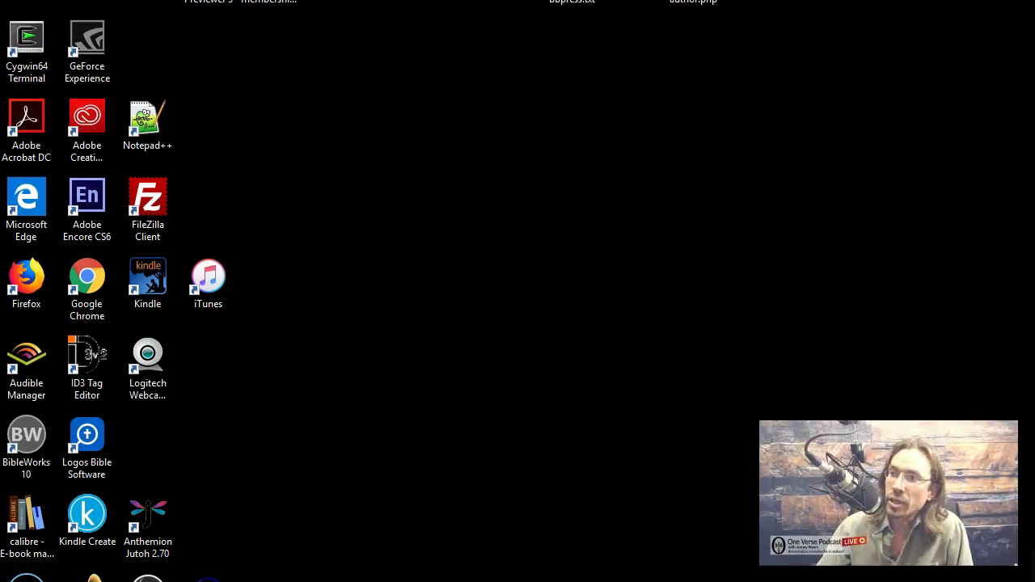
# Load redeeminggod.com/logos/ in a new Chrome tab beside the Logos review article.
pyautogui.hotkey('alt', 'Tab')
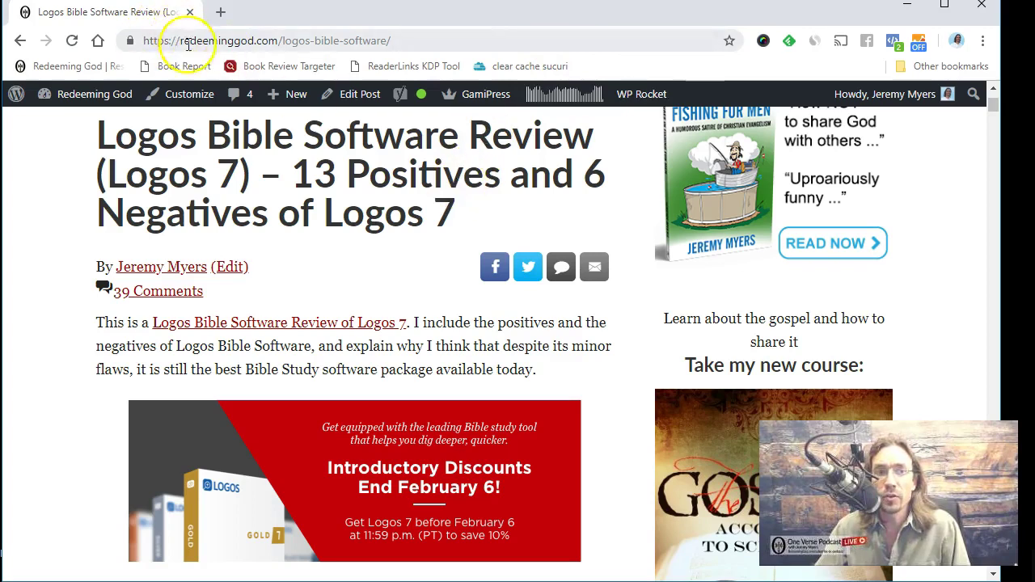
pyautogui.click(220, 12)
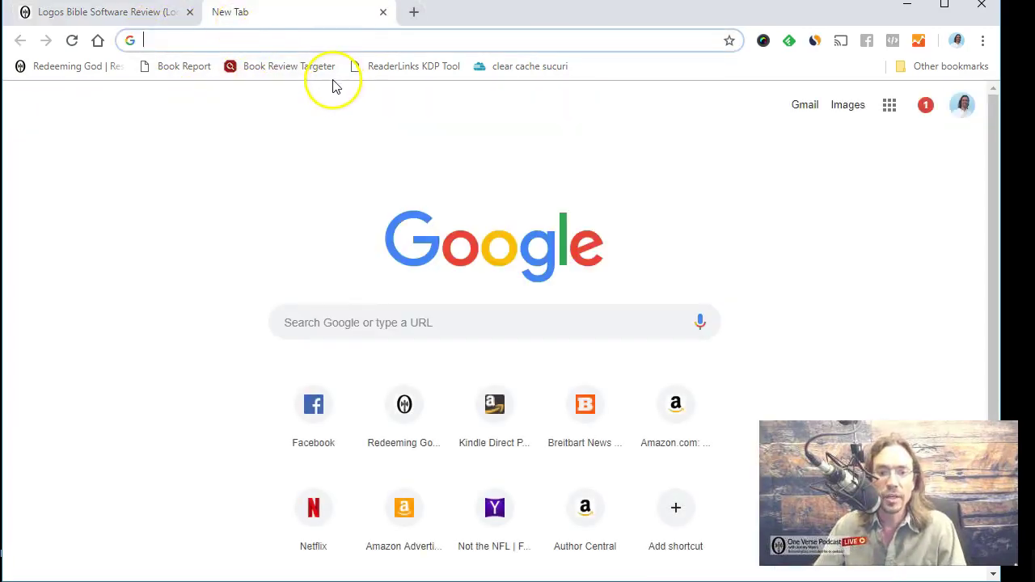
pyautogui.click(383, 12)
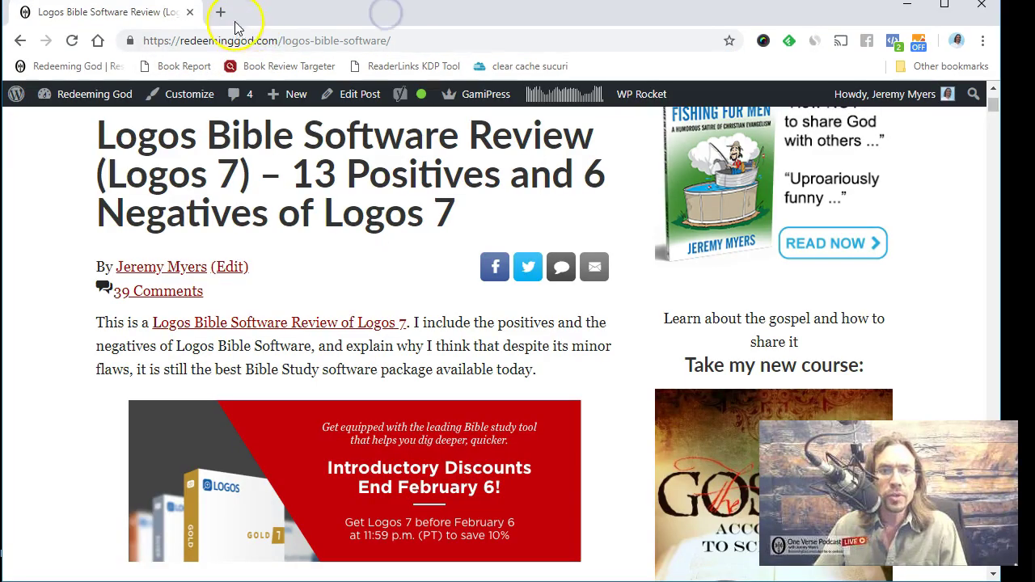
pyautogui.click(221, 14)
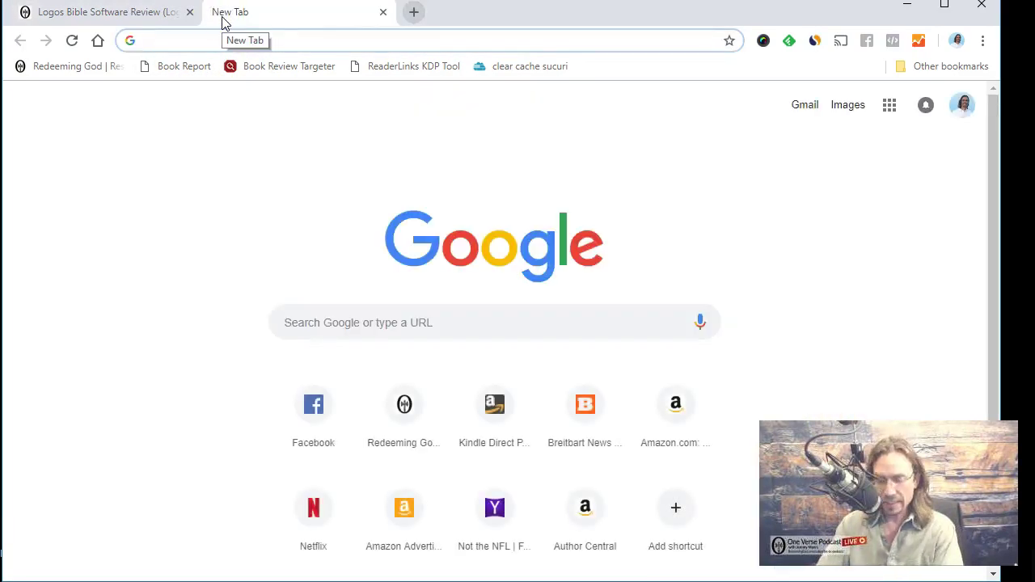
pyautogui.write('redeemingod')
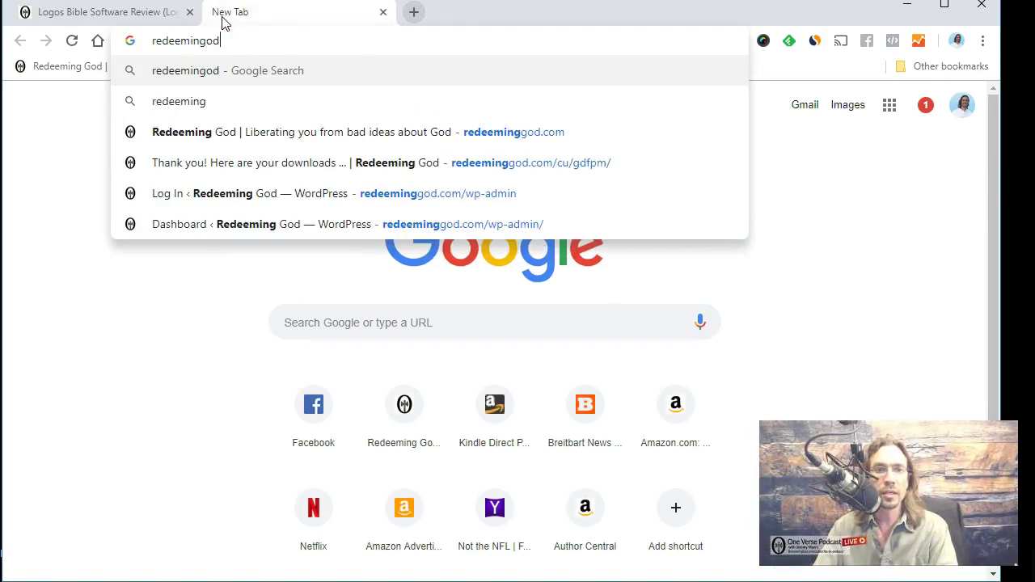
pyautogui.press('BackSpace')
pyautogui.press('BackSpace')
pyautogui.write('god.com/log')
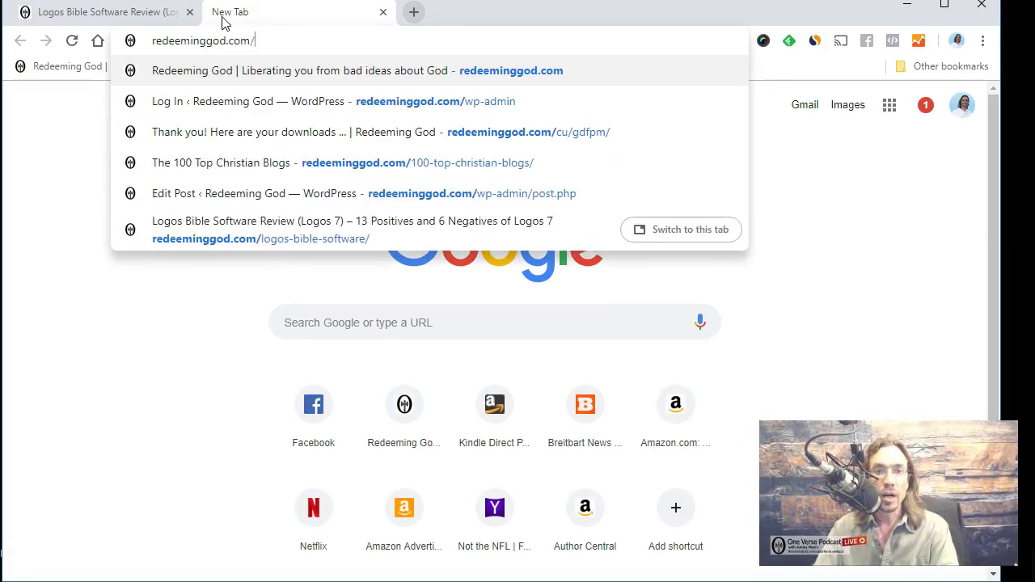
pyautogui.write('os/')
pyautogui.press('Return')
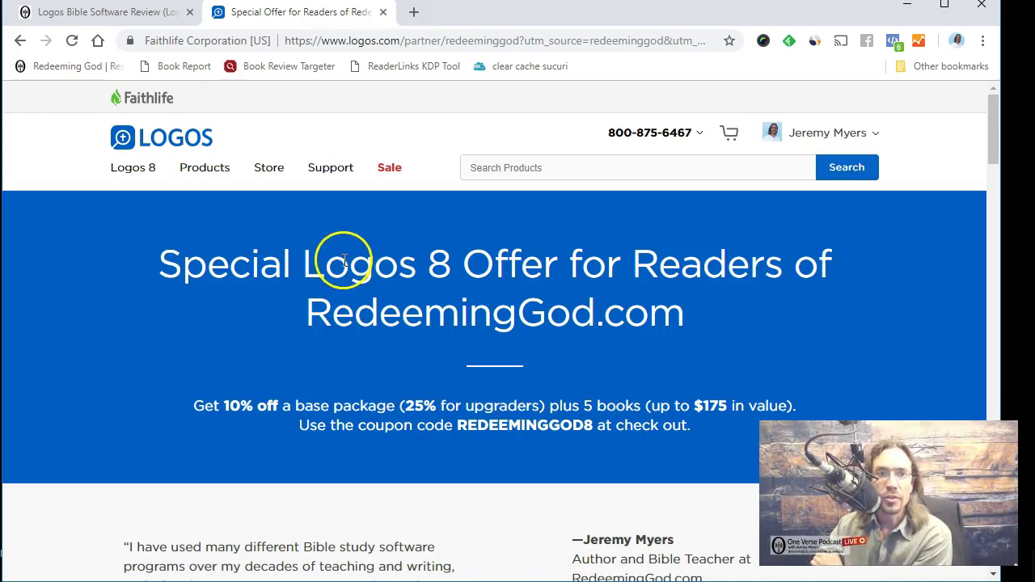
# Go back to the Logos review article tab, leaving the Logos 8 offer page open.
pyautogui.click(77, 11)
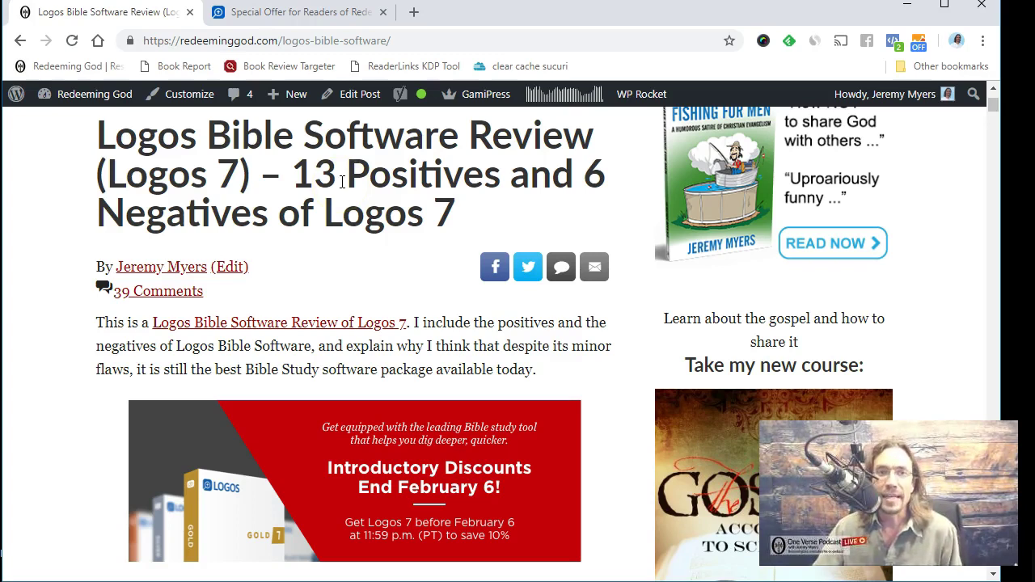
# Stretch the Chrome window so the review article spans the full screen width.
pyautogui.moveTo(649, 15); pyautogui.dragTo(650, 22)
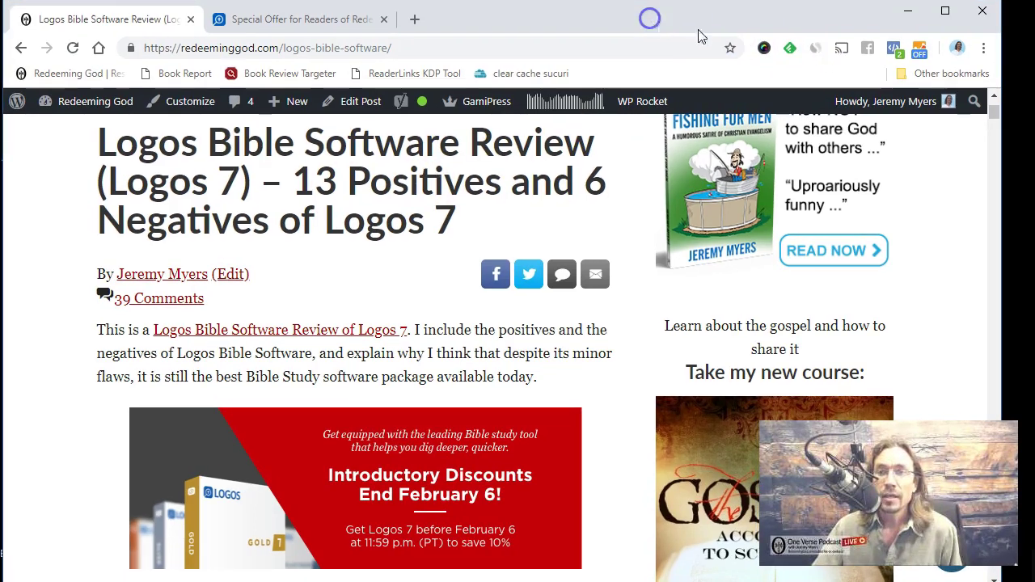
pyautogui.moveTo(1003, 75); pyautogui.dragTo(1027, 49)
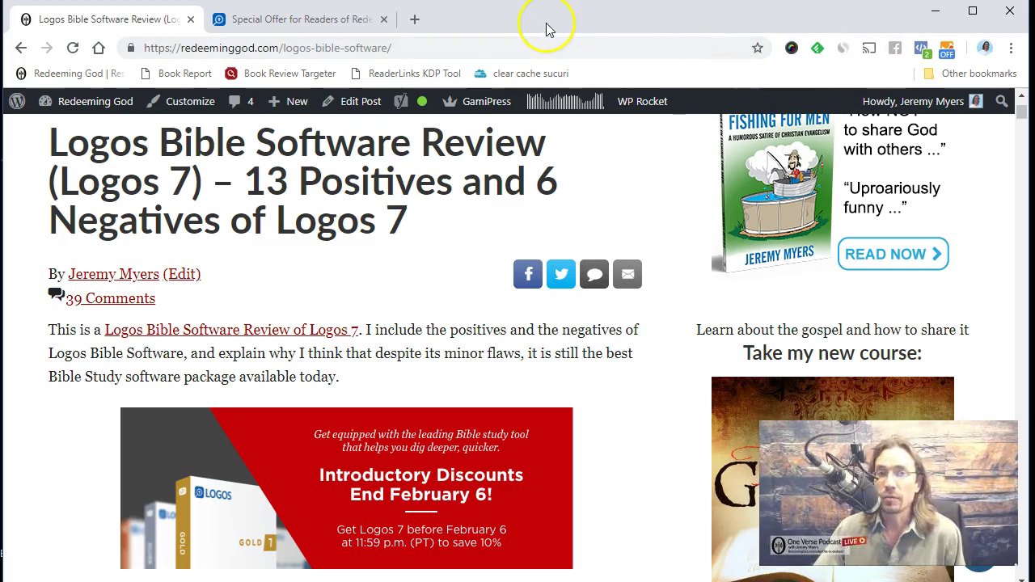
pyautogui.press('super+d')
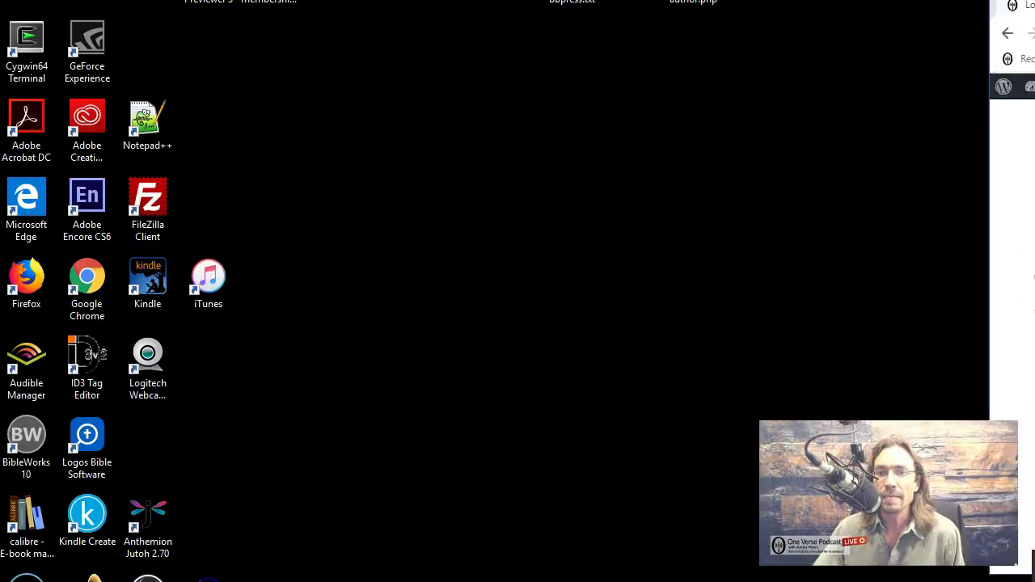
pyautogui.press('super+d')
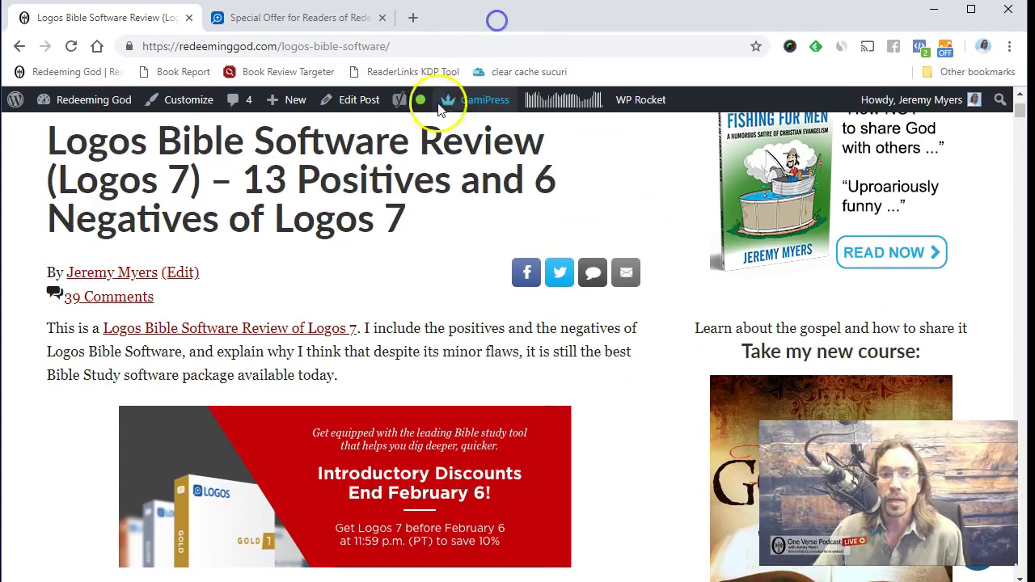
# Highlight the 'Negative #1: Start Up Time' heading in the review, then minimize Chrome.
pyautogui.scroll(-10, 349, 275)
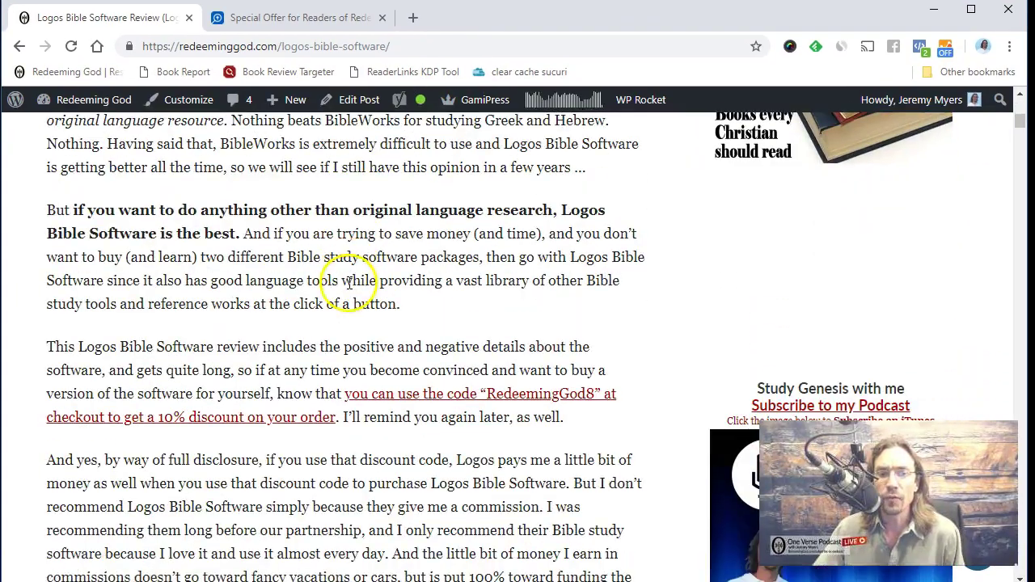
pyautogui.scroll(-6, 348, 283)
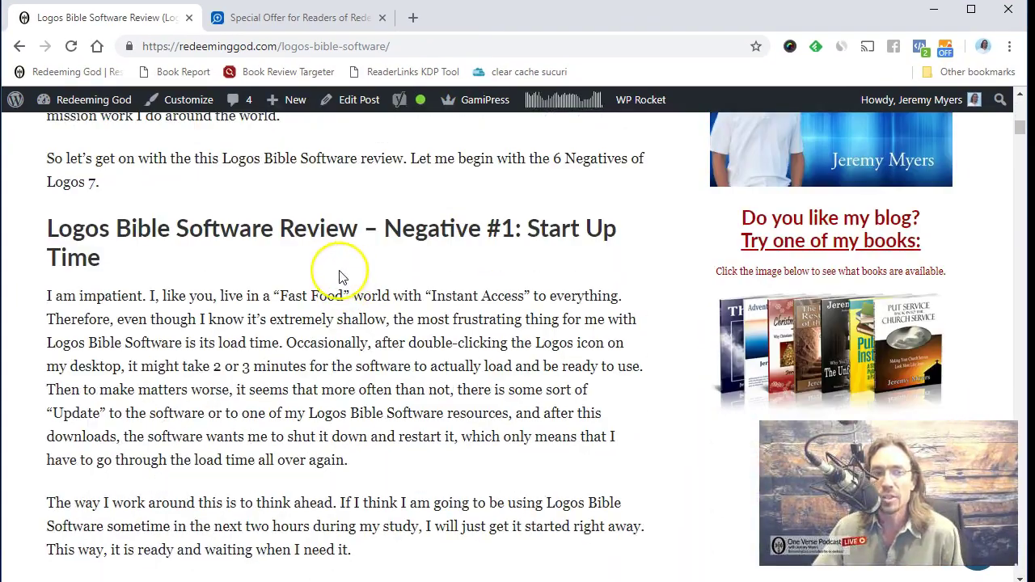
pyautogui.moveTo(381, 228); pyautogui.dragTo(409, 260)
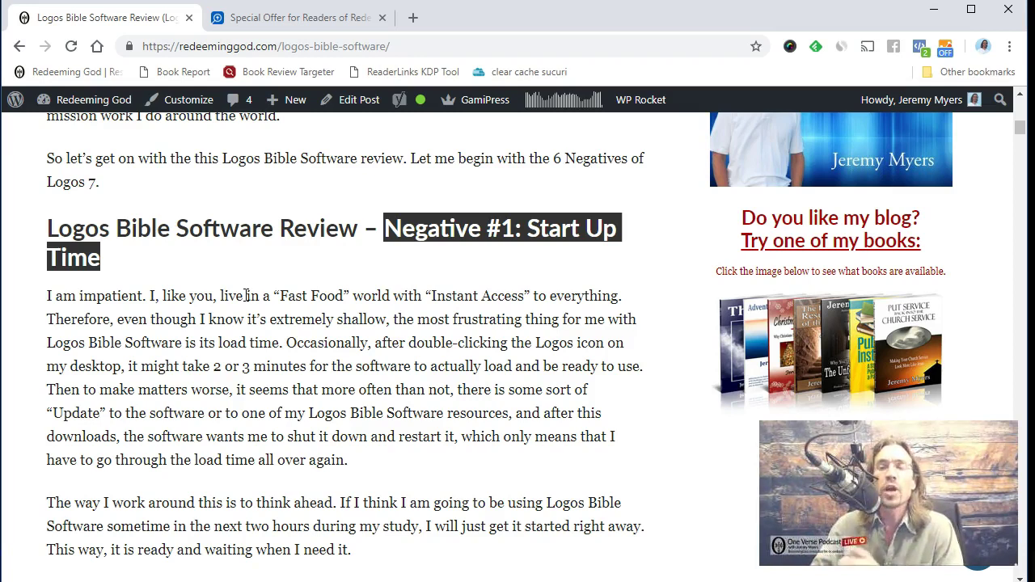
pyautogui.click(278, 312)
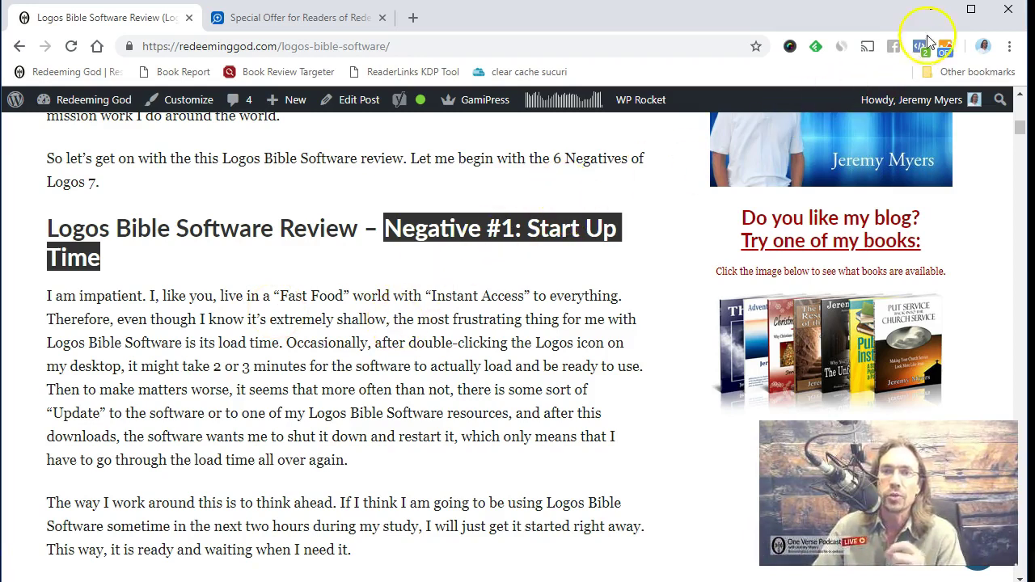
pyautogui.click(934, 12)
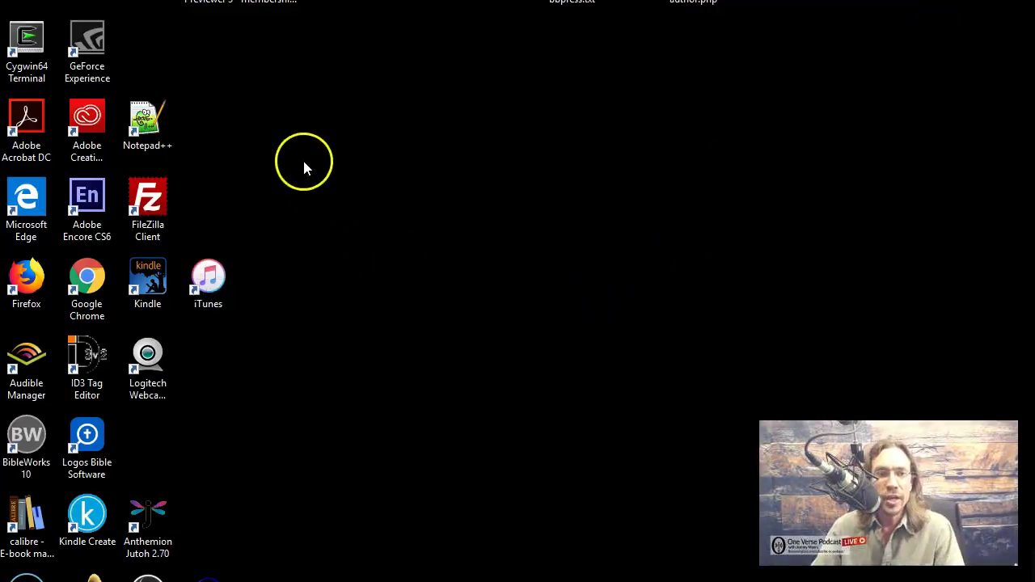
# Launch Logos Bible Software from its desktop icon and open it to the Home page.
pyautogui.doubleClick(91, 443)
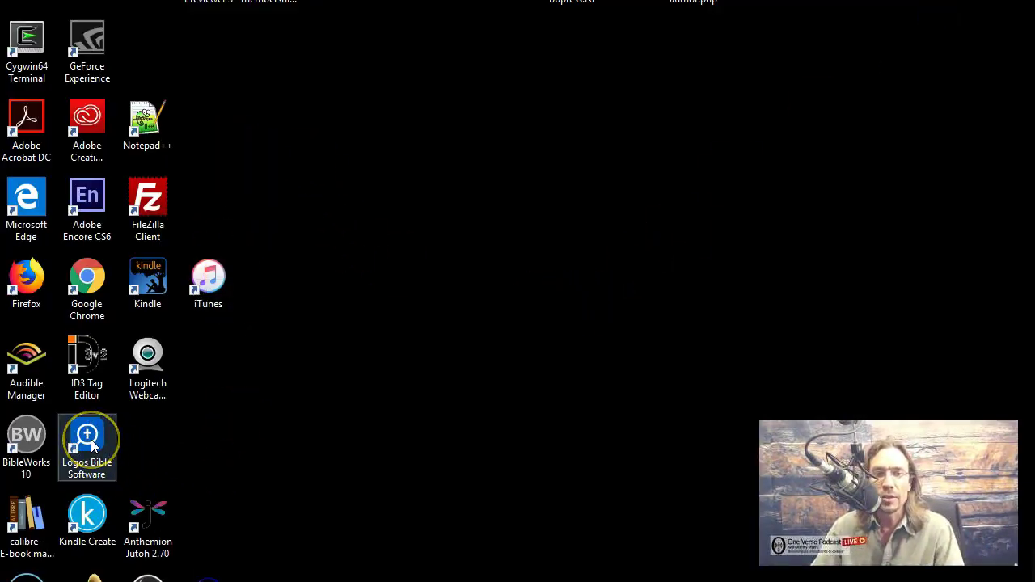
pyautogui.doubleClick(91, 443)
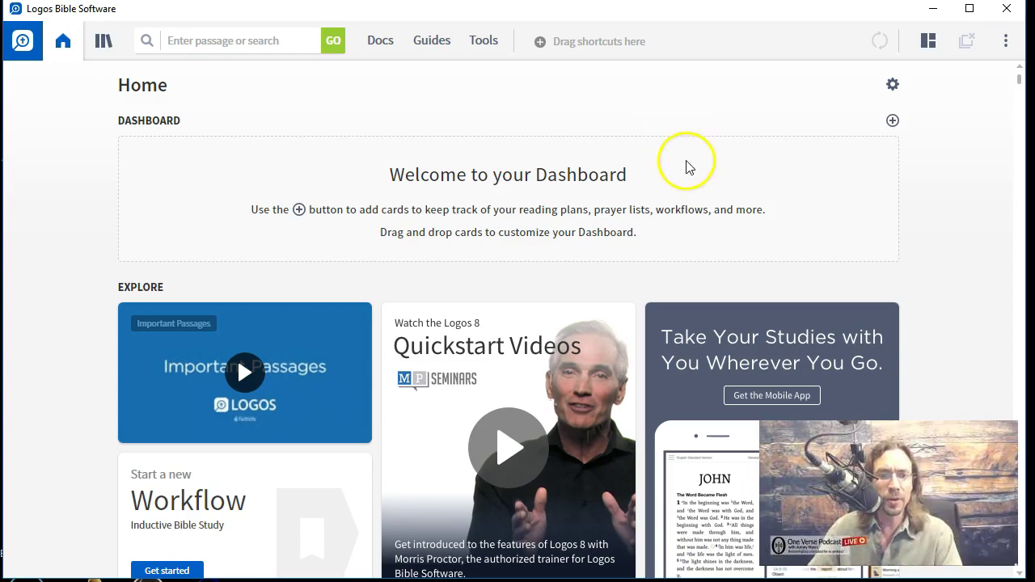
pyautogui.scroll(-3, 946, 201)
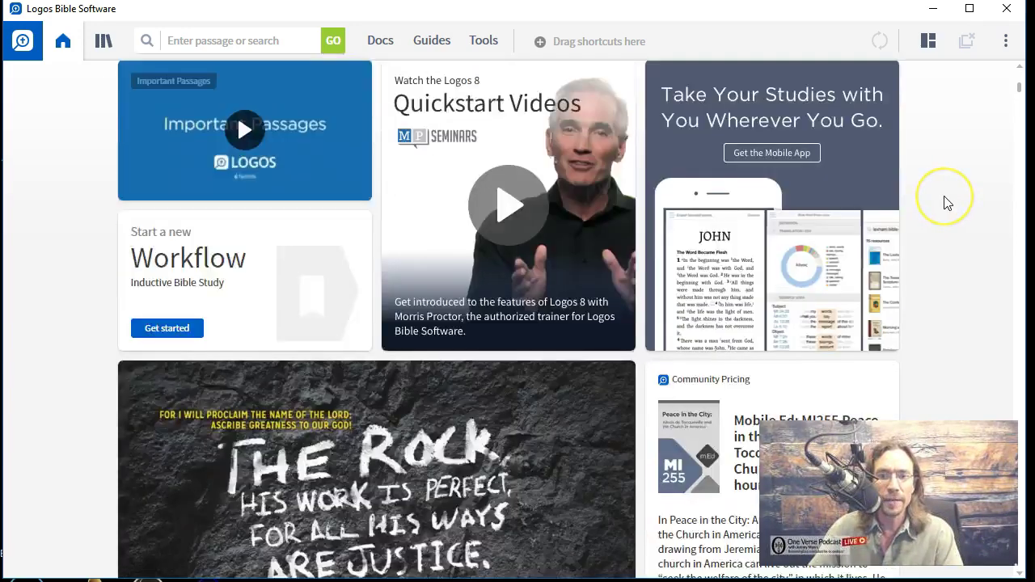
pyautogui.scroll(-2, 948, 202)
pyautogui.scroll(5, 947, 202)
pyautogui.scroll(-14, 948, 203)
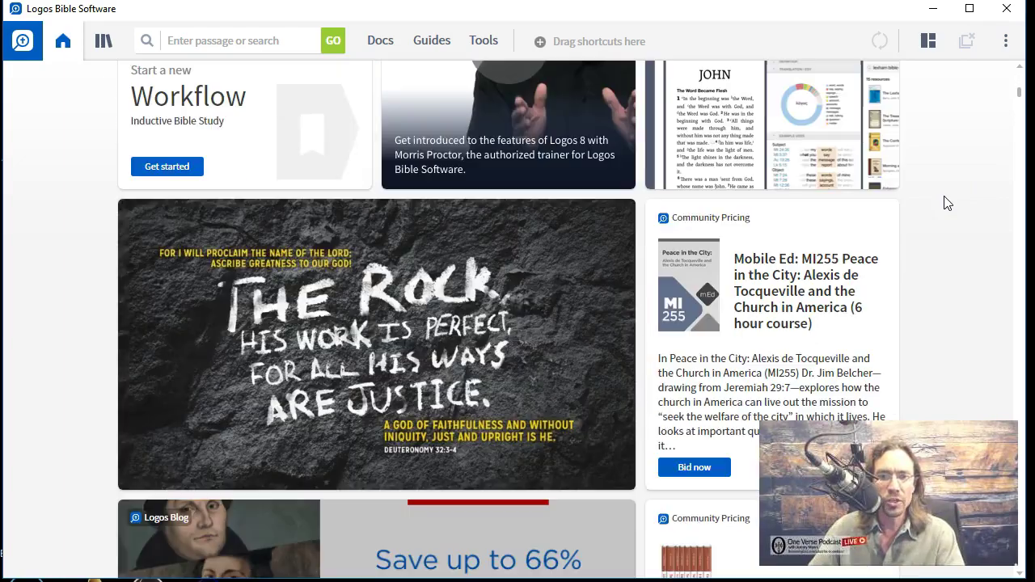
pyautogui.scroll(-5, 947, 209)
pyautogui.scroll(-2, 948, 208)
pyautogui.scroll(-3, 942, 208)
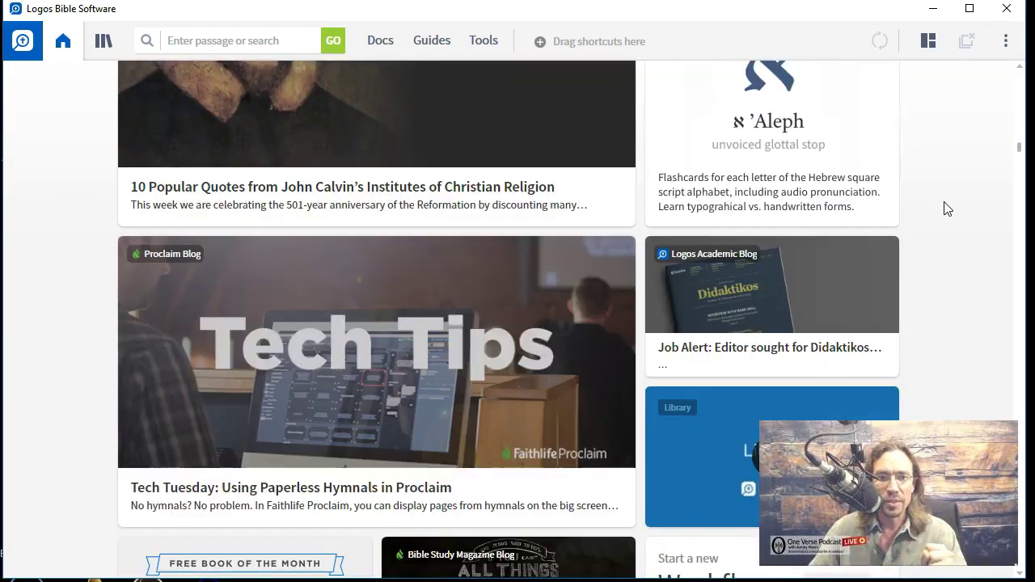
pyautogui.scroll(-1, 943, 208)
pyautogui.click(127, 318)
pyautogui.scroll(8, 121, 307)
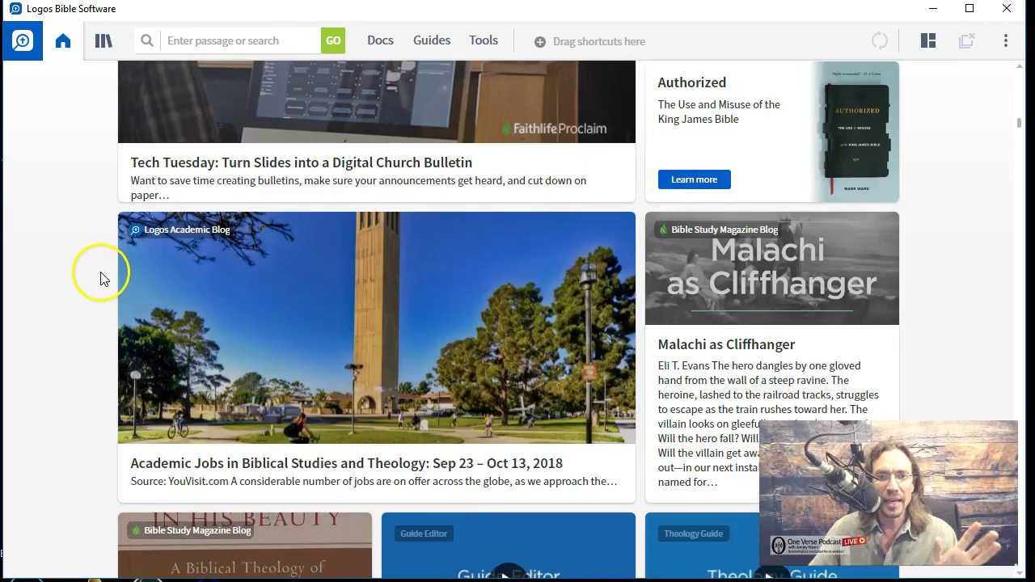
pyautogui.scroll(3, 101, 275)
pyautogui.scroll(9, 97, 277)
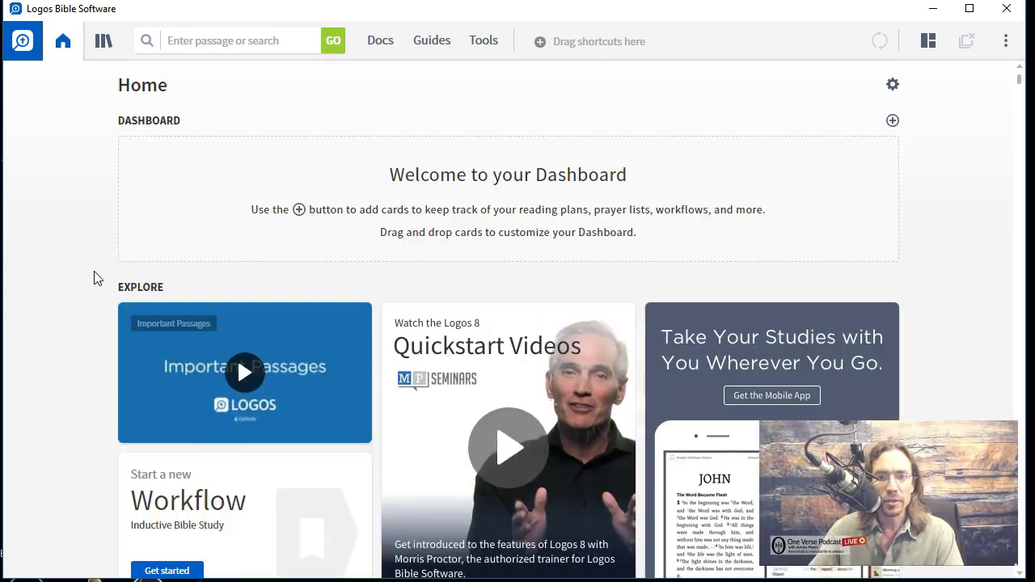
pyautogui.scroll(-3, 95, 283)
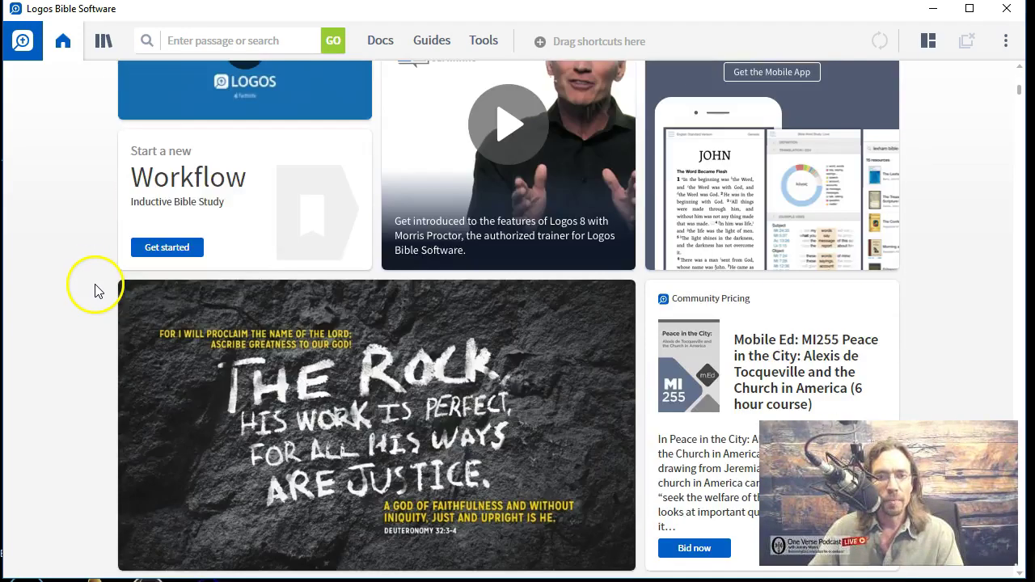
pyautogui.scroll(3, 92, 287)
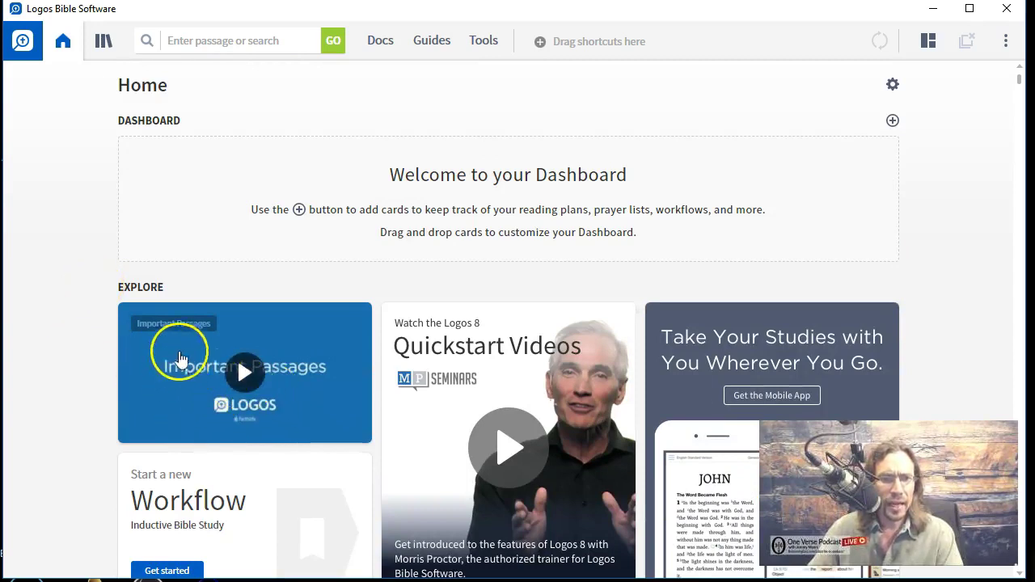
pyautogui.scroll(-3, 303, 357)
pyautogui.scroll(3, 305, 357)
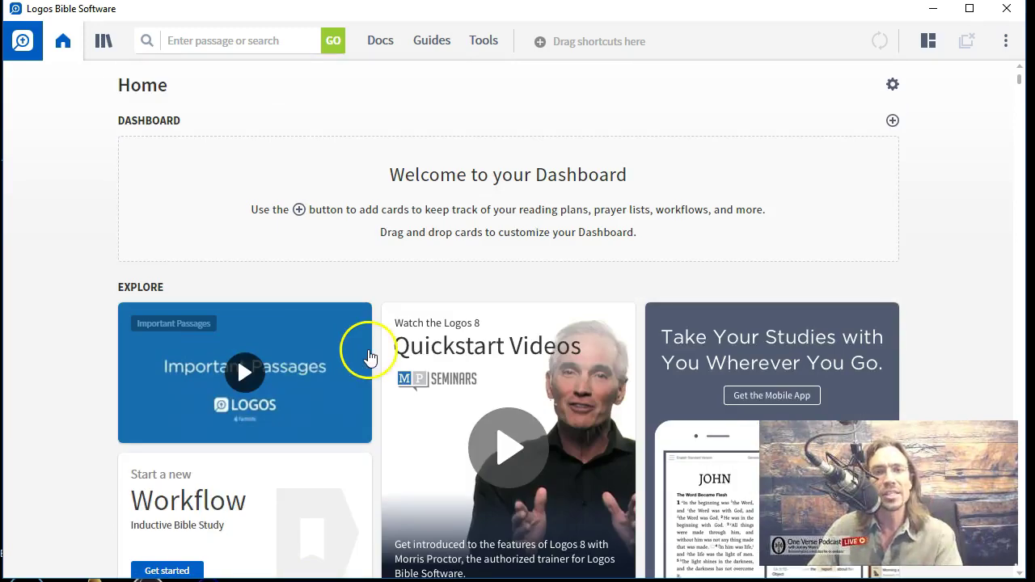
# Open the QuickStart for Logos 8 video collection from the Home page and browse it.
pyautogui.scroll(-2, 369, 356)
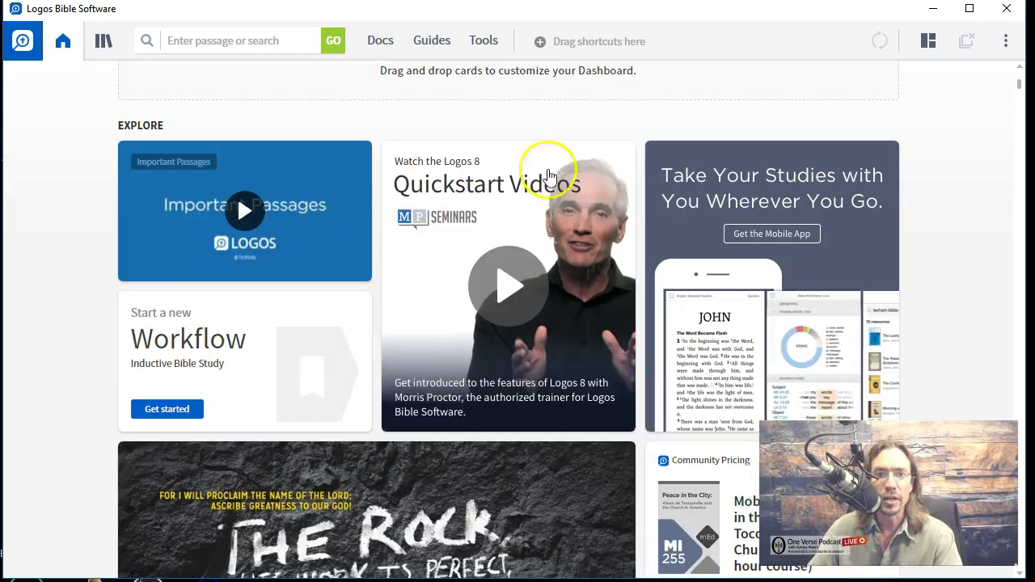
pyautogui.moveTo(403, 288)
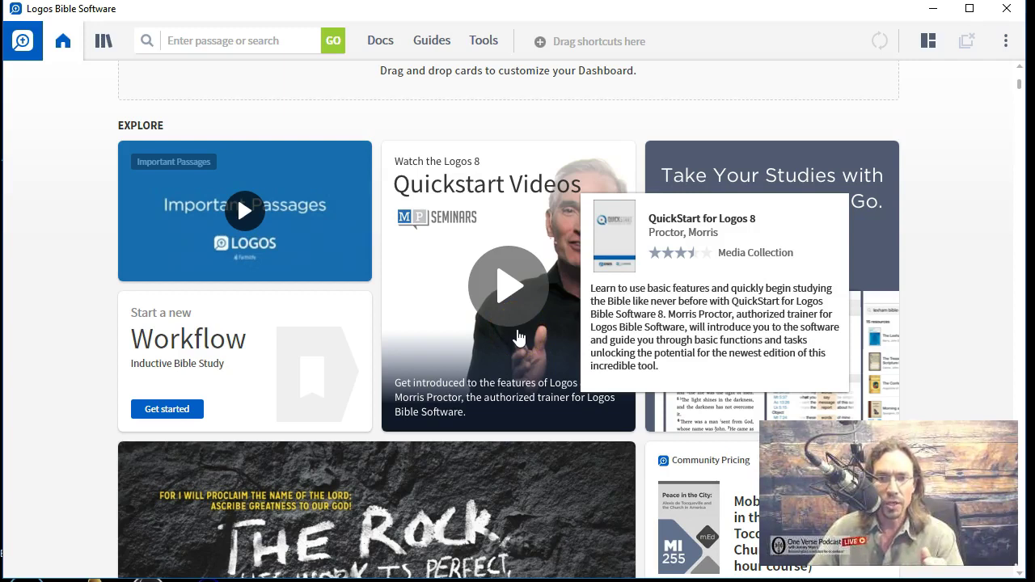
pyautogui.click(513, 312)
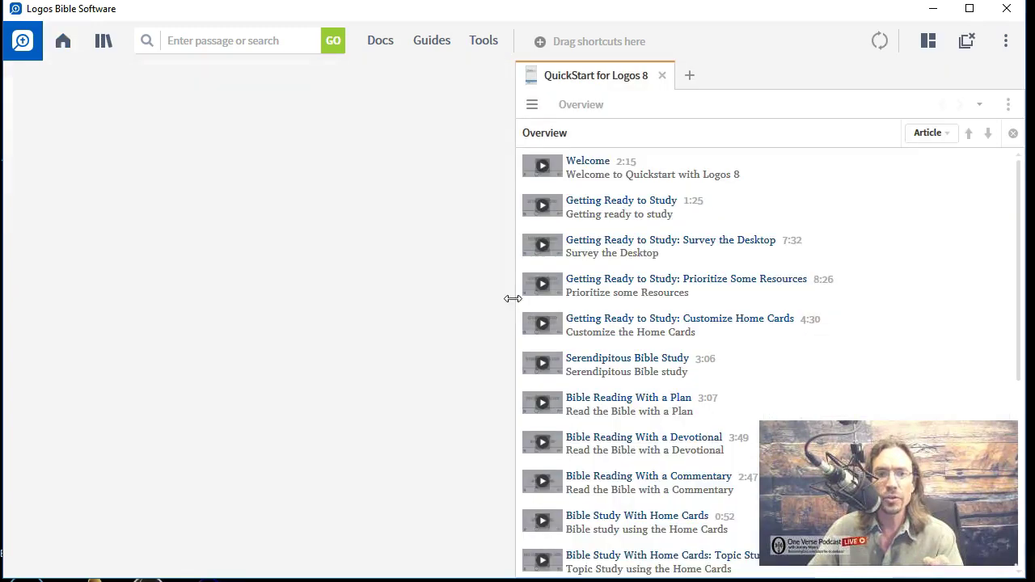
pyautogui.scroll(-5, 737, 263)
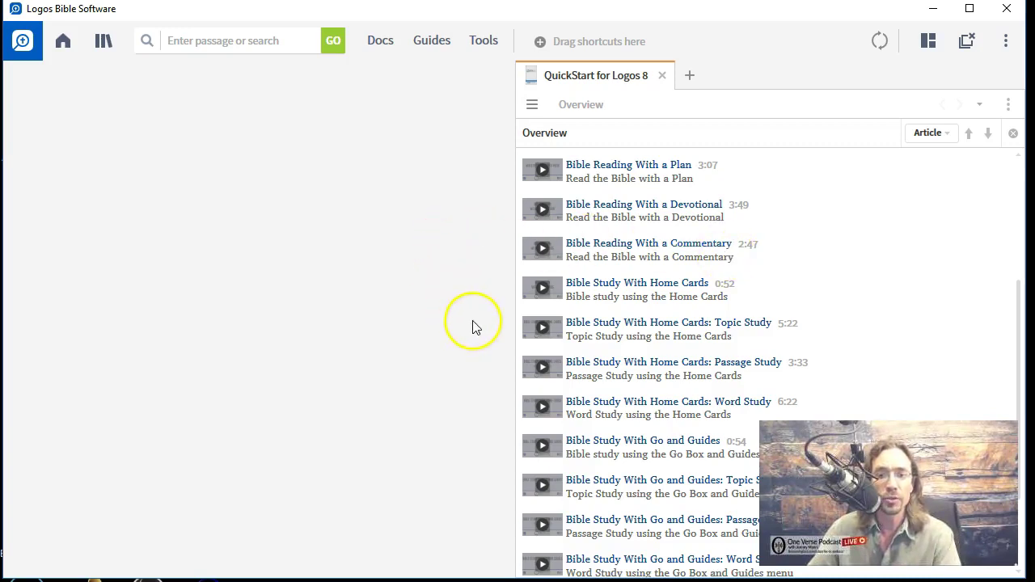
pyautogui.scroll(-3, 745, 295)
pyautogui.scroll(8, 736, 299)
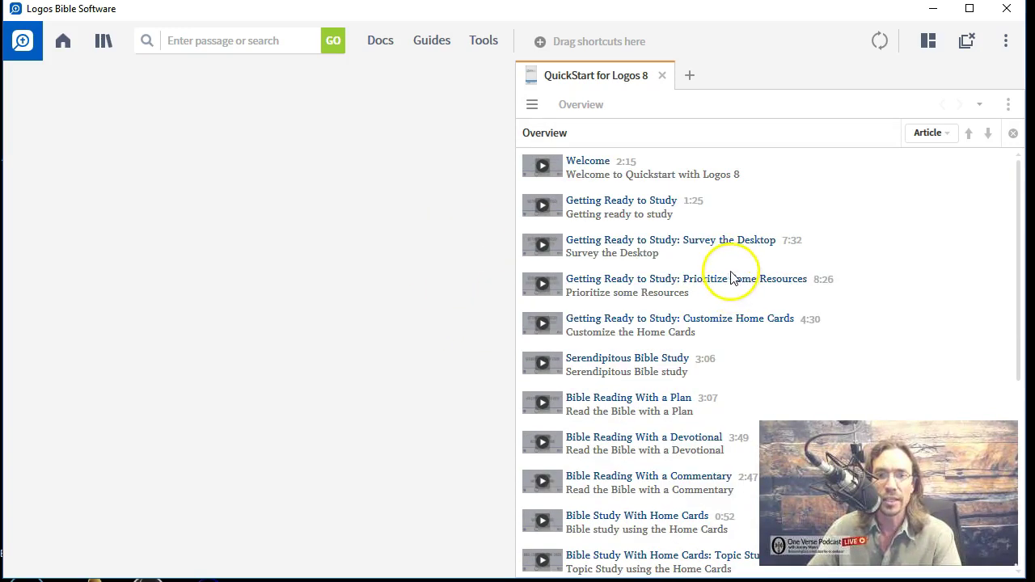
# Close the QuickStart for Logos 8 panel to return to the full Home dashboard.
pyautogui.click(688, 75)
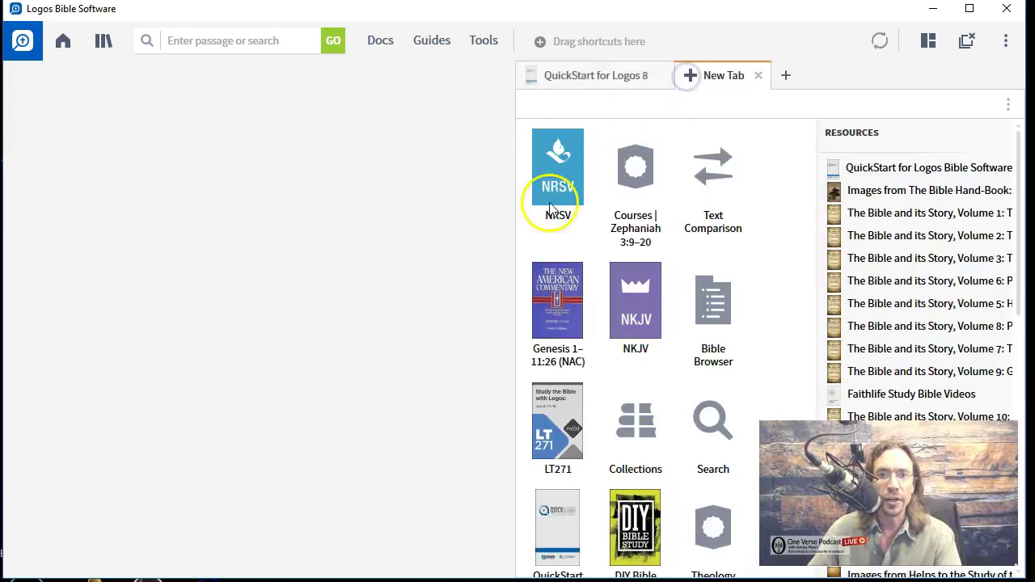
pyautogui.click(758, 75)
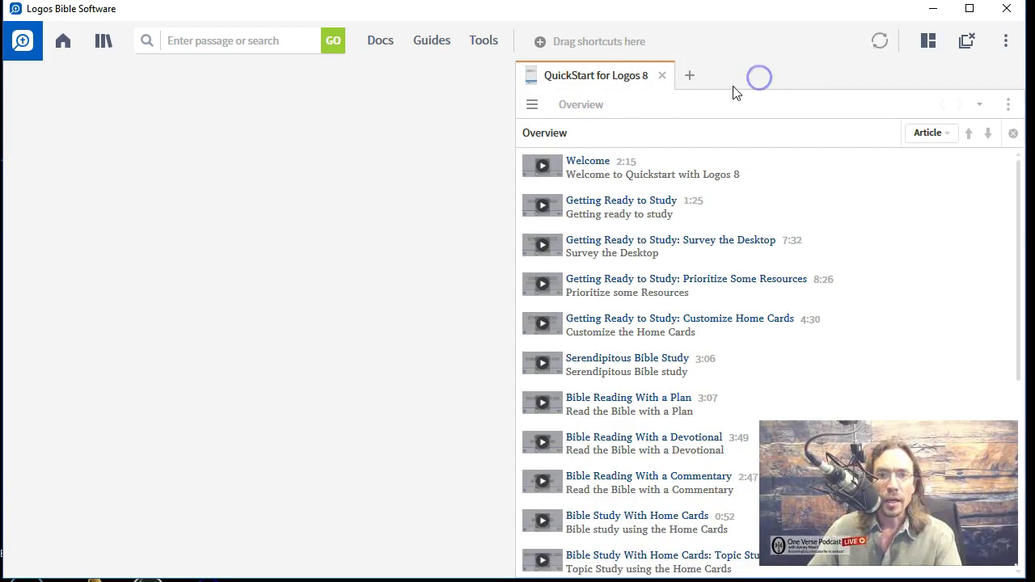
pyautogui.click(663, 75)
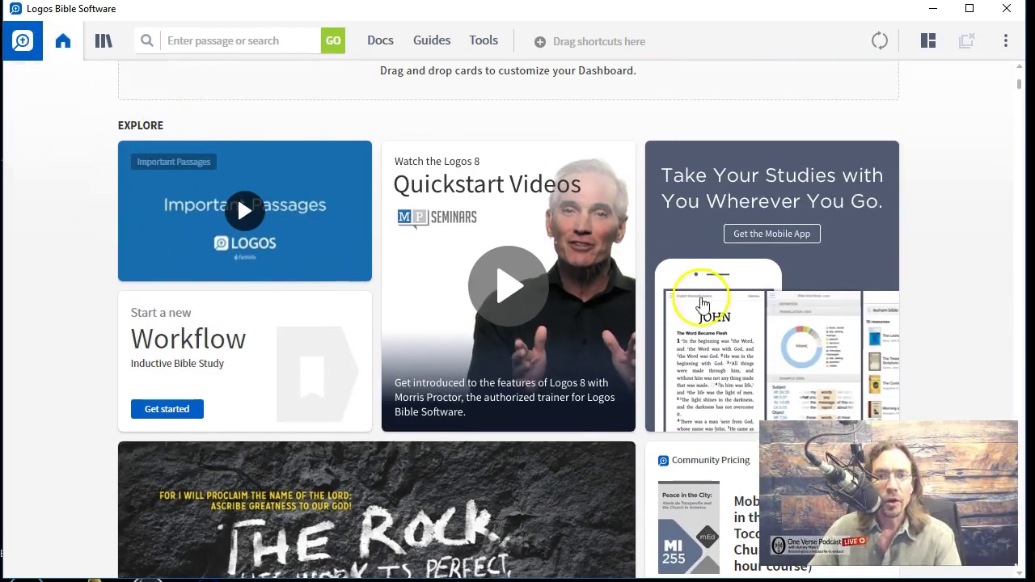
pyautogui.moveTo(540, 154)
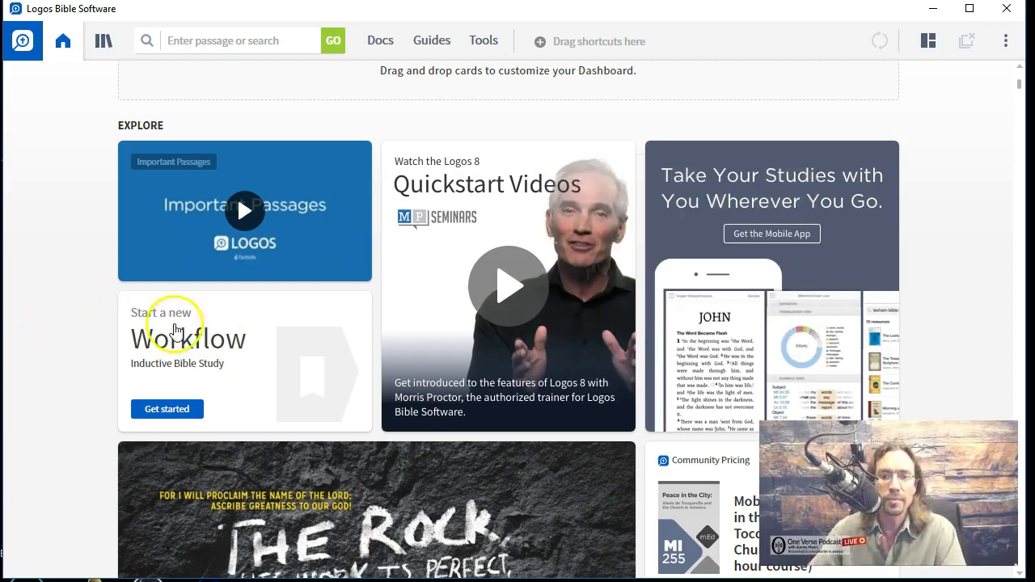
pyautogui.scroll(-3, 121, 372)
pyautogui.scroll(3, 122, 372)
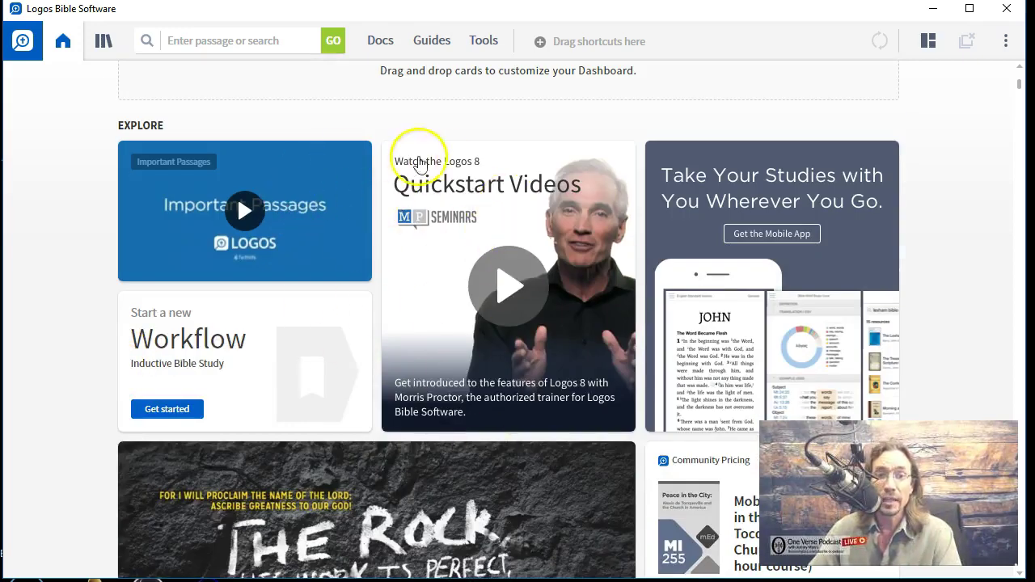
pyautogui.moveTo(589, 218)
pyautogui.scroll(-2, 589, 219)
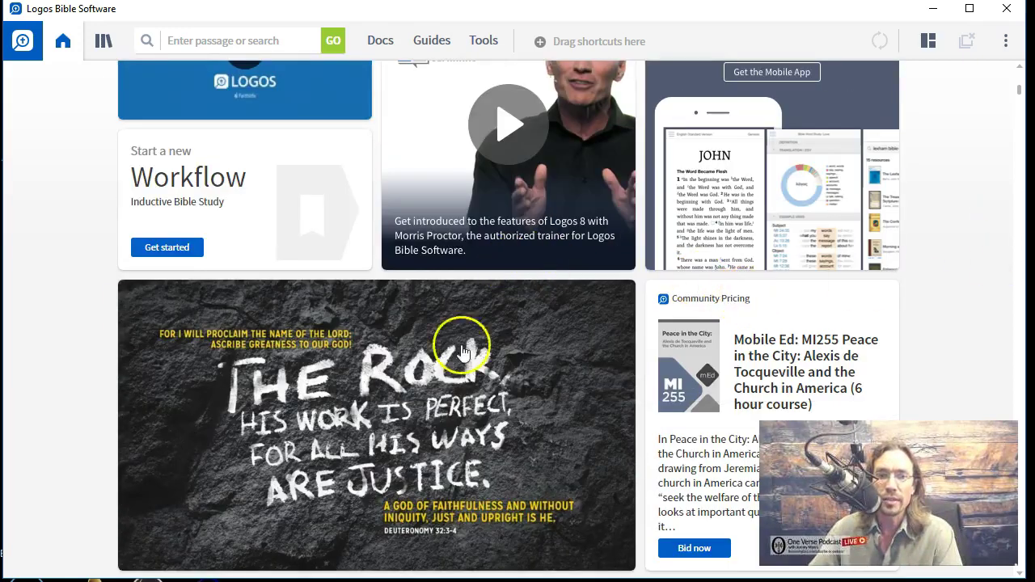
pyautogui.scroll(-9, 72, 339)
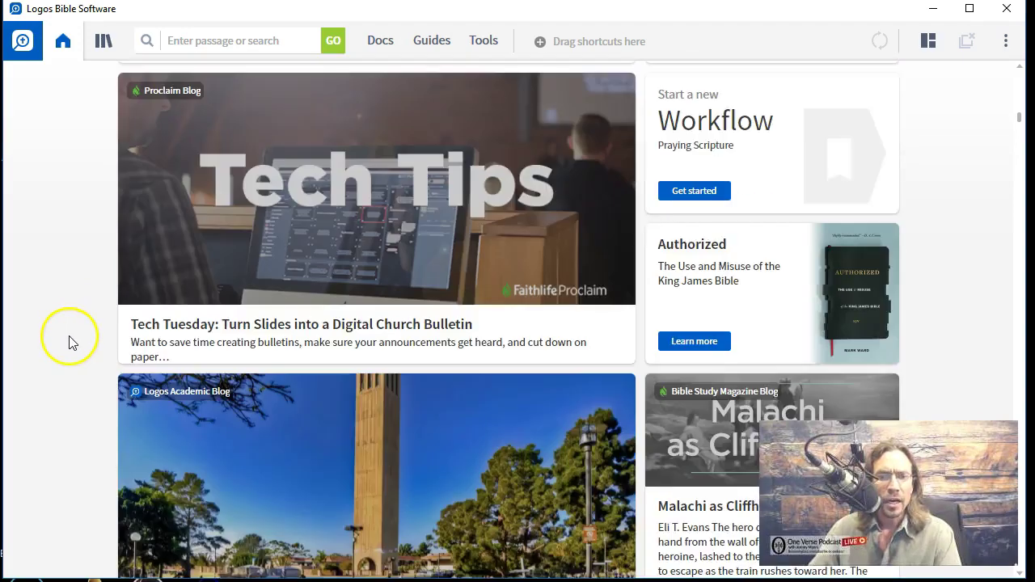
pyautogui.scroll(12, 69, 340)
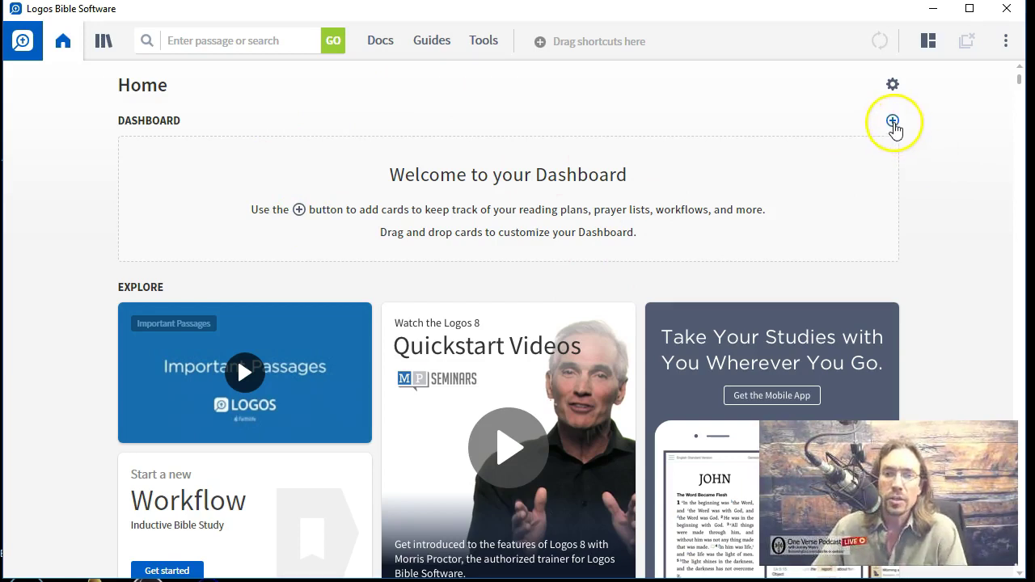
pyautogui.click(893, 122)
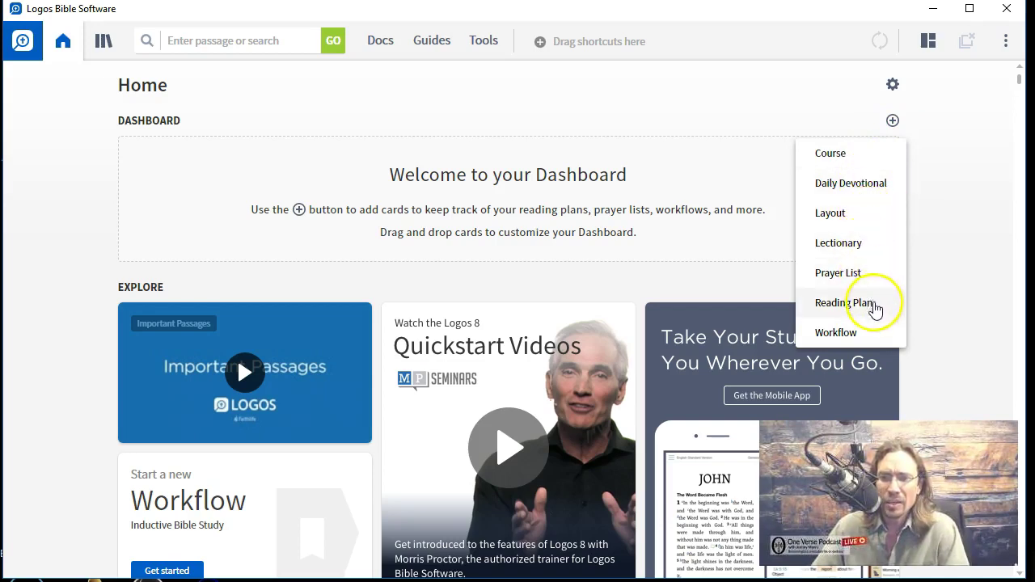
pyautogui.click(64, 202)
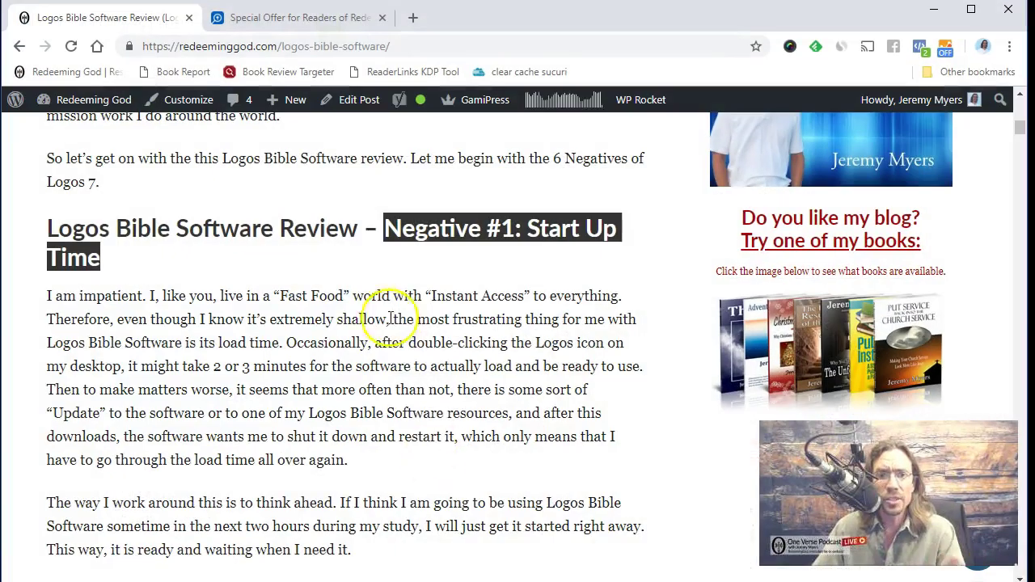
# Scroll through the Logos review blog post on RedeemingGod.com.
pyautogui.scroll(-5, 319, 272)
pyautogui.scroll(-4, 323, 277)
pyautogui.scroll(3, 402, 287)
pyautogui.scroll(-1, 400, 287)
pyautogui.scroll(-2, 83, 299)
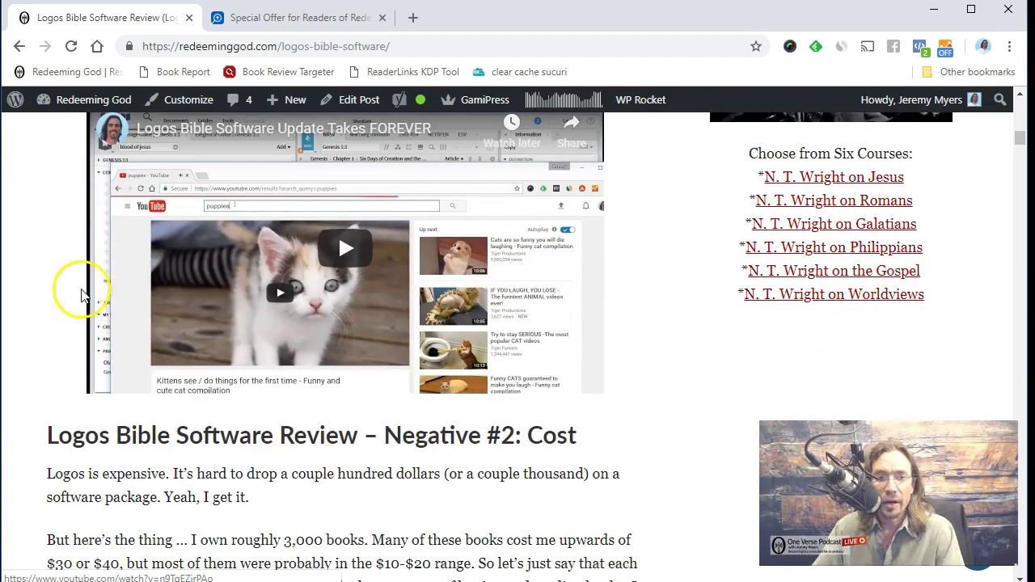
pyautogui.scroll(-1, 85, 309)
pyautogui.scroll(-2, 83, 307)
pyautogui.scroll(4, 85, 312)
pyautogui.scroll(-2, 80, 316)
pyautogui.scroll(-3, 83, 311)
pyautogui.scroll(2, 86, 282)
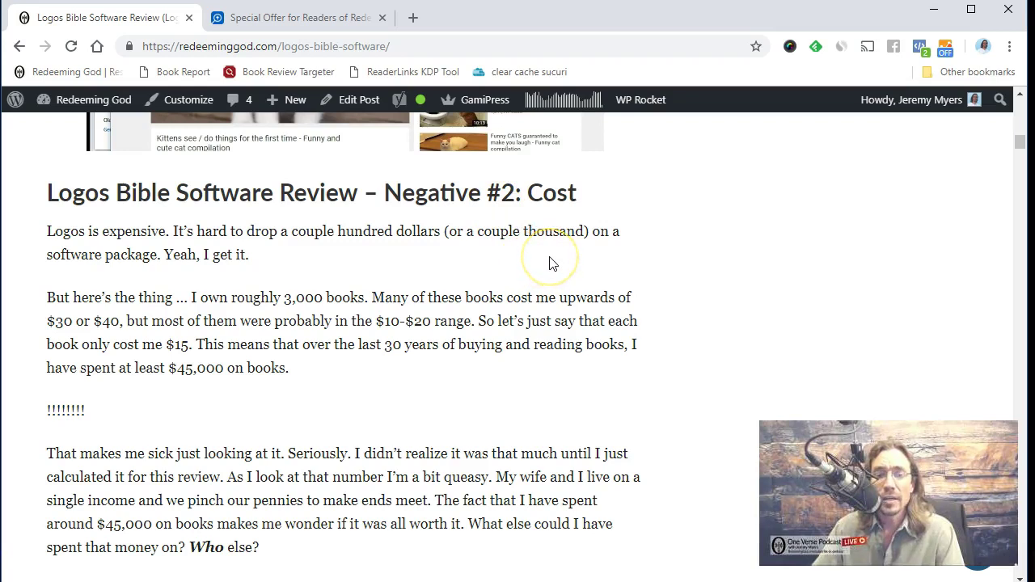
# Switch to the Special Offer page and browse its Logos 8 base packages and $0.00 free books.
pyautogui.click(295, 18)
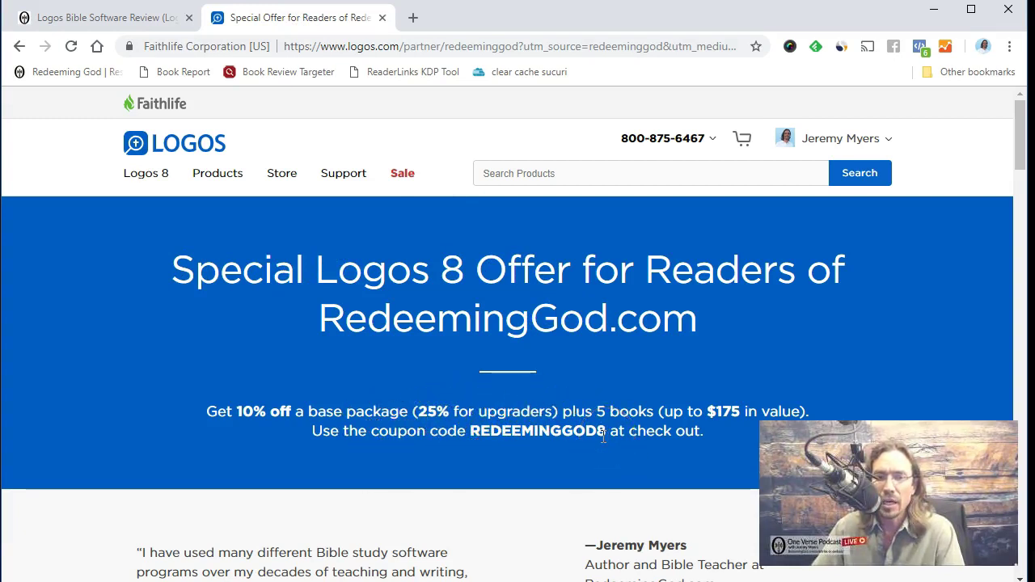
pyautogui.scroll(-12, 602, 436)
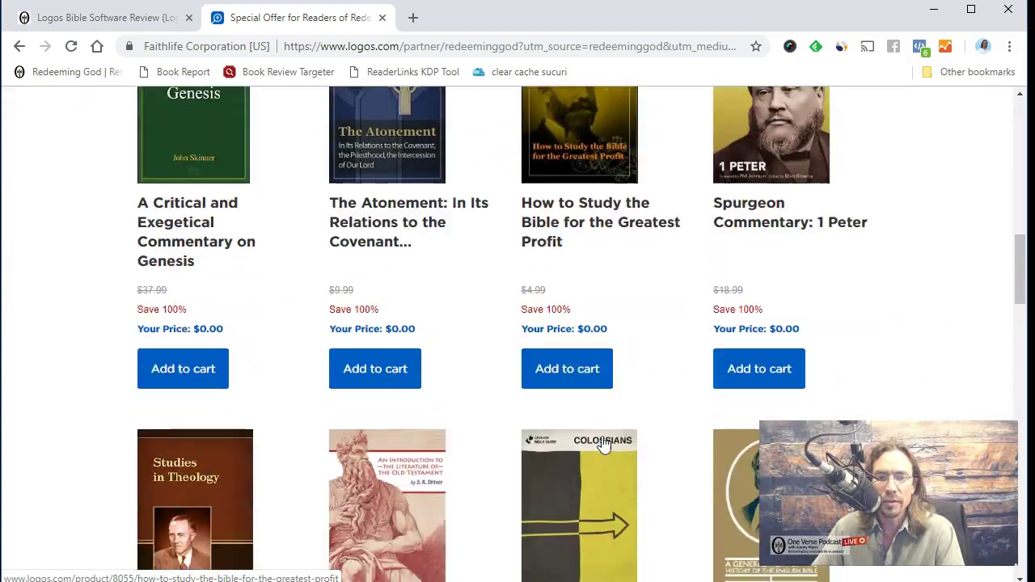
pyautogui.scroll(-9, 602, 443)
pyautogui.scroll(-2, 603, 444)
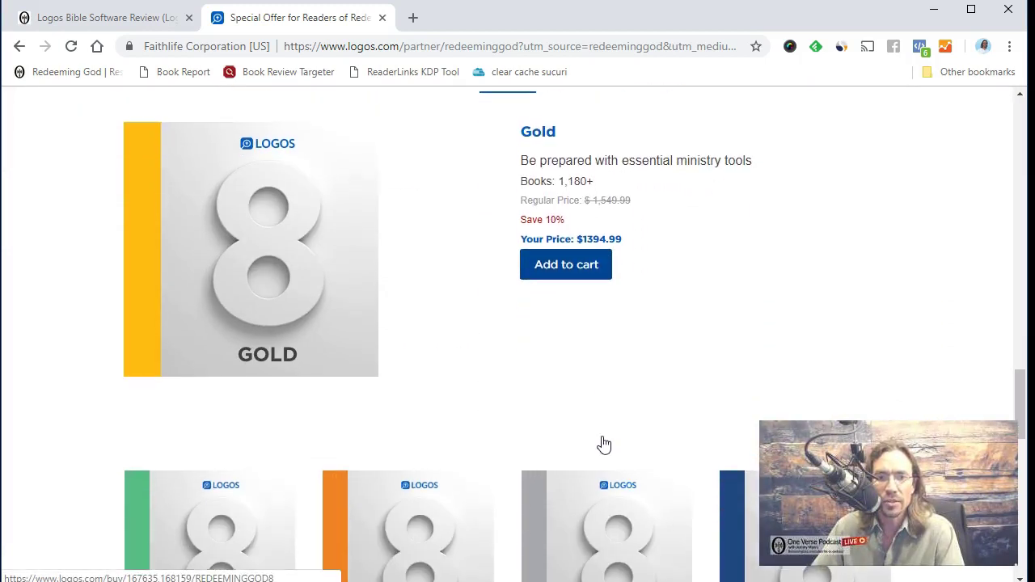
pyautogui.scroll(1, 593, 441)
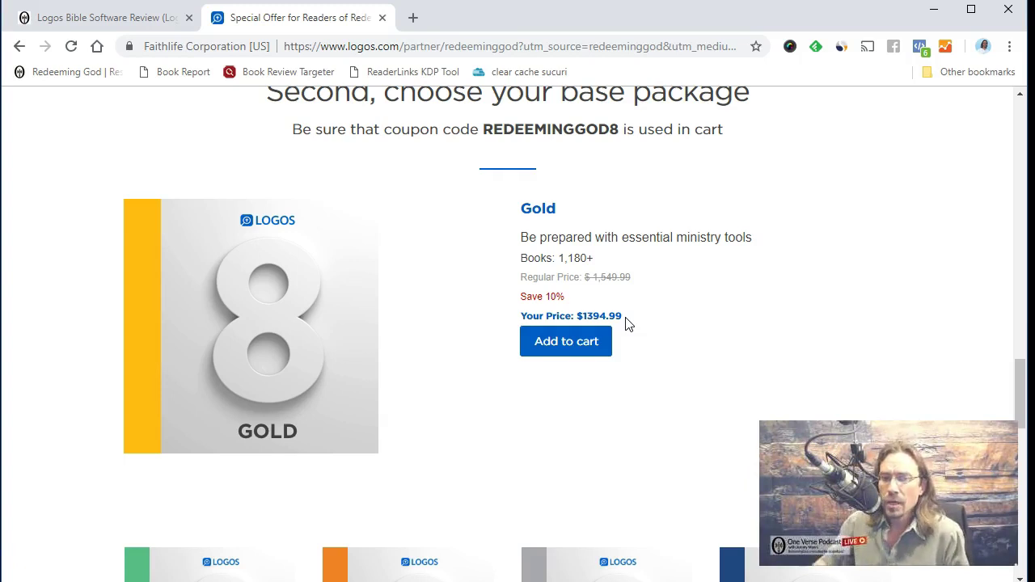
pyautogui.scroll(-2, 635, 324)
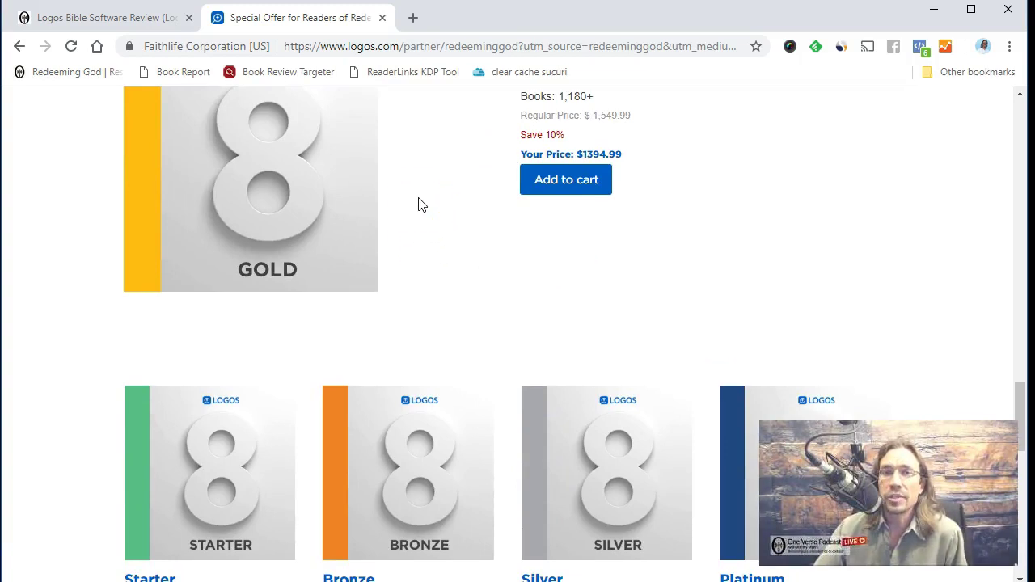
pyautogui.scroll(-2, 418, 205)
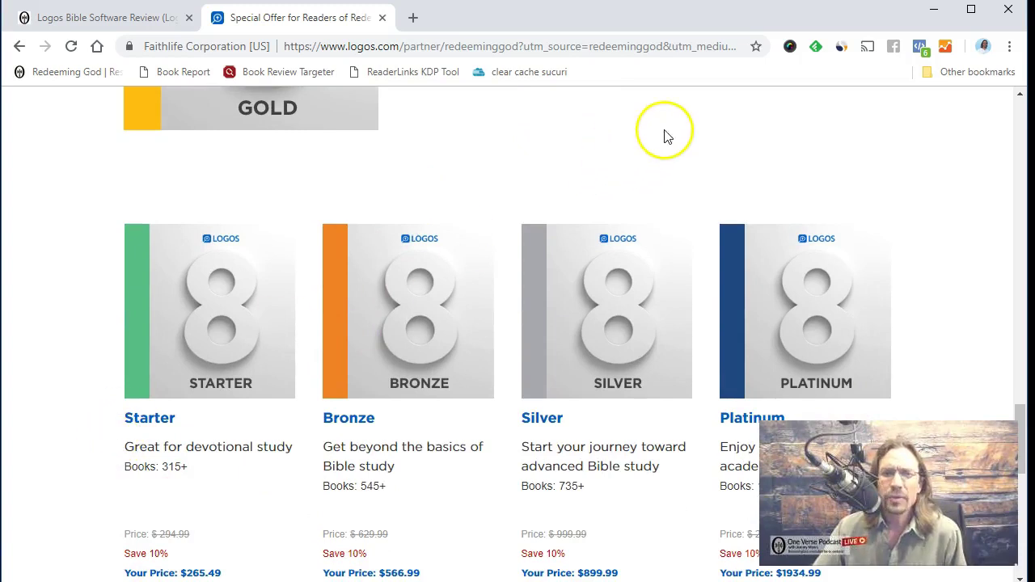
pyautogui.scroll(-2, 630, 211)
pyautogui.scroll(4, 578, 323)
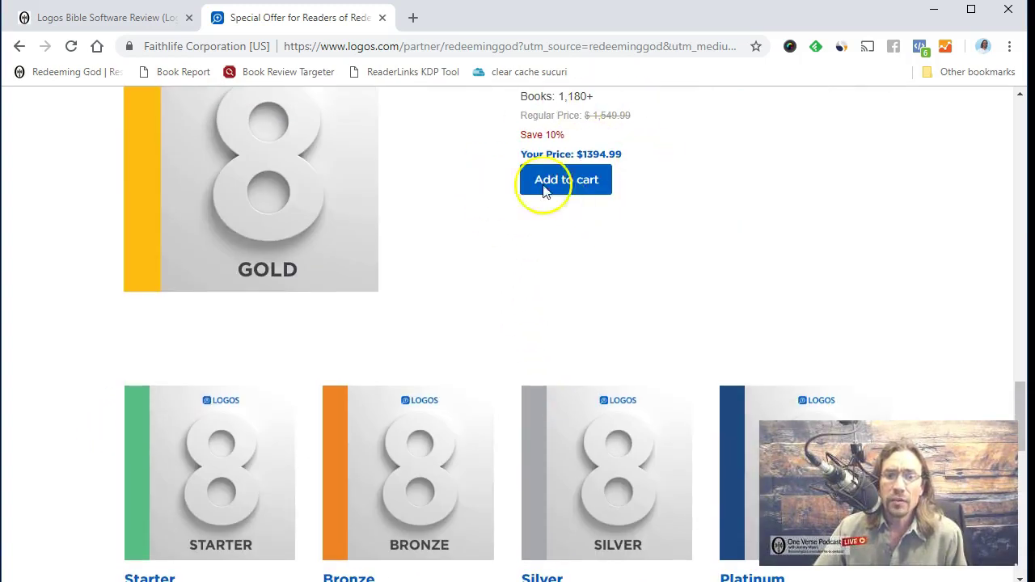
pyautogui.scroll(1, 505, 190)
pyautogui.scroll(-3, 495, 194)
pyautogui.scroll(-2, 491, 196)
pyautogui.scroll(-1, 688, 364)
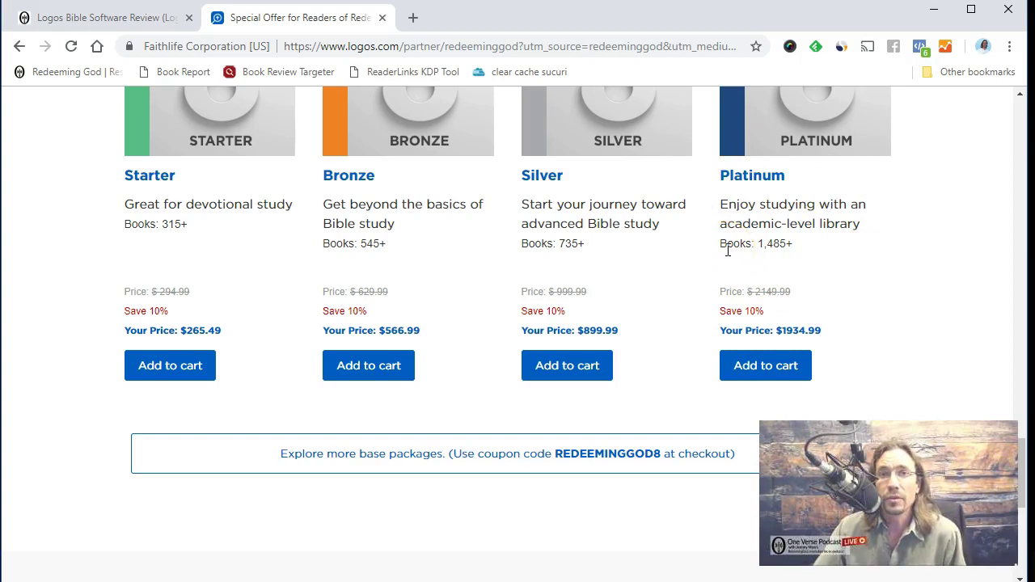
pyautogui.scroll(1, 705, 253)
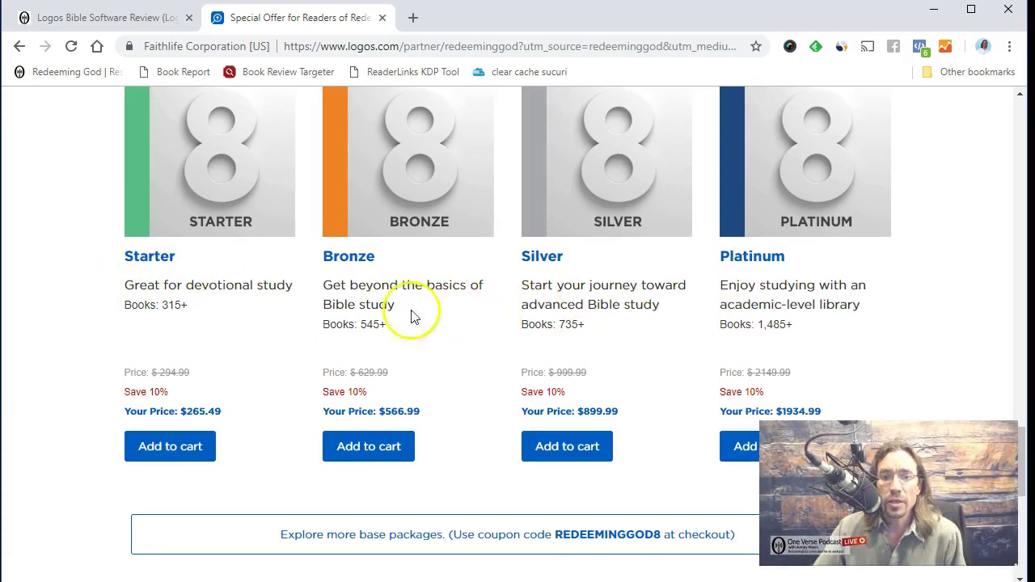
pyautogui.scroll(-6, 601, 307)
pyautogui.scroll(8, 660, 353)
pyautogui.scroll(-4, 661, 351)
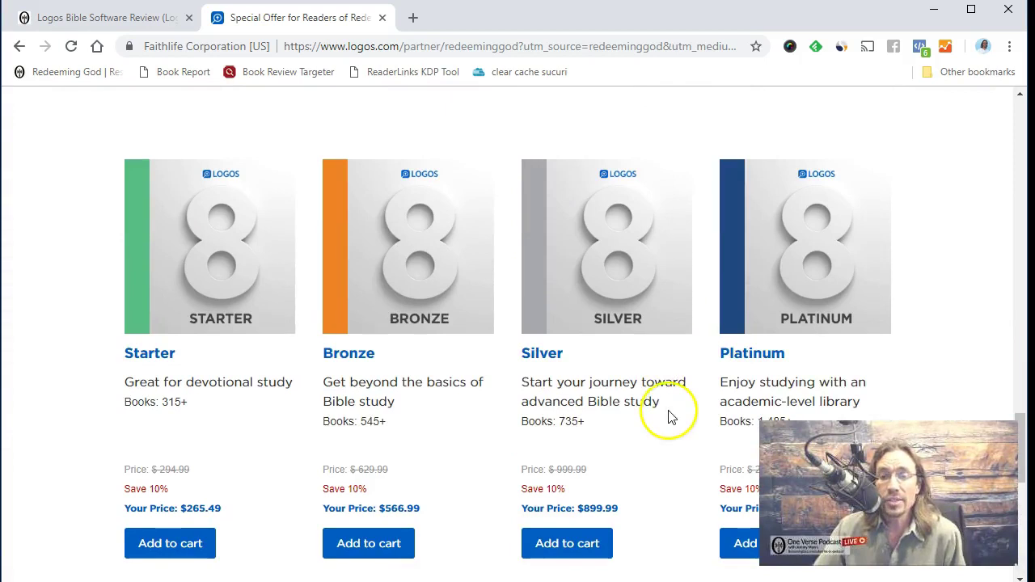
pyautogui.scroll(-2, 670, 416)
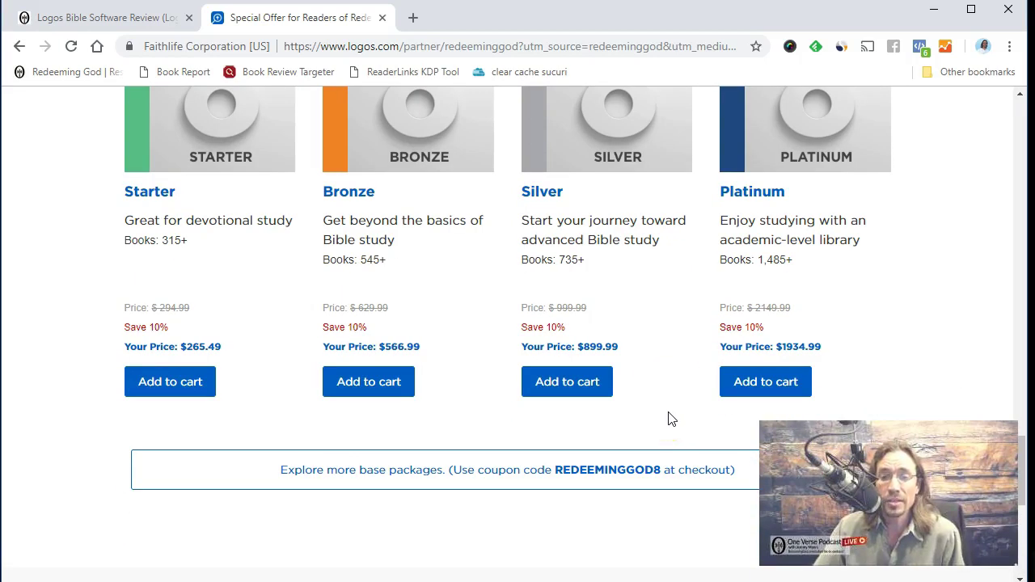
pyautogui.scroll(10, 663, 418)
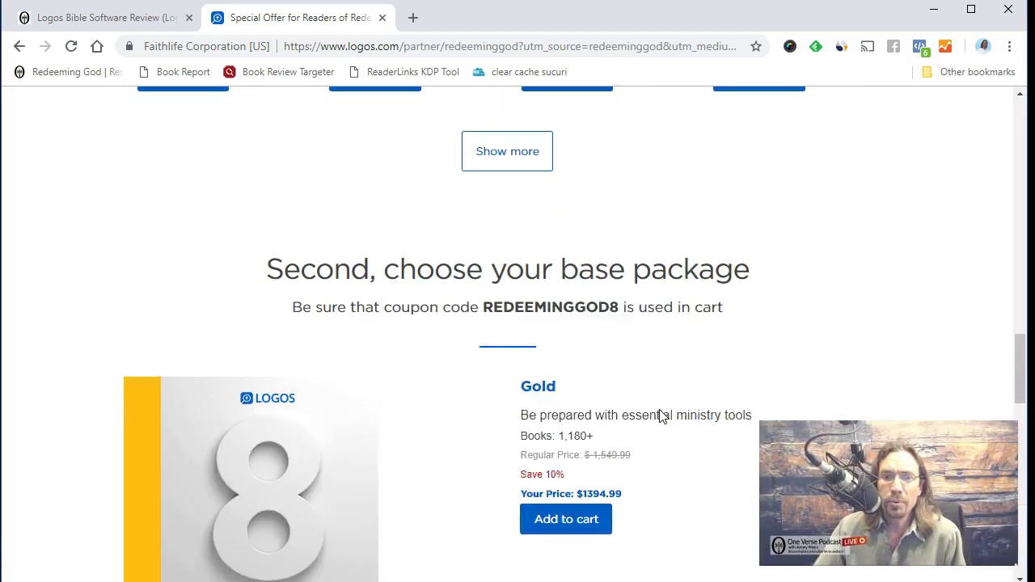
# Scroll the offer page down to the testimonial and back up to the 10% off coupon details.
pyautogui.click(676, 430)
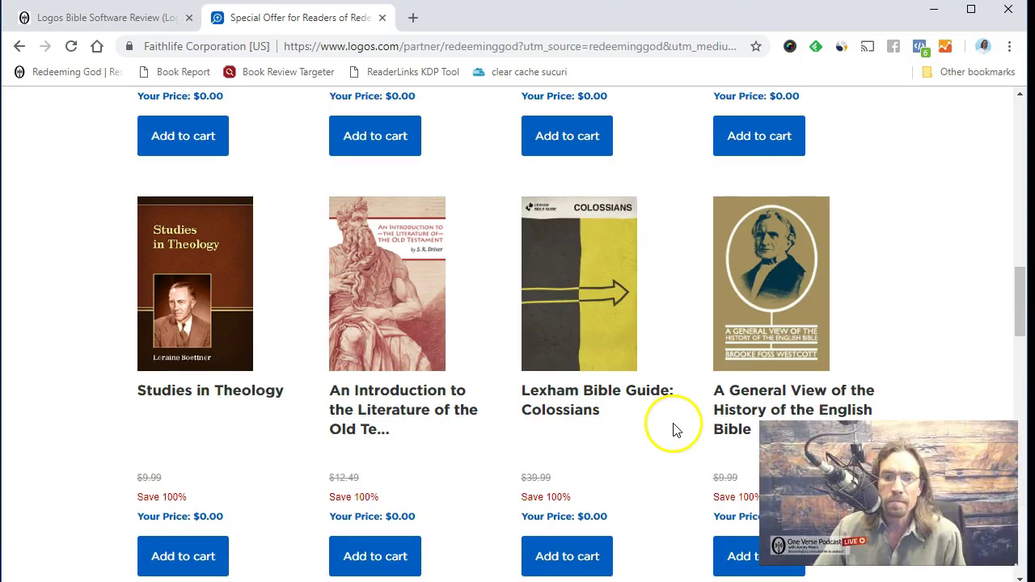
pyautogui.scroll(-2, 676, 430)
pyautogui.scroll(15, 675, 432)
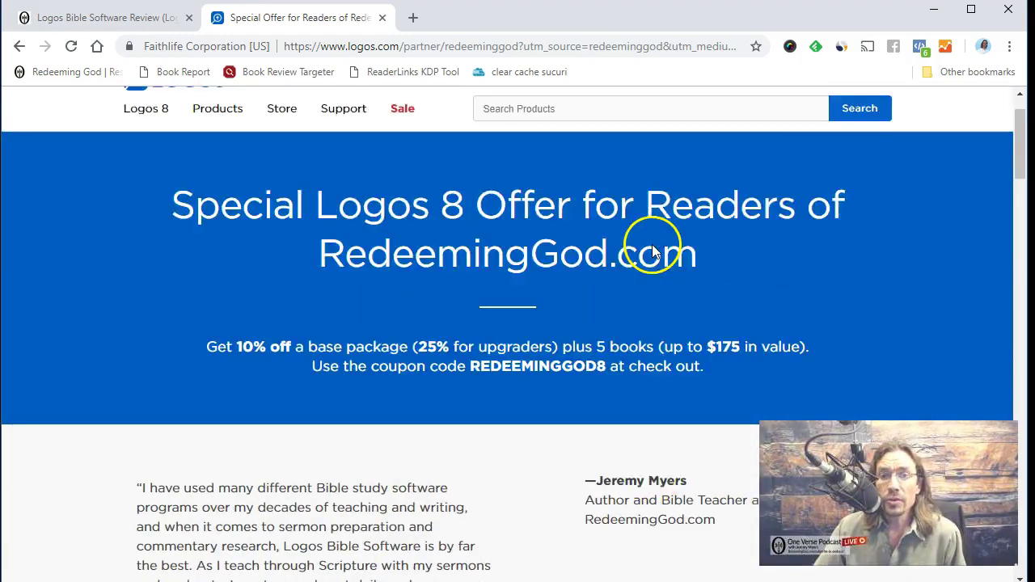
pyautogui.scroll(-7, 434, 237)
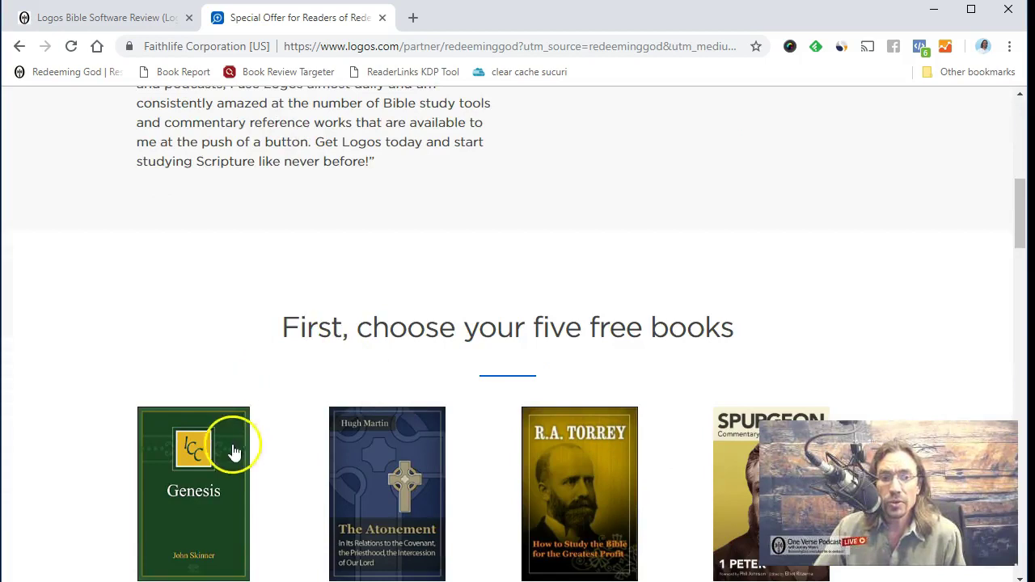
pyautogui.scroll(-3, 230, 455)
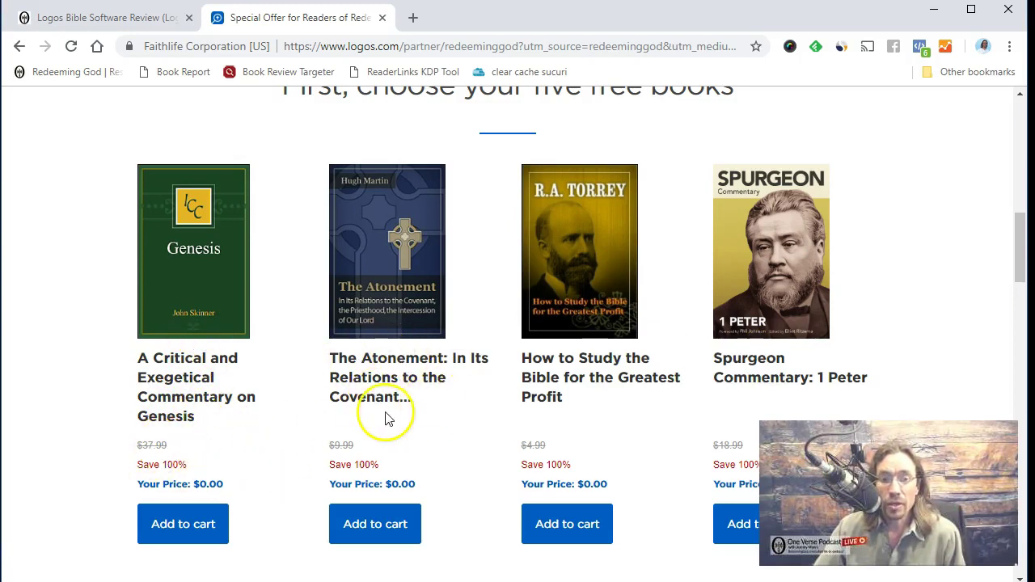
pyautogui.scroll(-1, 618, 381)
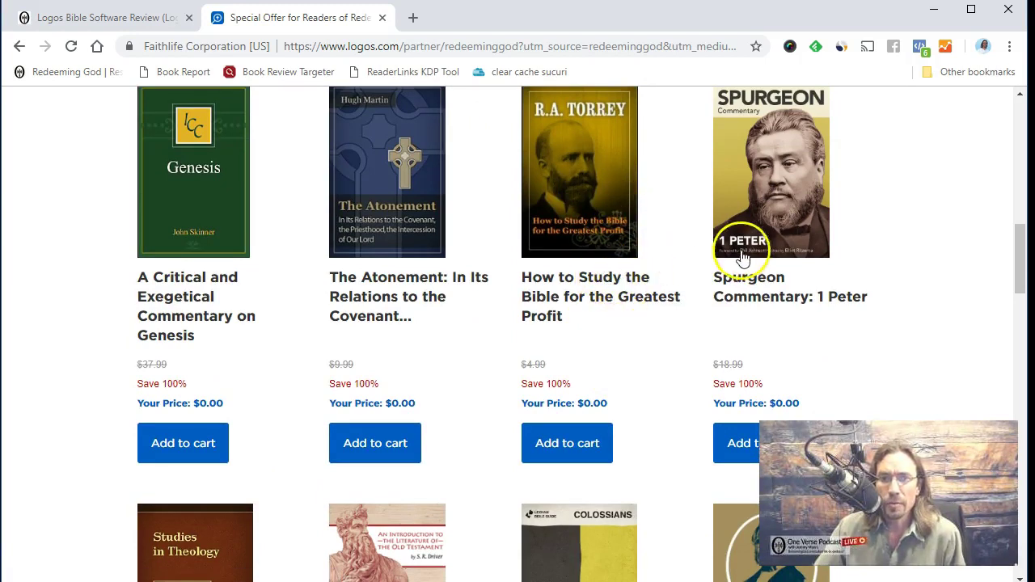
pyautogui.scroll(-3, 663, 287)
pyautogui.scroll(-1, 102, 354)
pyautogui.scroll(-2, 396, 331)
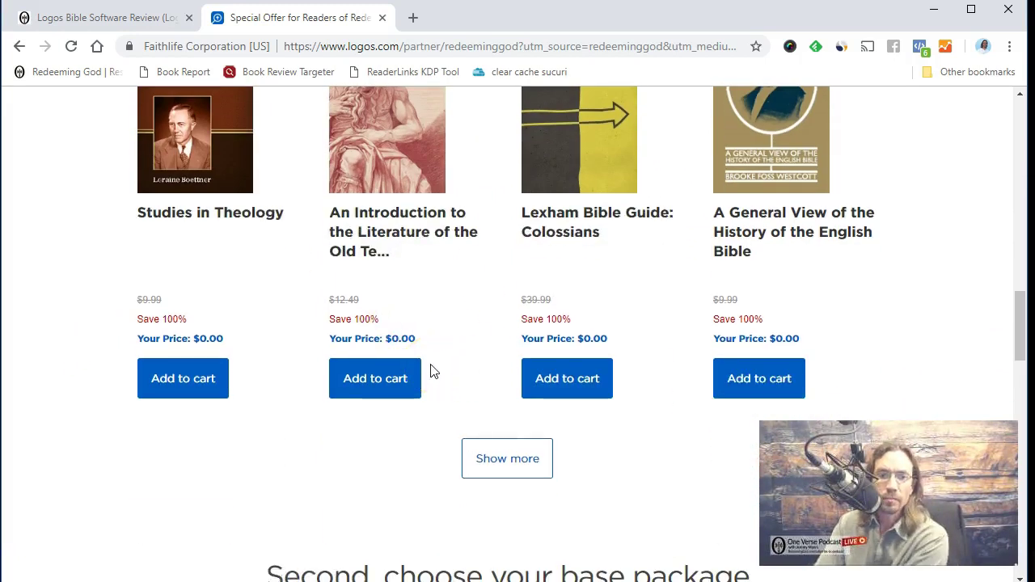
pyautogui.scroll(20, 453, 356)
pyautogui.scroll(1, 453, 335)
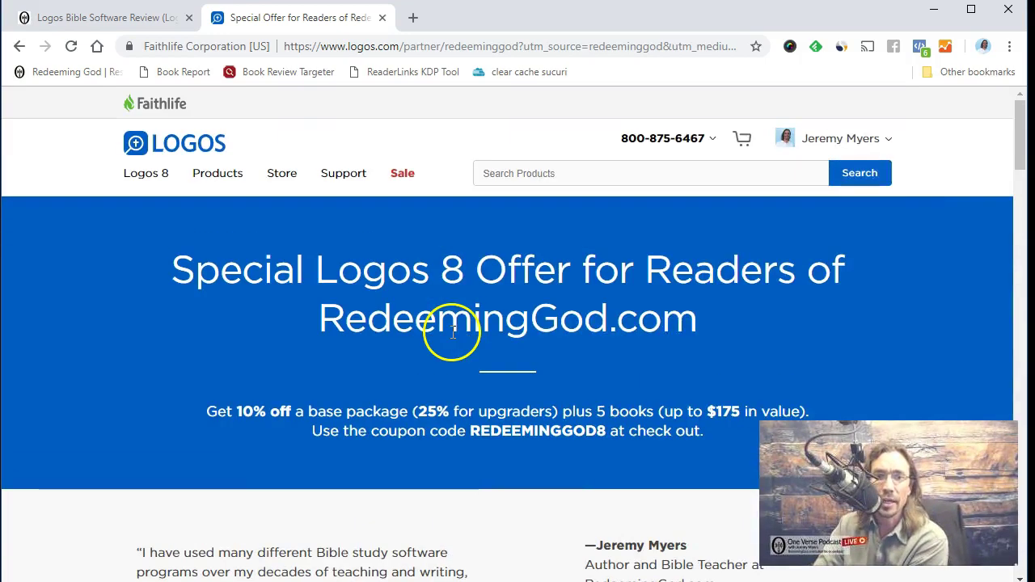
pyautogui.scroll(-4, 453, 332)
pyautogui.scroll(4, 439, 360)
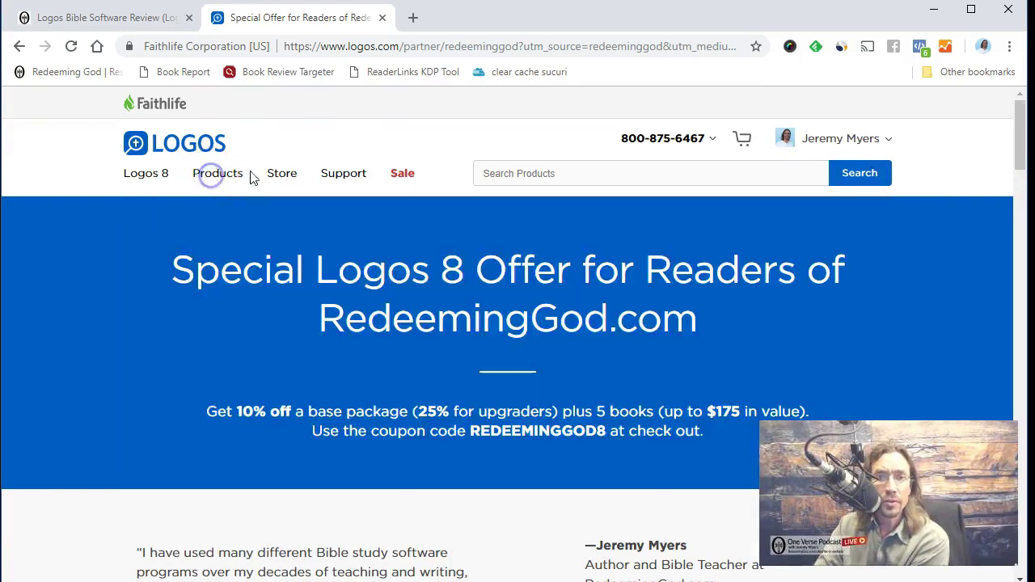
# List all Logos store books by Bestselling via Shop Books > Browse All, showing The Unseen Realm at $24.99.
pyautogui.click(283, 175)
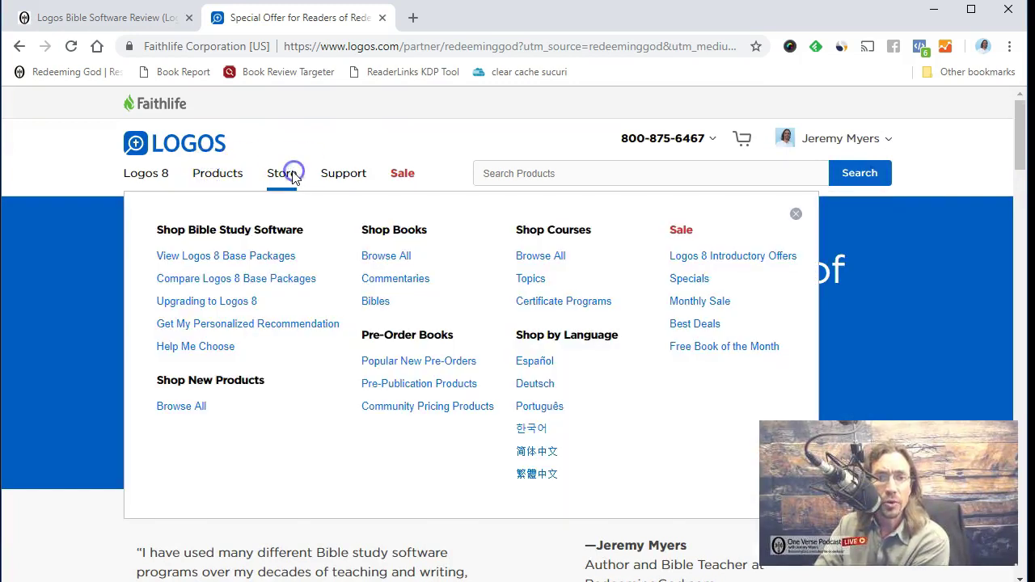
pyautogui.click(283, 174)
pyautogui.click(282, 174)
pyautogui.click(381, 256)
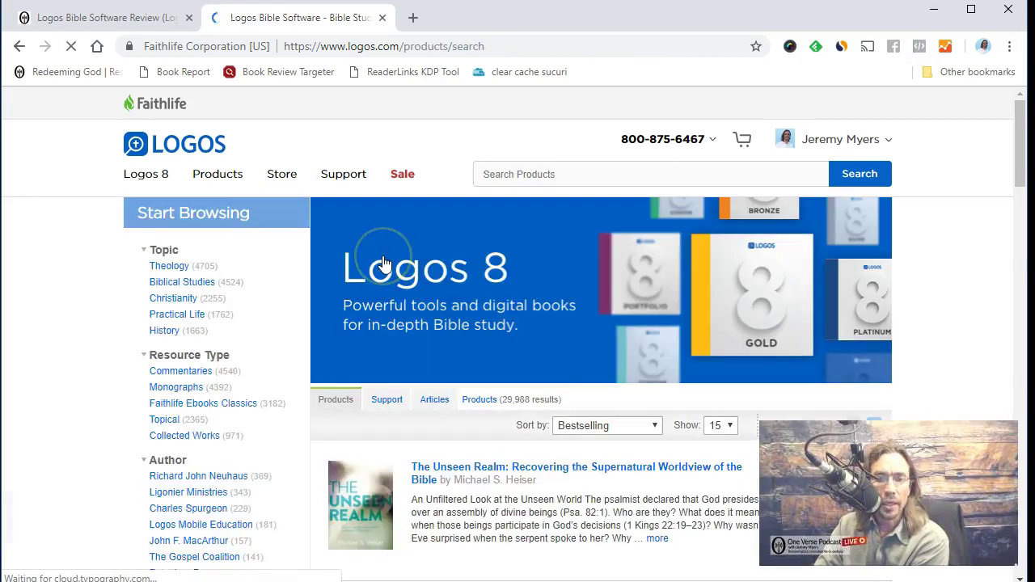
pyautogui.scroll(-4, 361, 311)
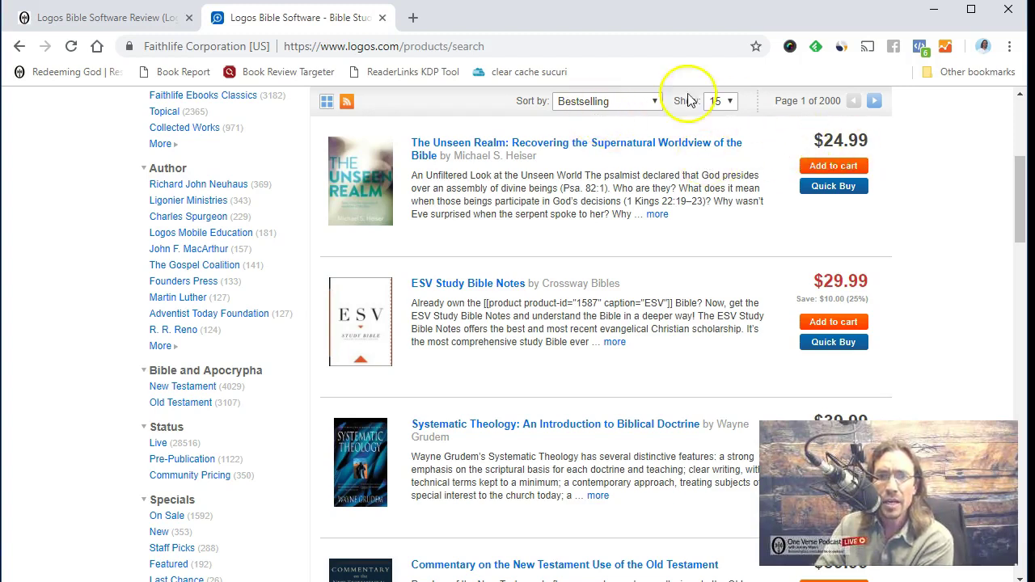
# Search Amazon for 'THE UNSEEN REALM' in a new browser tab.
pyautogui.click(412, 18)
pyautogui.write('ama')
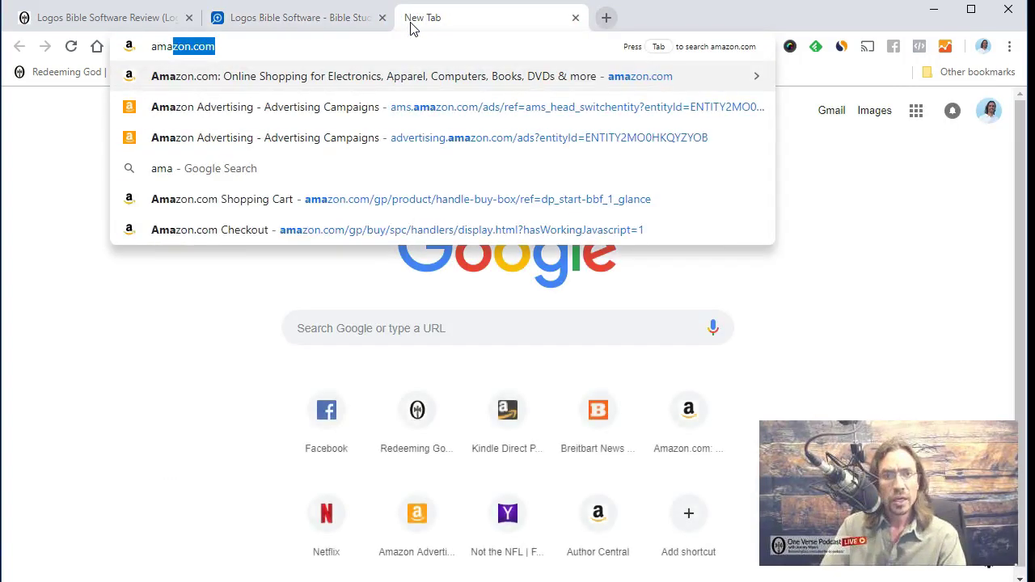
pyautogui.press('Return')
pyautogui.click(234, 188)
pyautogui.write('THE UNSEEN REALM')
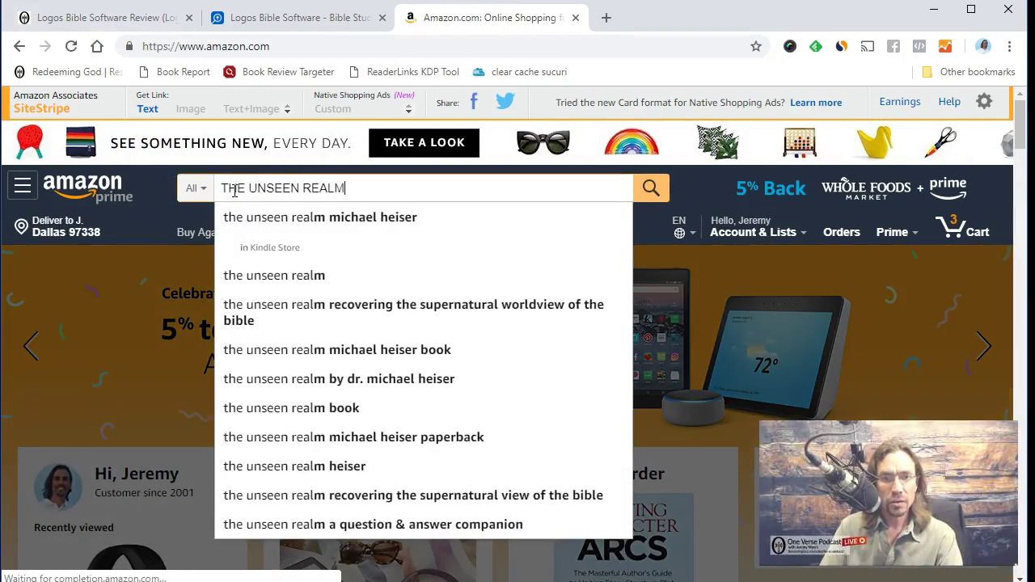
pyautogui.press('Return')
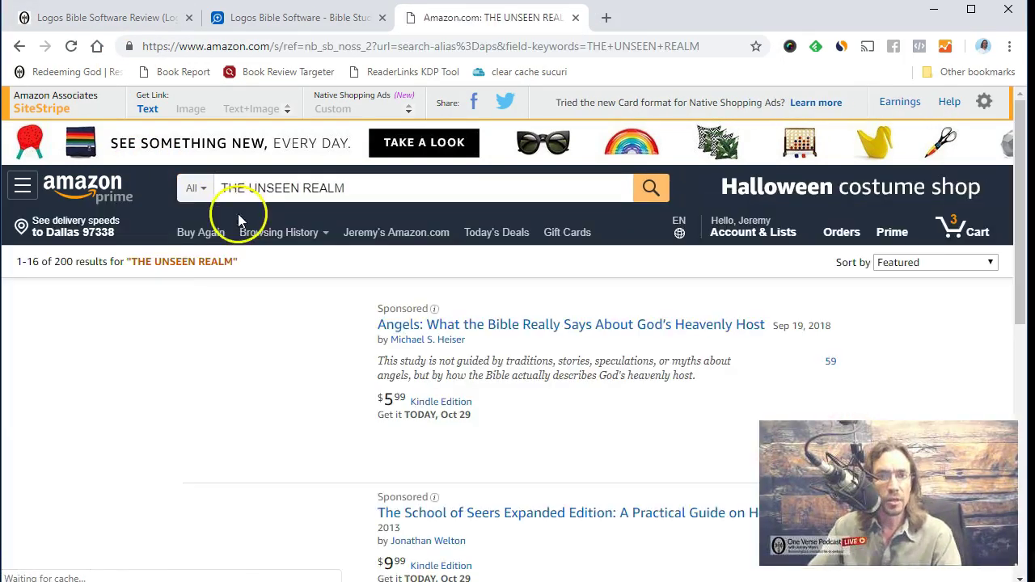
# Open The Unseen Realm's $5.99 Kindle edition, then return to the Logos bestsellers tab.
pyautogui.scroll(-5, 529, 383)
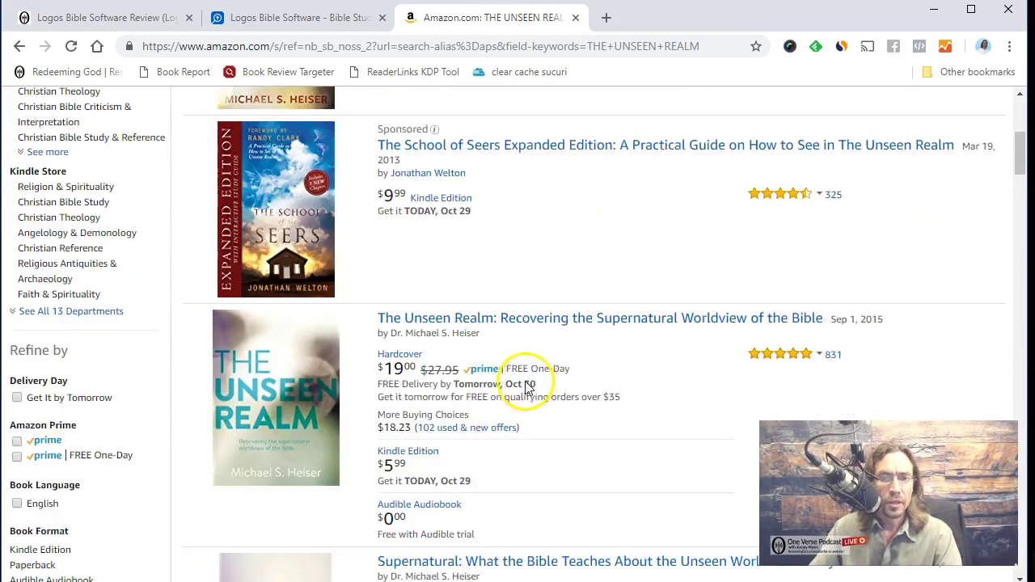
pyautogui.click(471, 283)
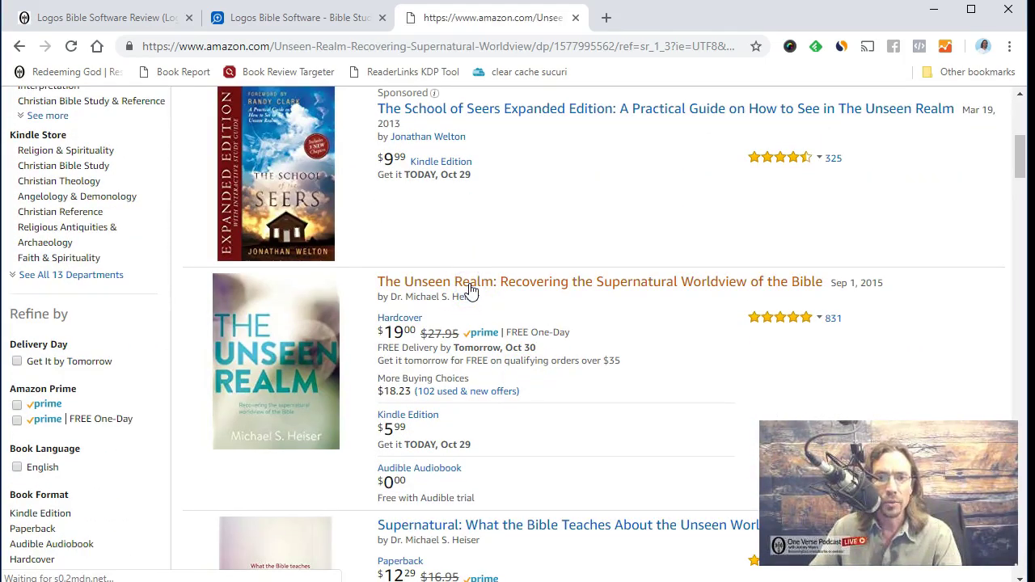
pyautogui.scroll(-3, 577, 296)
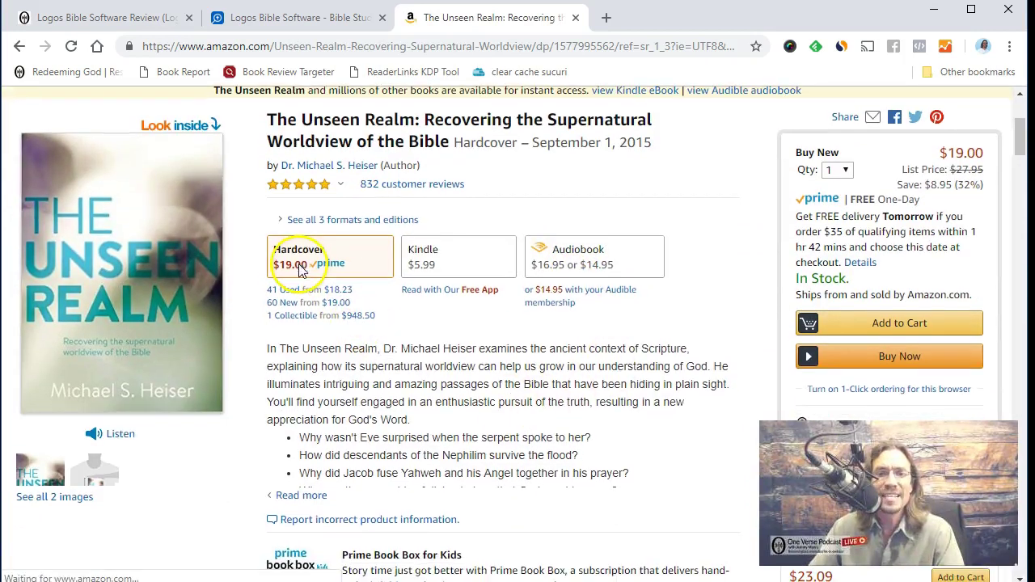
pyautogui.click(474, 271)
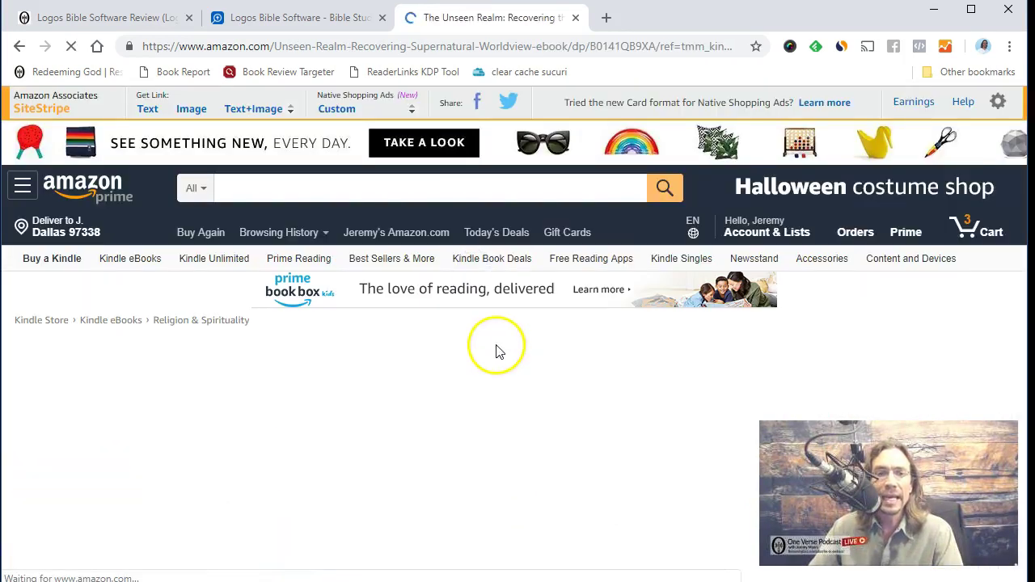
pyautogui.scroll(-3, 525, 361)
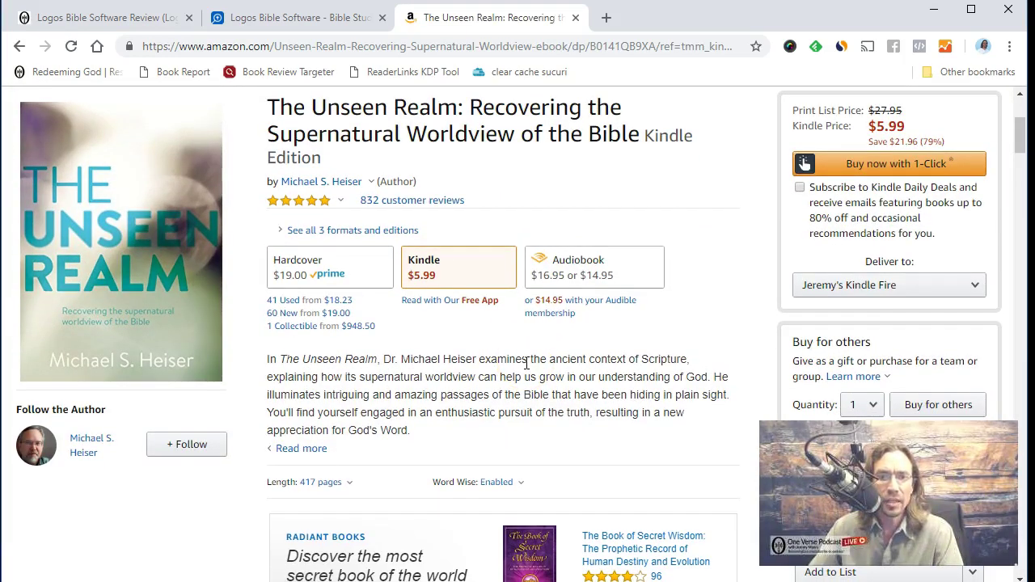
pyautogui.scroll(-3, 526, 363)
pyautogui.scroll(4, 526, 363)
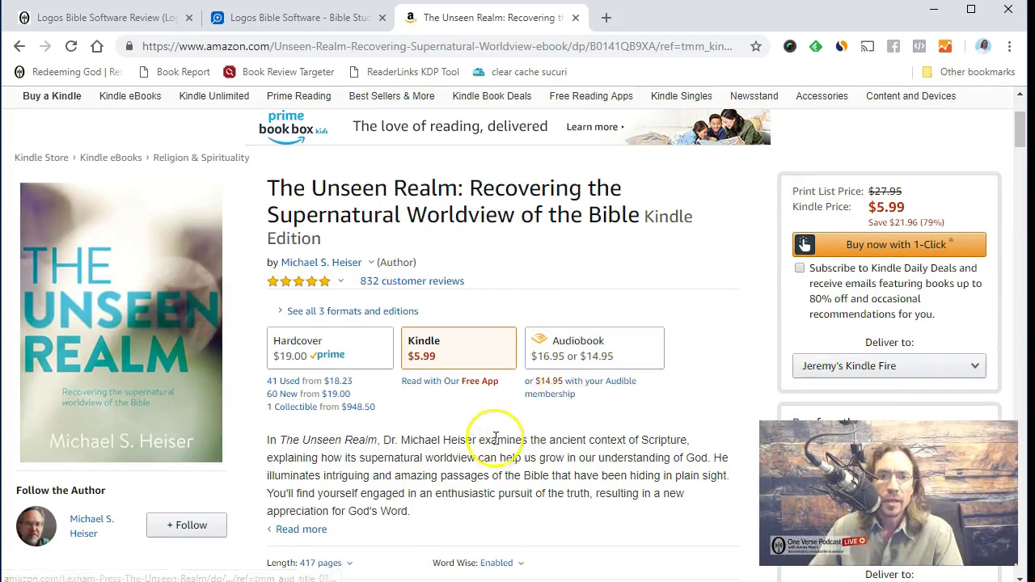
pyautogui.click(275, 341)
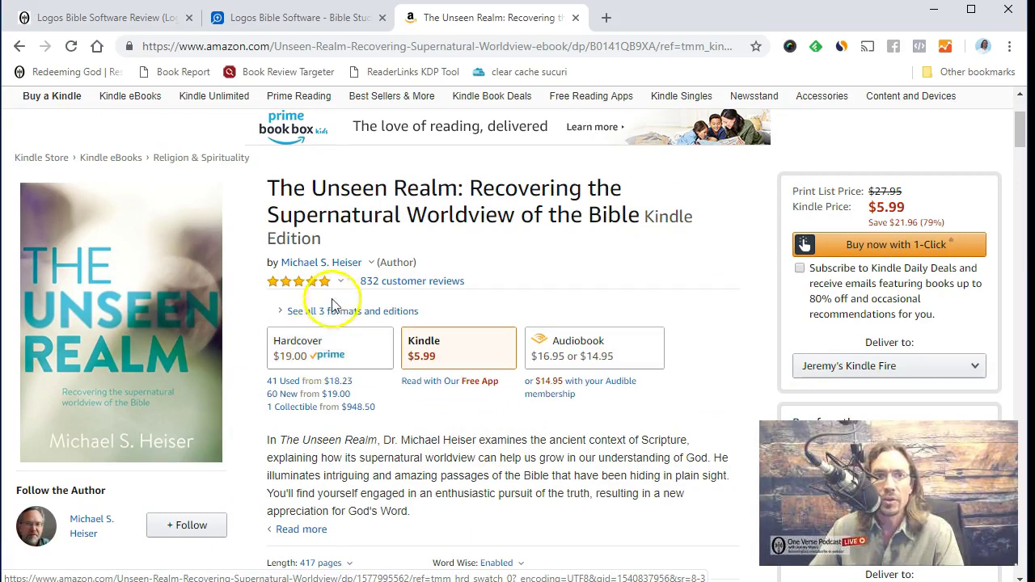
pyautogui.click(272, 17)
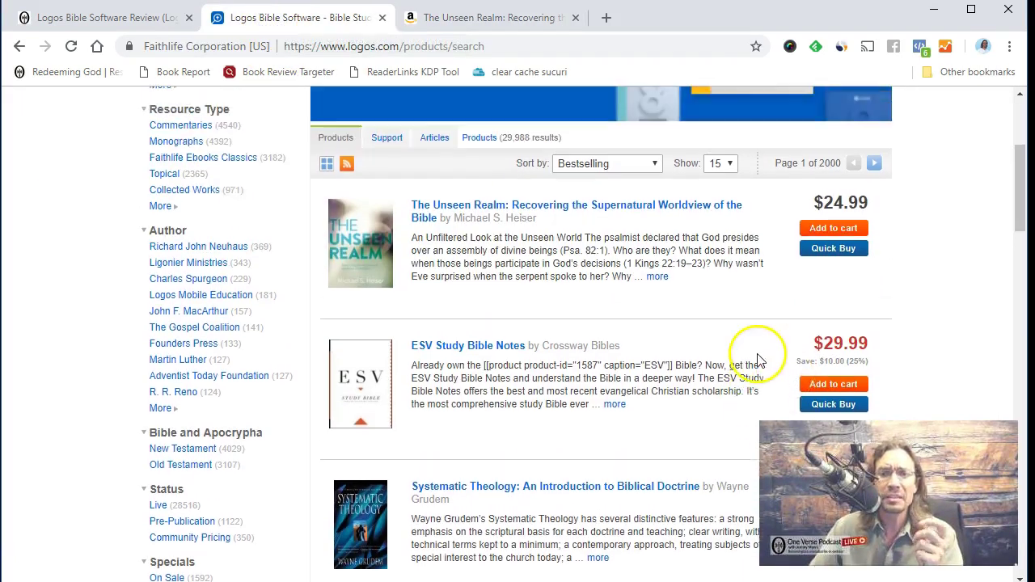
pyautogui.scroll(1, 772, 336)
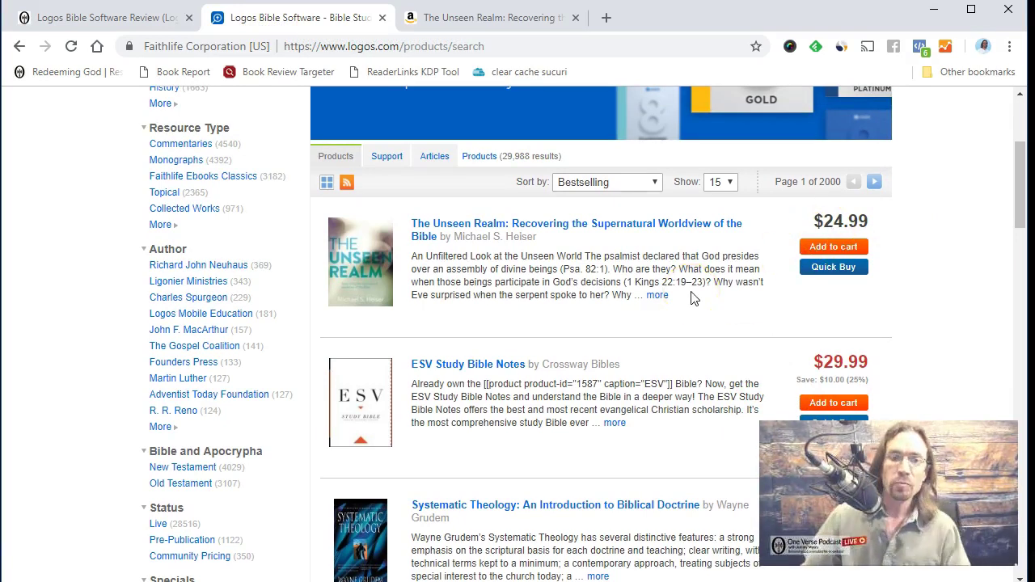
pyautogui.click(471, 18)
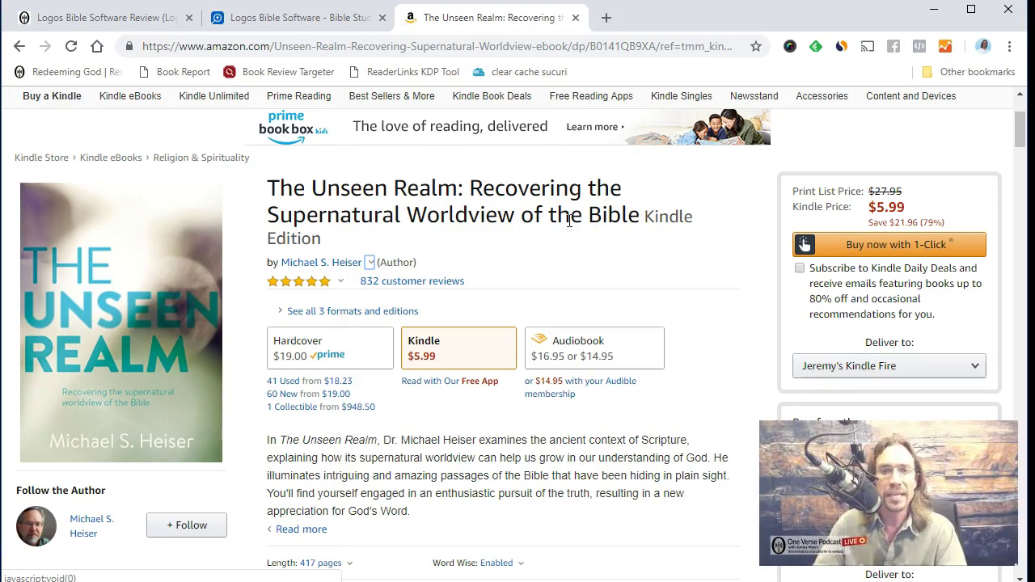
pyautogui.click(283, 18)
pyautogui.click(456, 19)
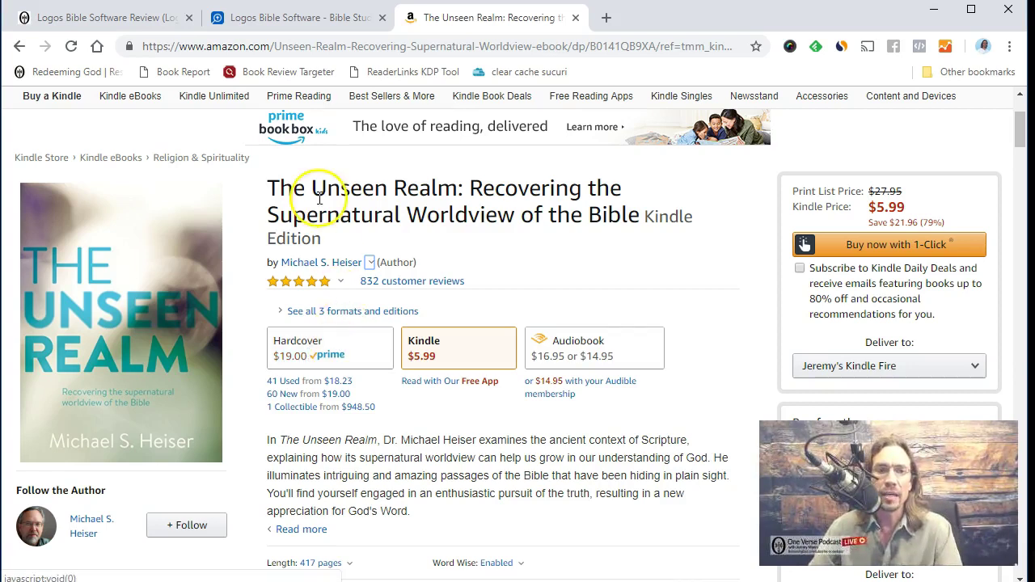
pyautogui.click(279, 22)
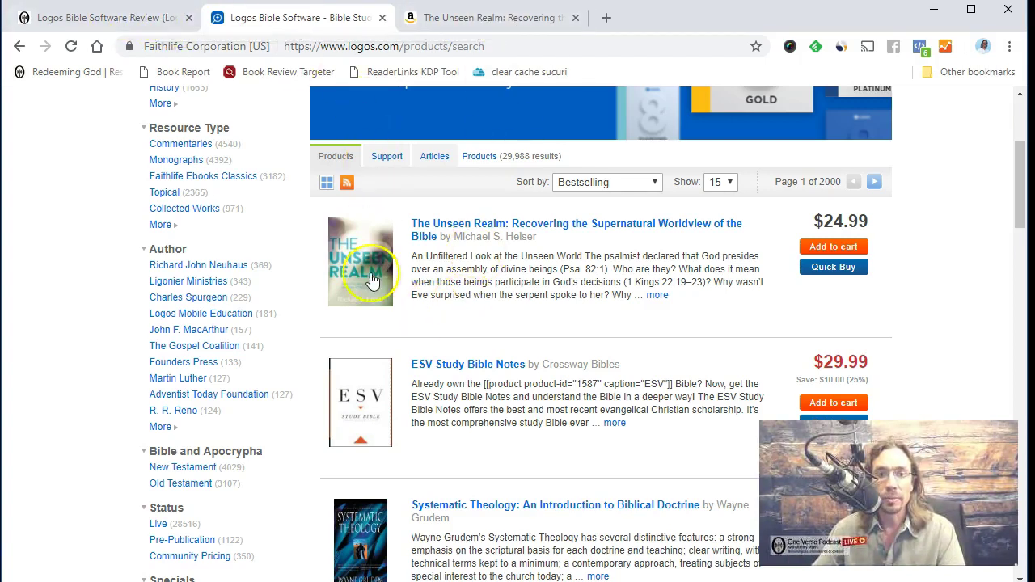
# Copy the commentary title from the Logos page and search for it on Amazon.
pyautogui.scroll(-3, 319, 317)
pyautogui.scroll(-2, 324, 323)
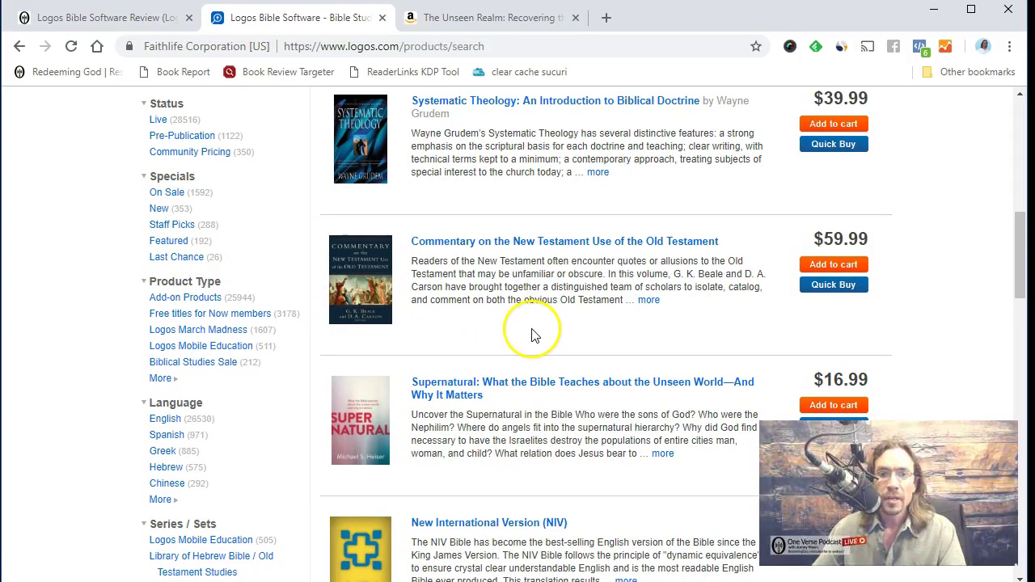
pyautogui.moveTo(722, 245); pyautogui.dragTo(413, 241)
pyautogui.hotkey('ctrl', 'c')
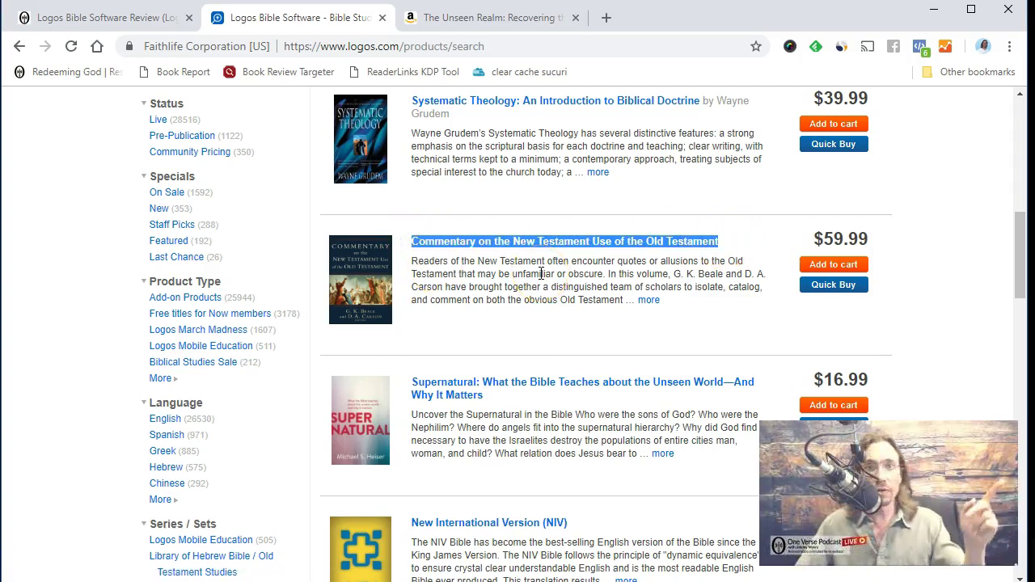
pyautogui.click(455, 20)
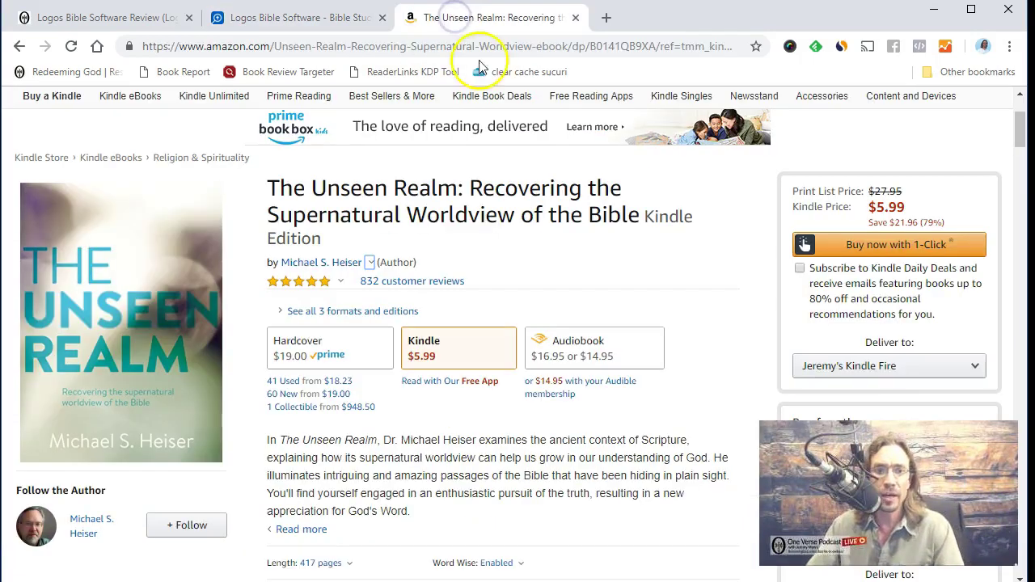
pyautogui.scroll(2, 404, 222)
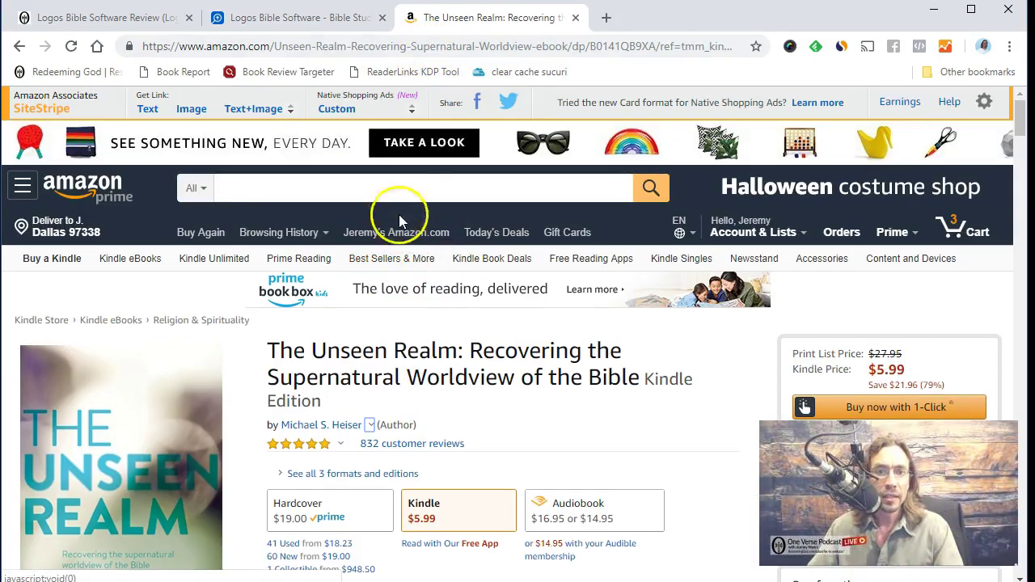
pyautogui.hotkey('ctrl', 'v')
pyautogui.press('Return')
# Open the Amazon product page for Commentary on the New Testament Use of the Old Testament.
pyautogui.click(289, 18)
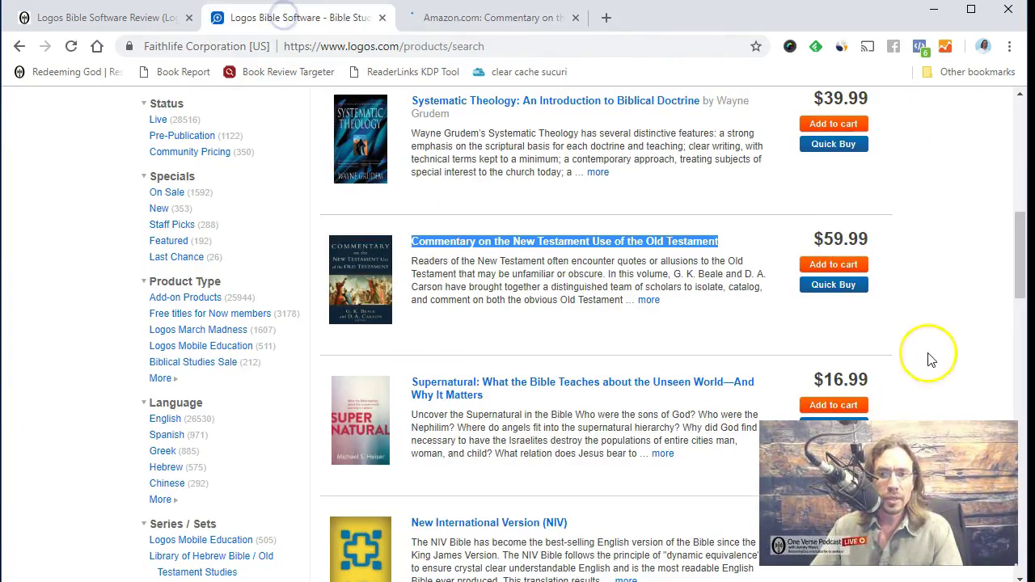
pyautogui.click(489, 20)
pyautogui.scroll(-4, 476, 323)
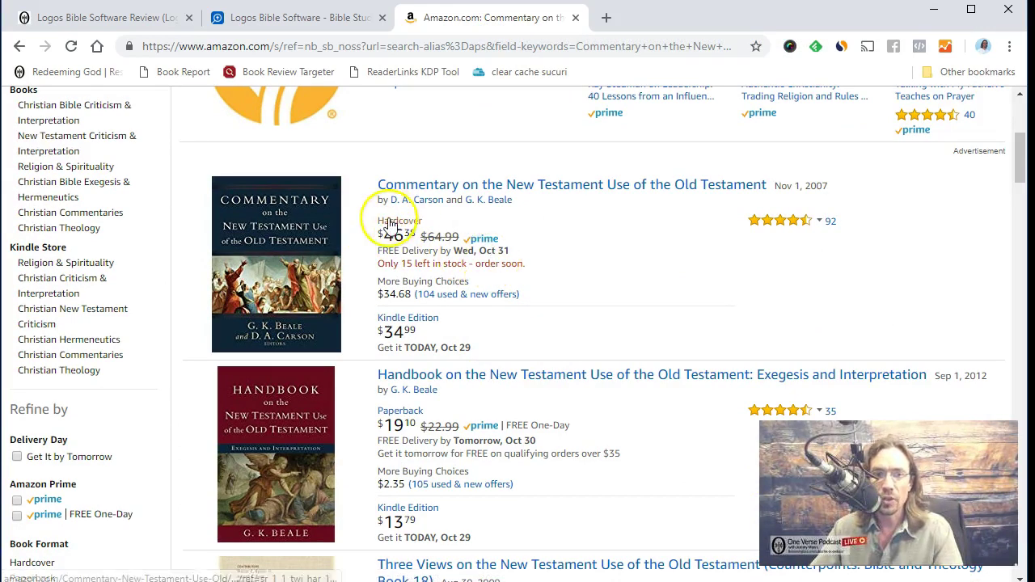
pyautogui.click(430, 190)
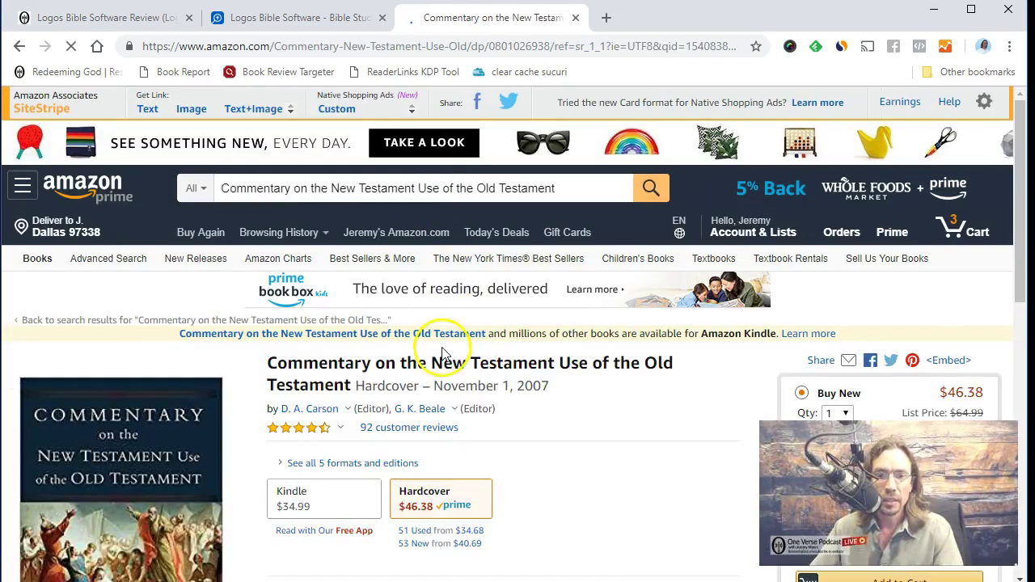
pyautogui.scroll(-2, 439, 351)
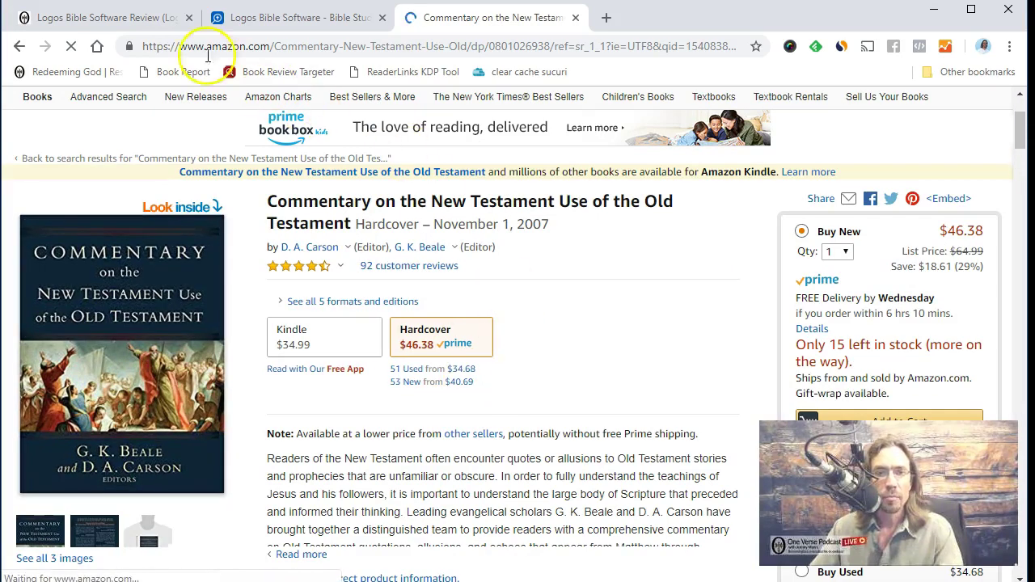
pyautogui.click(101, 23)
# Read the Redeeming God review down to 'Negative #4: It's Hard to Use', then return to Logos.
pyautogui.scroll(-5, 162, 307)
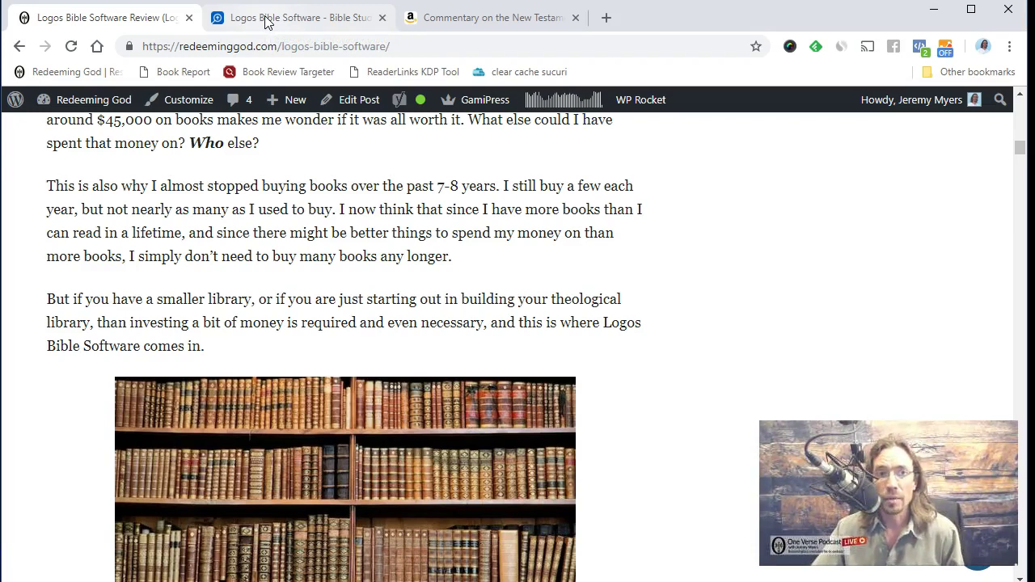
pyautogui.click(266, 22)
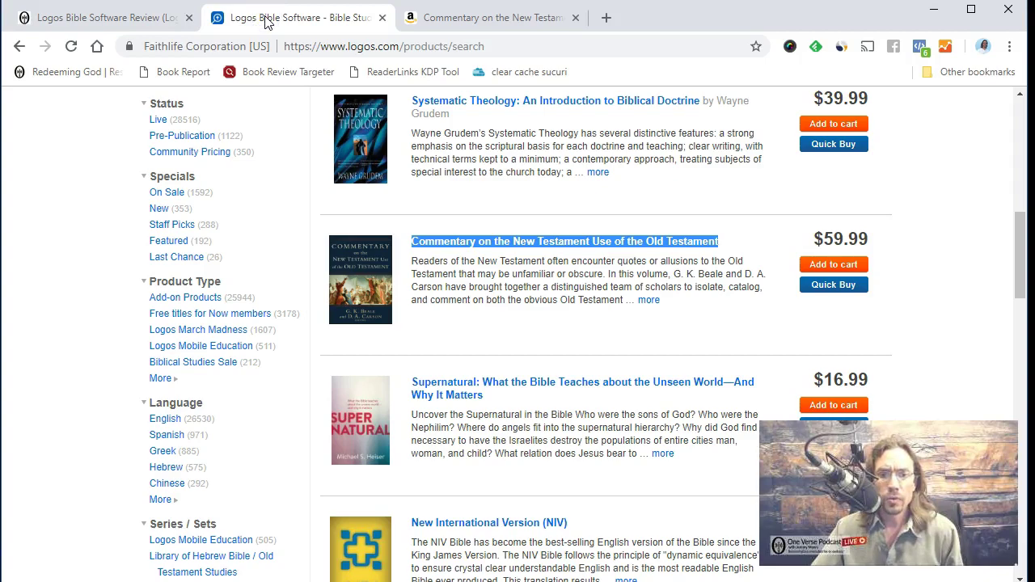
pyautogui.click(177, 27)
pyautogui.scroll(-5, 65, 283)
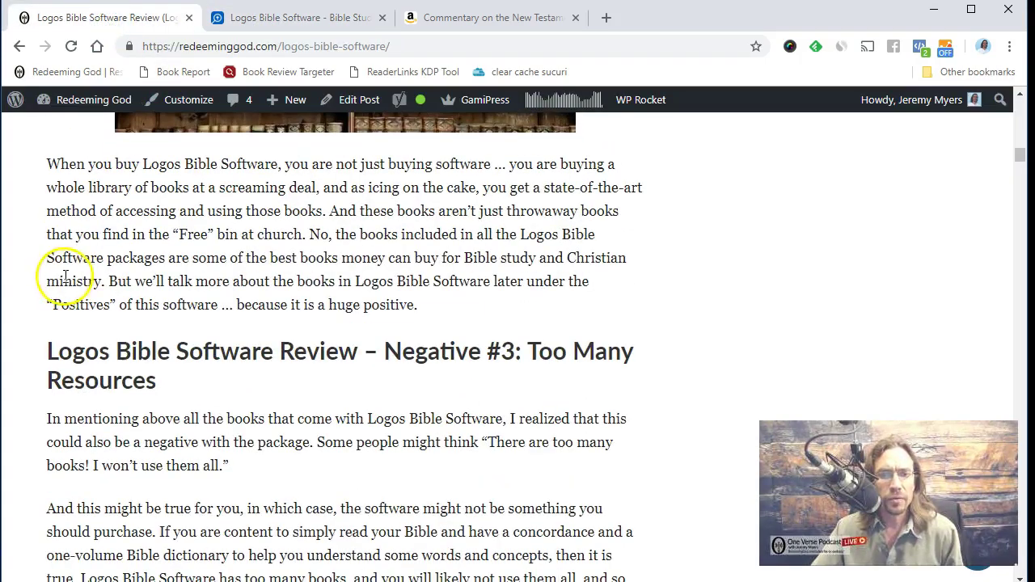
pyautogui.scroll(-1, 50, 278)
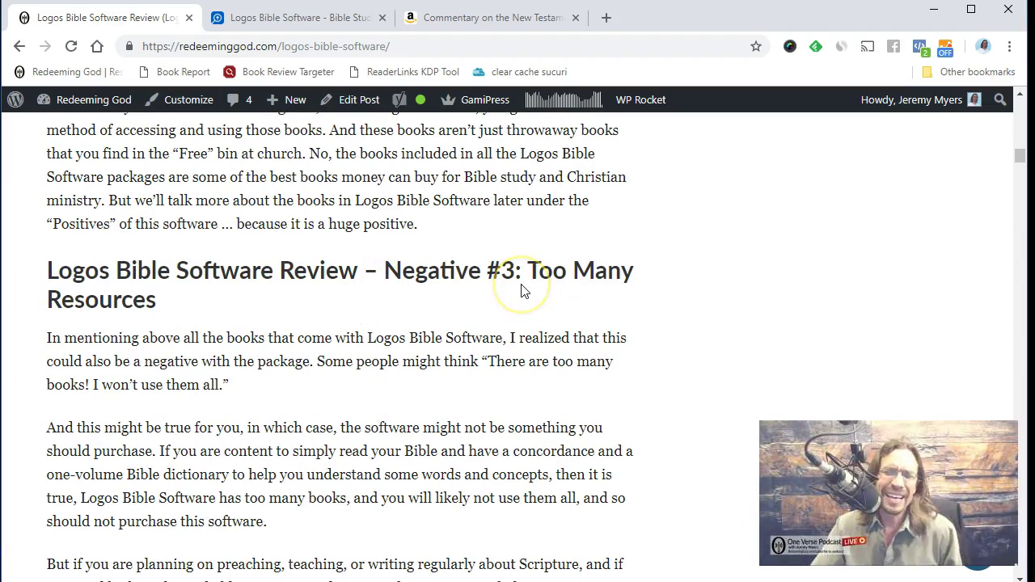
pyautogui.scroll(-1, 509, 290)
pyautogui.scroll(-1, 509, 289)
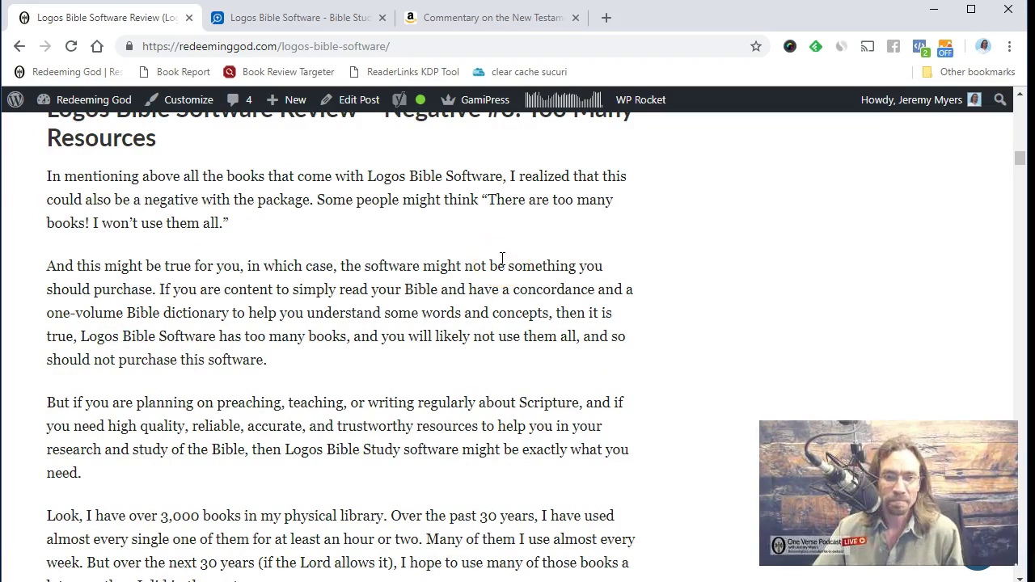
pyautogui.scroll(-2, 501, 259)
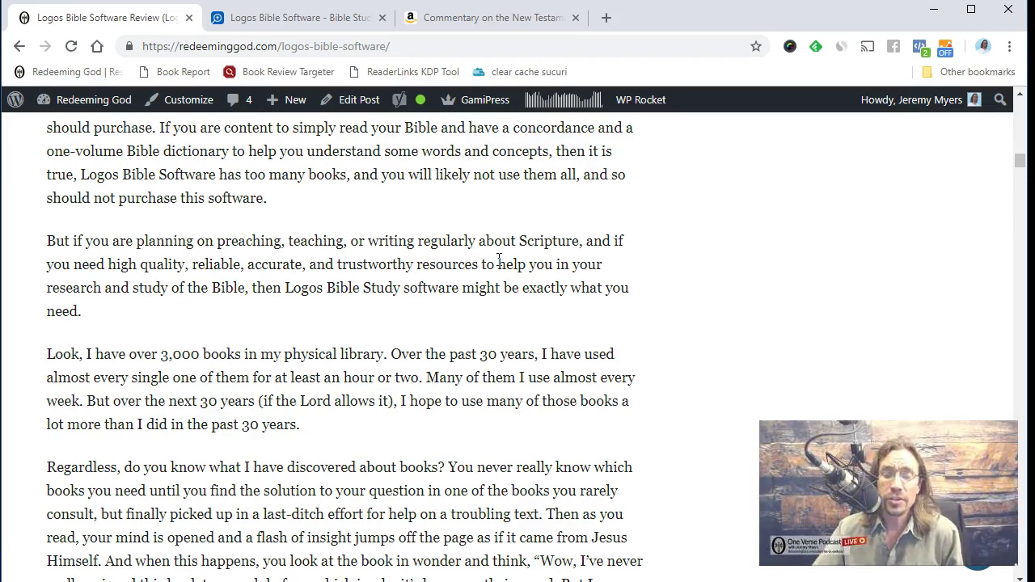
pyautogui.scroll(-2, 499, 260)
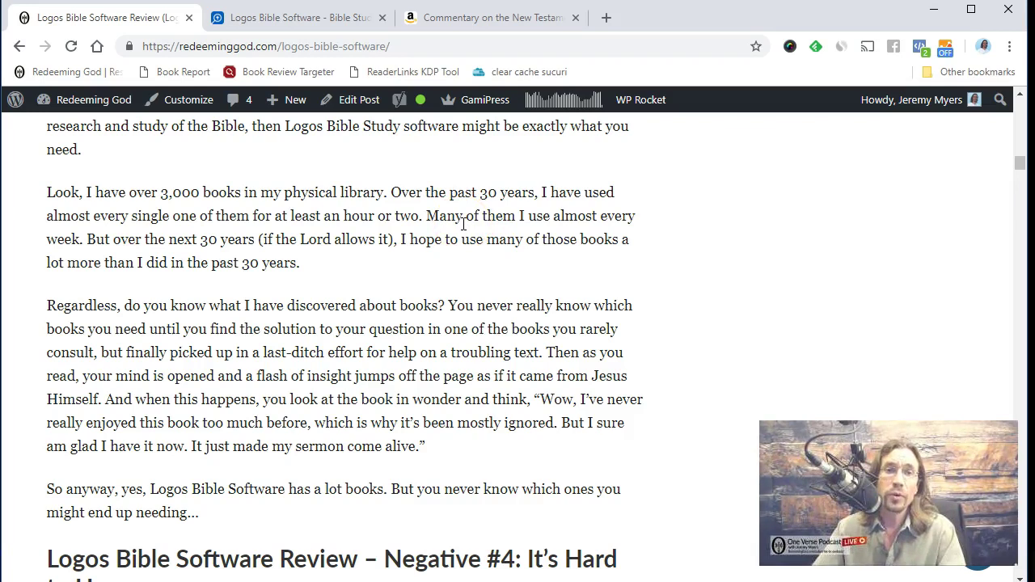
pyautogui.scroll(-4, 451, 224)
pyautogui.scroll(-2, 243, 275)
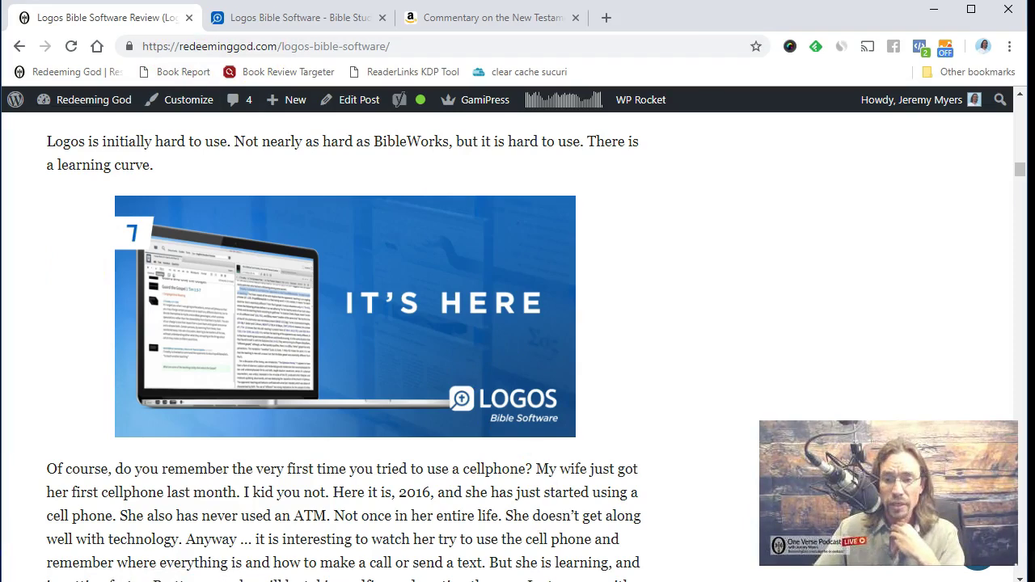
pyautogui.hotkey('alt', 'Tab')
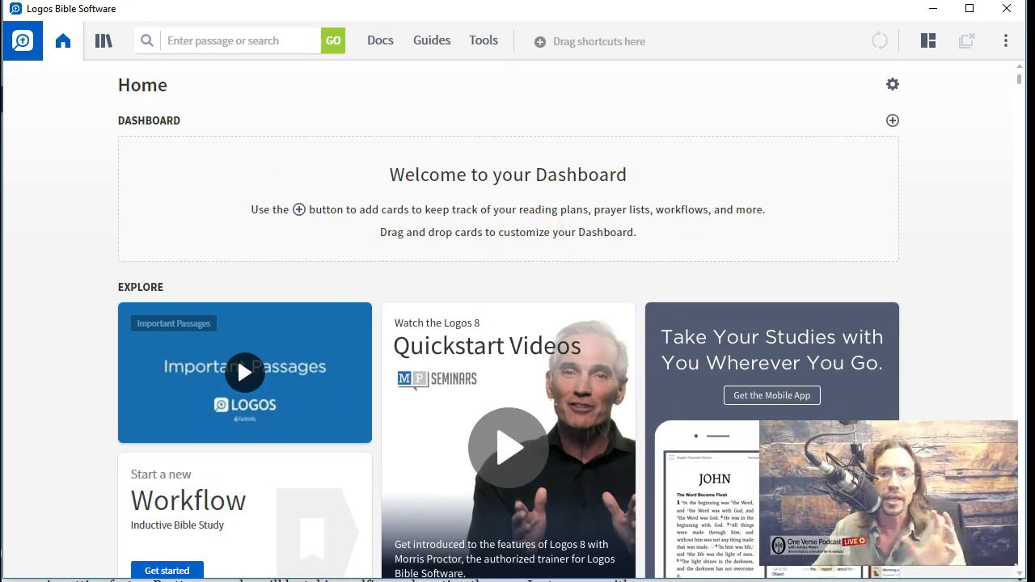
# Search for Genesis 1:1 in The New Revised Standard Version from the Logos search box.
pyautogui.click(214, 42)
pyautogui.write('Ge')
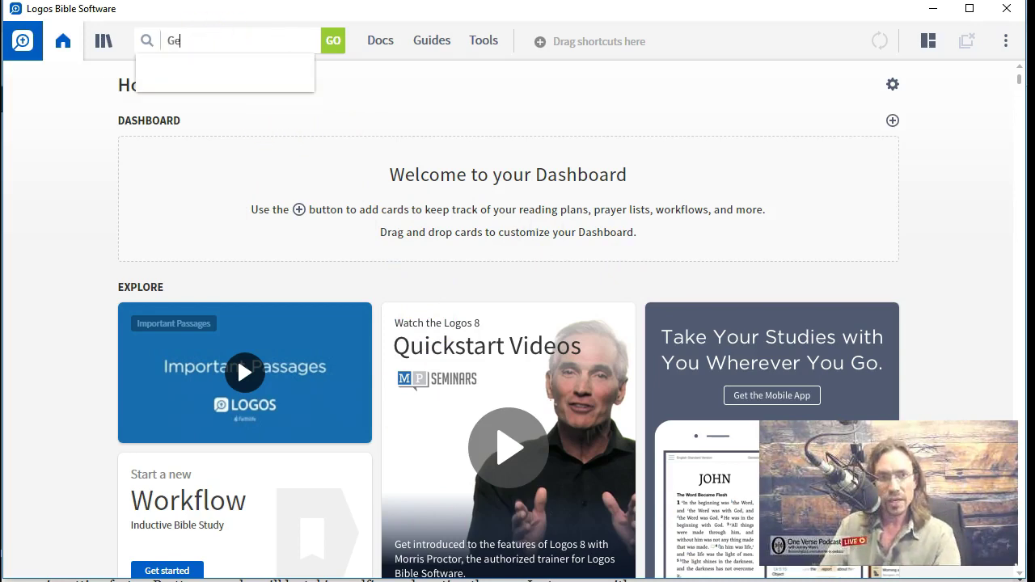
pyautogui.write('nesis 1:1')
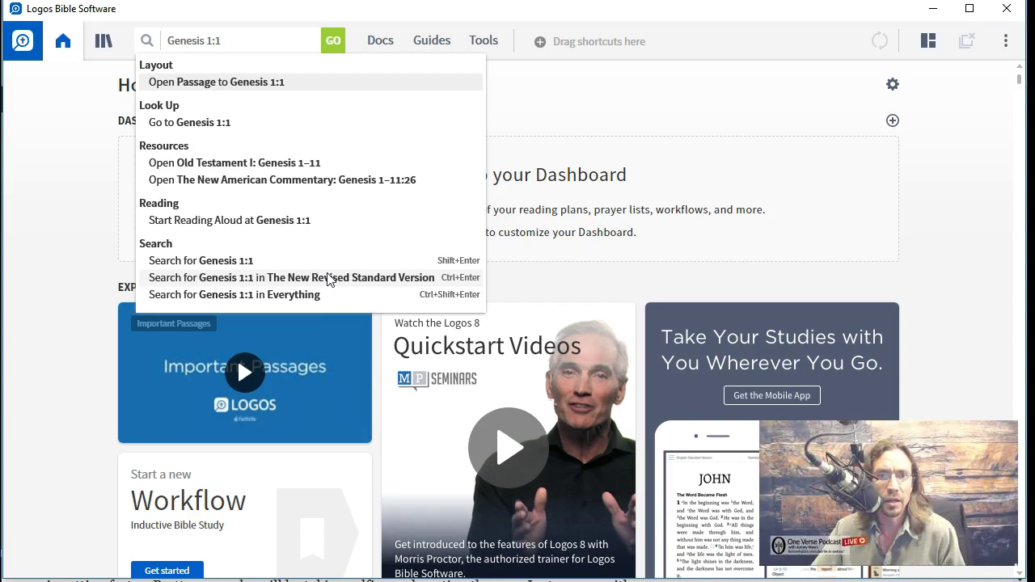
pyautogui.click(327, 278)
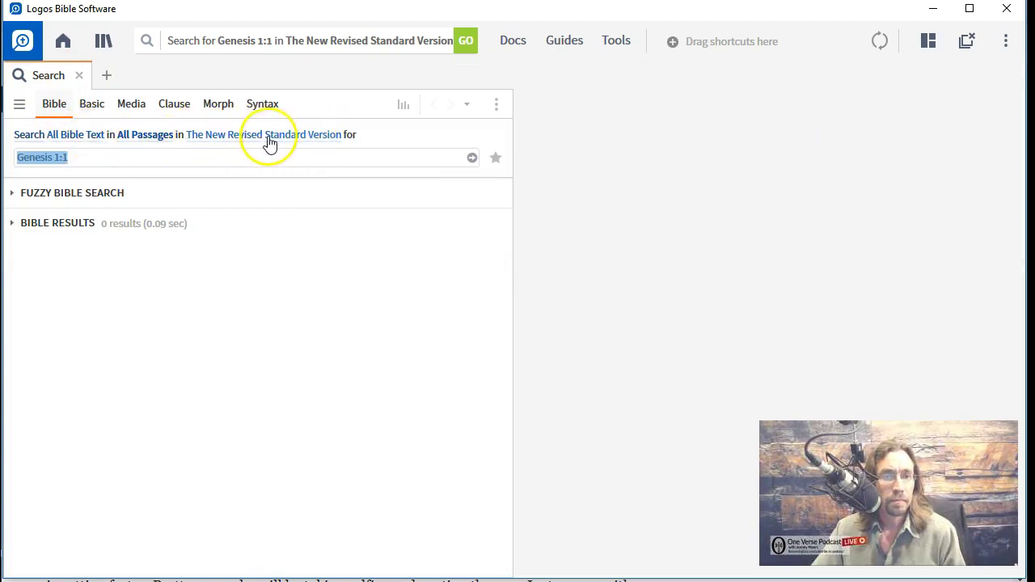
# Switch the Genesis 1:1 search to The New King James Version and rerun it.
pyautogui.click(240, 139)
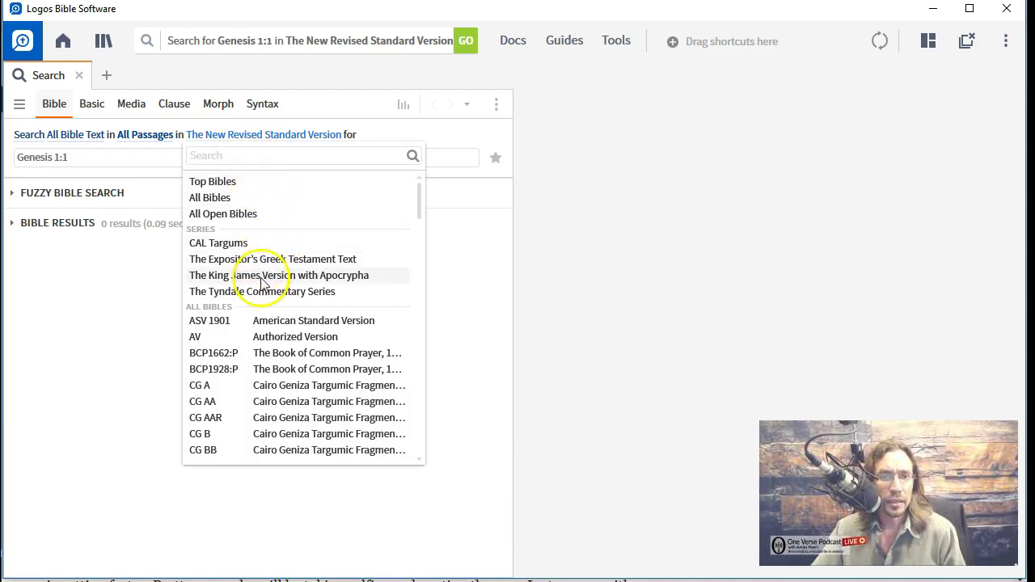
pyautogui.scroll(-15, 261, 291)
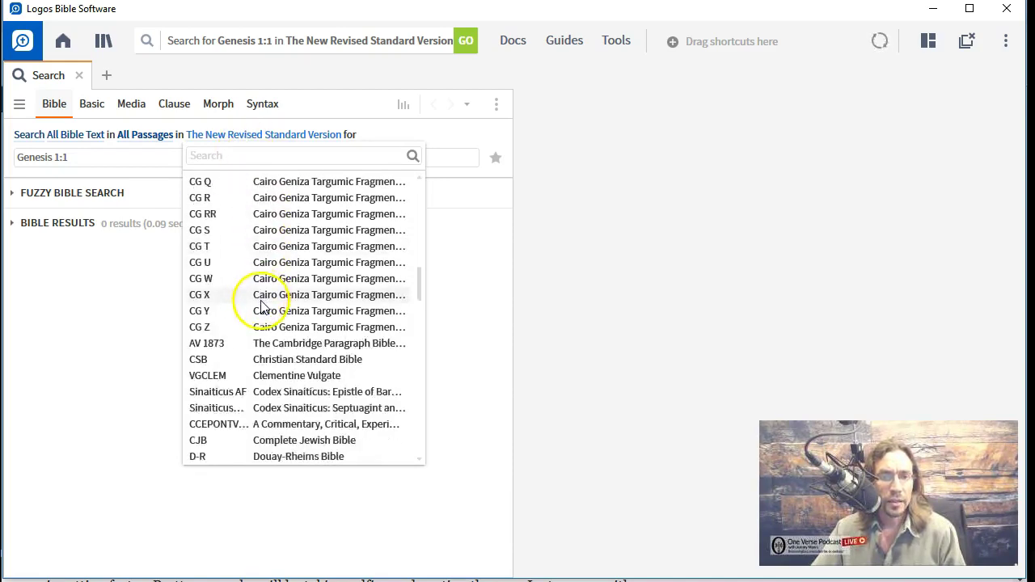
pyautogui.scroll(-20, 260, 308)
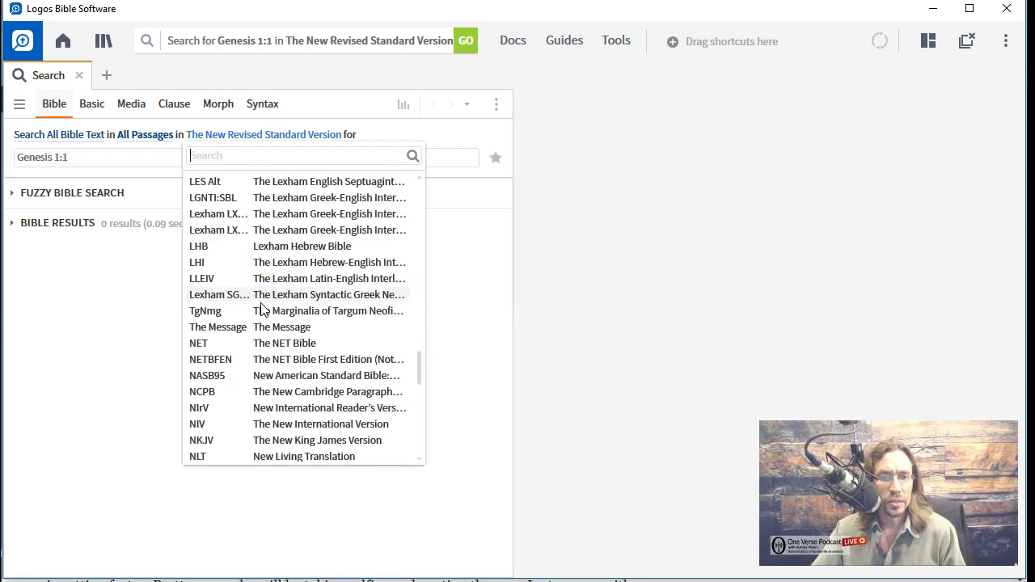
pyautogui.scroll(-3, 261, 308)
pyautogui.scroll(-3, 260, 311)
pyautogui.scroll(3, 261, 315)
pyautogui.click(217, 246)
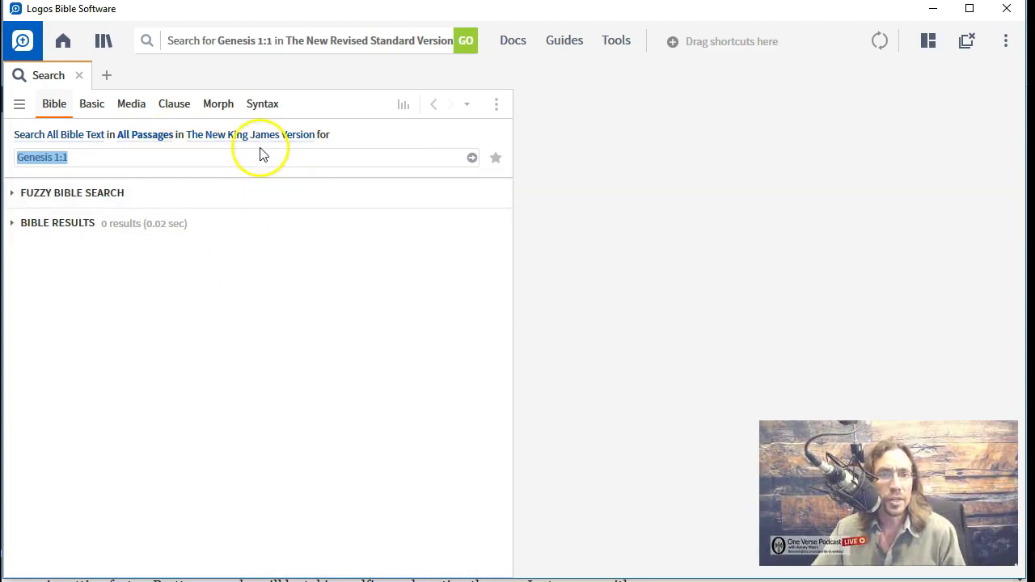
pyautogui.click(472, 159)
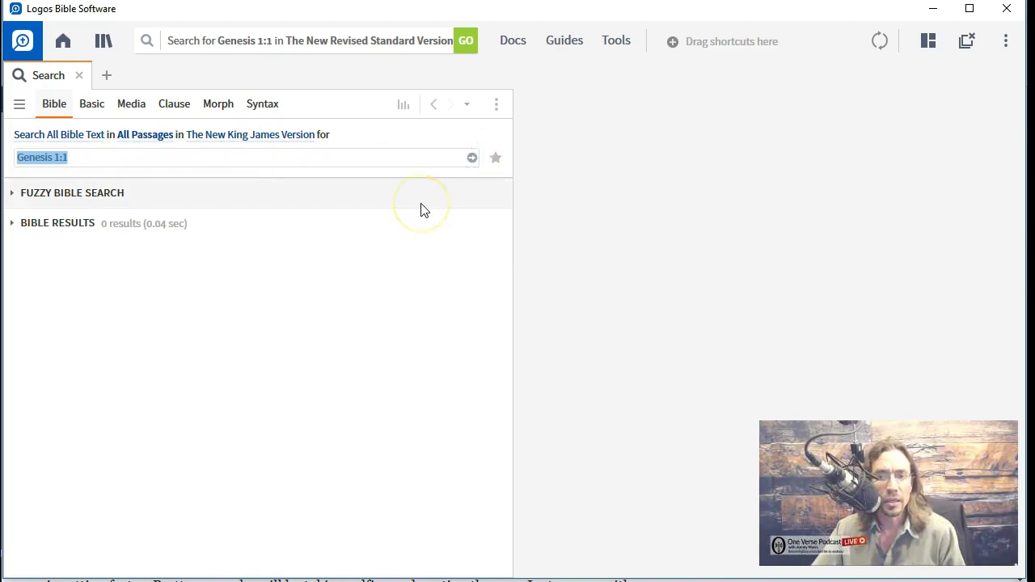
# Expand the Fuzzy Bible Search results, try the Basic search, and rerun the NKJV search.
pyautogui.click(76, 157)
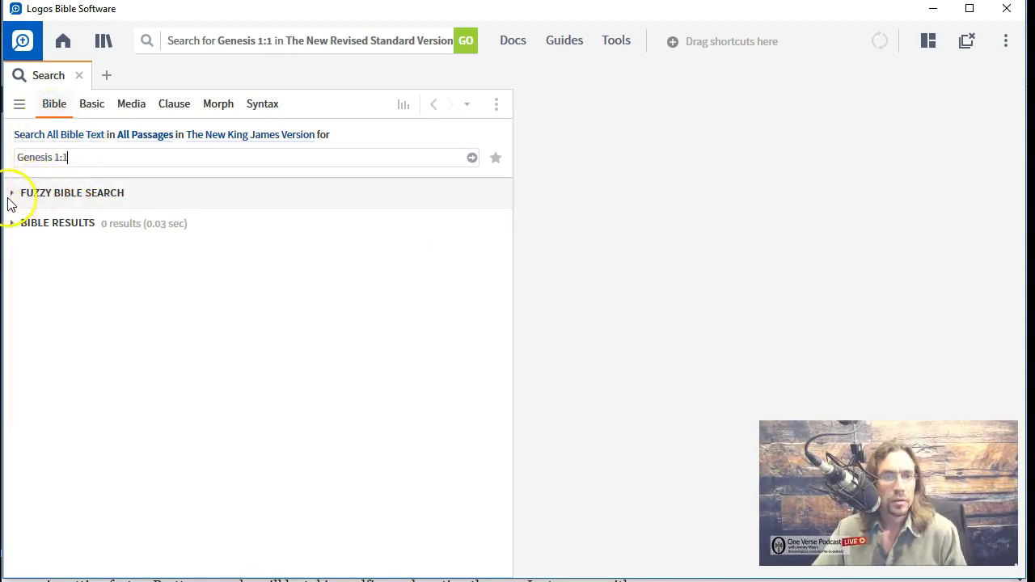
pyautogui.click(14, 224)
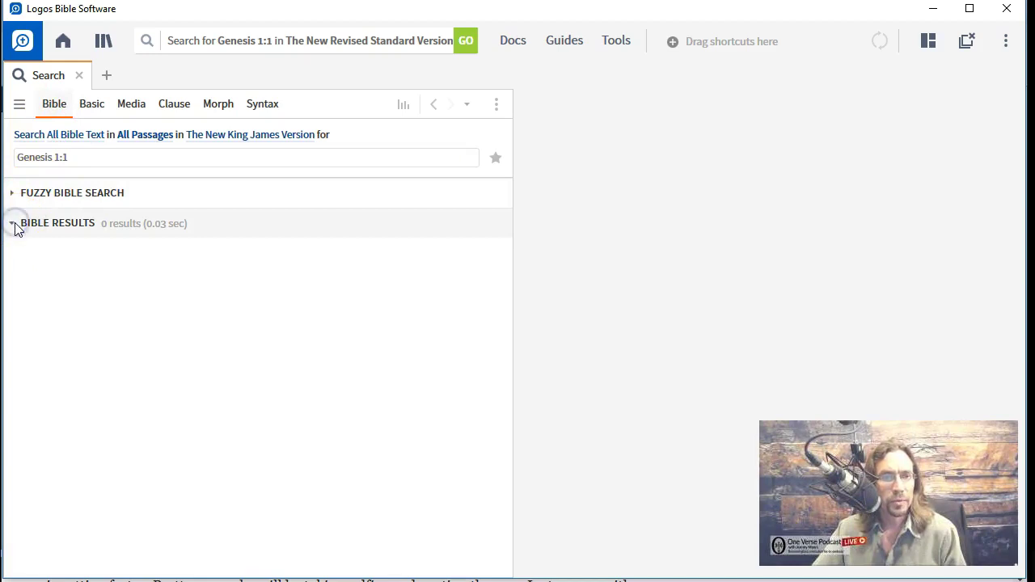
pyautogui.click(69, 224)
pyautogui.click(53, 194)
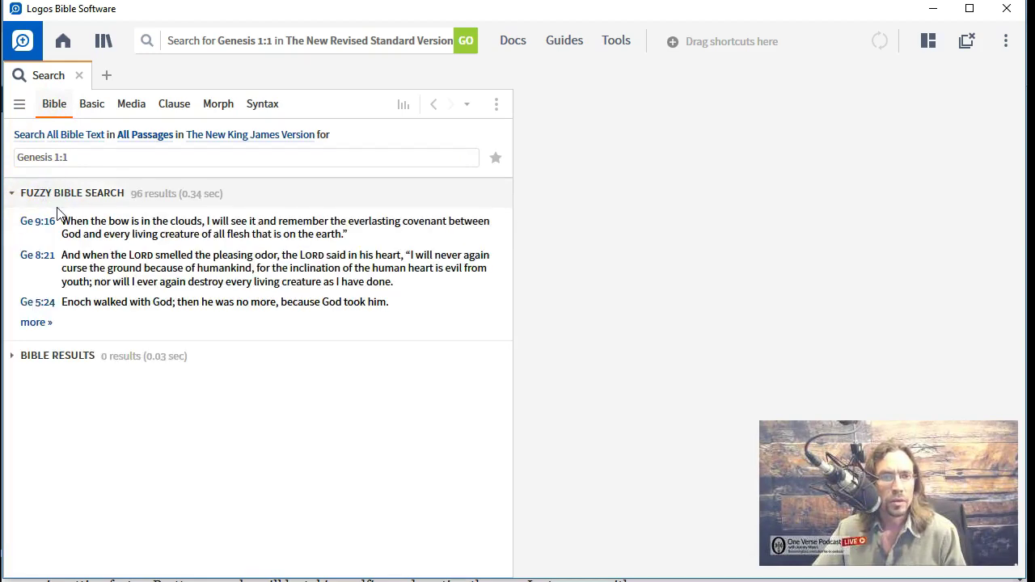
pyautogui.click(13, 194)
pyautogui.click(74, 160)
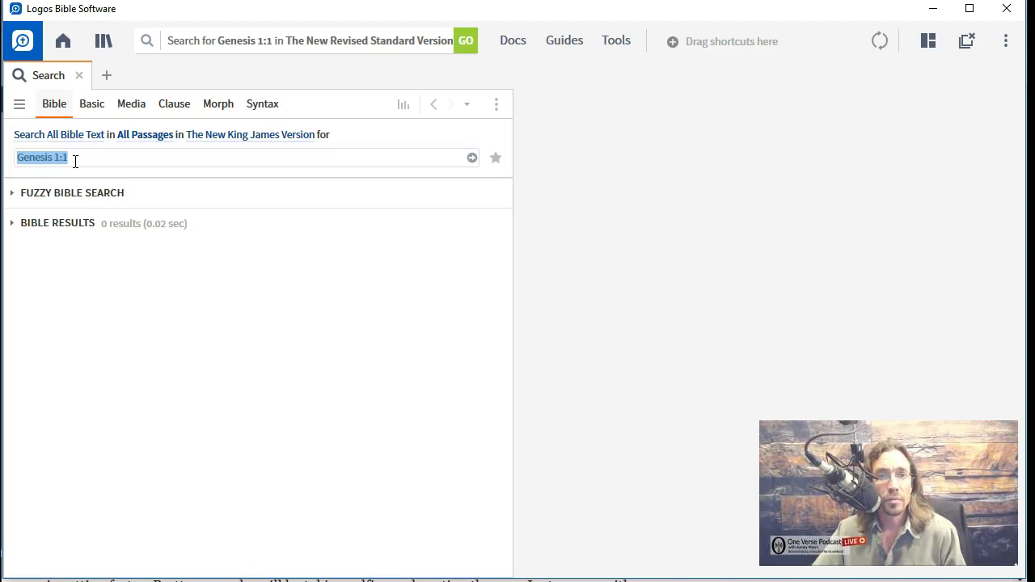
pyautogui.click(89, 110)
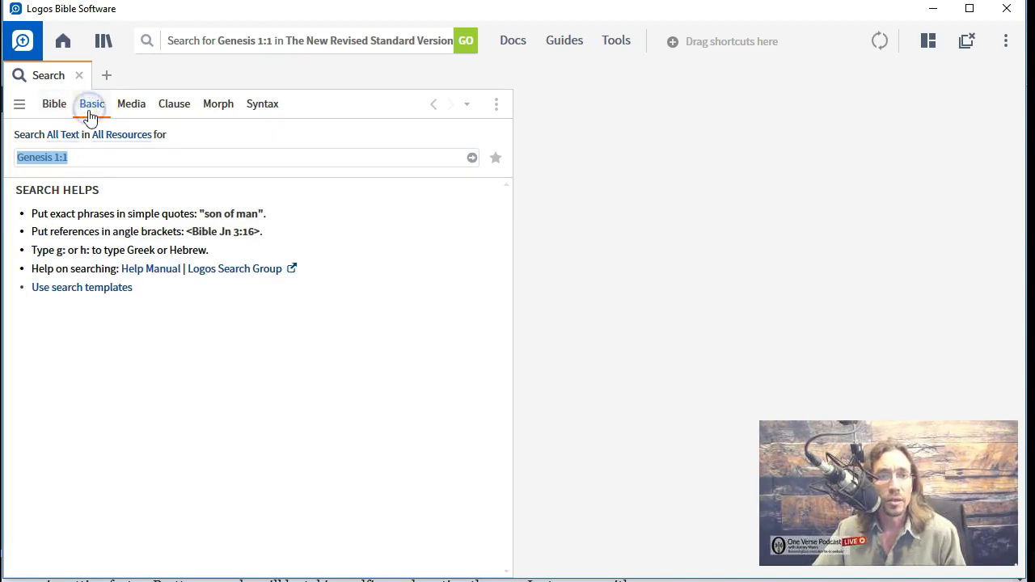
pyautogui.click(63, 113)
pyautogui.click(93, 157)
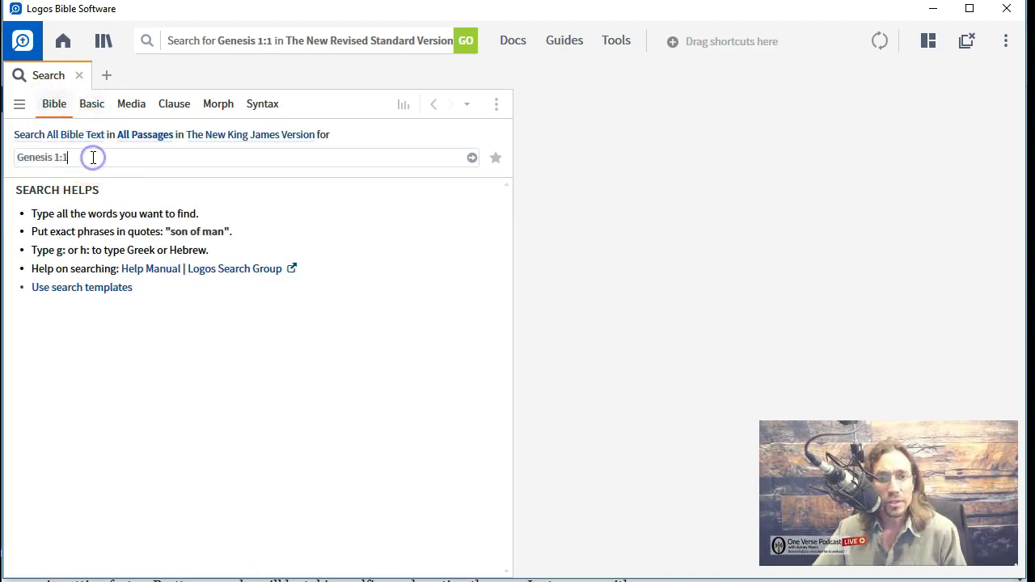
pyautogui.press('Return')
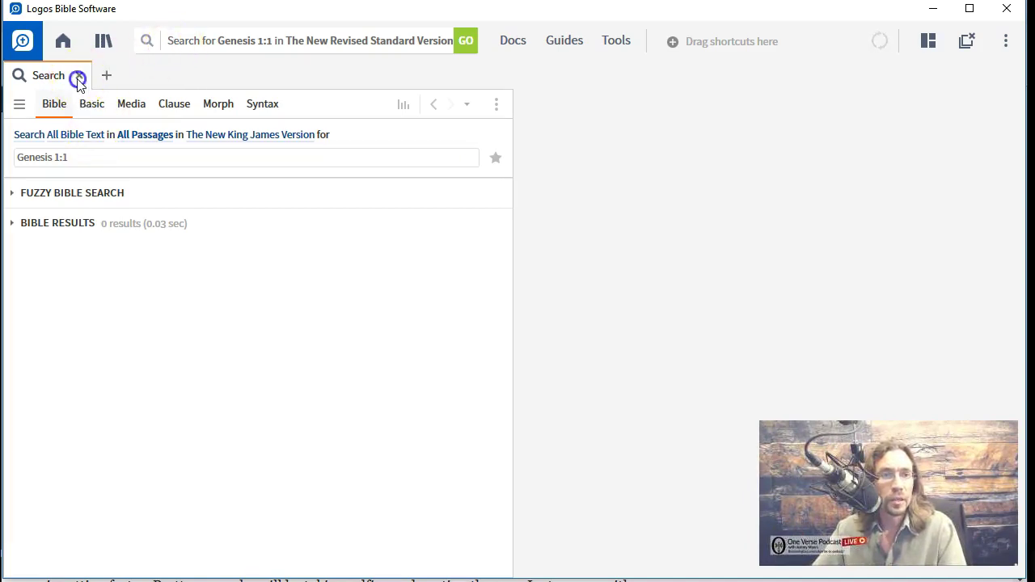
# Close the Search tab and recall Genesis 1:1 in the Home command box.
pyautogui.click(64, 47)
pyautogui.click(204, 47)
pyautogui.click(227, 40)
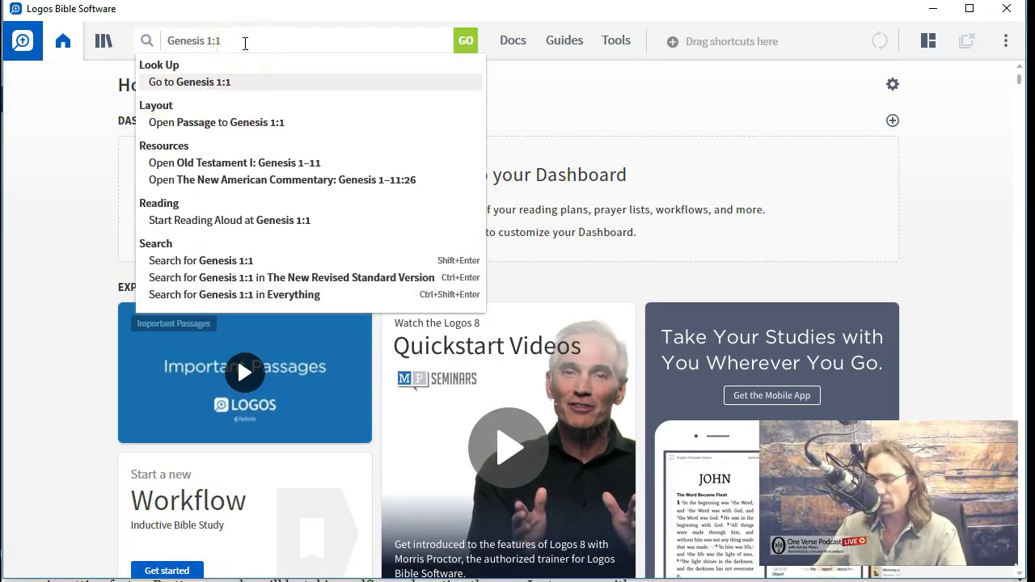
pyautogui.press('Return')
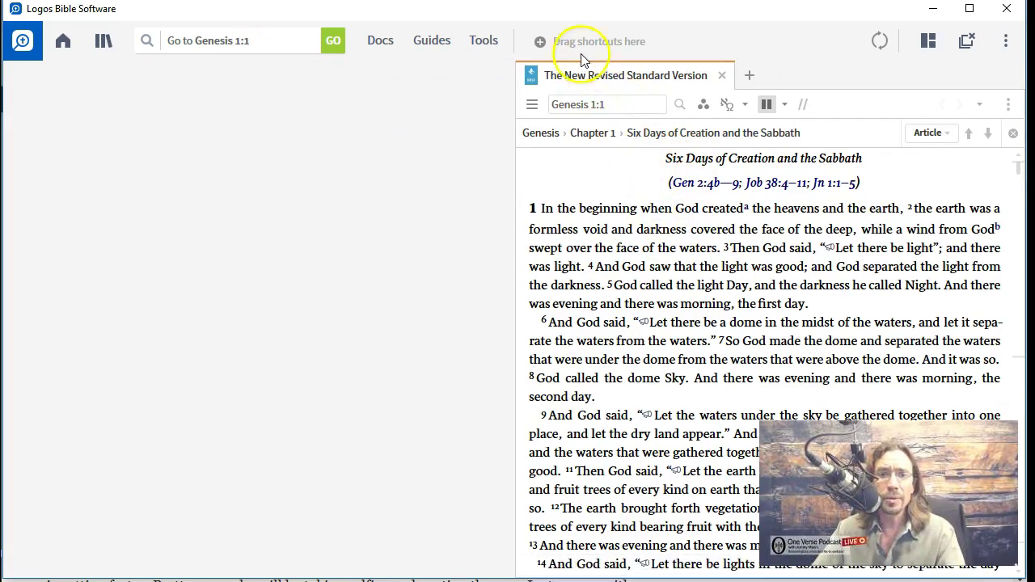
pyautogui.moveTo(584, 83)
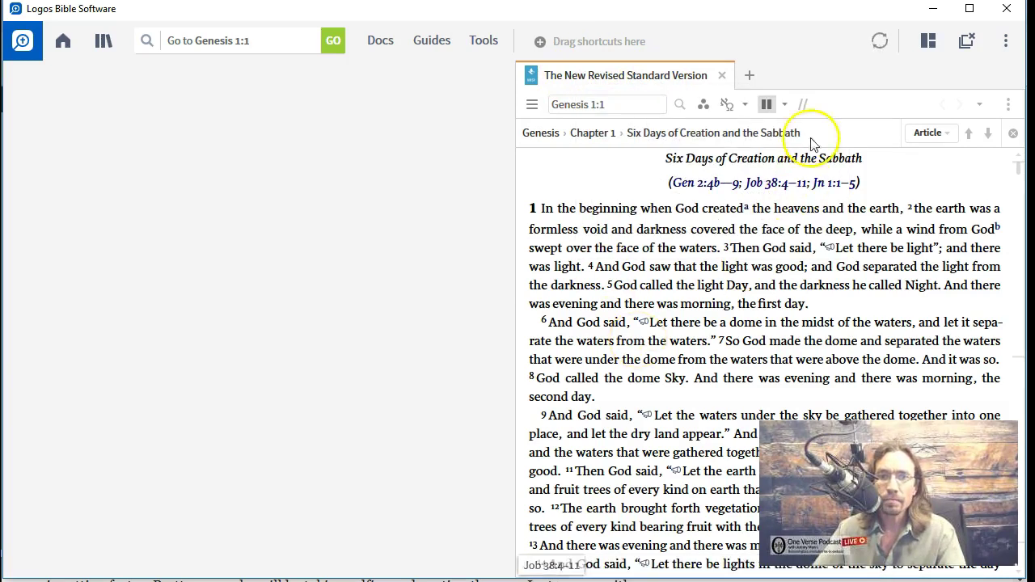
pyautogui.click(784, 104)
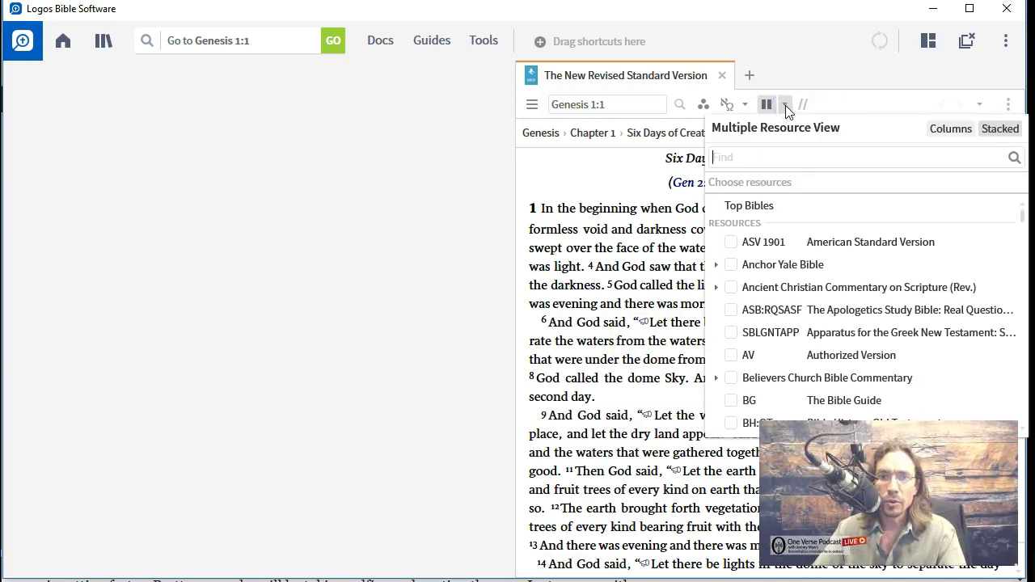
pyautogui.click(624, 291)
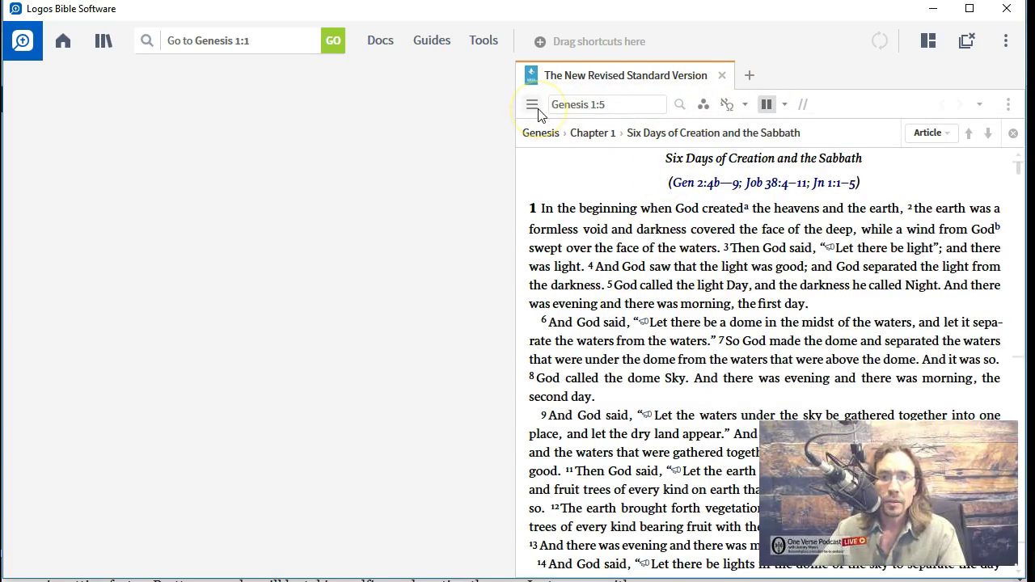
pyautogui.rightClick(590, 77)
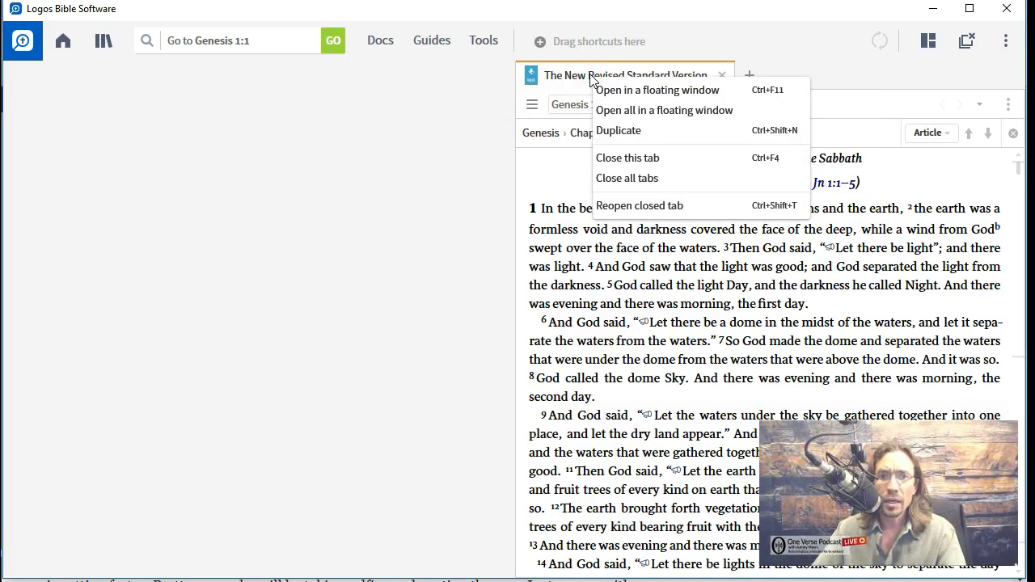
pyautogui.click(594, 260)
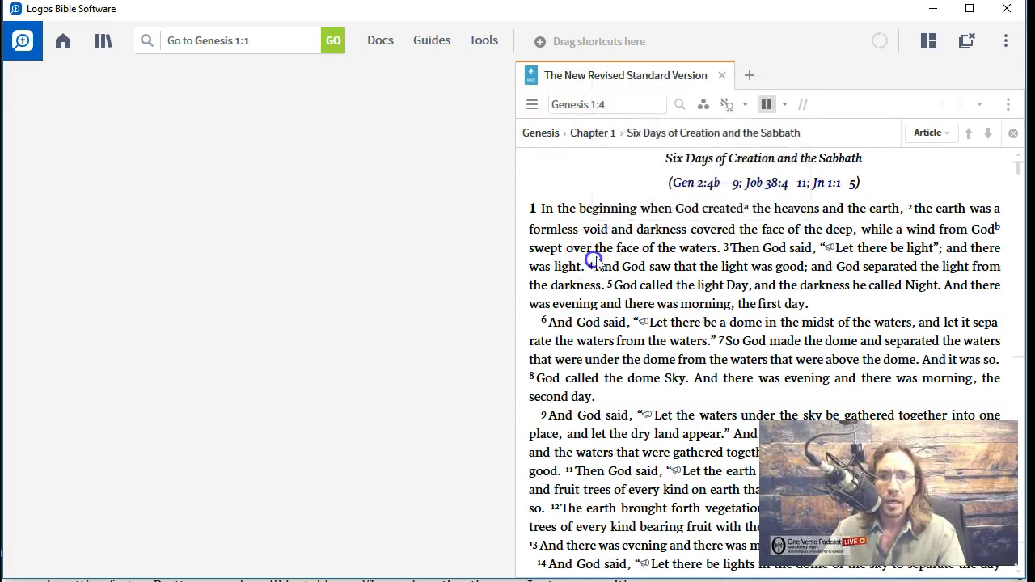
pyautogui.click(746, 105)
pyautogui.click(713, 168)
pyautogui.click(617, 291)
pyautogui.click(532, 106)
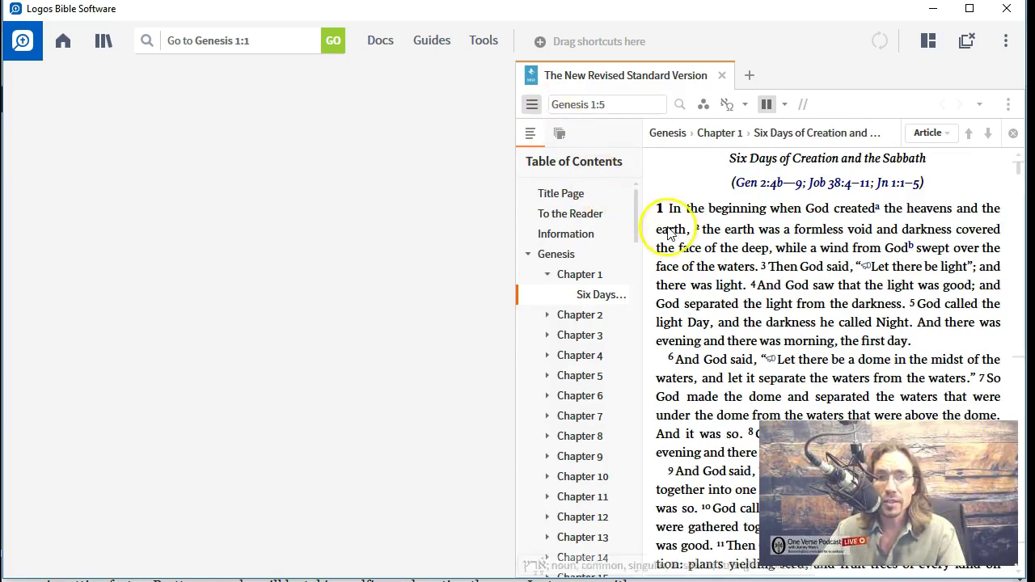
pyautogui.click(697, 268)
pyautogui.click(684, 231)
pyautogui.click(531, 133)
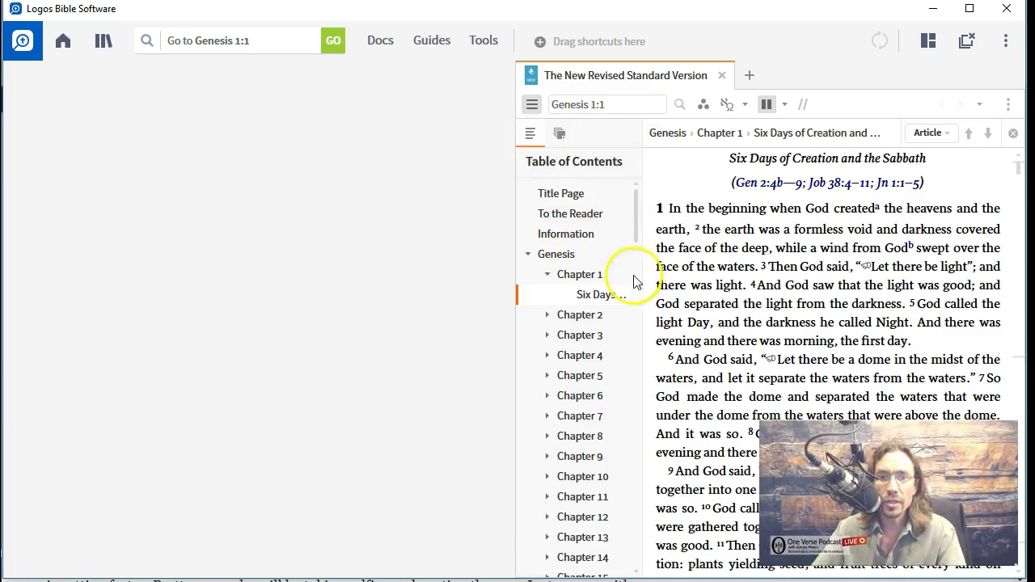
pyautogui.click(695, 271)
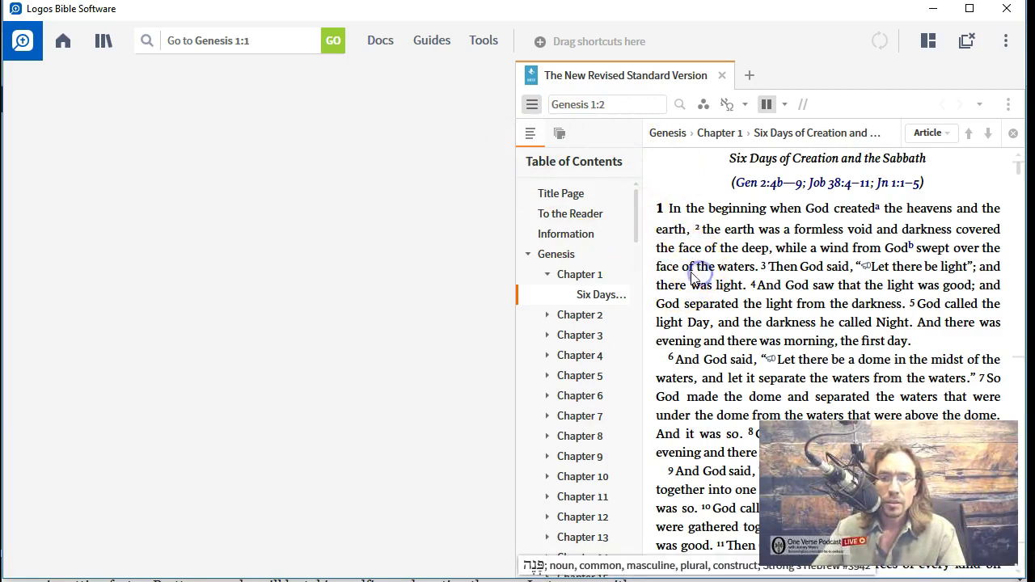
# Close the NRSV reading panel and reopen Genesis 1:1 in the Bible.
pyautogui.click(722, 76)
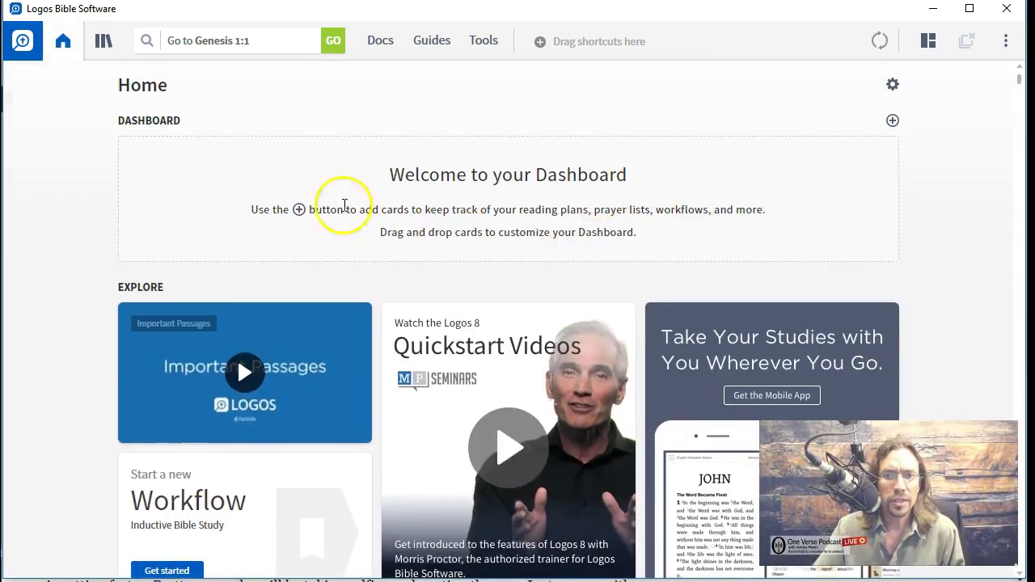
pyautogui.click(270, 45)
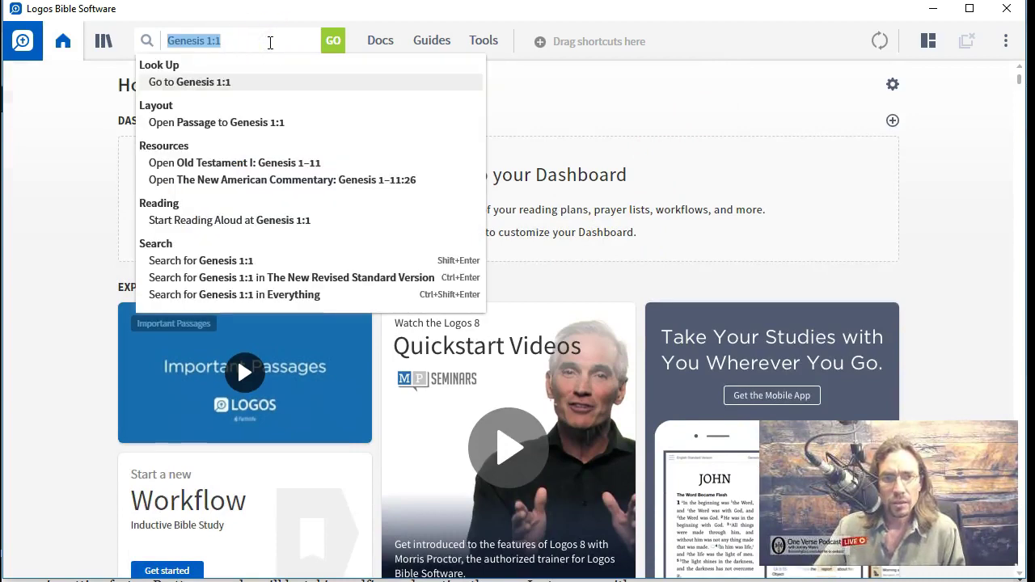
pyautogui.press('Return')
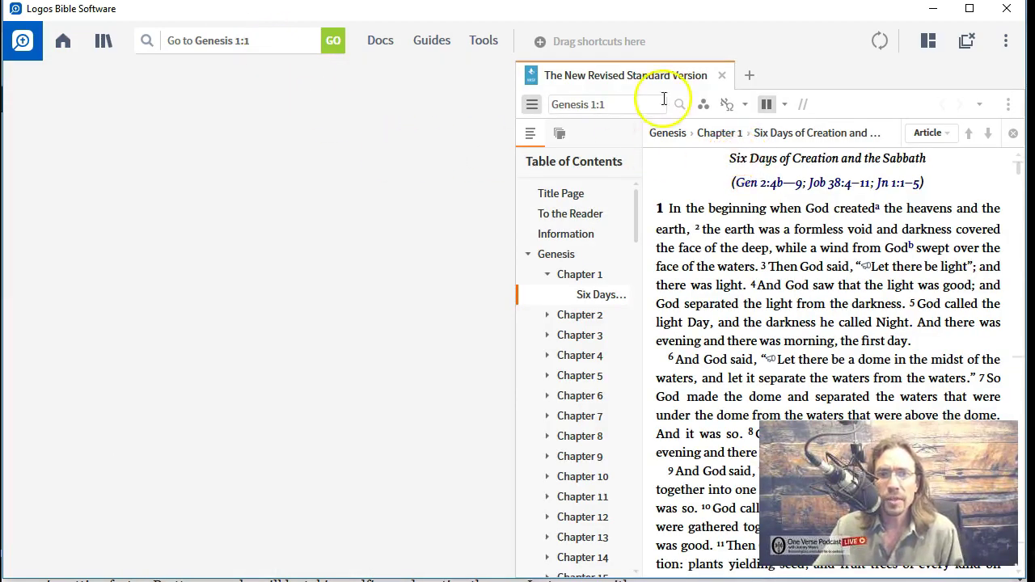
pyautogui.moveTo(642, 82)
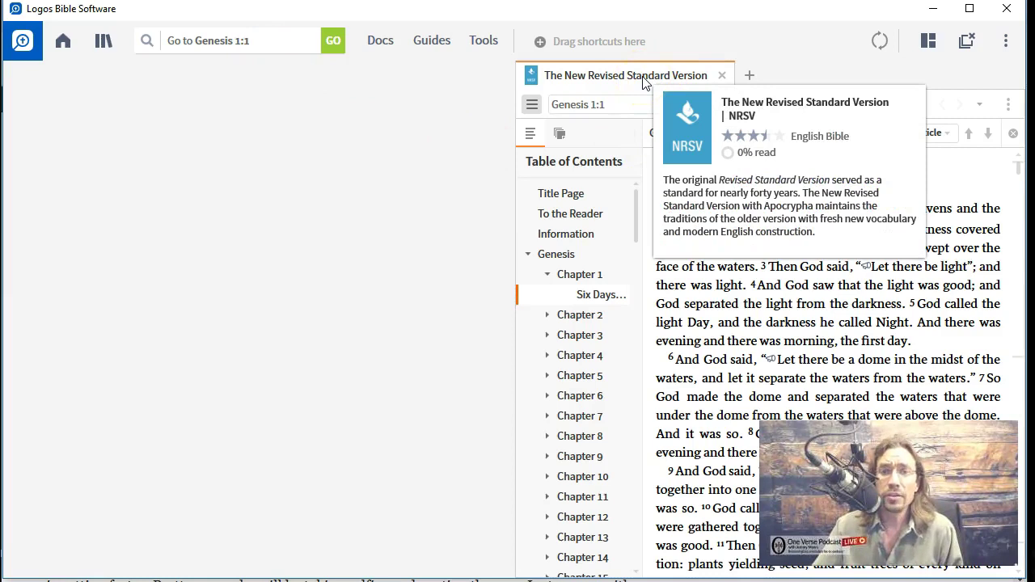
pyautogui.rightClick(650, 77)
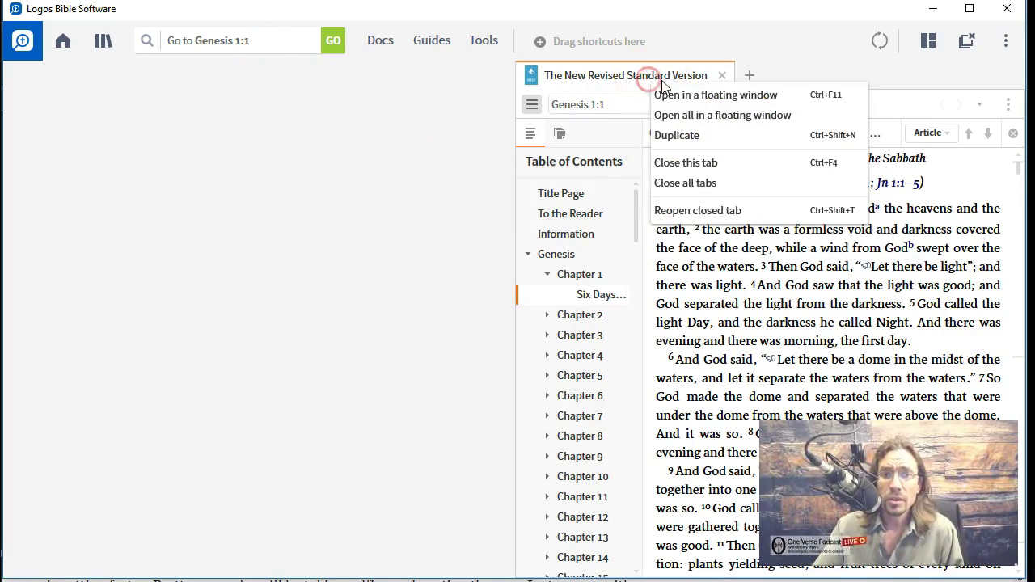
pyautogui.press('Escape')
# Open the parallel resources list and scroll to The New King James Version.
pyautogui.click(768, 106)
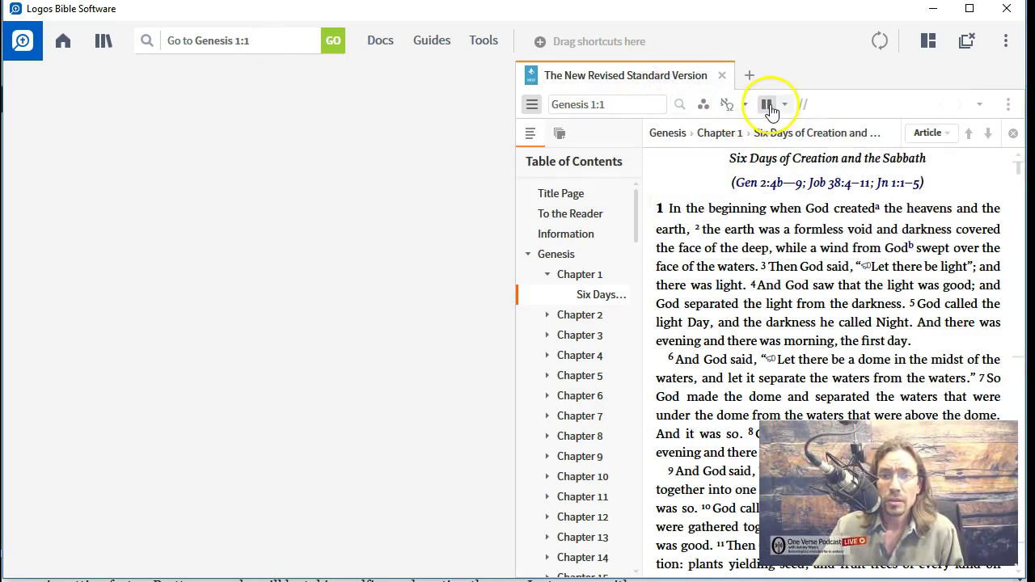
pyautogui.click(783, 104)
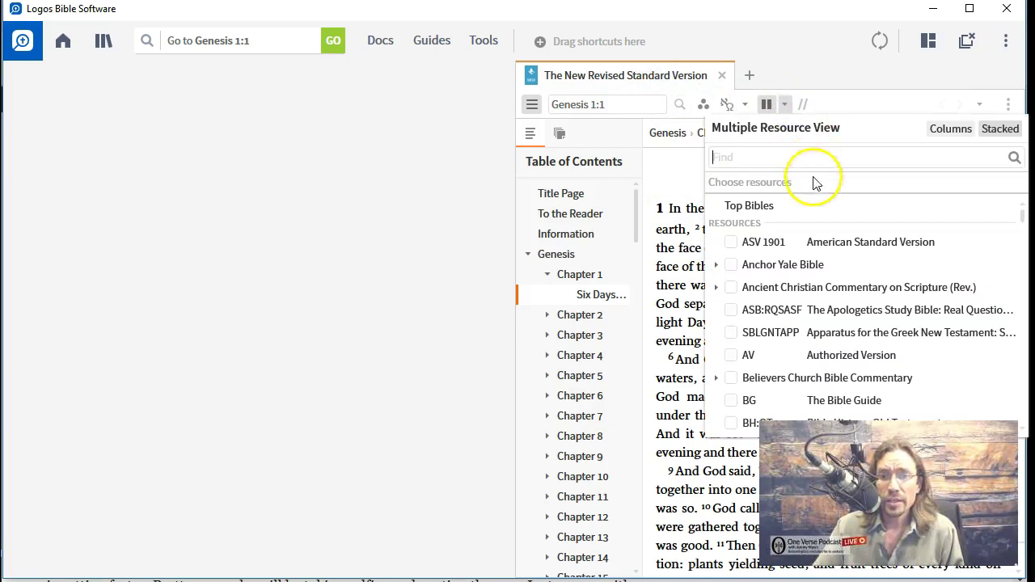
pyautogui.scroll(-15, 818, 296)
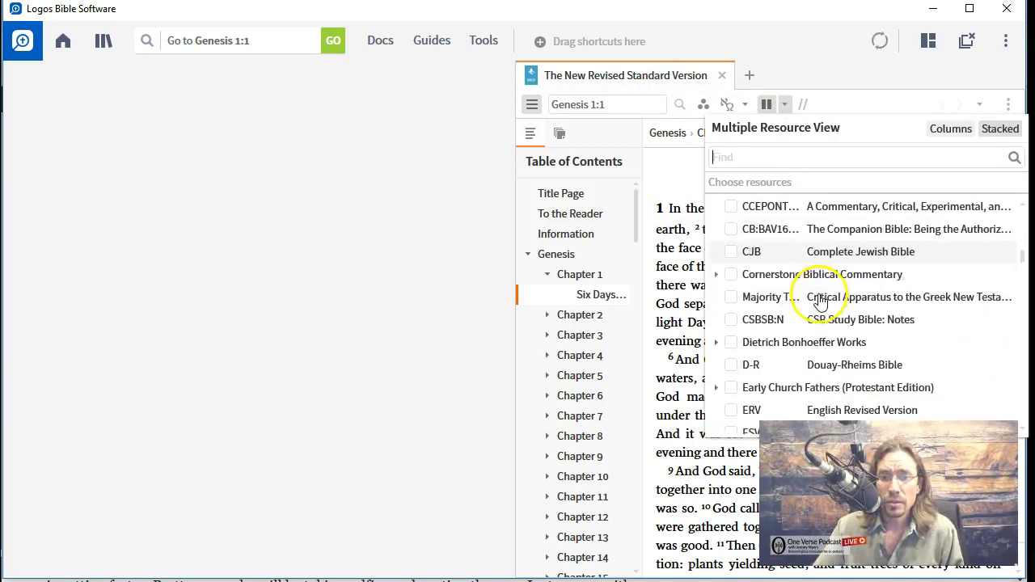
pyautogui.scroll(-12, 819, 299)
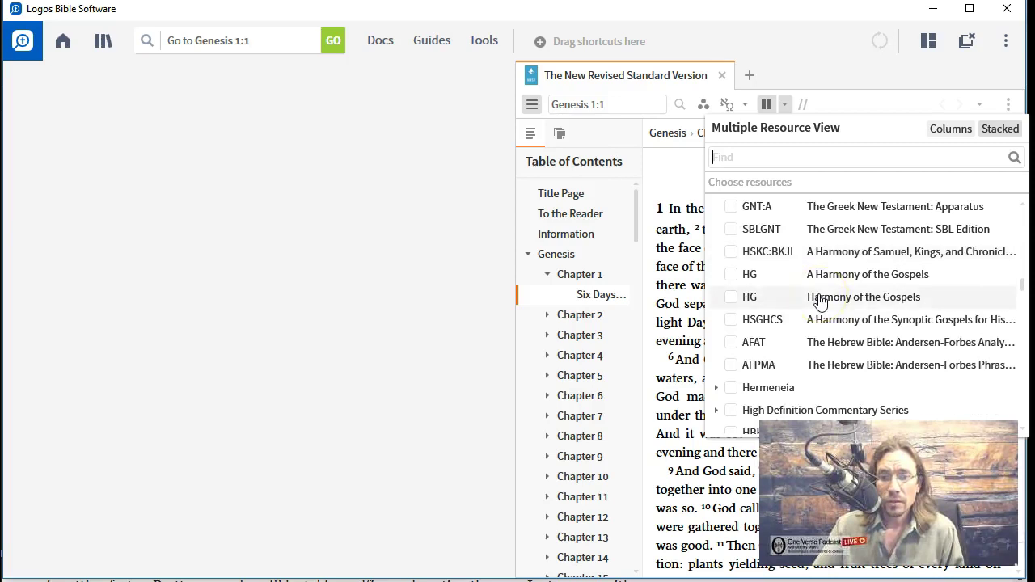
pyautogui.scroll(-8, 819, 299)
pyautogui.scroll(-12, 819, 299)
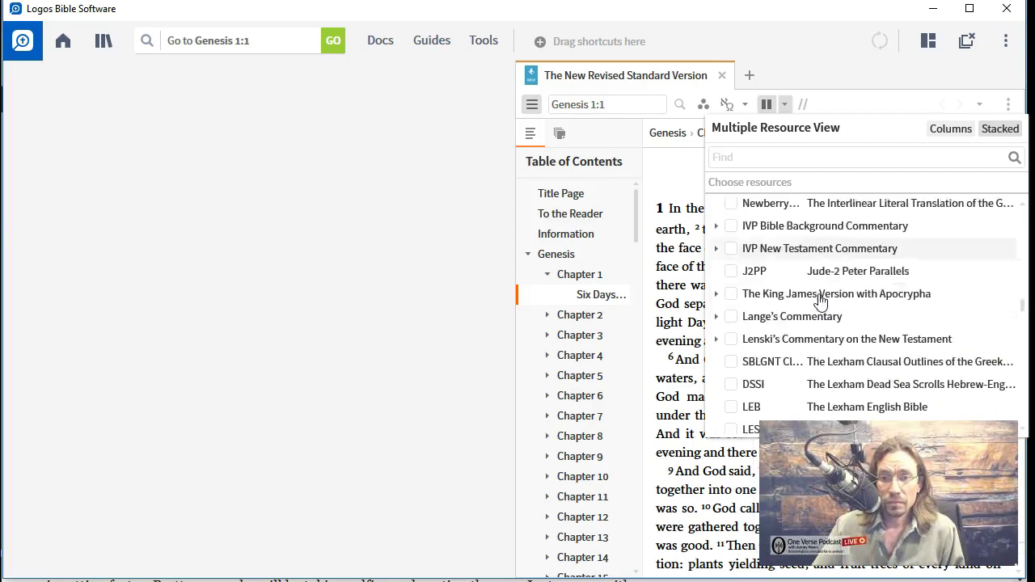
pyautogui.scroll(-5, 819, 301)
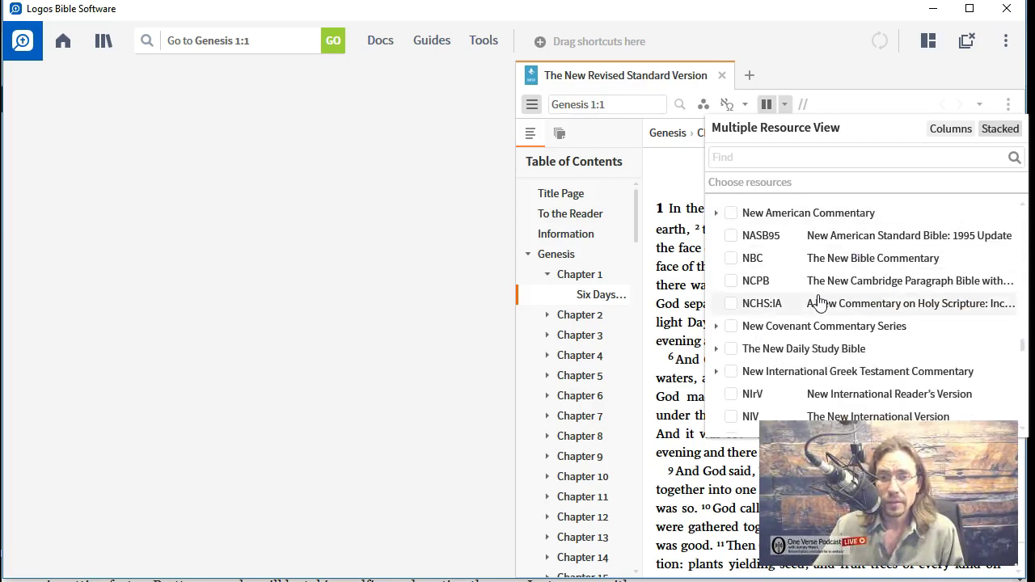
pyautogui.scroll(-1, 792, 292)
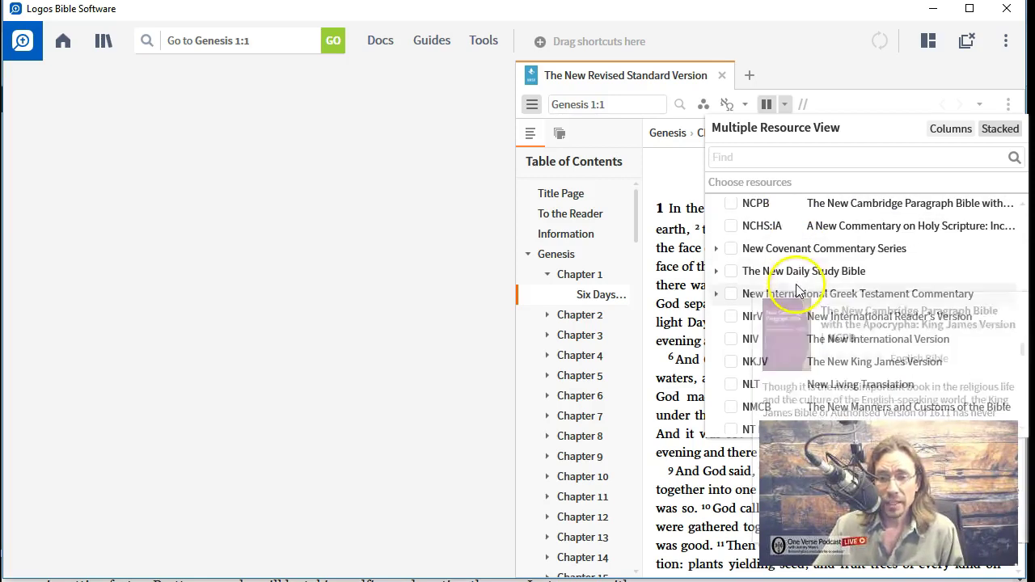
pyautogui.scroll(-1, 732, 340)
pyautogui.scroll(-1, 715, 339)
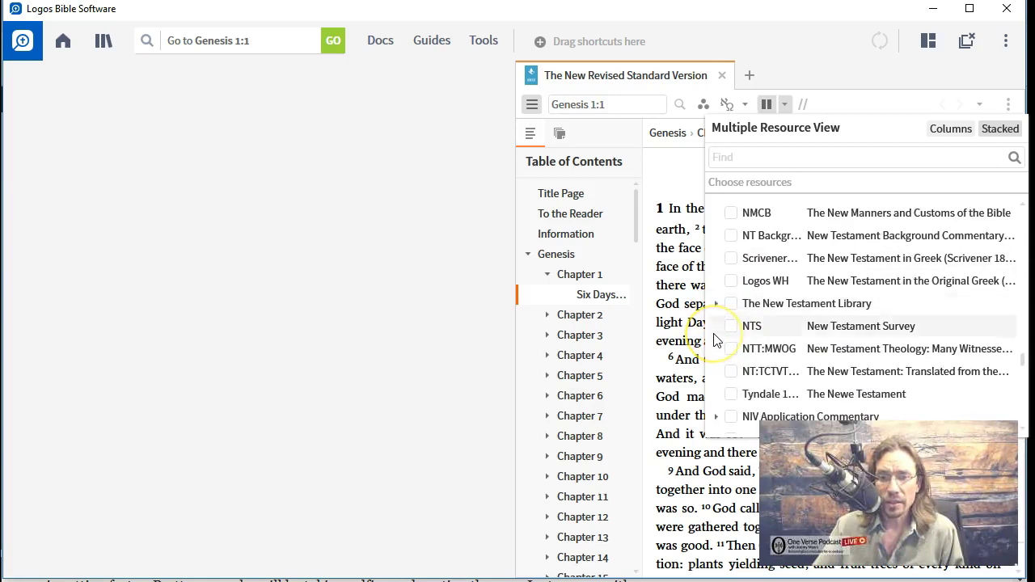
pyautogui.scroll(-2, 714, 340)
pyautogui.scroll(3, 714, 341)
pyautogui.scroll(1, 715, 342)
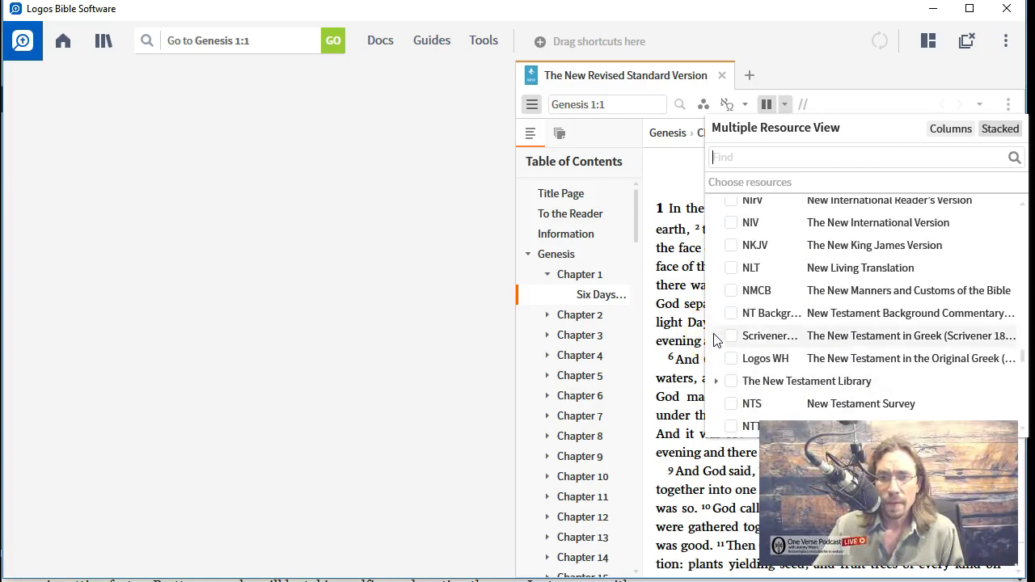
# Add NKJV as a parallel resource and save it as the resource list 'NKJV'.
pyautogui.click(731, 241)
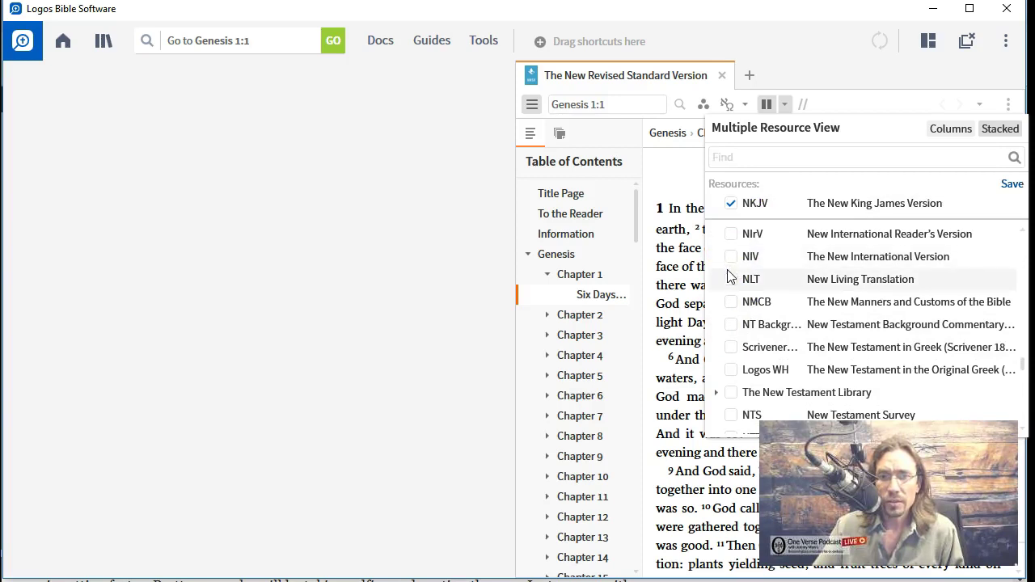
pyautogui.click(1012, 184)
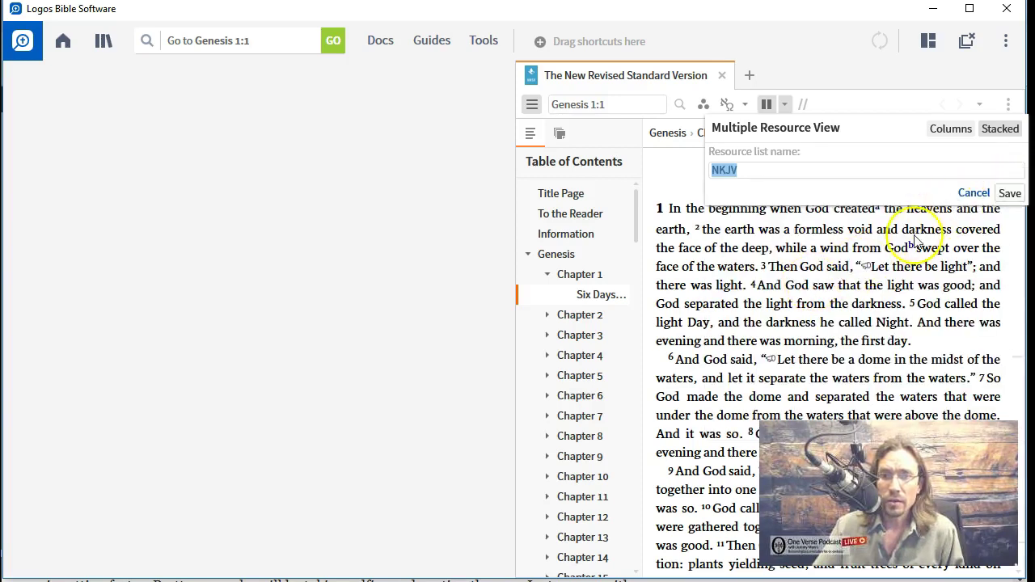
pyautogui.click(1010, 193)
pyautogui.click(656, 283)
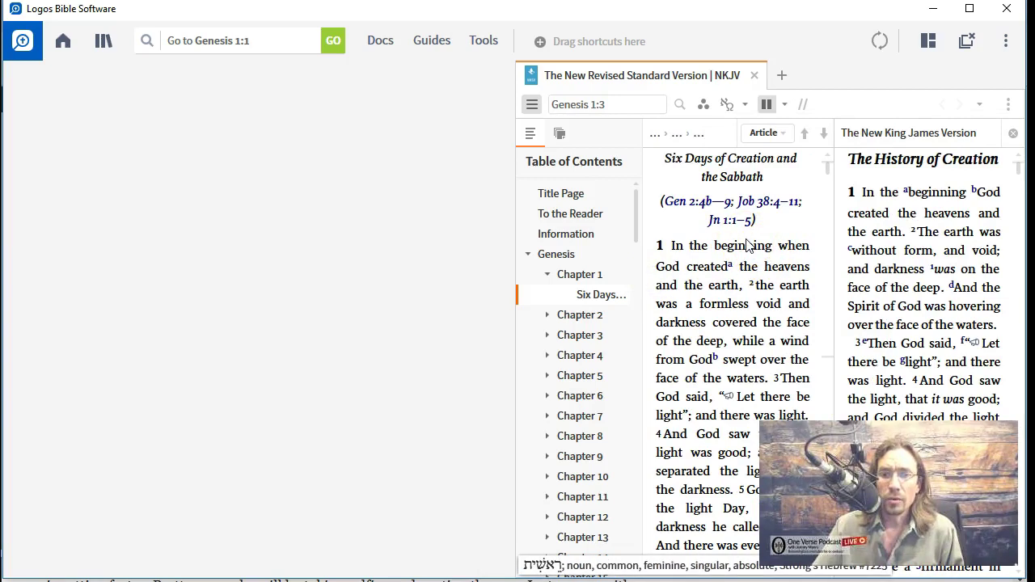
# Drag the NRSV/NKJV panel edge left across the window, then review NKJV in the parallel chooser.
pyautogui.moveTo(515, 202); pyautogui.dragTo(186, 203)
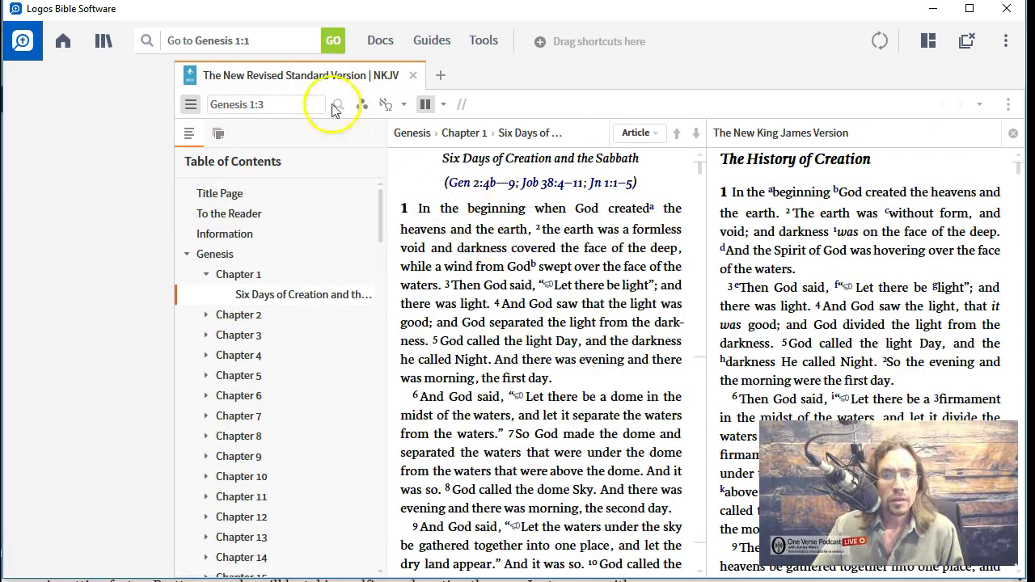
pyautogui.moveTo(543, 200)
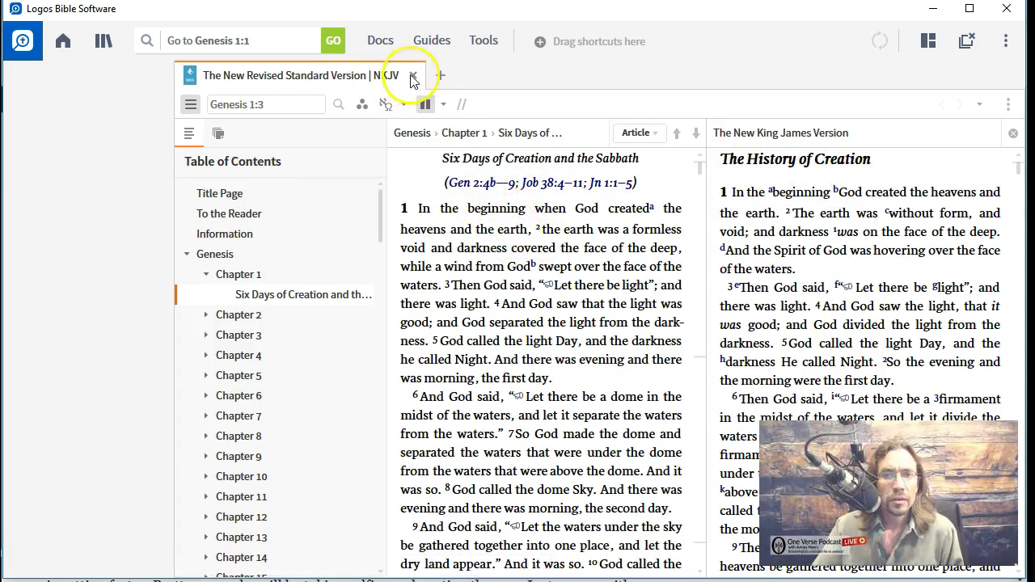
pyautogui.click(443, 105)
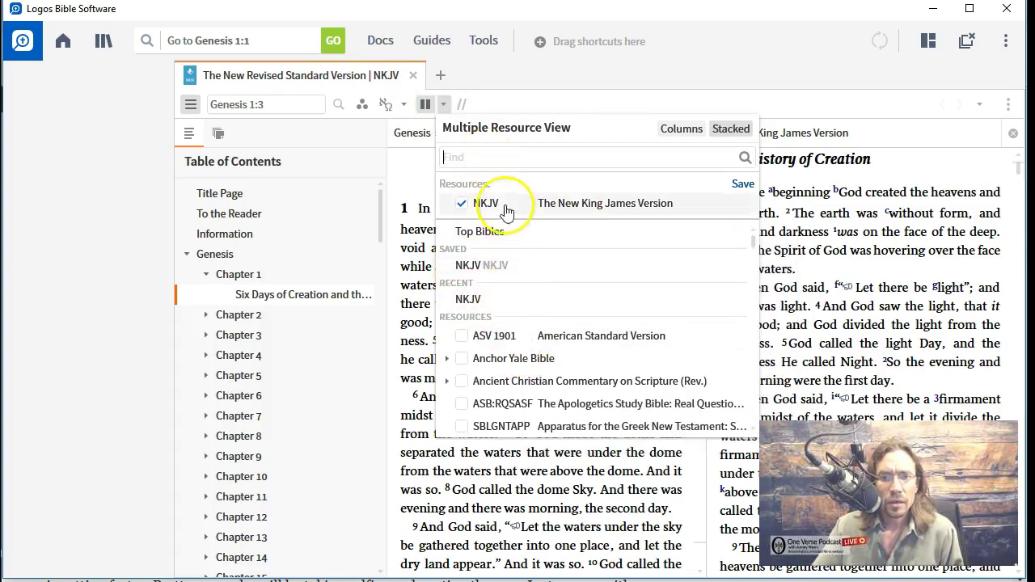
pyautogui.moveTo(491, 207)
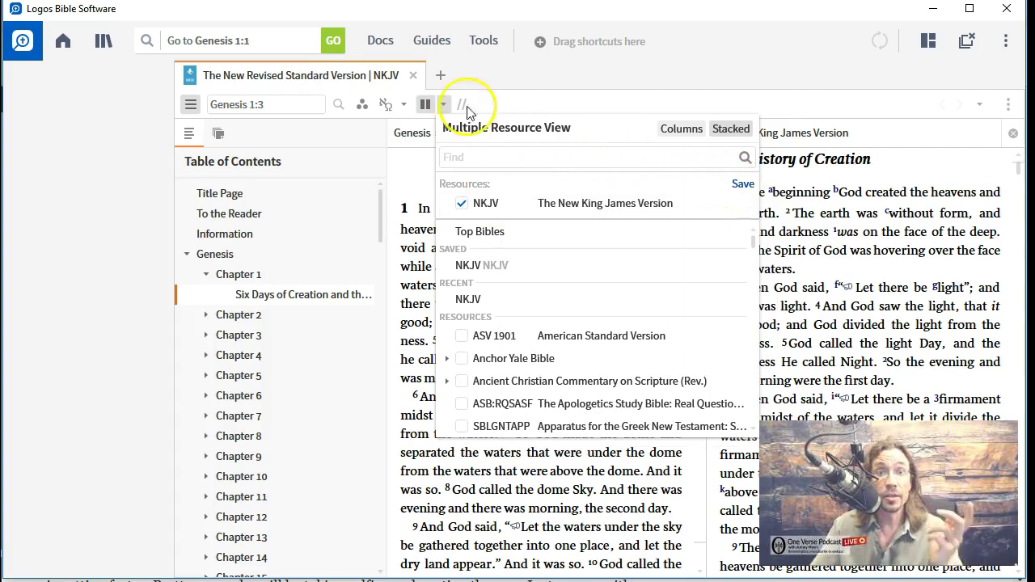
# Close the NRSV|NKJV reading tab and return to the Home search box.
pyautogui.click(412, 78)
pyautogui.click(412, 78)
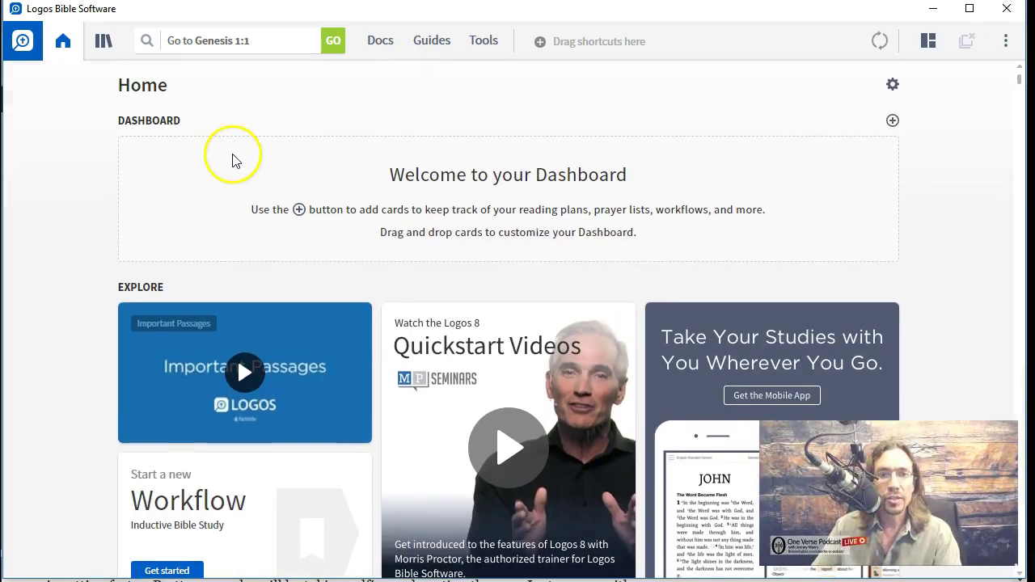
pyautogui.click(260, 42)
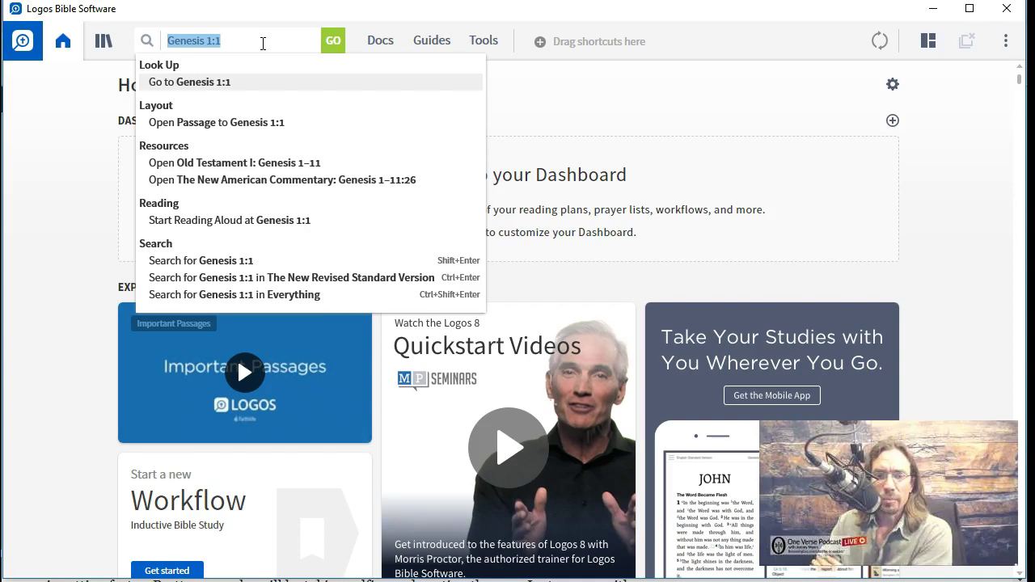
# Browse the Quickstart Videos course, close it, and open the Tools catalogue.
pyautogui.click(508, 447)
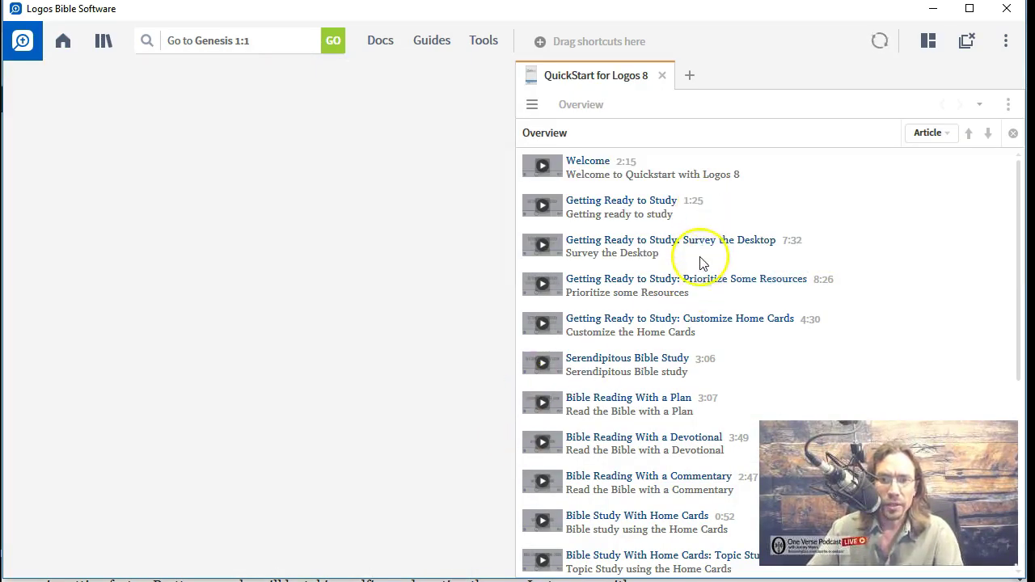
pyautogui.scroll(-3, 684, 397)
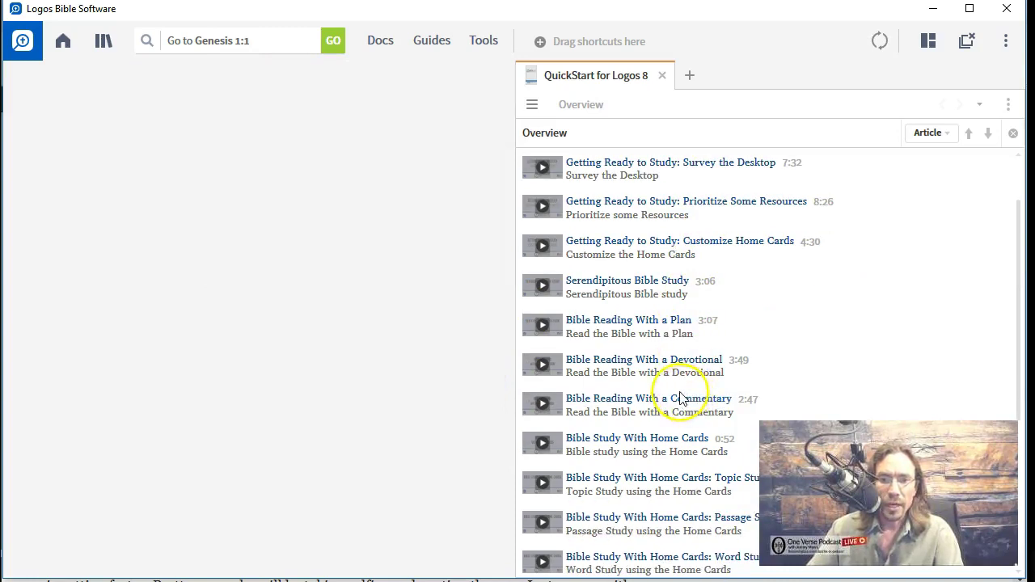
pyautogui.scroll(-2, 674, 404)
pyautogui.scroll(6, 674, 404)
pyautogui.click(662, 75)
pyautogui.click(481, 42)
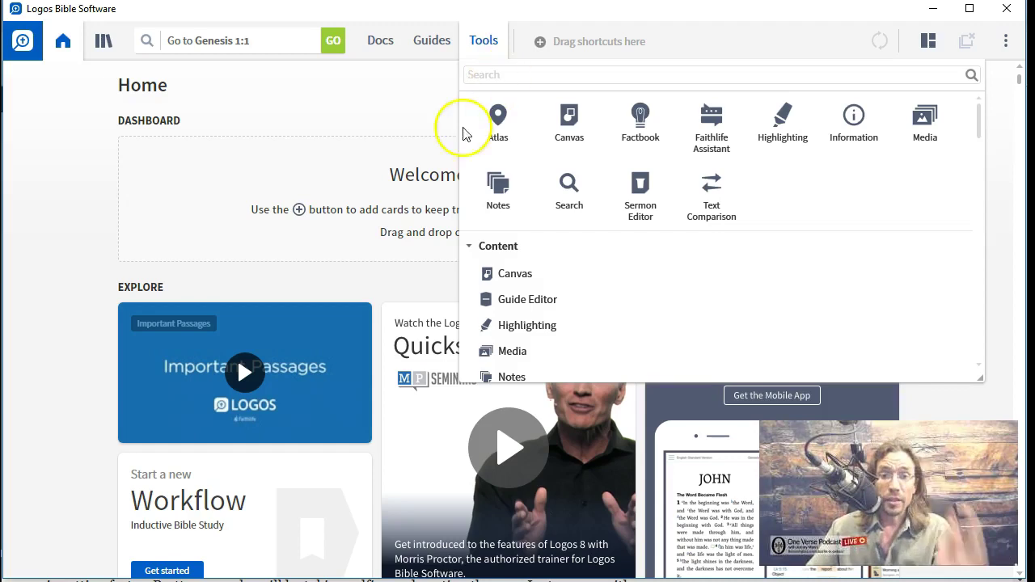
pyautogui.click(432, 41)
pyautogui.click(432, 41)
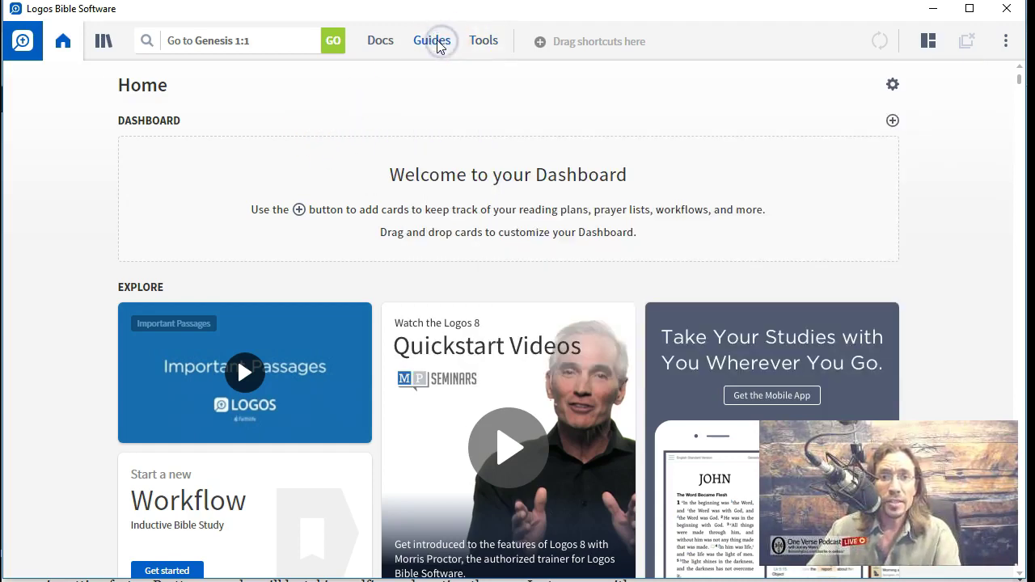
pyautogui.click(433, 43)
pyautogui.click(487, 47)
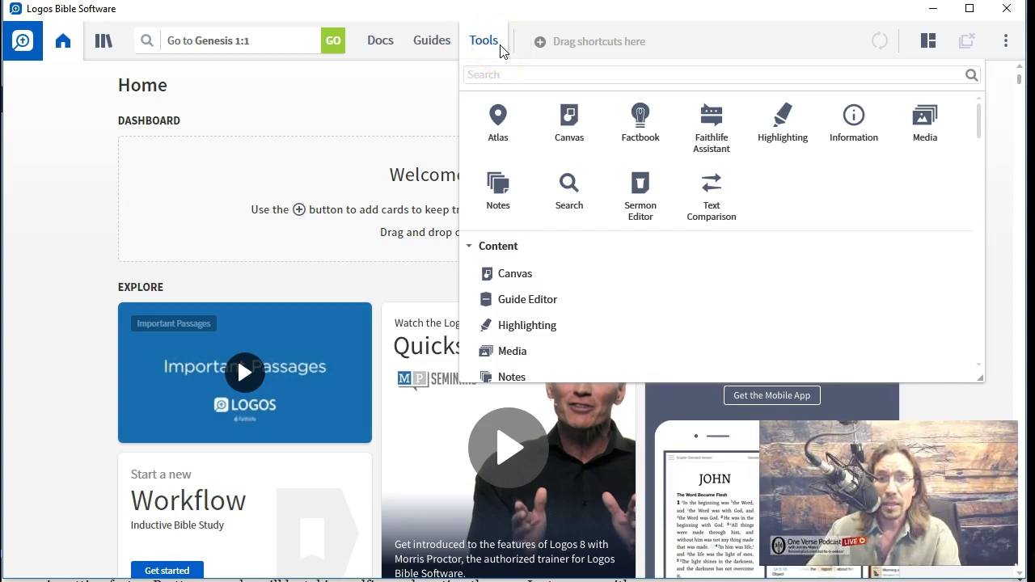
pyautogui.scroll(-8, 602, 251)
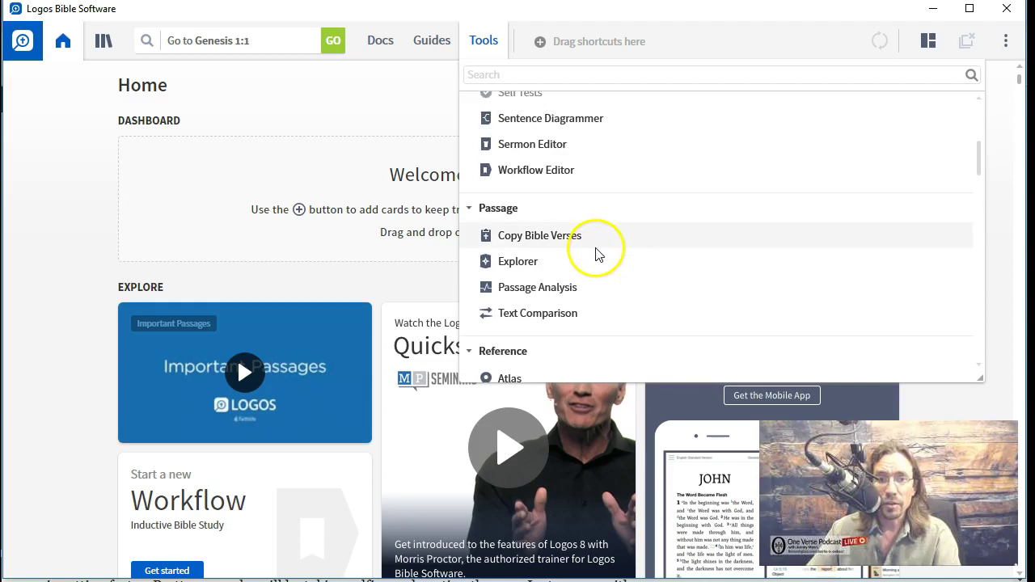
pyautogui.scroll(-9, 596, 253)
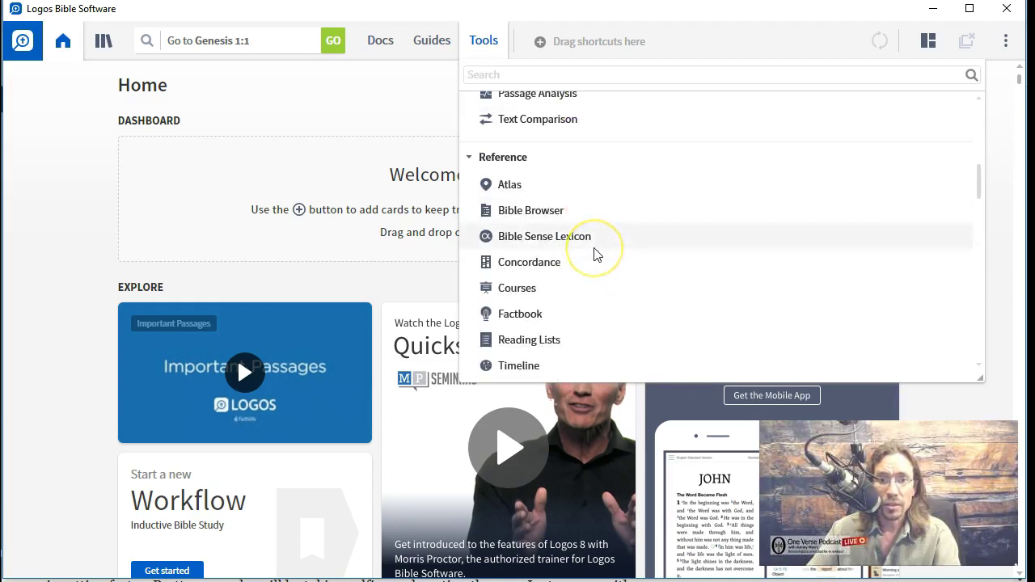
pyautogui.scroll(-3, 591, 256)
pyautogui.click(331, 199)
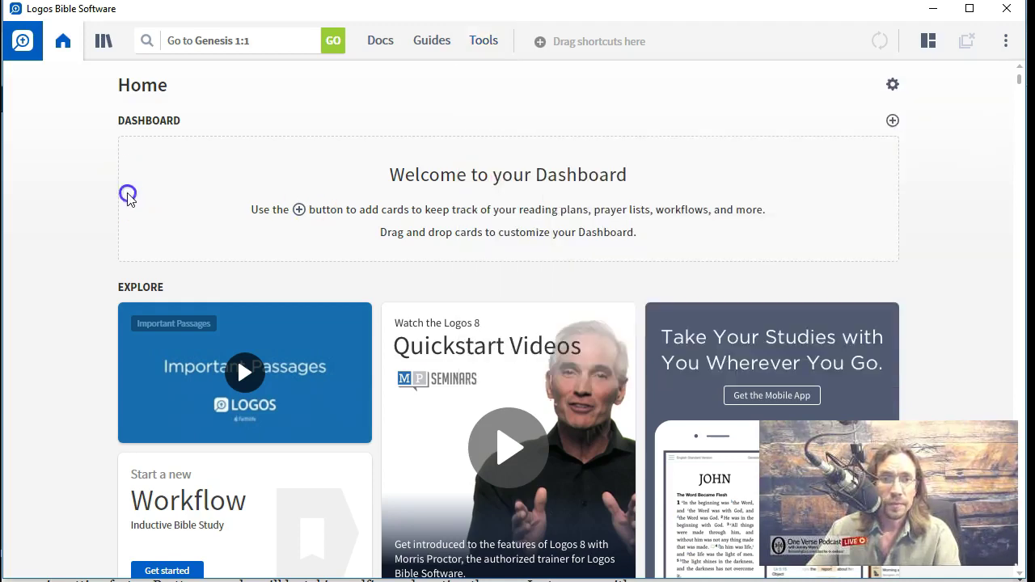
pyautogui.click(894, 86)
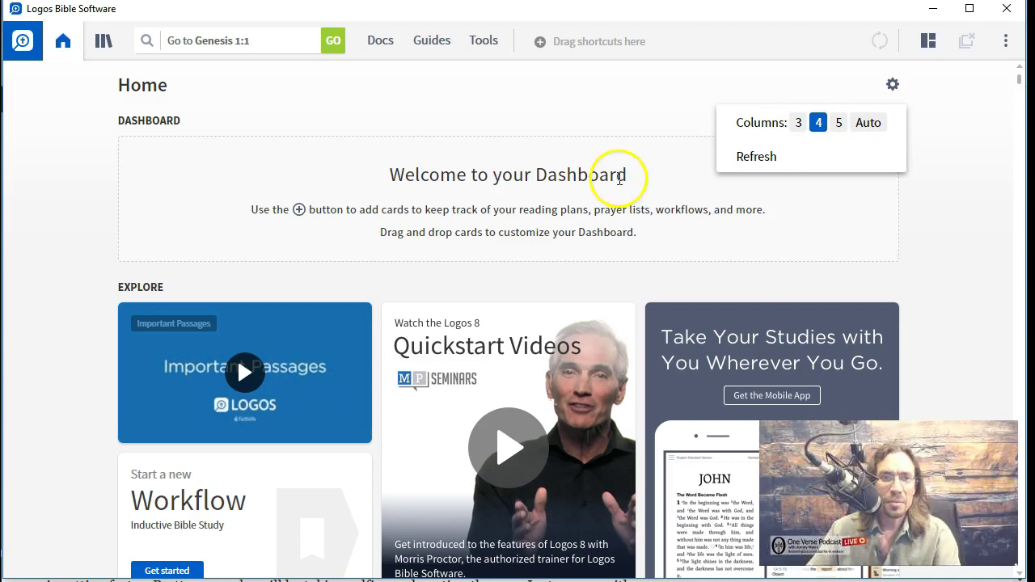
pyautogui.click(994, 161)
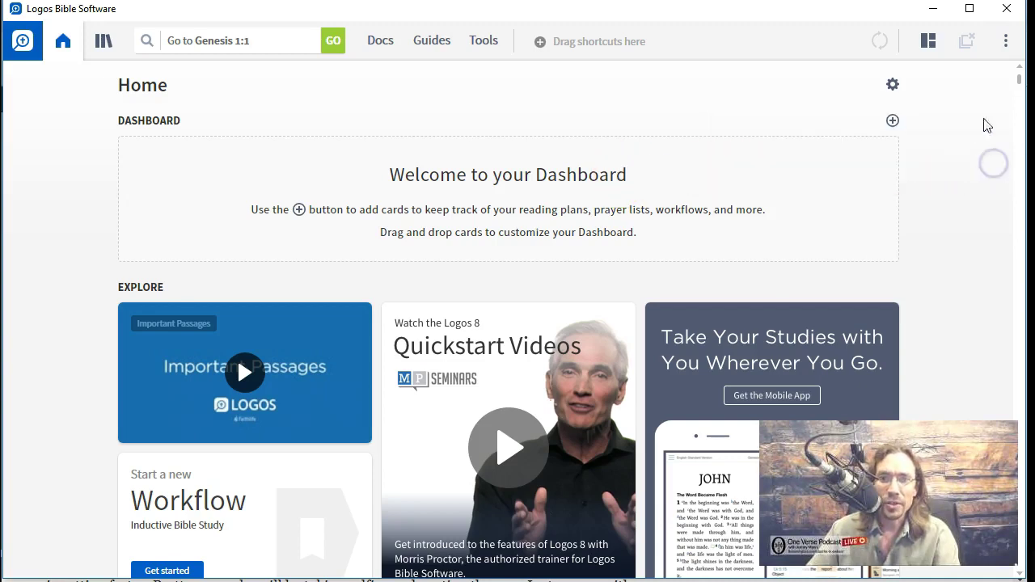
pyautogui.click(1005, 42)
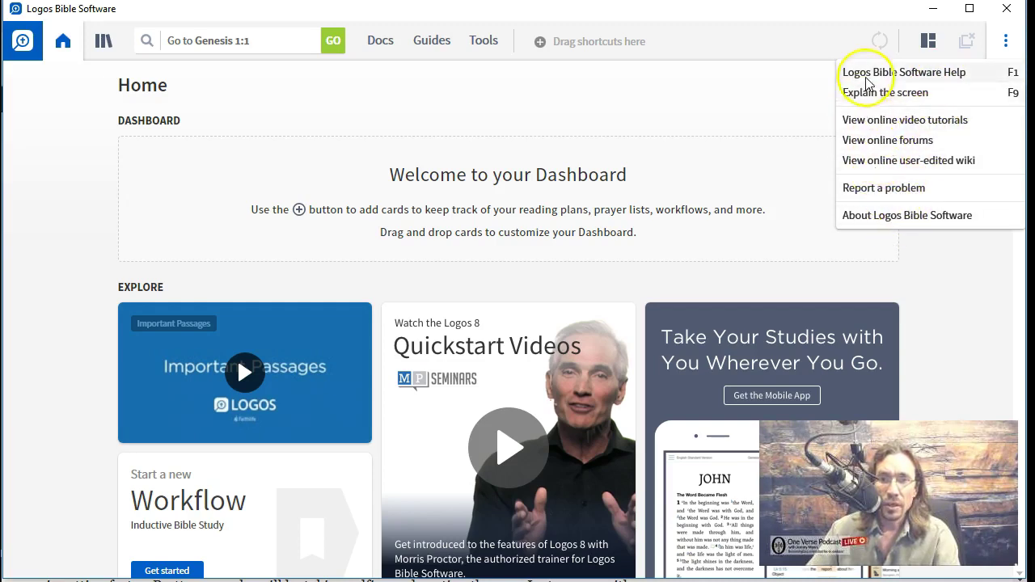
pyautogui.click(930, 44)
pyautogui.click(928, 42)
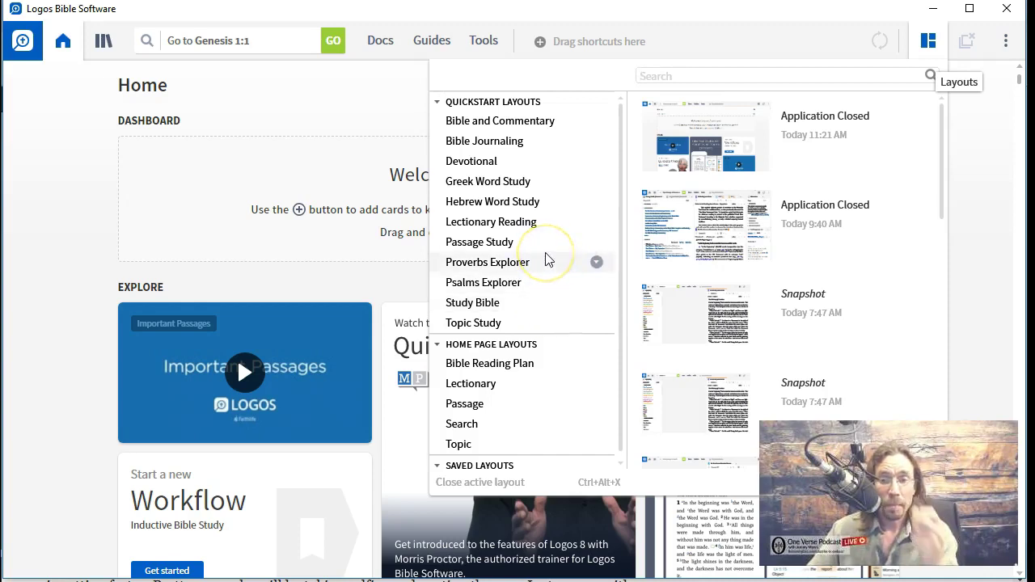
pyautogui.click(50, 214)
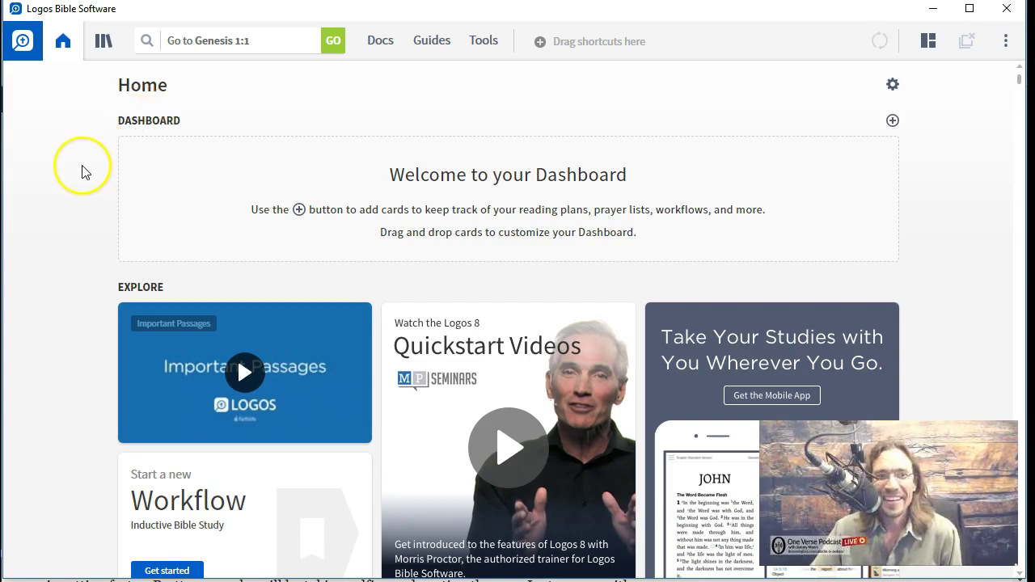
# Start a new Bible Word Study from the Guides menu.
pyautogui.click(426, 49)
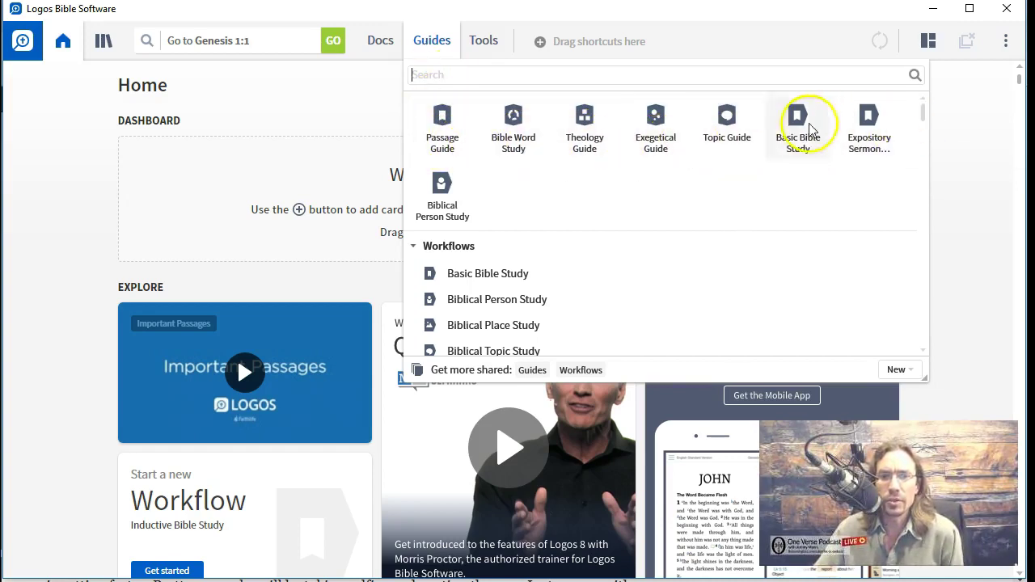
pyautogui.click(512, 125)
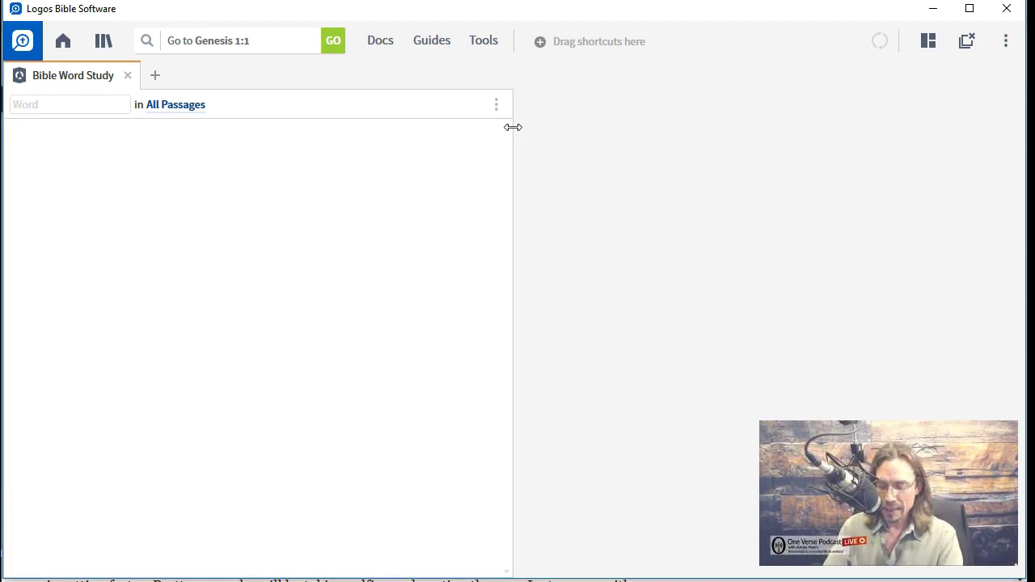
# Run a Bible Word Study on 'fire' and look over its topic entries and Hebrew Words chart.
pyautogui.write('fire')
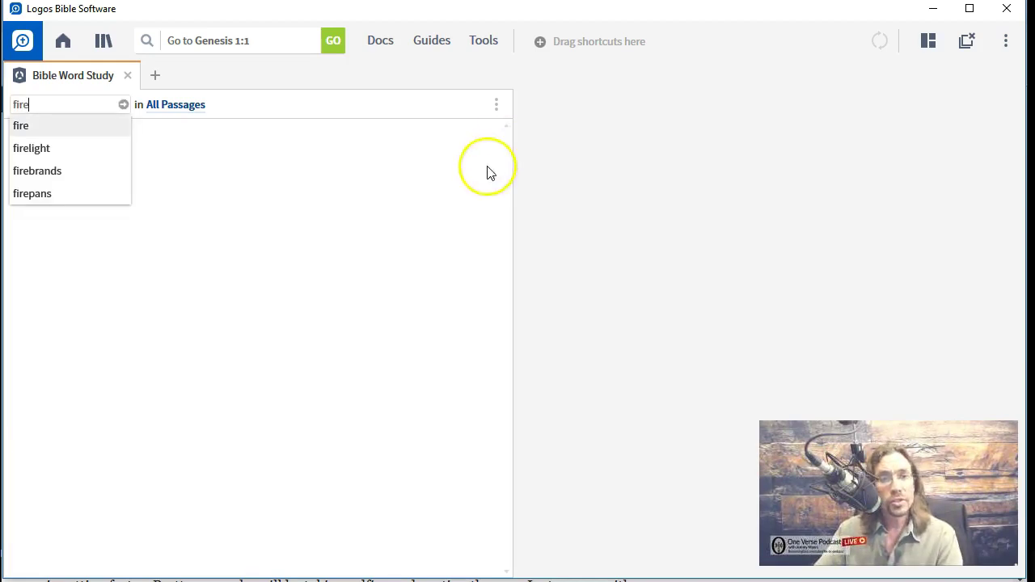
pyautogui.click(26, 125)
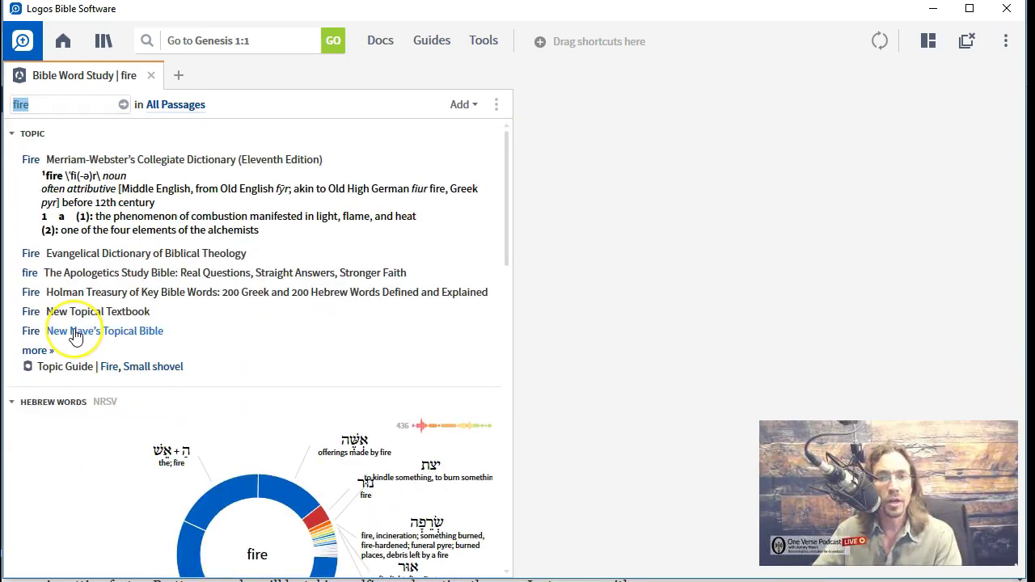
pyautogui.moveTo(75, 336)
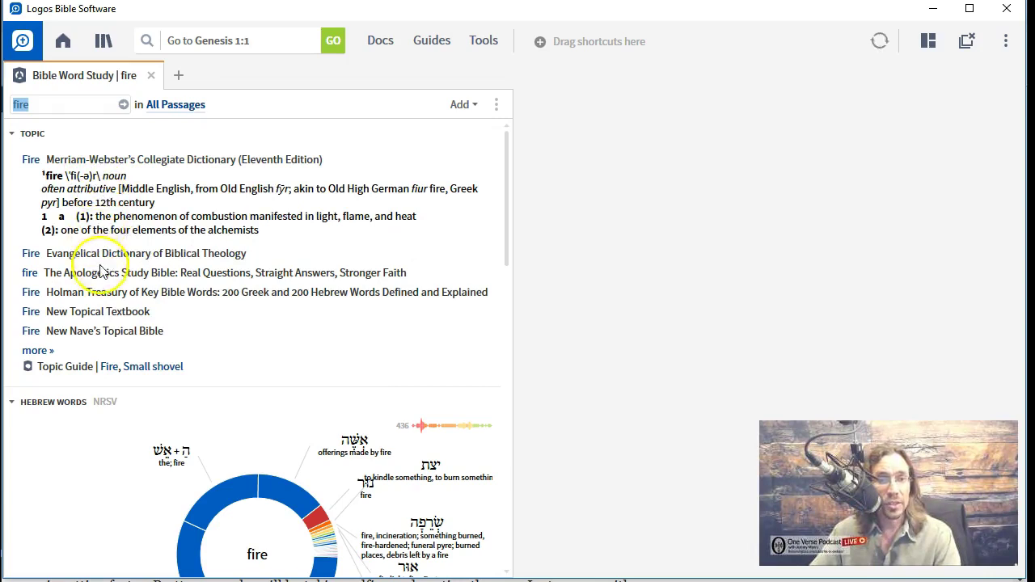
pyautogui.moveTo(132, 164)
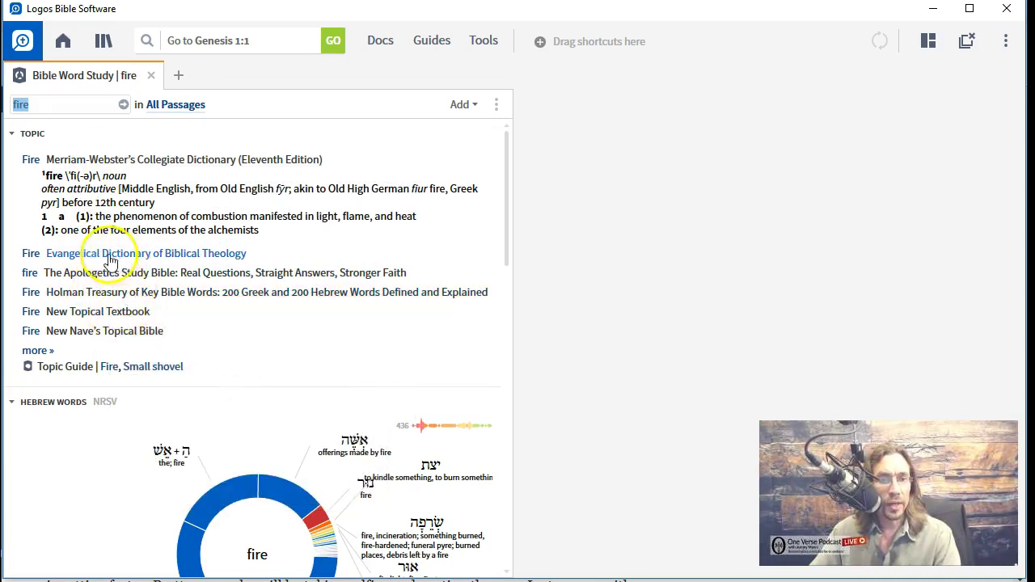
pyautogui.moveTo(105, 260)
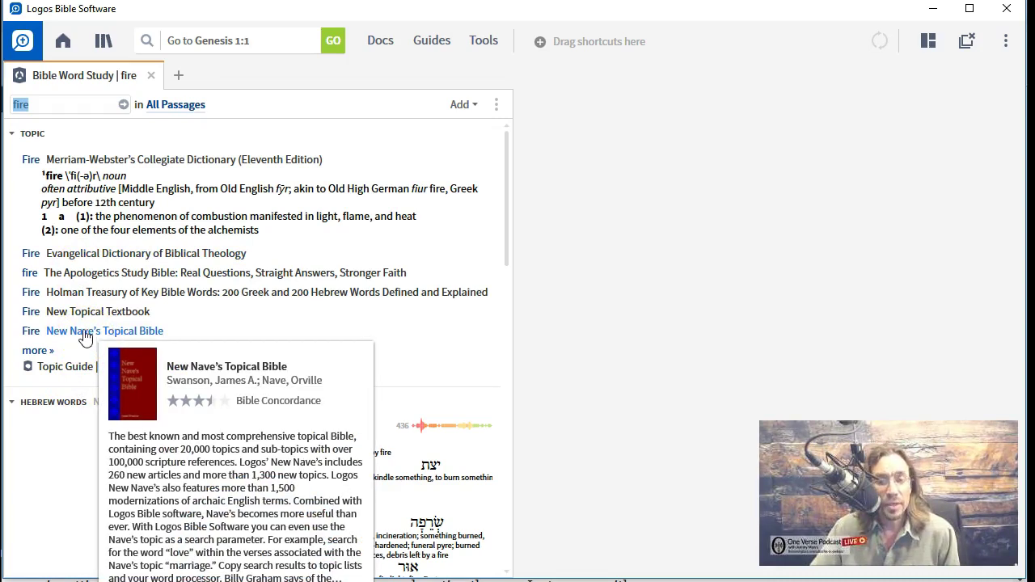
pyautogui.scroll(-4, 85, 337)
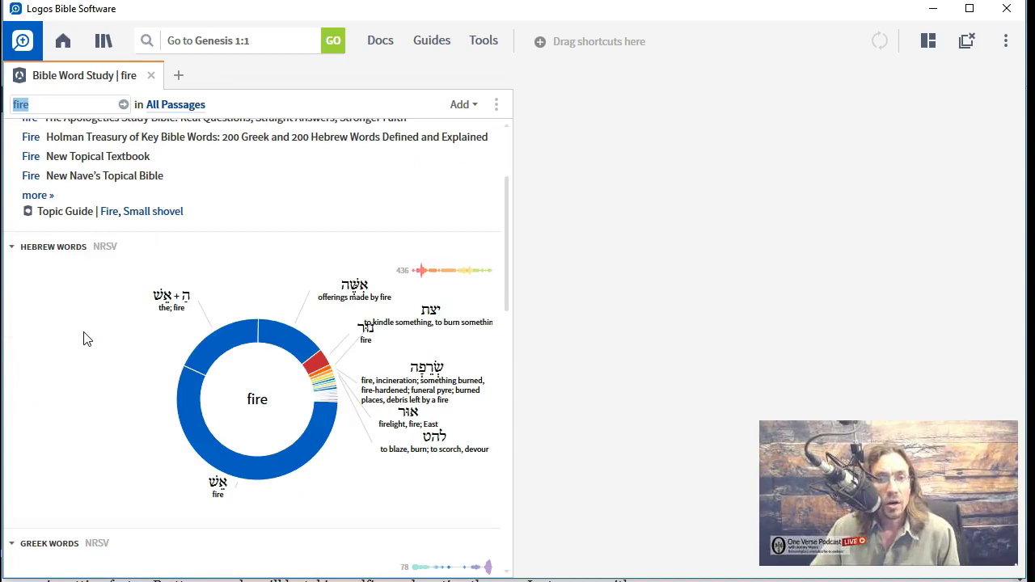
pyautogui.scroll(-8, 85, 340)
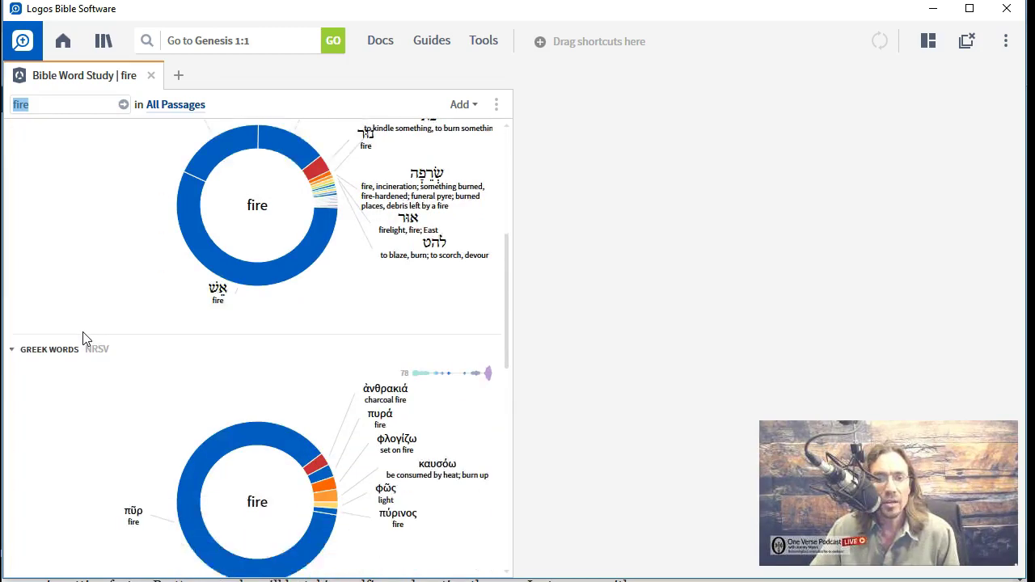
pyautogui.scroll(-4, 85, 338)
pyautogui.scroll(11, 85, 338)
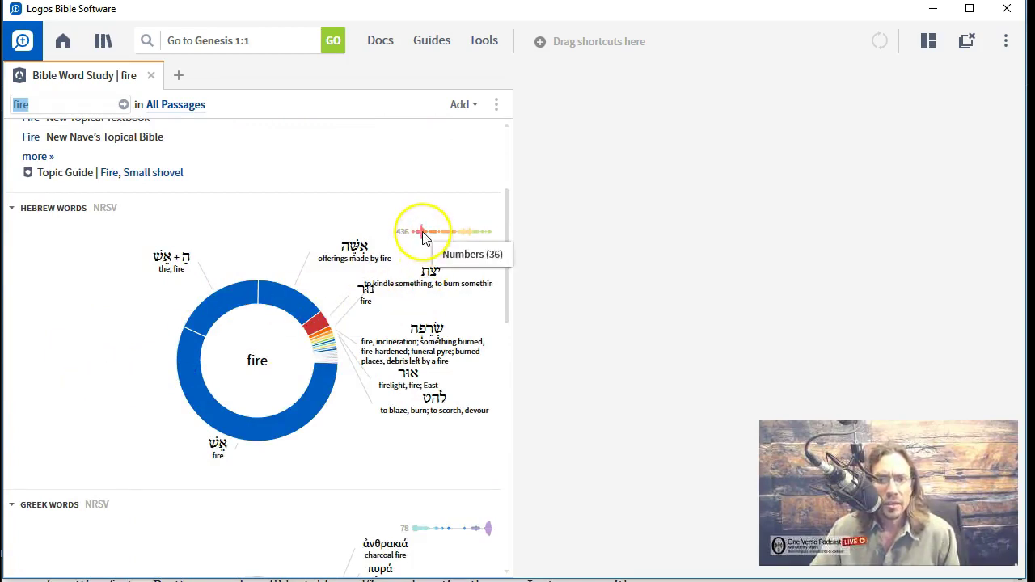
pyautogui.moveTo(409, 239)
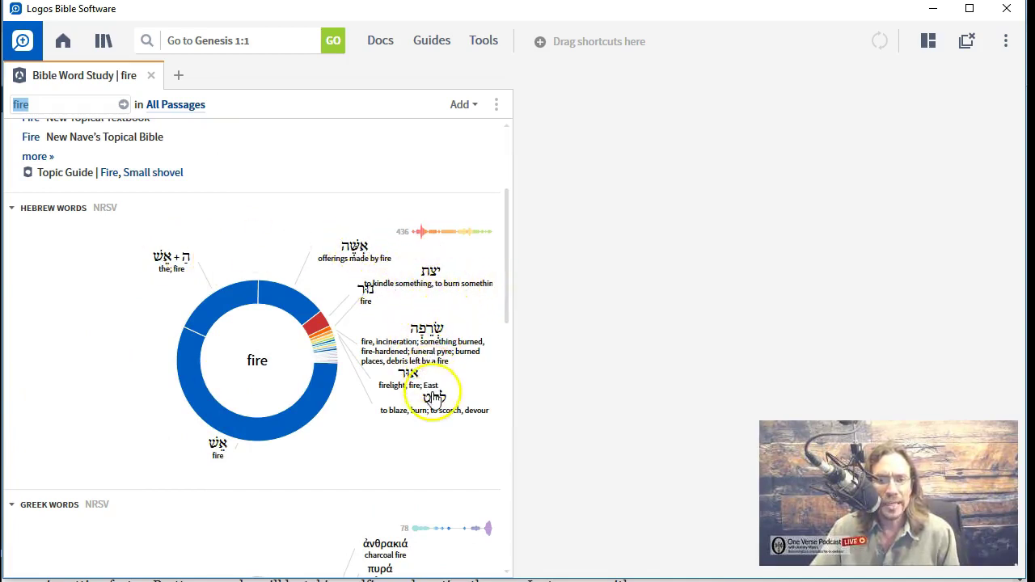
pyautogui.scroll(-5, 156, 412)
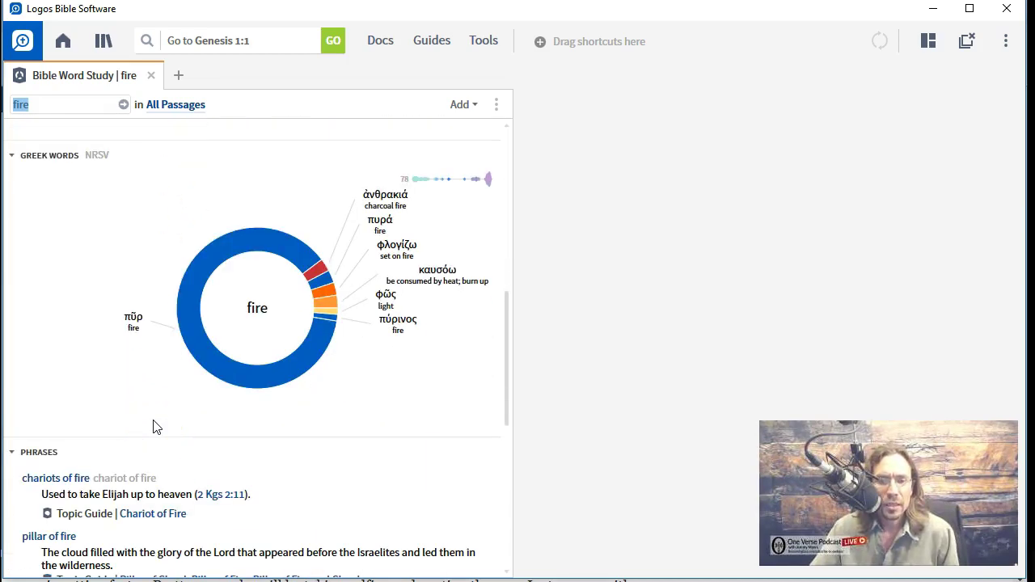
pyautogui.scroll(-2, 156, 428)
pyautogui.scroll(-1, 155, 431)
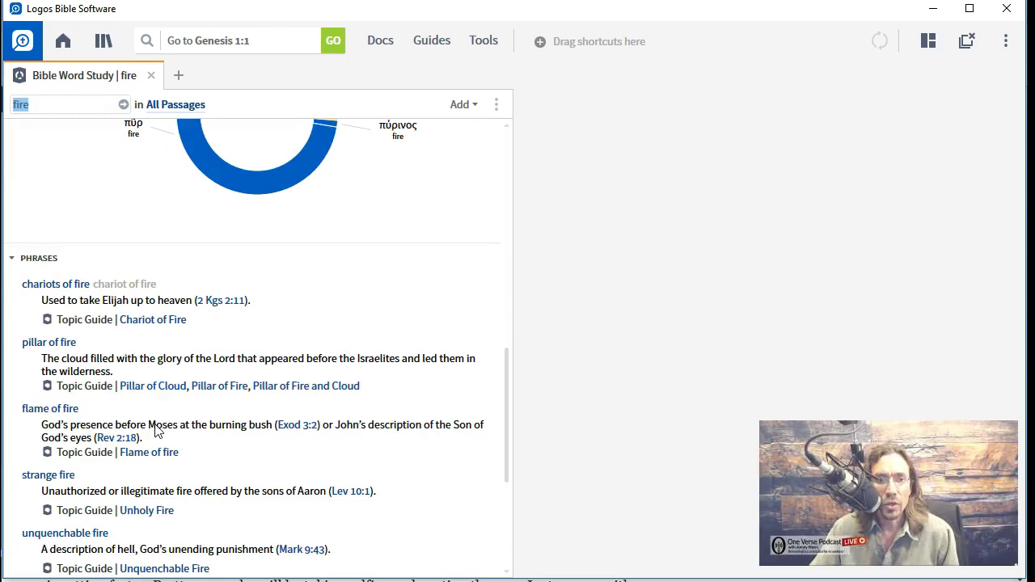
pyautogui.scroll(-1, 65, 275)
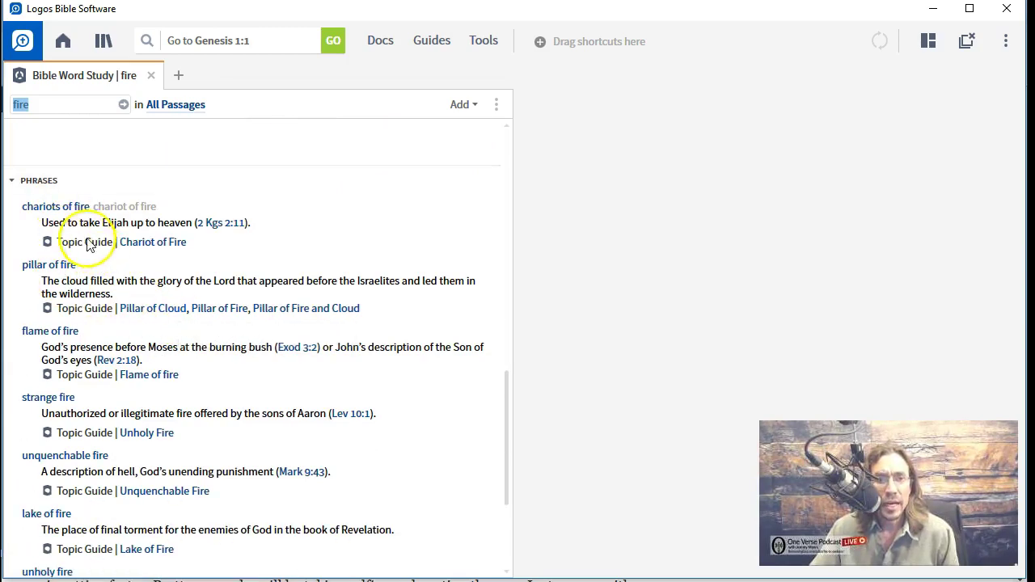
pyautogui.scroll(-3, 185, 243)
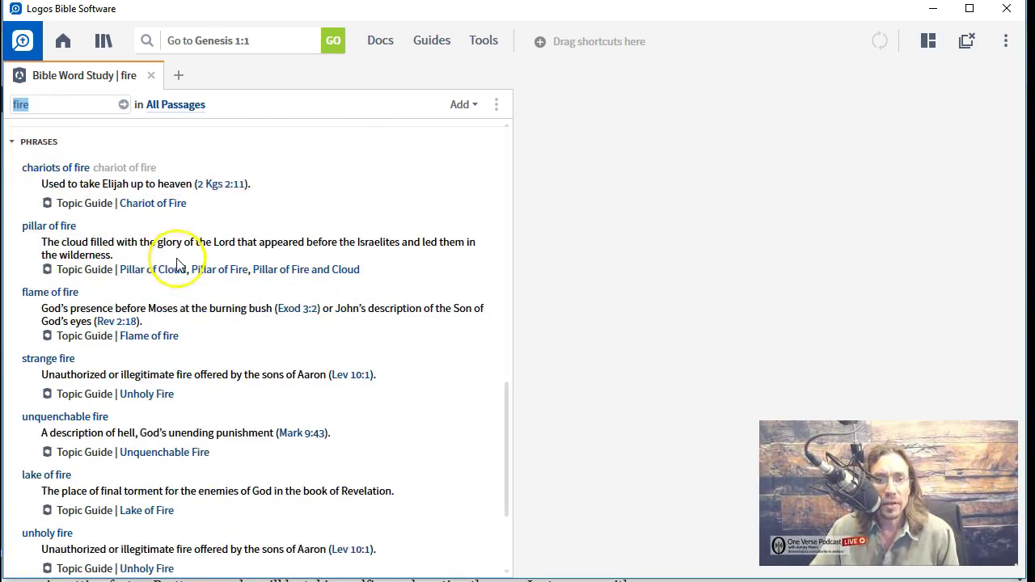
pyautogui.moveTo(104, 439)
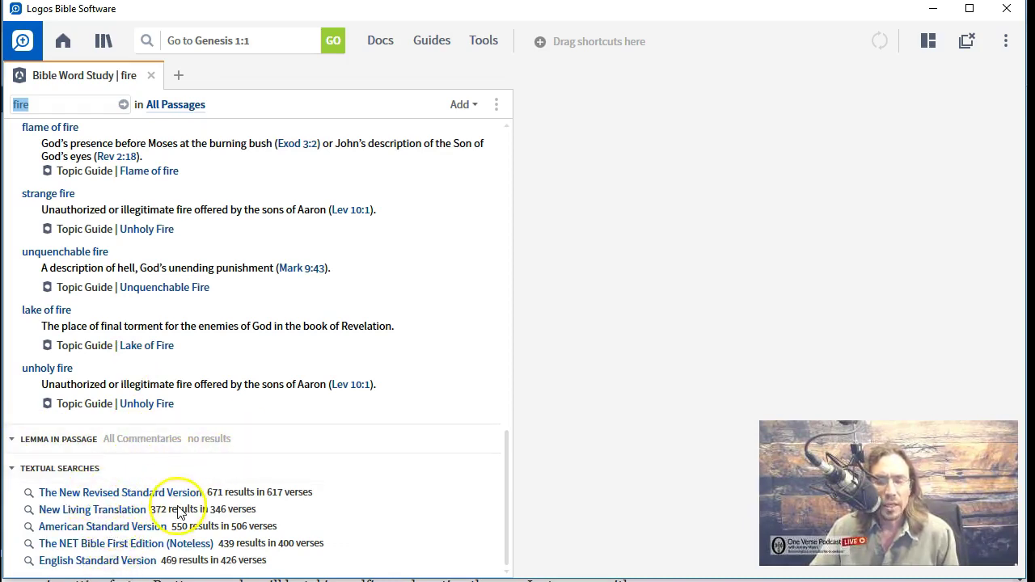
# Scroll through the 'fire' word study results.
pyautogui.scroll(2, 194, 548)
pyautogui.scroll(20, 194, 547)
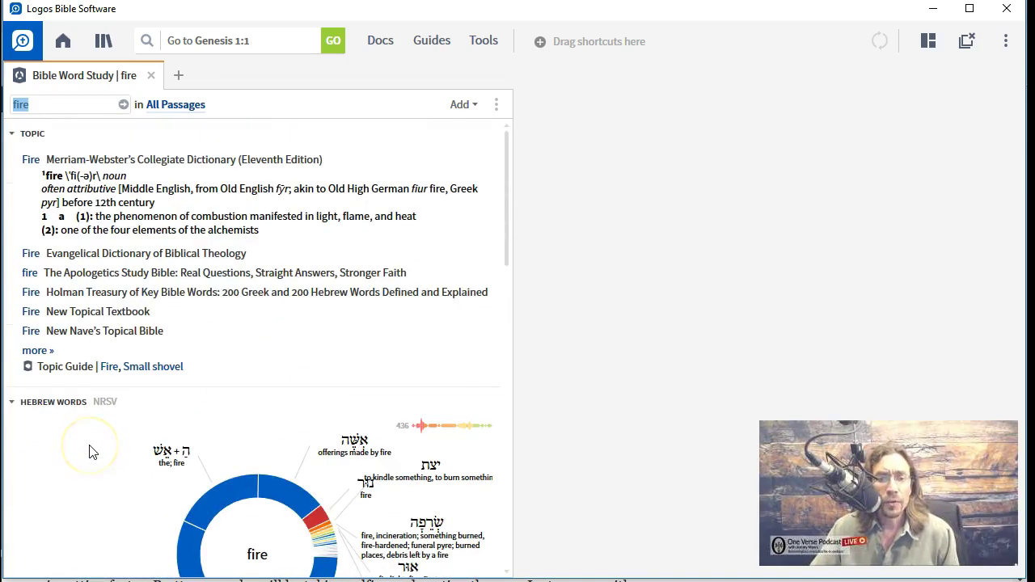
pyautogui.scroll(-3, 91, 451)
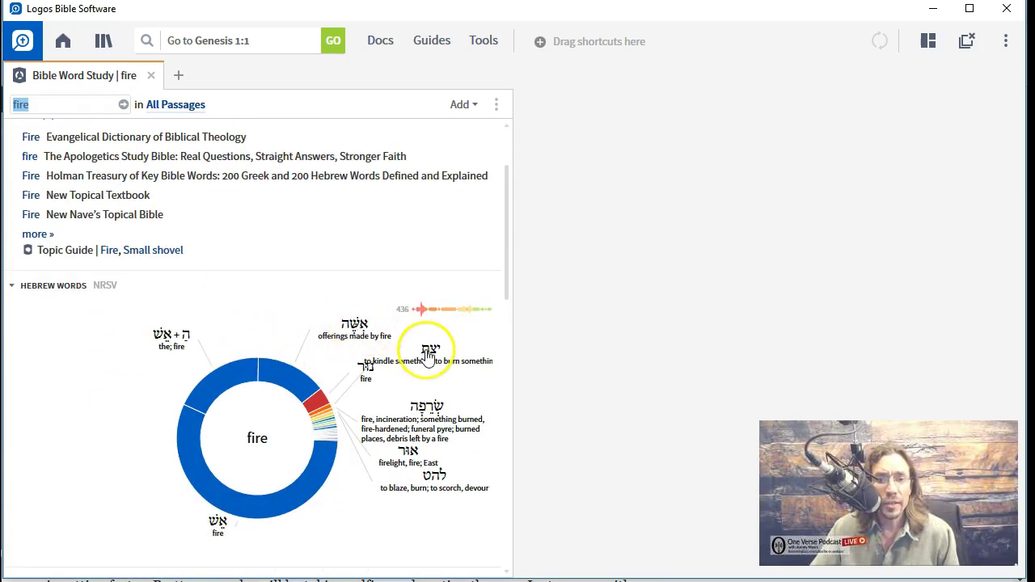
pyautogui.scroll(-5, 426, 360)
pyautogui.scroll(-2, 425, 368)
pyautogui.scroll(-13, 423, 367)
pyautogui.scroll(5, 418, 367)
pyautogui.scroll(-6, 414, 369)
pyautogui.scroll(15, 412, 365)
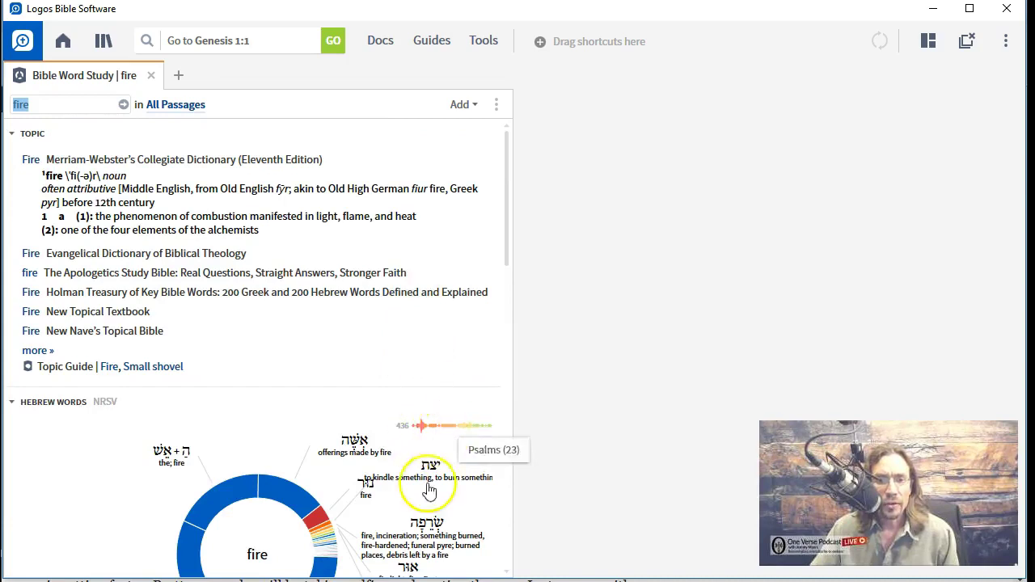
pyautogui.scroll(-5, 422, 485)
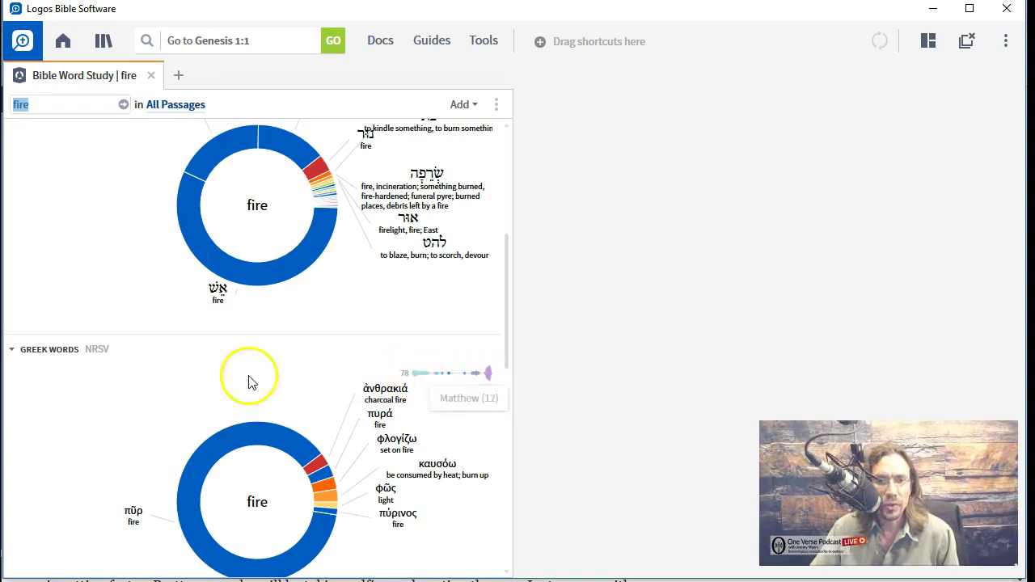
pyautogui.scroll(5, 65, 393)
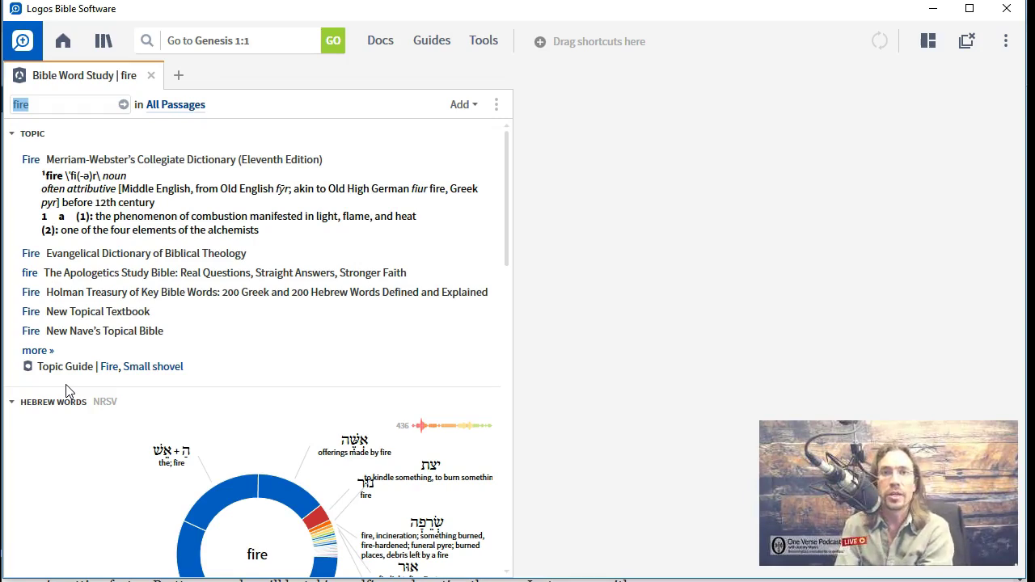
# Click an entry in the word study, scroll back up, and close the fire word study.
pyautogui.moveTo(128, 411)
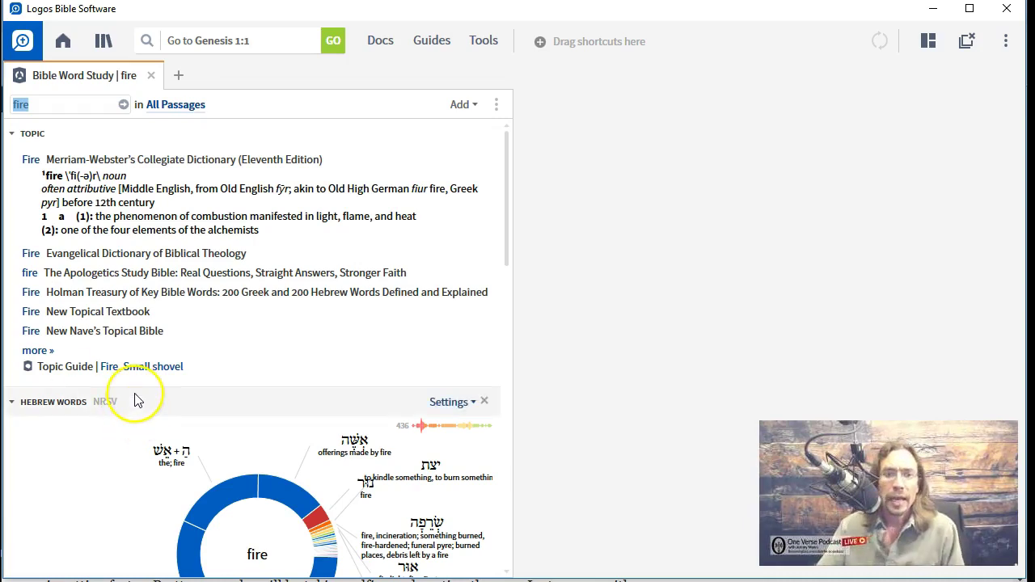
pyautogui.scroll(-15, 137, 388)
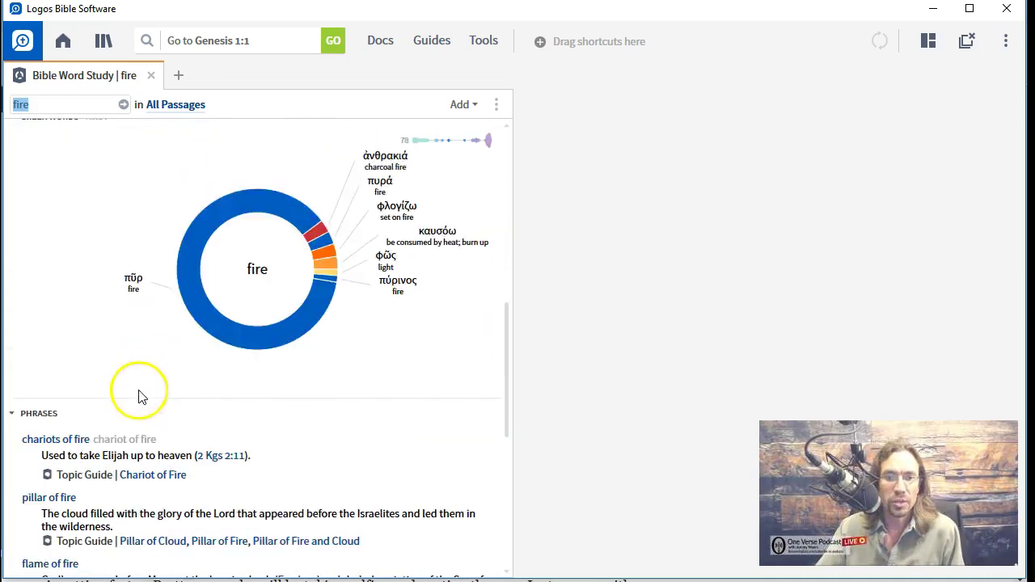
pyautogui.scroll(3, 201, 353)
pyautogui.scroll(-3, 196, 374)
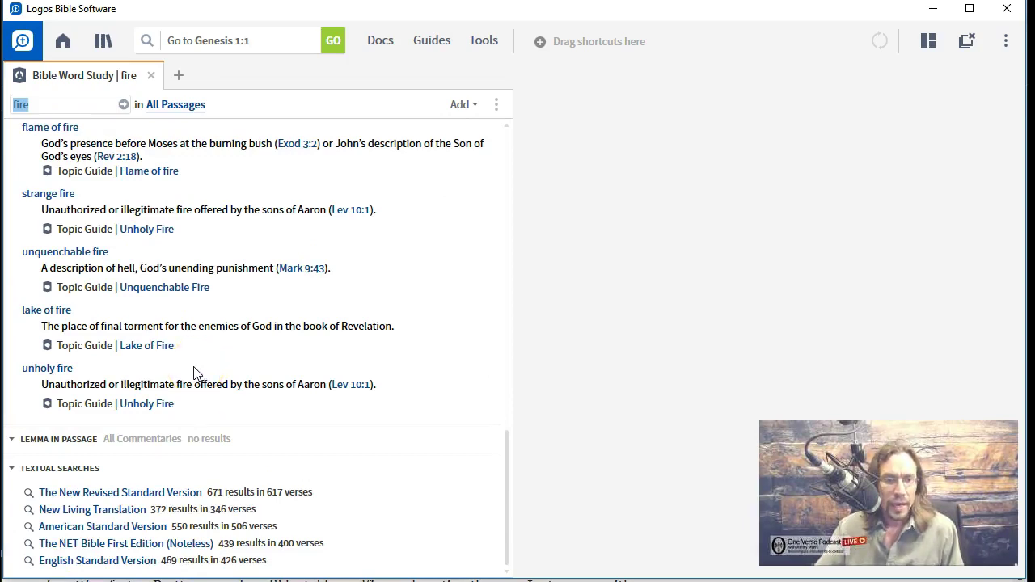
pyautogui.click(182, 391)
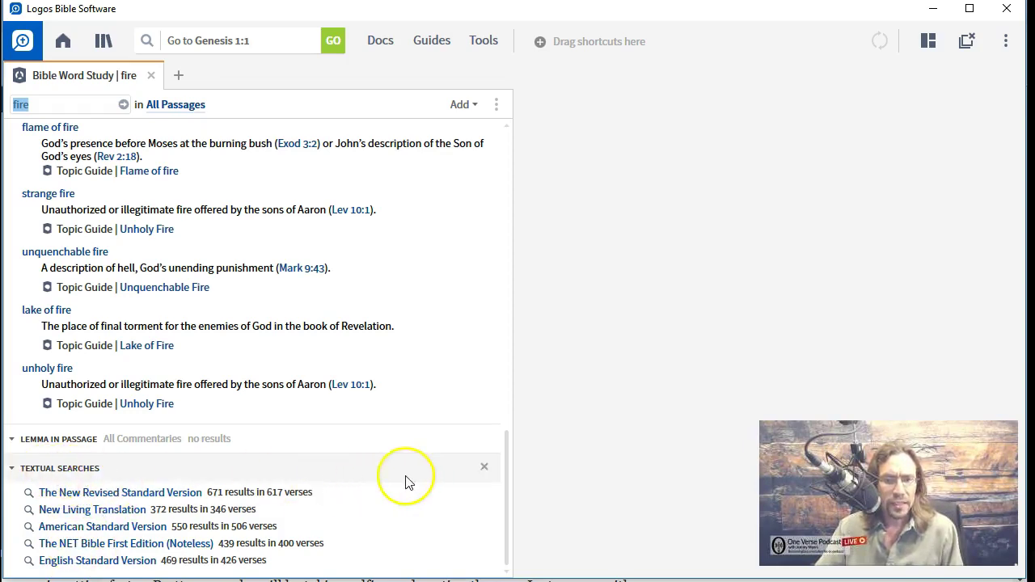
pyautogui.scroll(5, 430, 442)
pyautogui.scroll(10, 204, 443)
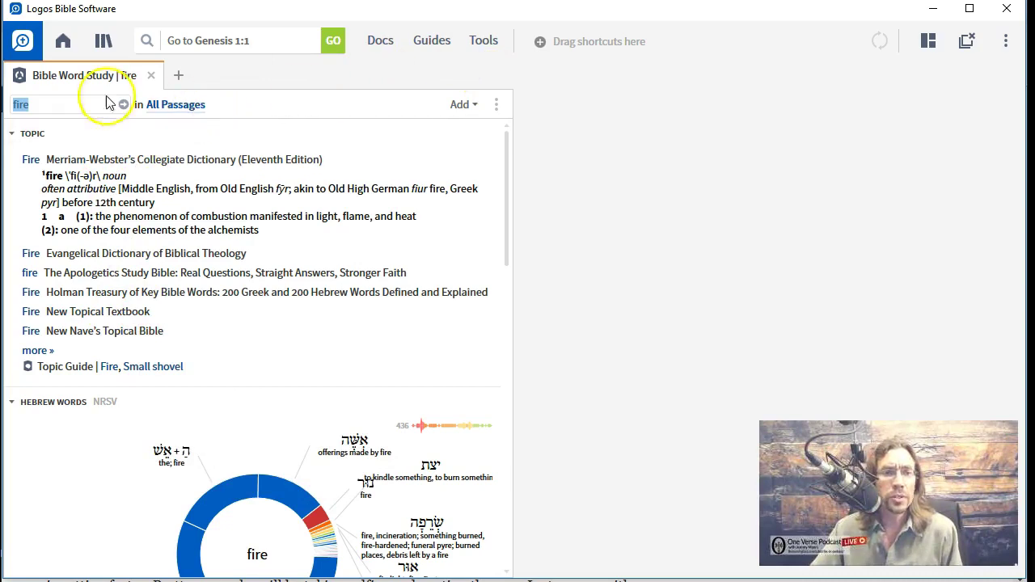
pyautogui.click(149, 75)
pyautogui.click(422, 45)
# Start a new Passage Guide on 'A Psalm of Thanksgiving', Jonah 2:1–10, from the Jonah suggestions.
pyautogui.click(441, 113)
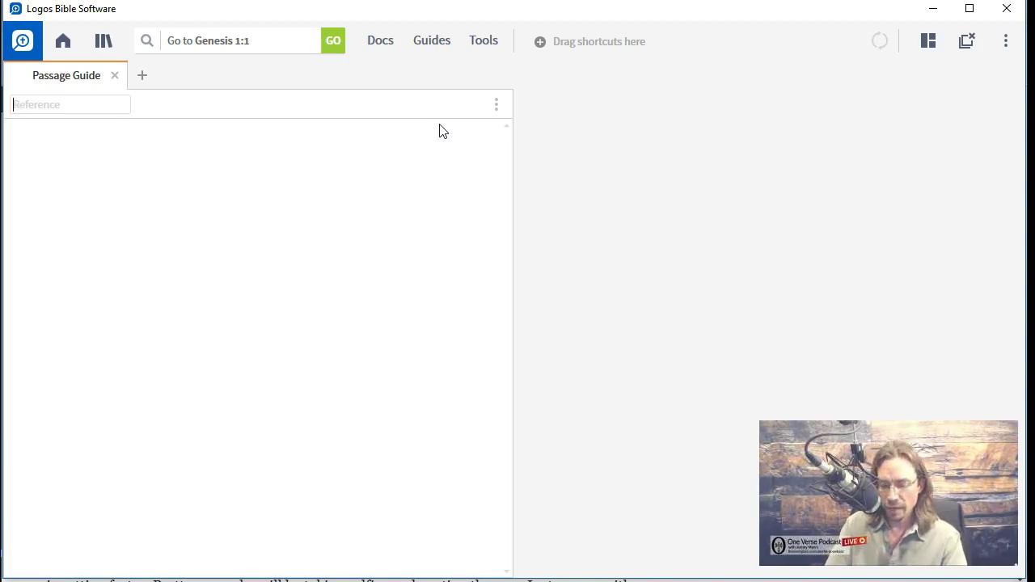
pyautogui.write('Jonah')
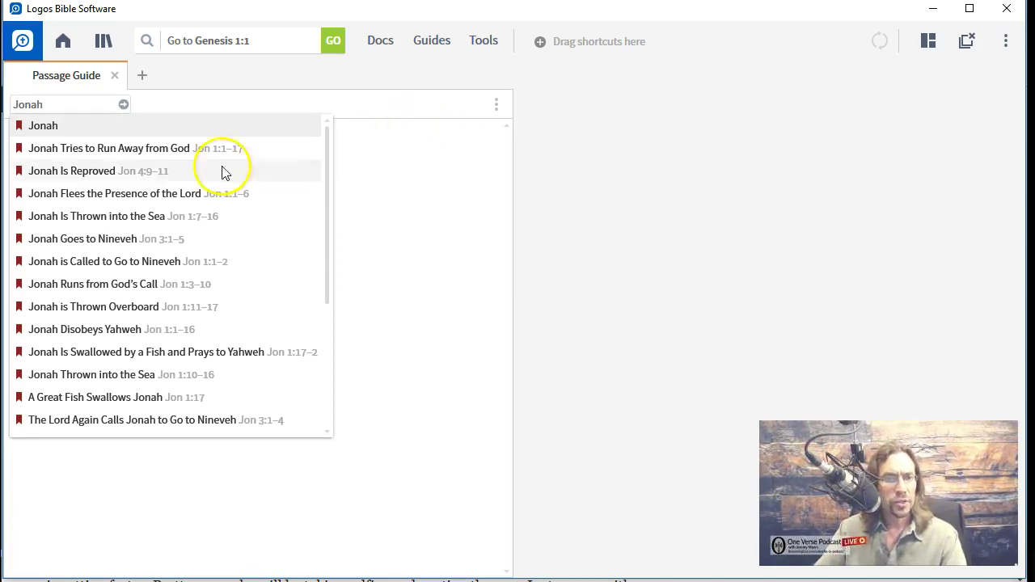
pyautogui.scroll(-3, 117, 273)
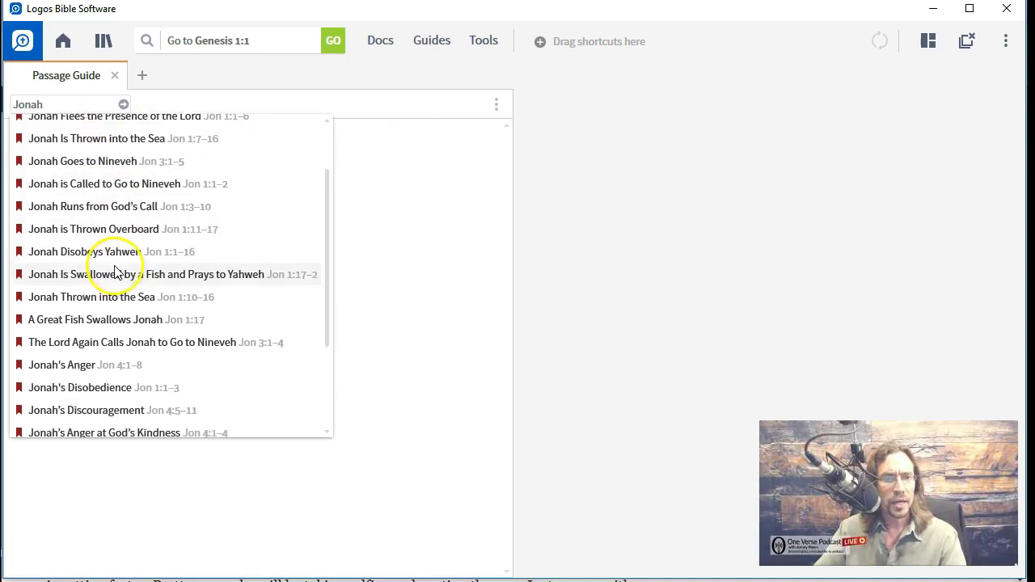
pyautogui.scroll(-1, 117, 273)
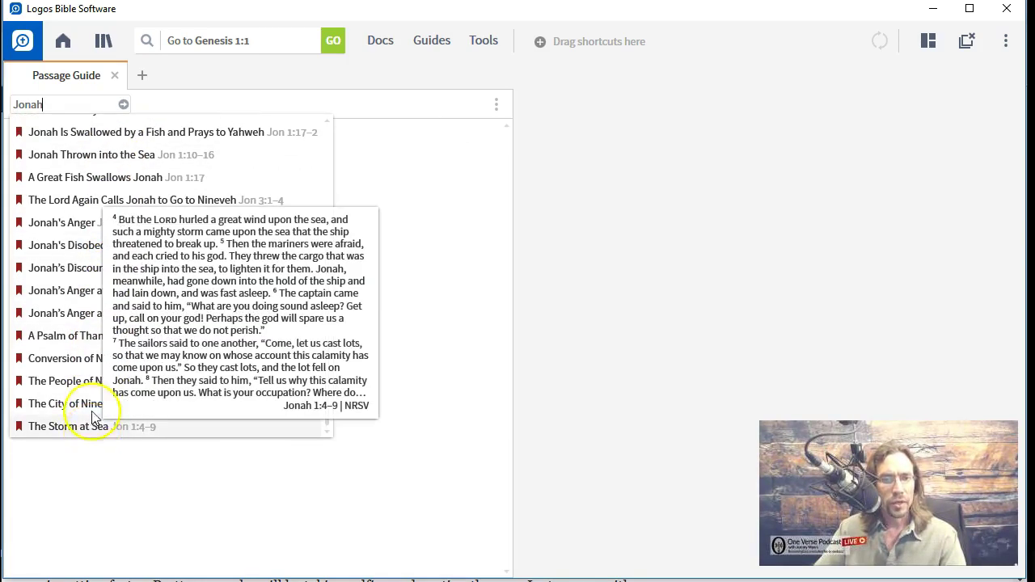
pyautogui.scroll(1, 90, 348)
pyautogui.scroll(2, 91, 347)
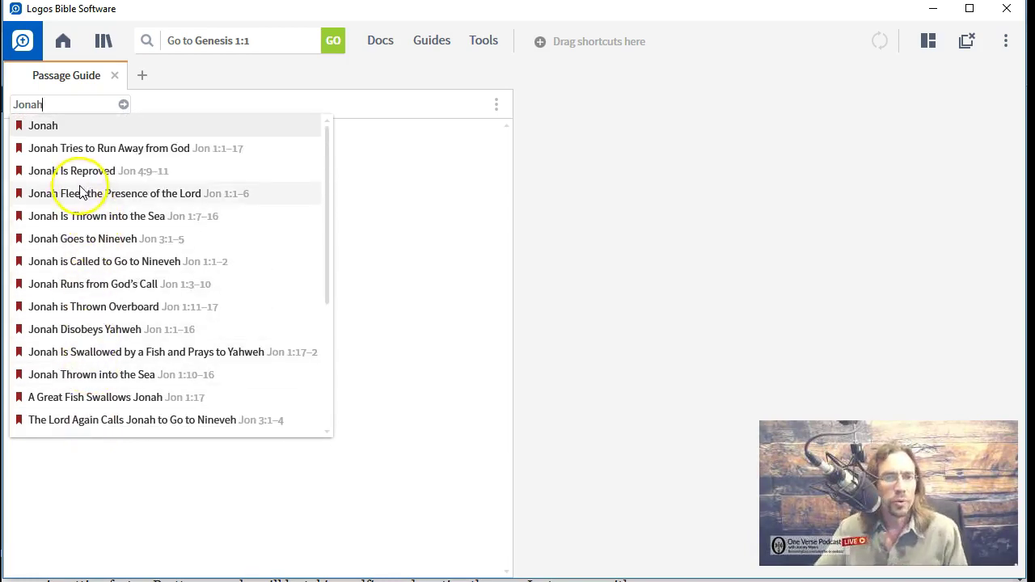
pyautogui.moveTo(77, 151)
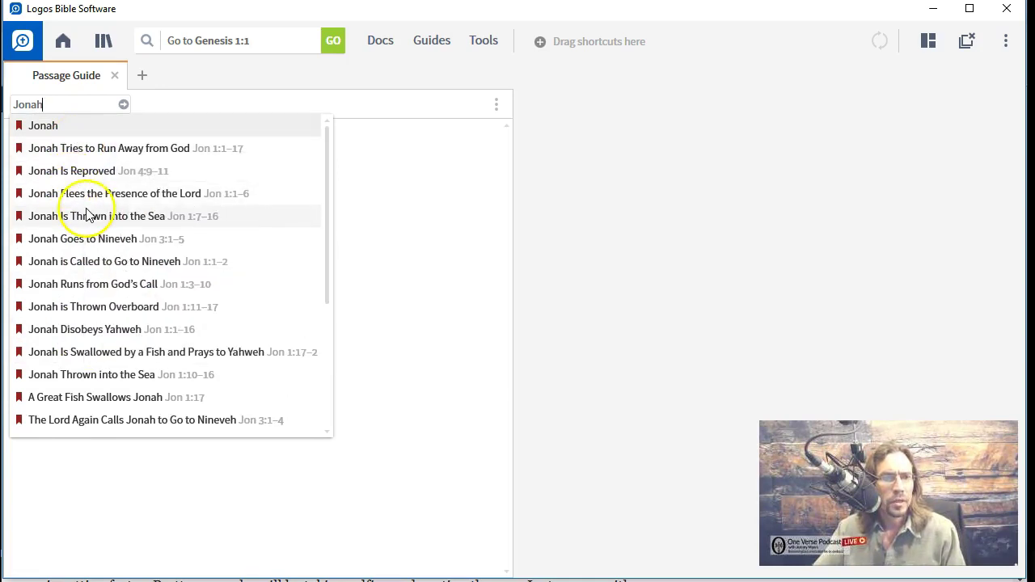
pyautogui.moveTo(103, 181)
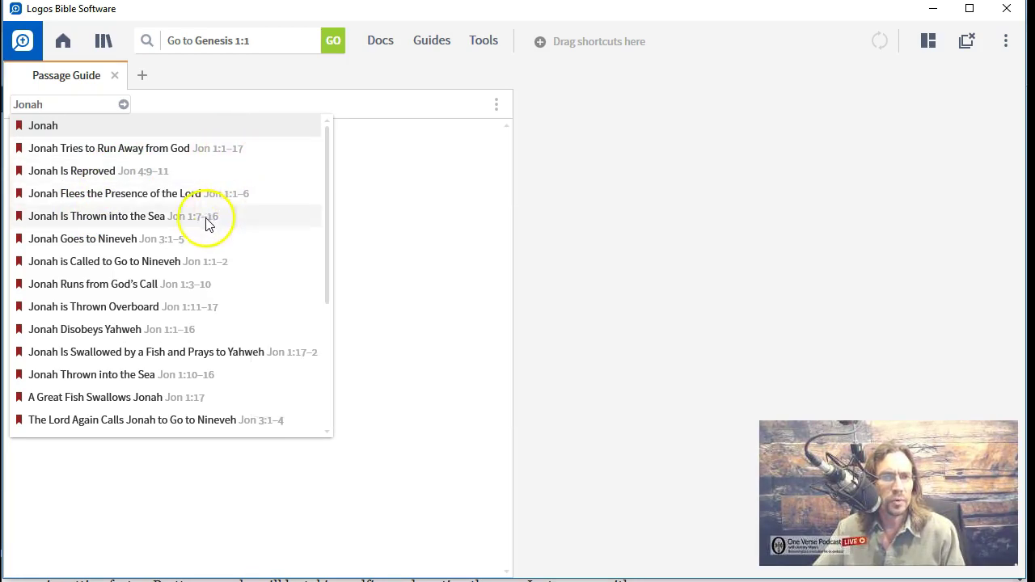
pyautogui.moveTo(220, 272)
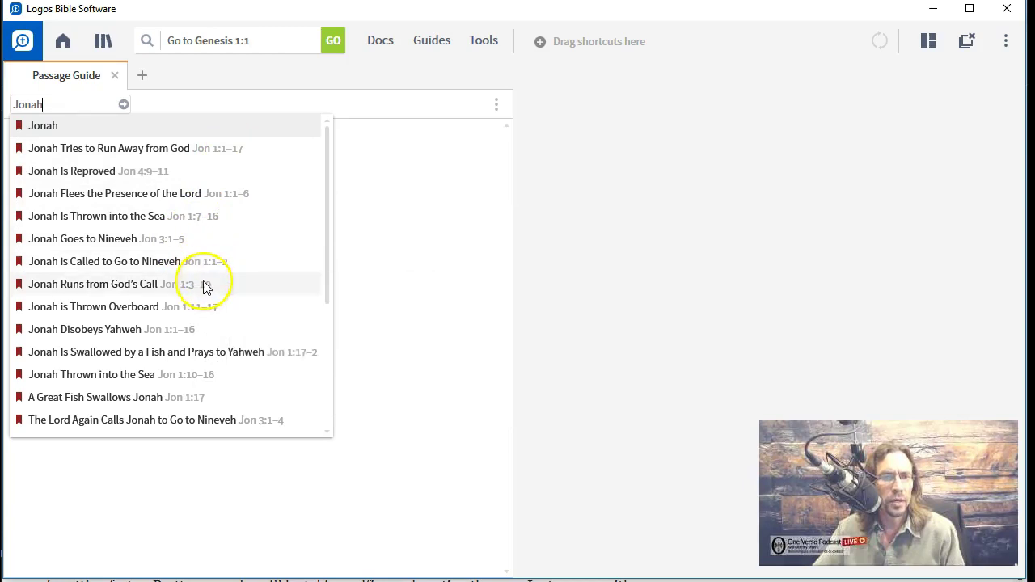
pyautogui.scroll(-5, 225, 306)
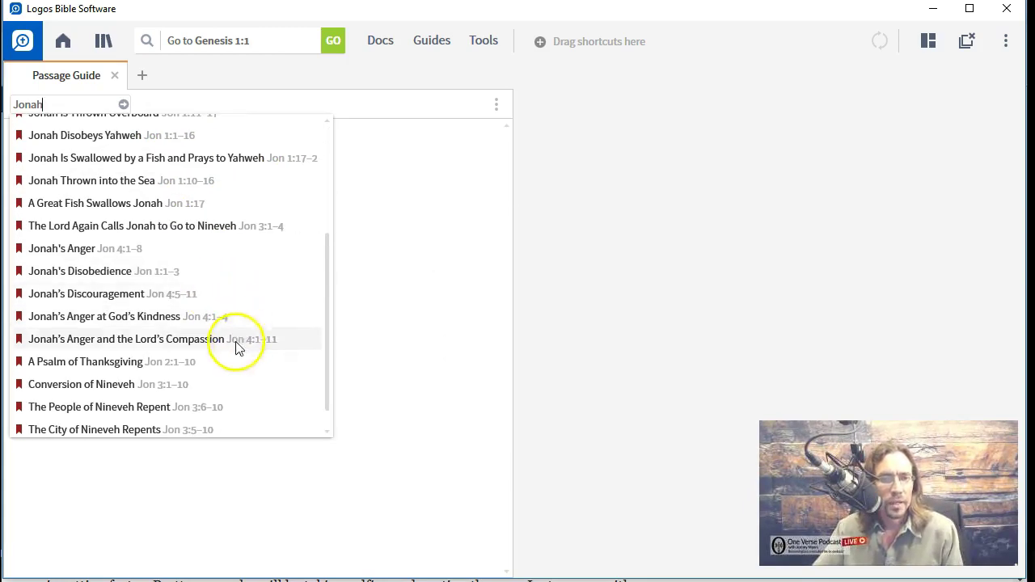
pyautogui.click(102, 363)
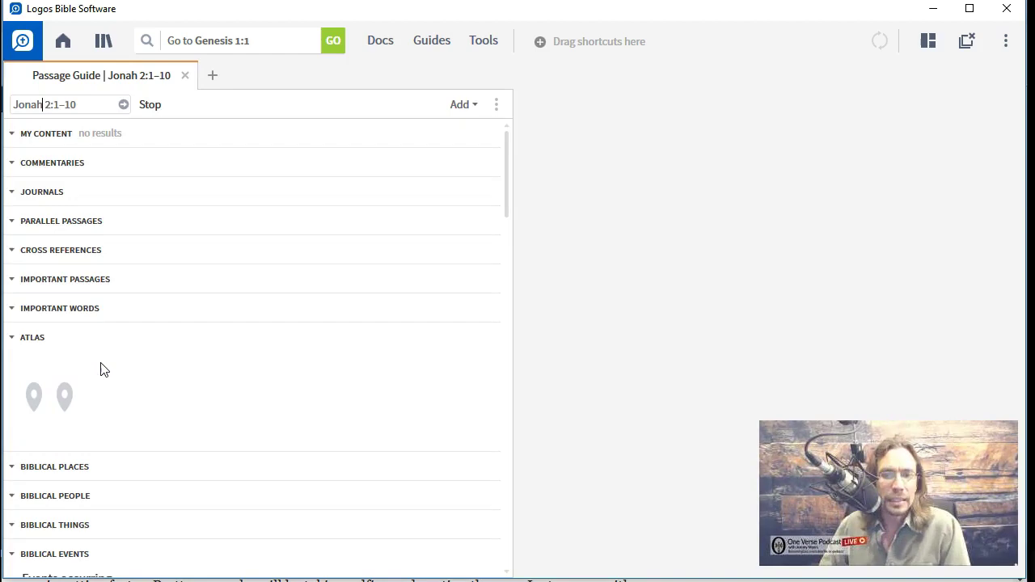
# Open The IVP Bible Background Commentary: Old Testament from the guide's Commentaries section at Jonah 2.
pyautogui.click(205, 329)
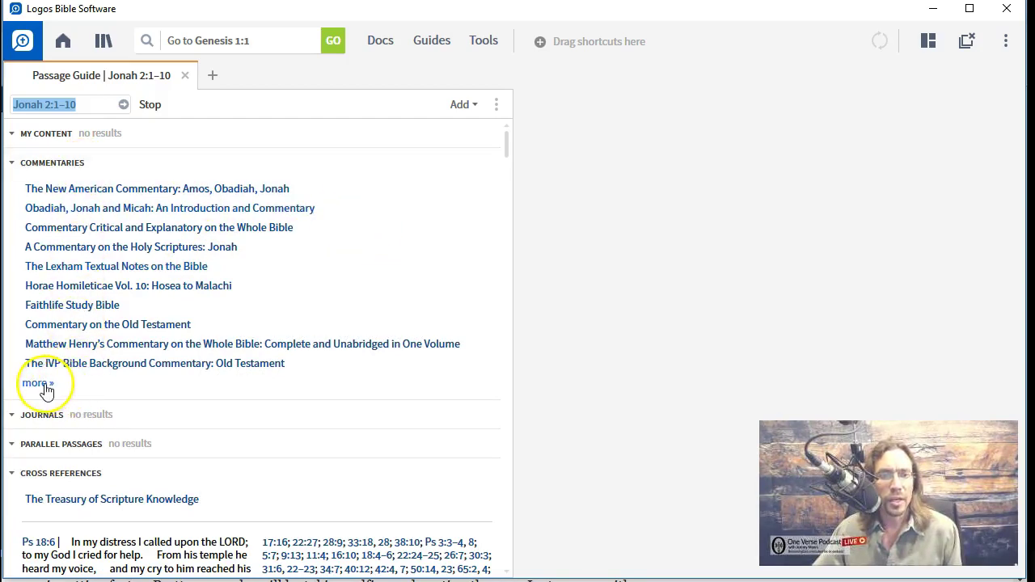
pyautogui.moveTo(55, 195)
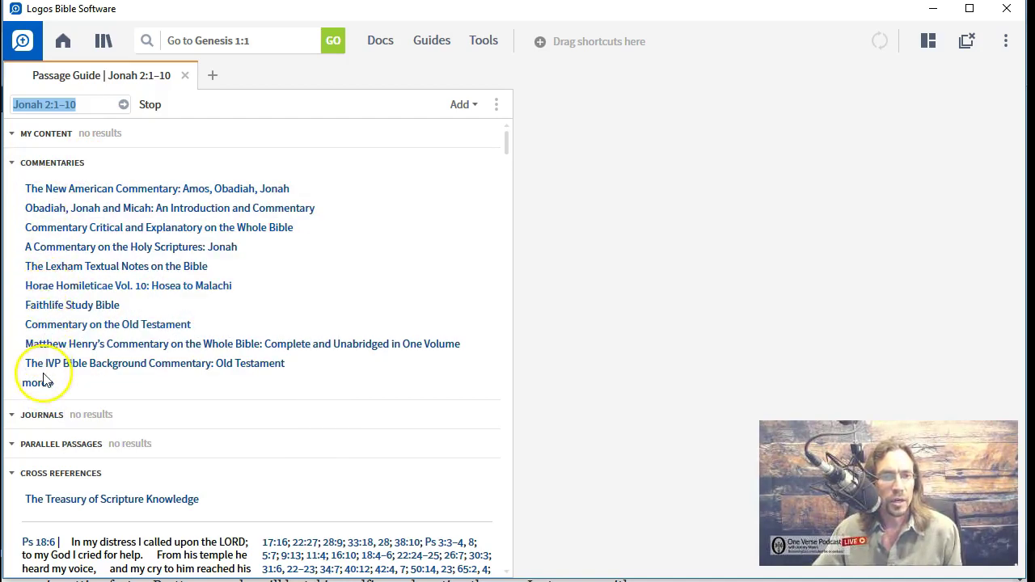
pyautogui.click(46, 363)
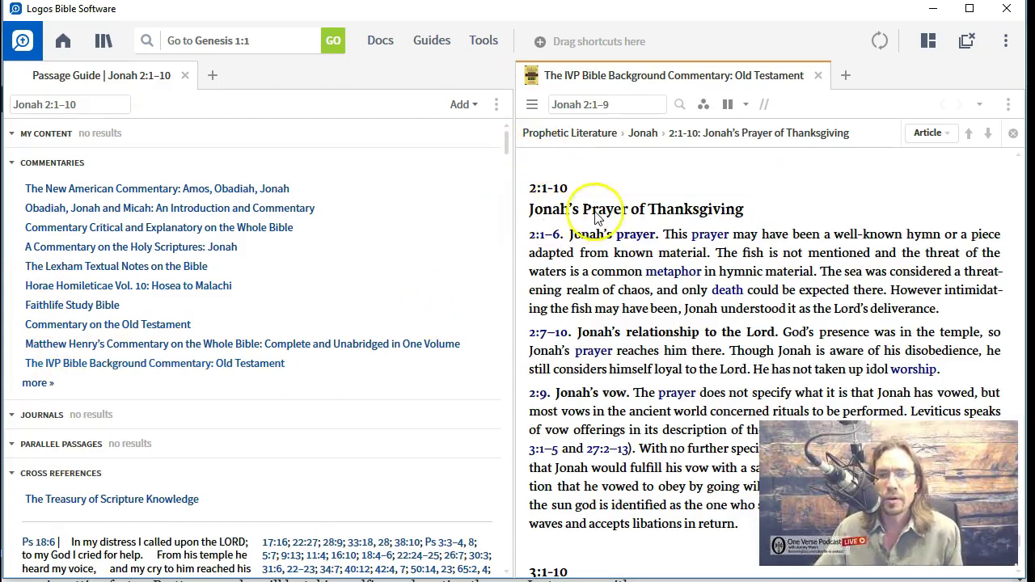
pyautogui.scroll(-6, 655, 359)
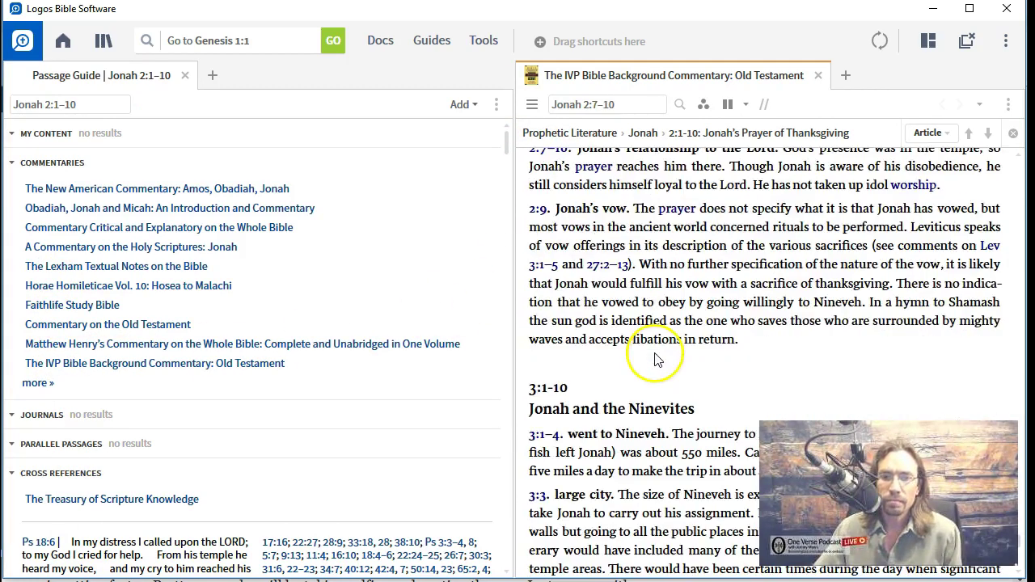
pyautogui.scroll(10, 657, 356)
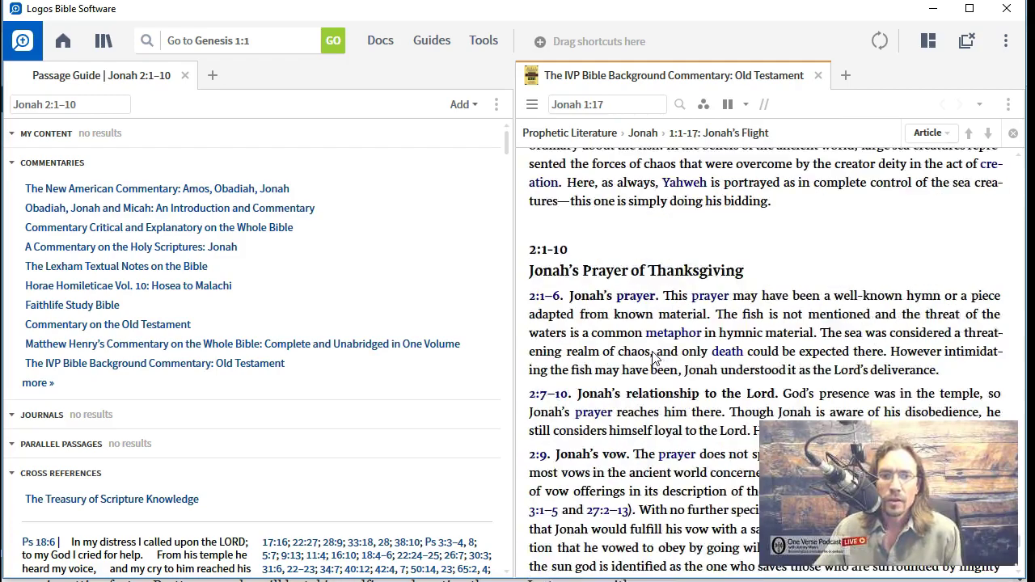
pyautogui.scroll(2, 654, 358)
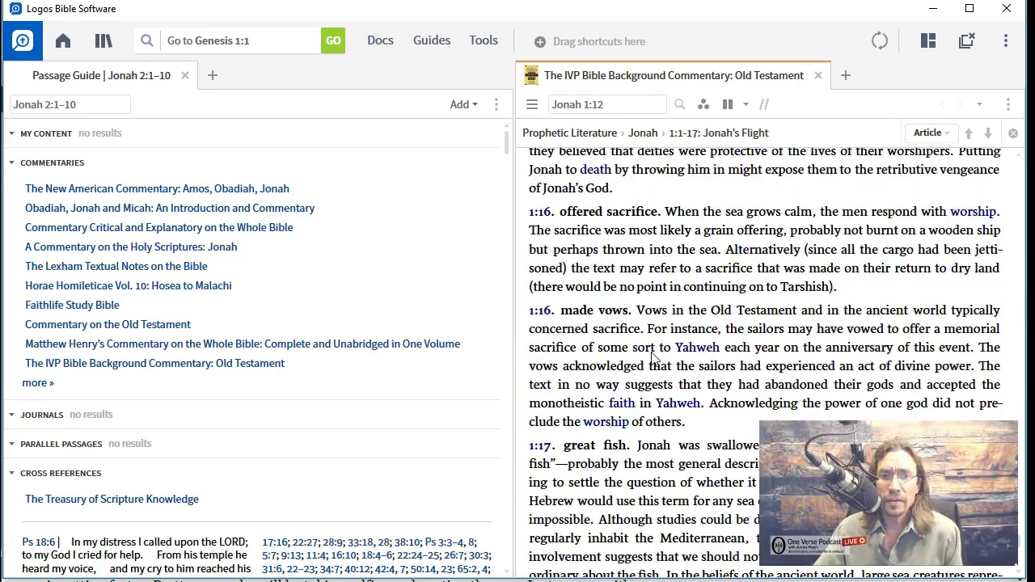
pyautogui.scroll(3, 654, 358)
pyautogui.scroll(-7, 653, 358)
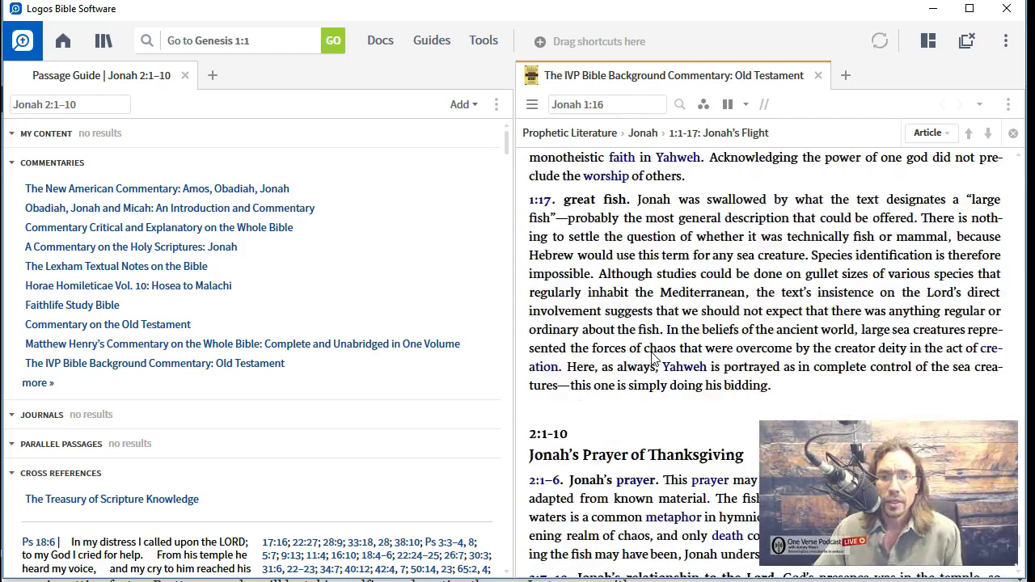
pyautogui.scroll(-3, 652, 358)
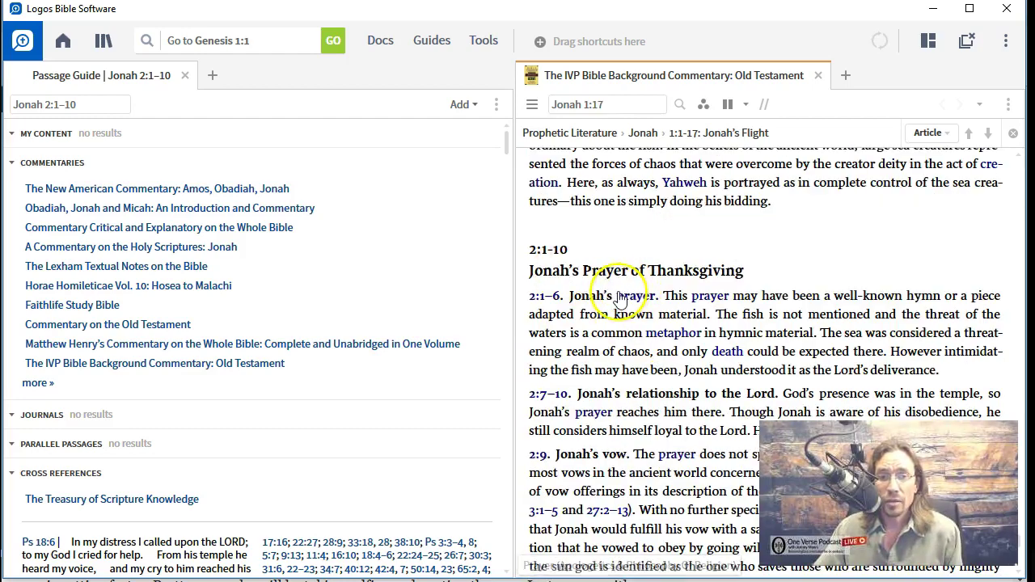
pyautogui.scroll(-2, 619, 330)
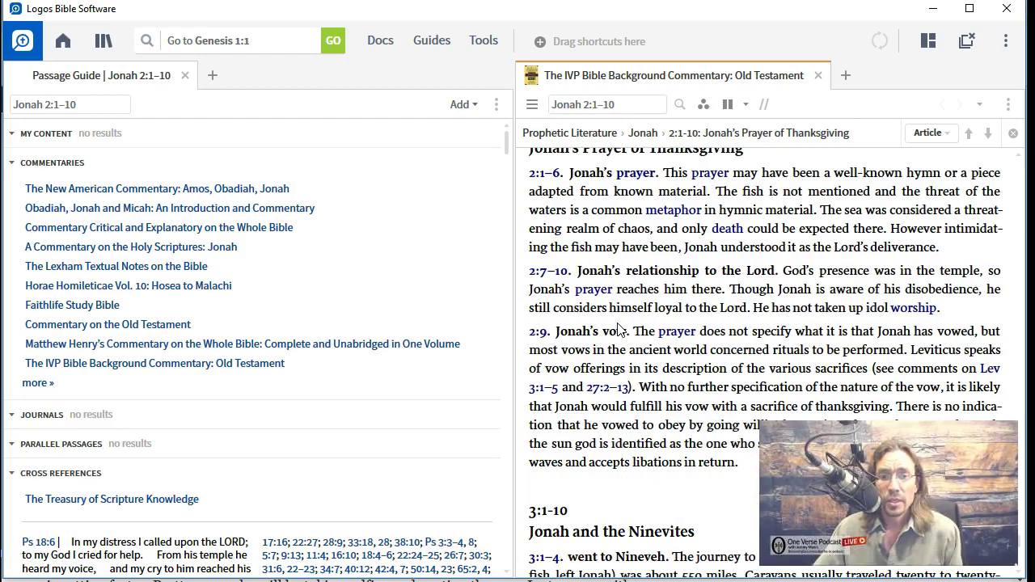
pyautogui.scroll(-2, 618, 330)
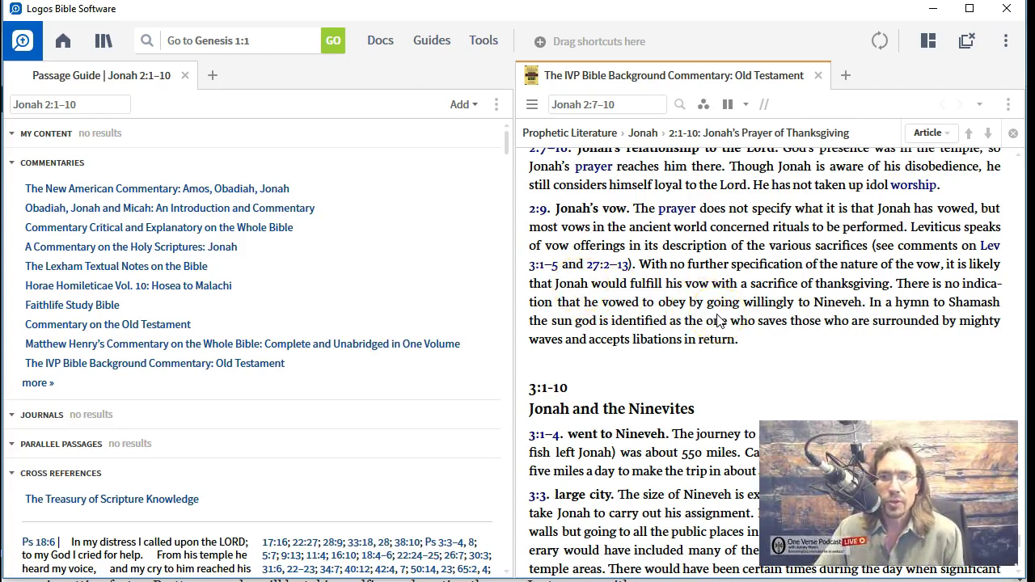
pyautogui.scroll(-3, 717, 321)
pyautogui.scroll(7, 717, 321)
pyautogui.scroll(-3, 704, 340)
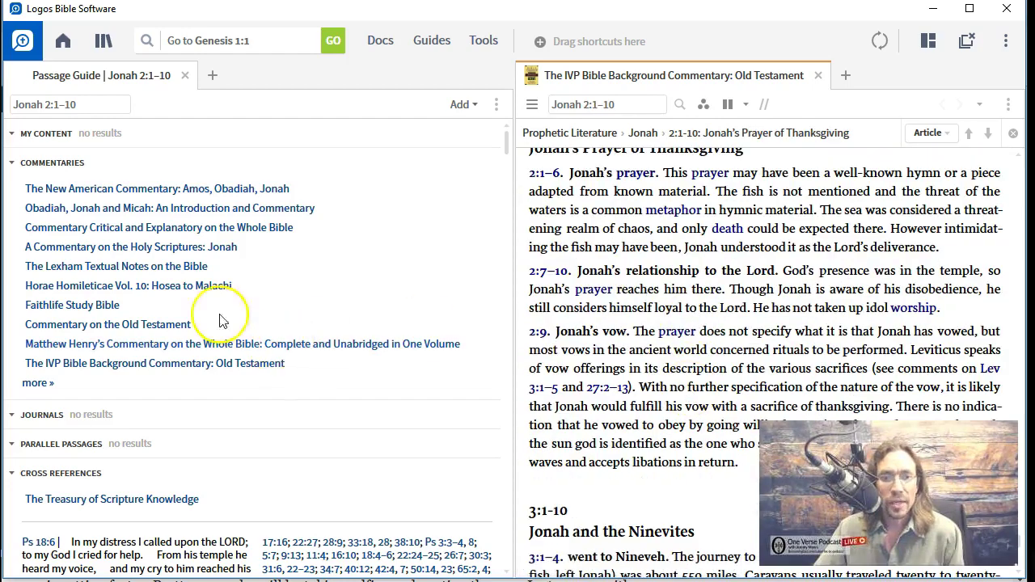
pyautogui.scroll(-2, 85, 315)
# Collapse the Cross References section of the Jonah 2:1–10 Passage Guide.
pyautogui.scroll(-2, 88, 336)
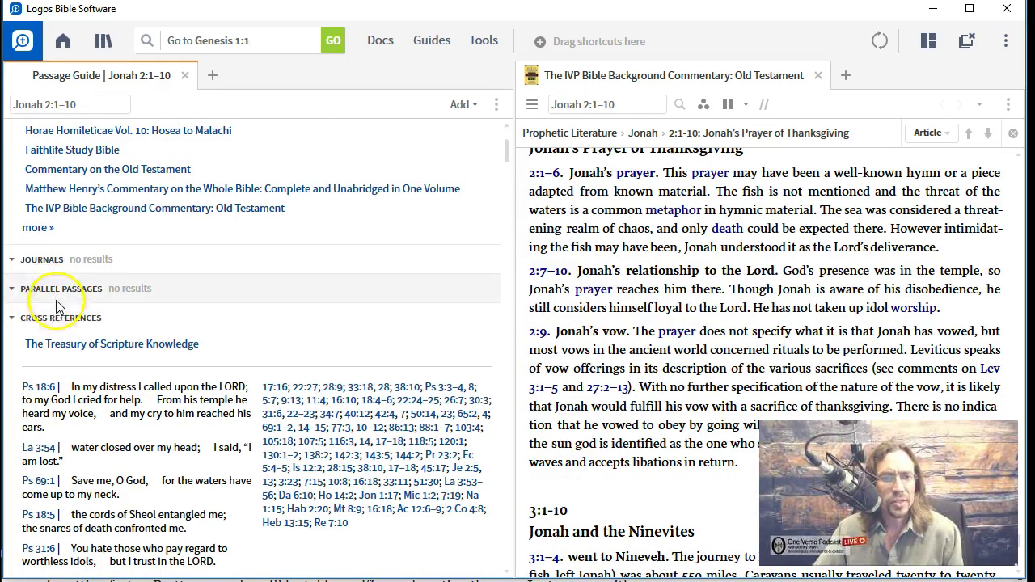
pyautogui.scroll(-2, 53, 299)
pyautogui.scroll(-4, 53, 299)
pyautogui.scroll(3, 52, 299)
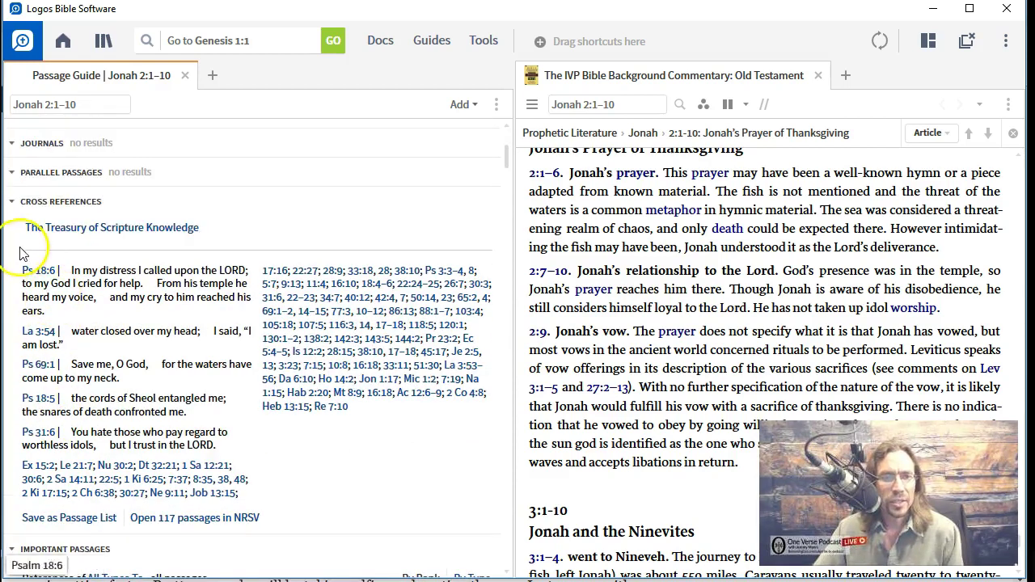
pyautogui.click(12, 202)
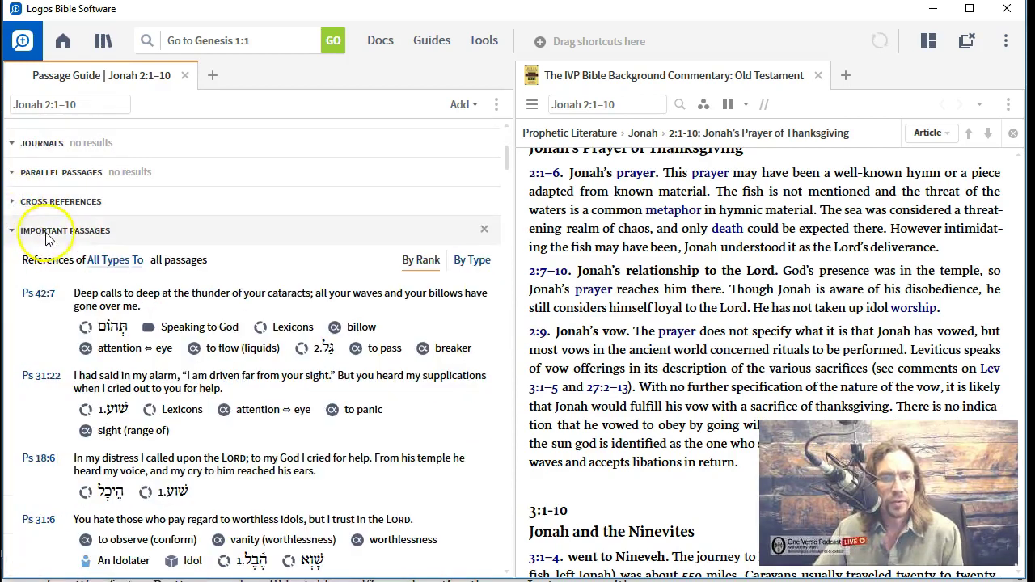
# Expand the important word 'reed' to show its use in Jonah 2:5.
pyautogui.scroll(-4, 55, 299)
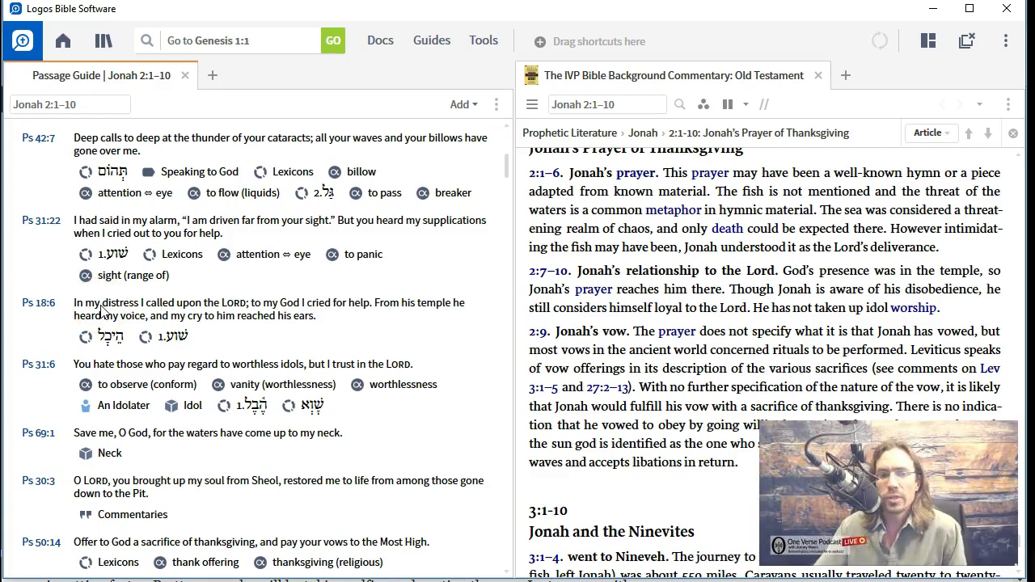
pyautogui.scroll(-5, 258, 283)
pyautogui.scroll(-3, 264, 289)
pyautogui.scroll(11, 267, 295)
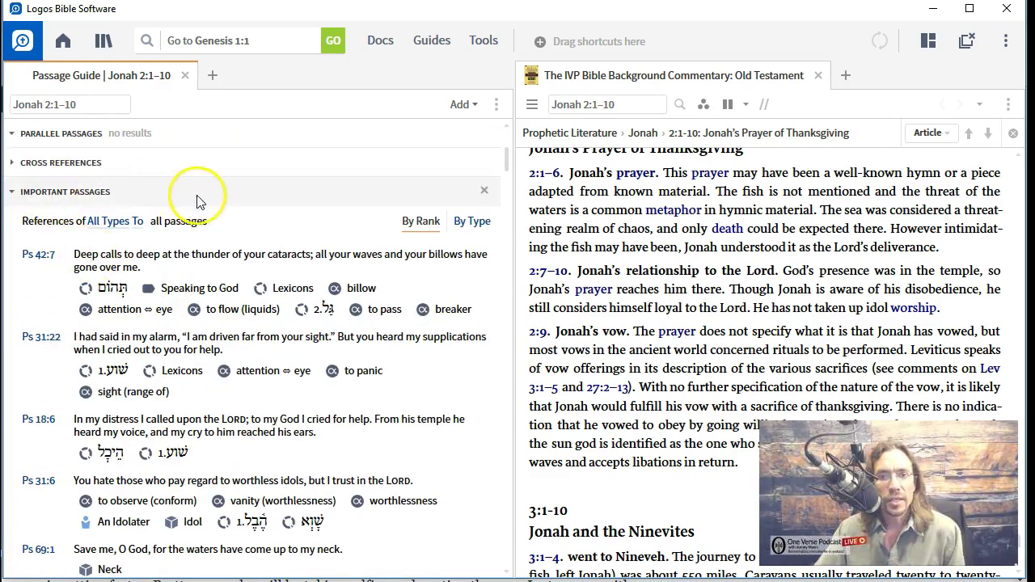
pyautogui.scroll(-12, 116, 203)
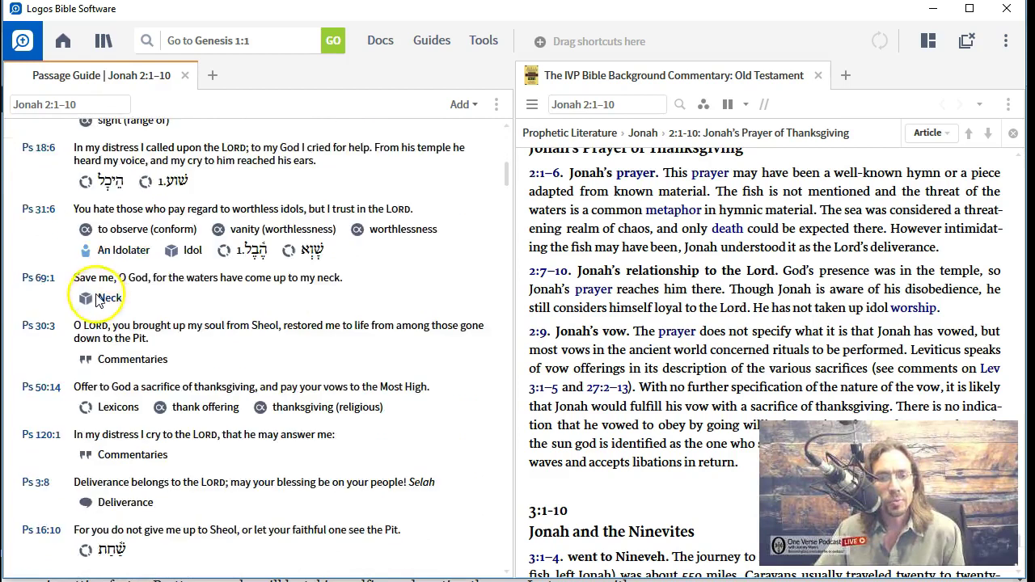
pyautogui.scroll(-3, 94, 299)
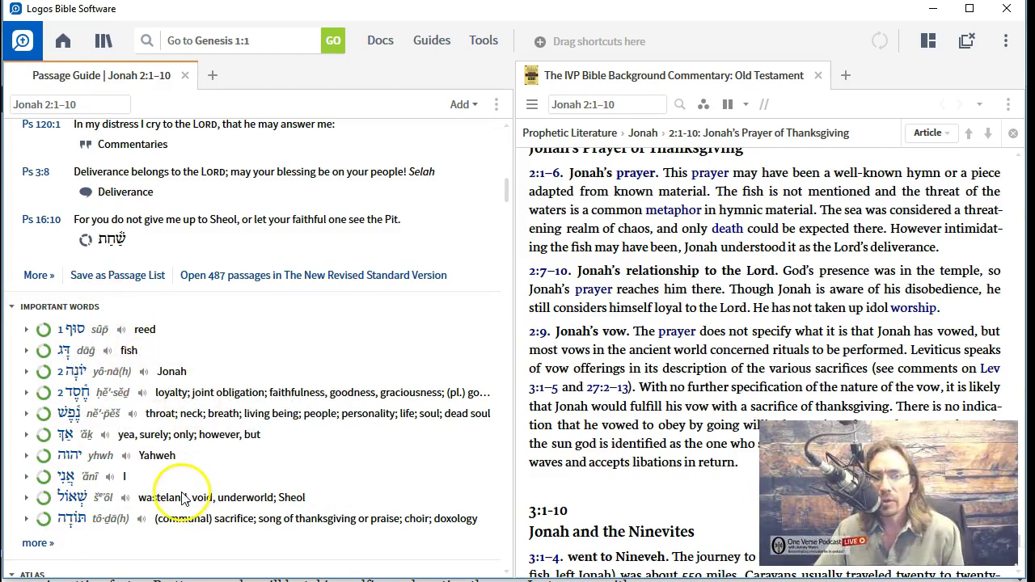
pyautogui.click(26, 329)
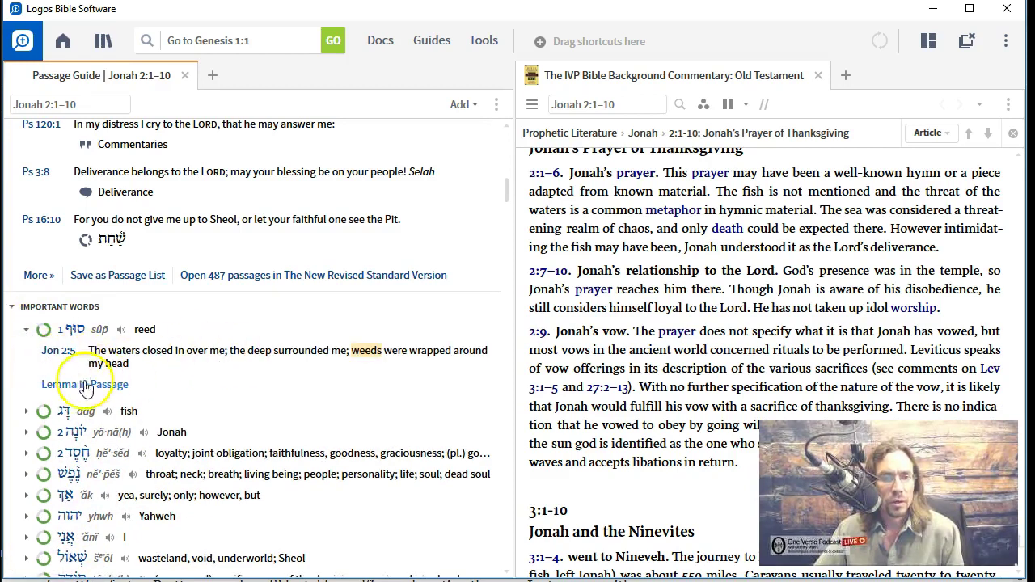
pyautogui.click(46, 329)
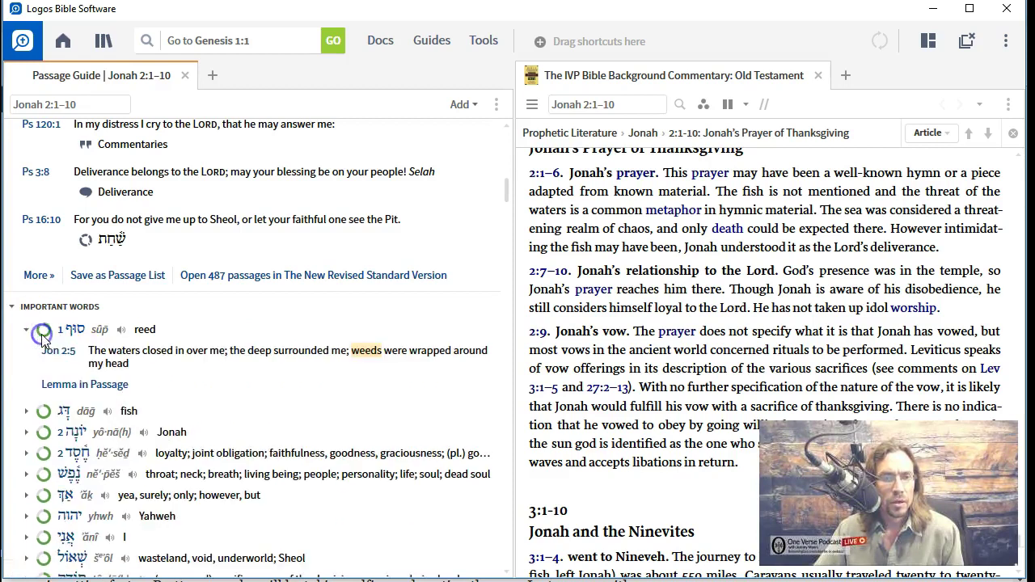
pyautogui.scroll(-2, 42, 376)
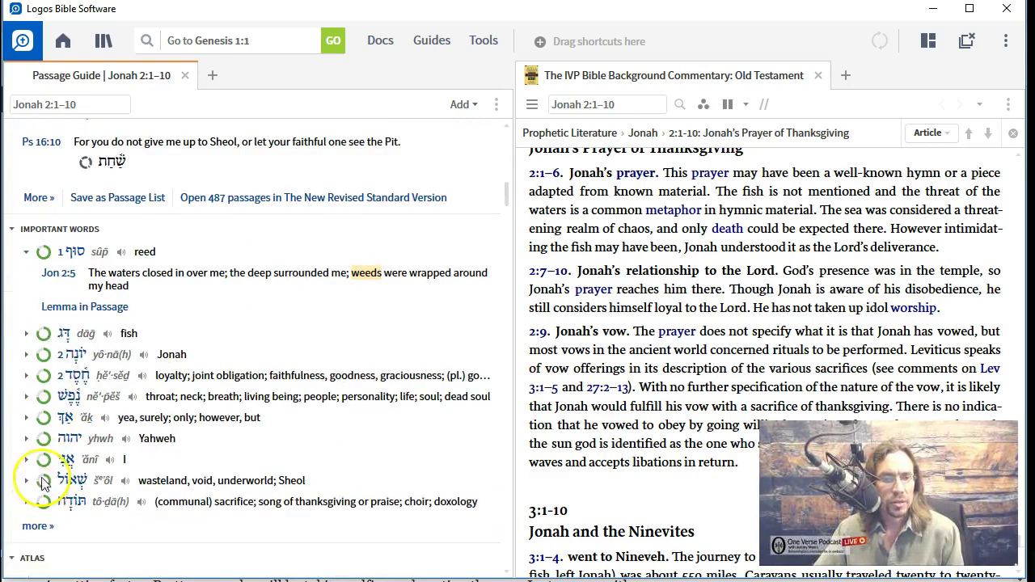
pyautogui.scroll(-5, 129, 364)
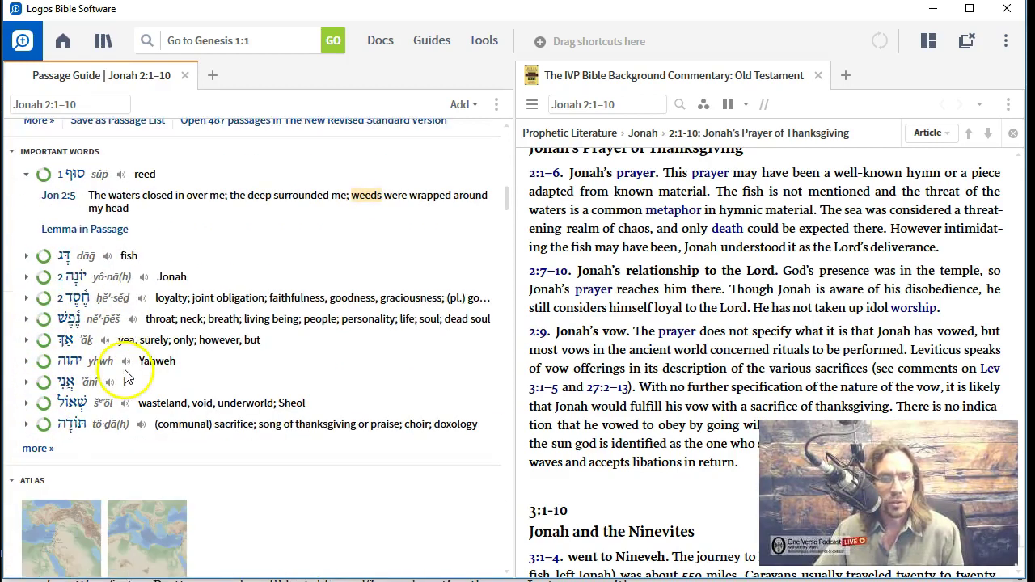
pyautogui.scroll(-2, 260, 393)
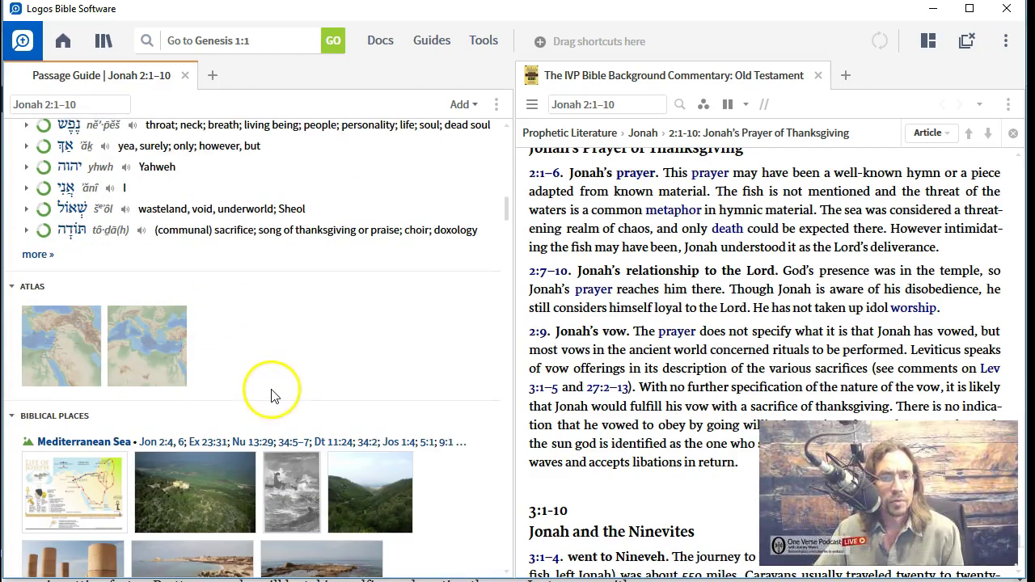
pyautogui.click(65, 349)
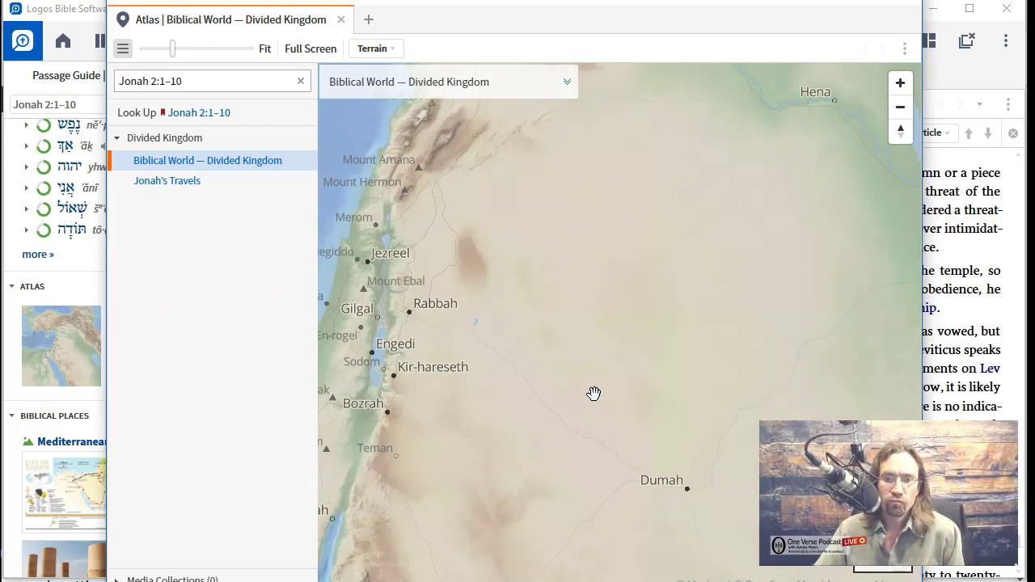
pyautogui.scroll(-1, 587, 360)
pyautogui.scroll(-1, 586, 361)
pyautogui.scroll(-1, 587, 361)
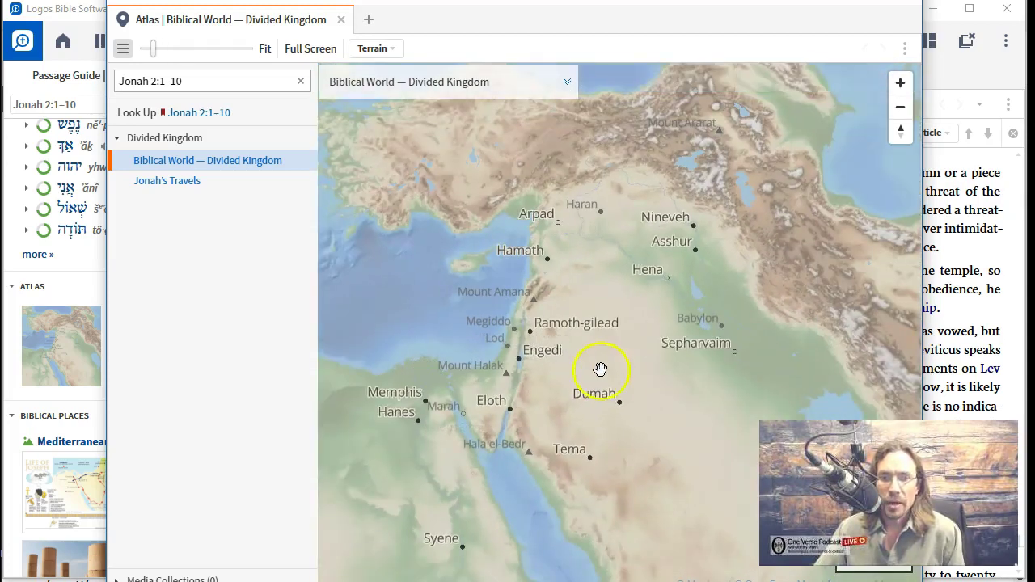
pyautogui.scroll(1, 544, 398)
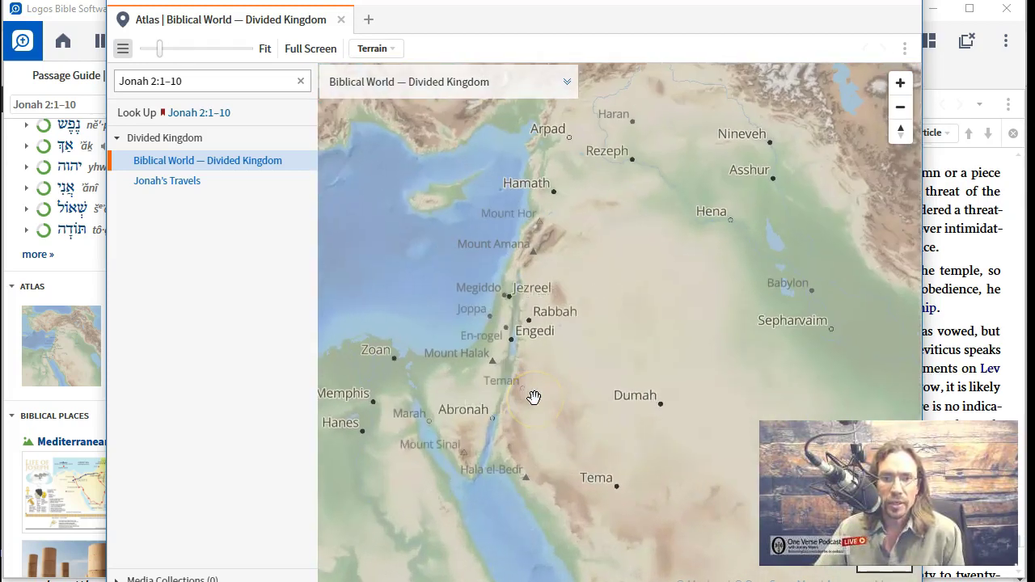
pyautogui.scroll(1, 493, 323)
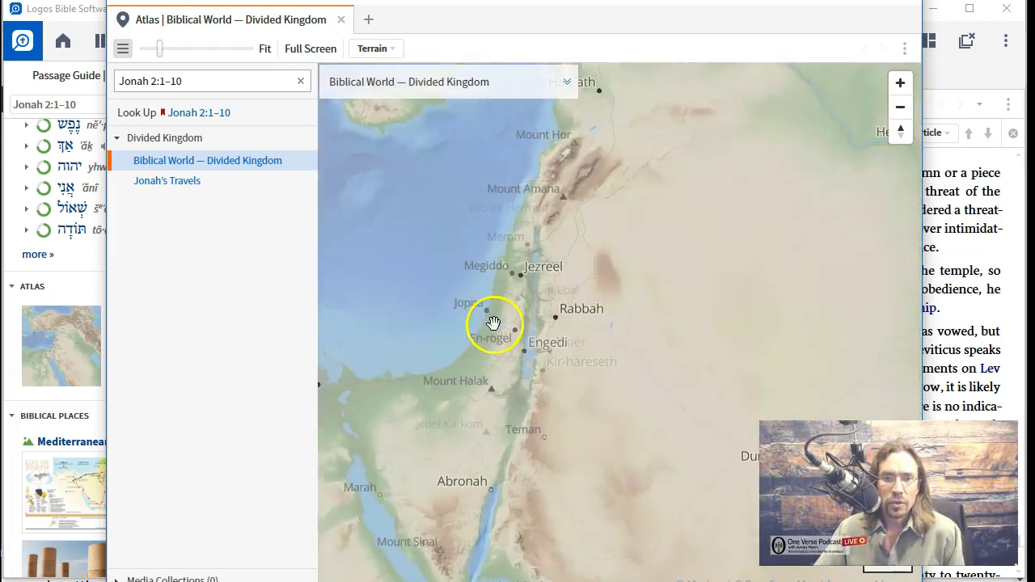
pyautogui.scroll(1, 485, 322)
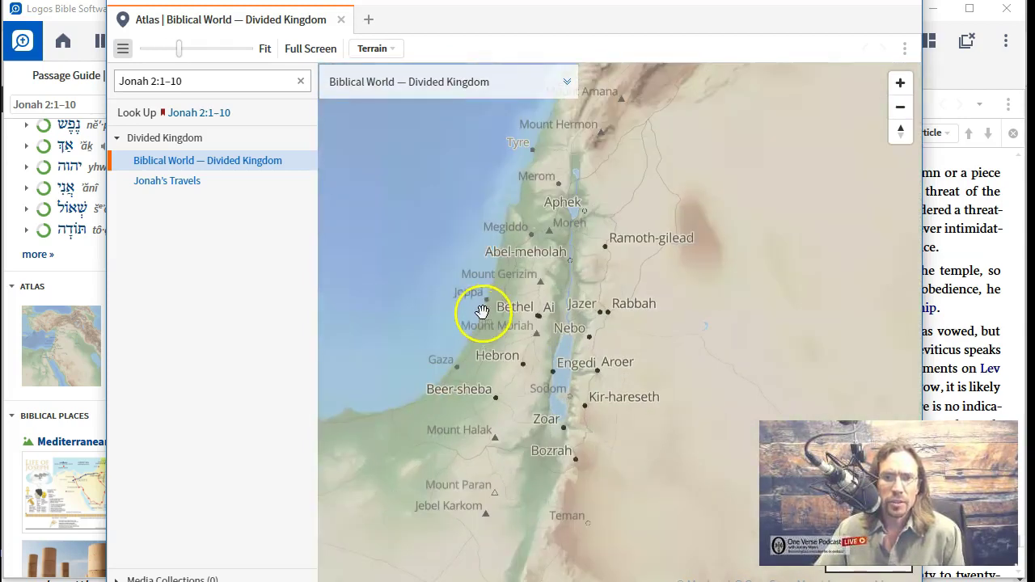
pyautogui.moveTo(485, 305)
pyautogui.scroll(-3, 477, 302)
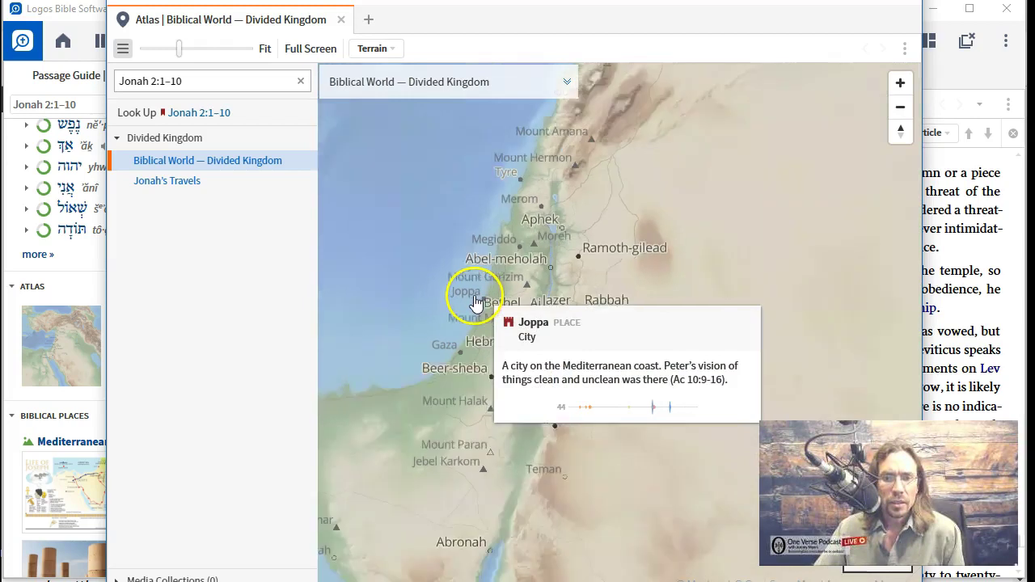
pyautogui.scroll(-2, 475, 304)
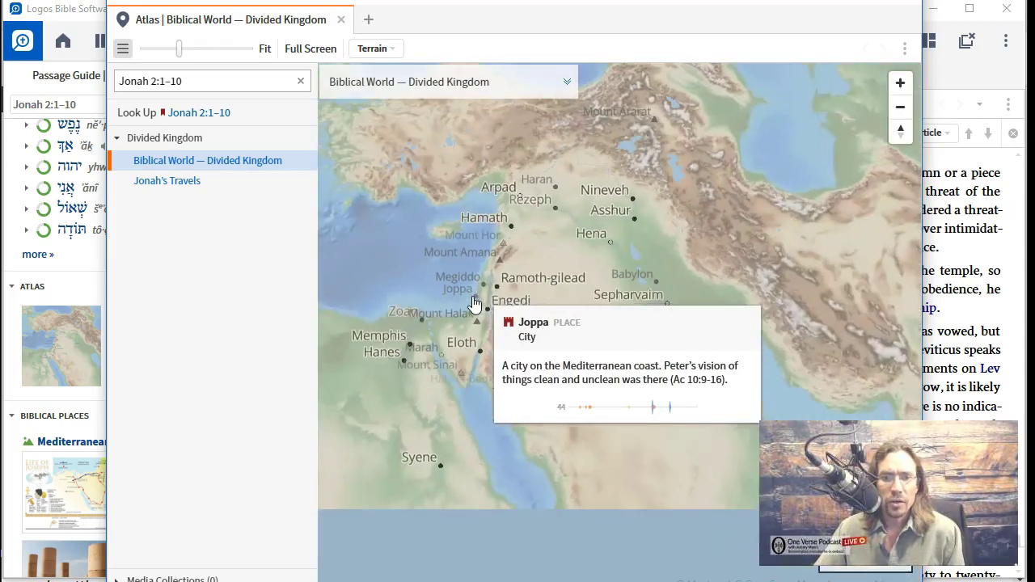
pyautogui.moveTo(404, 254); pyautogui.dragTo(769, 338)
pyautogui.moveTo(461, 282); pyautogui.dragTo(804, 325)
pyautogui.moveTo(582, 240); pyautogui.dragTo(672, 348)
pyautogui.moveTo(458, 393); pyautogui.dragTo(626, 312)
pyautogui.moveTo(492, 337); pyautogui.dragTo(553, 293)
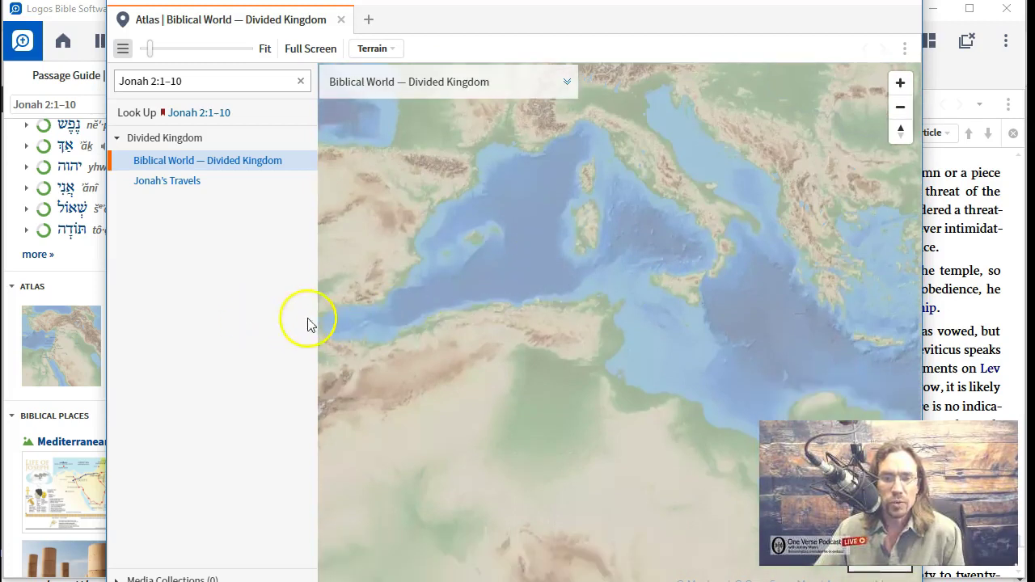
pyautogui.moveTo(630, 270); pyautogui.dragTo(376, 205)
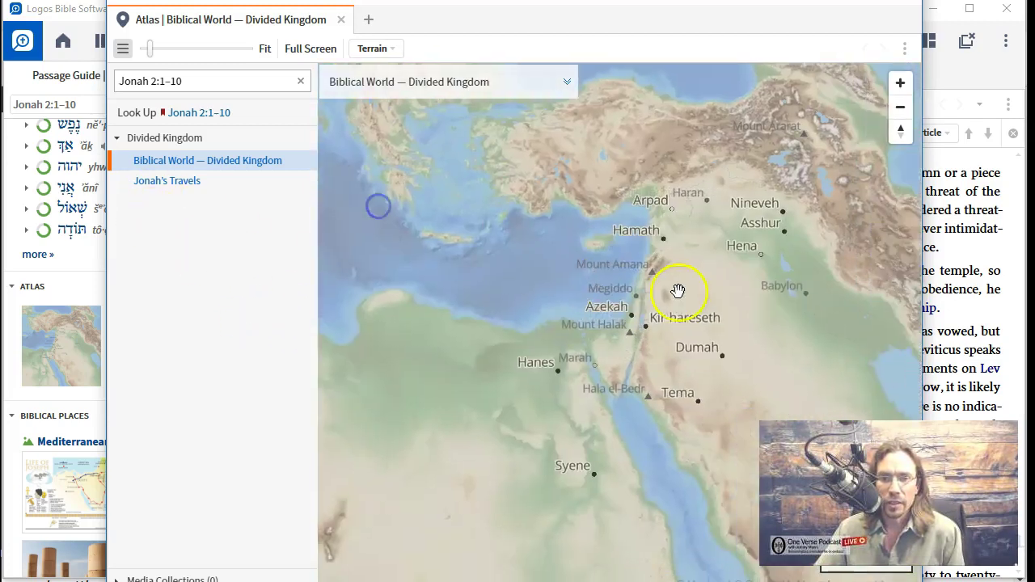
pyautogui.moveTo(679, 289); pyautogui.dragTo(497, 329)
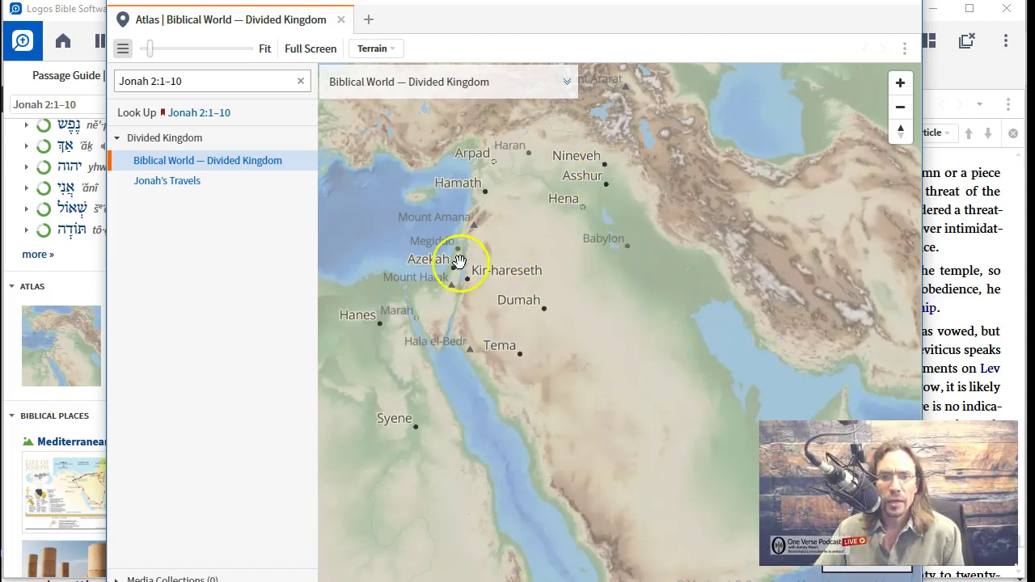
pyautogui.scroll(1, 459, 270)
pyautogui.scroll(1, 461, 270)
pyautogui.scroll(1, 474, 260)
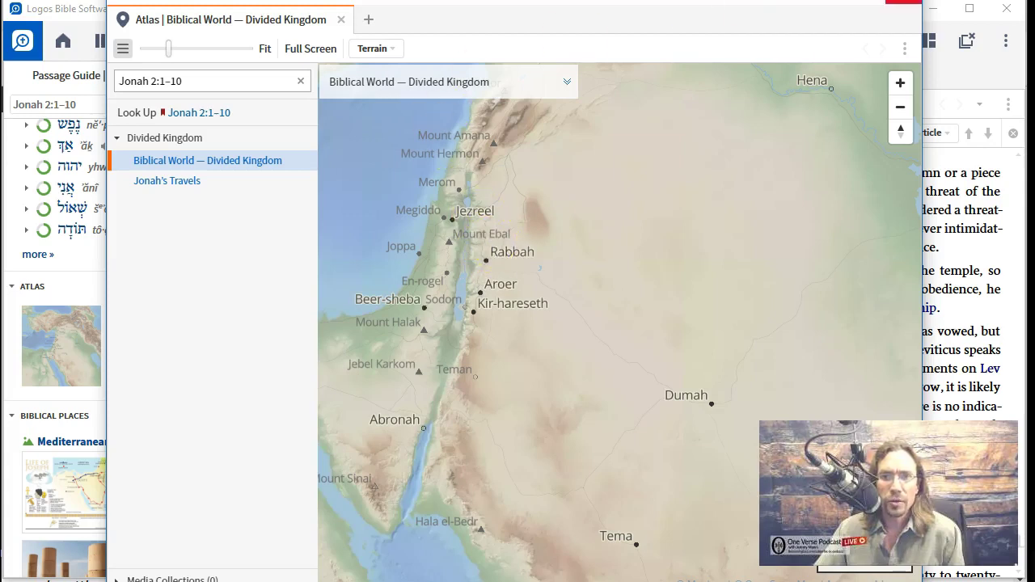
# Switch the atlas to the Jonah's Travels map and bring the Turkish coast route into view.
pyautogui.click(154, 187)
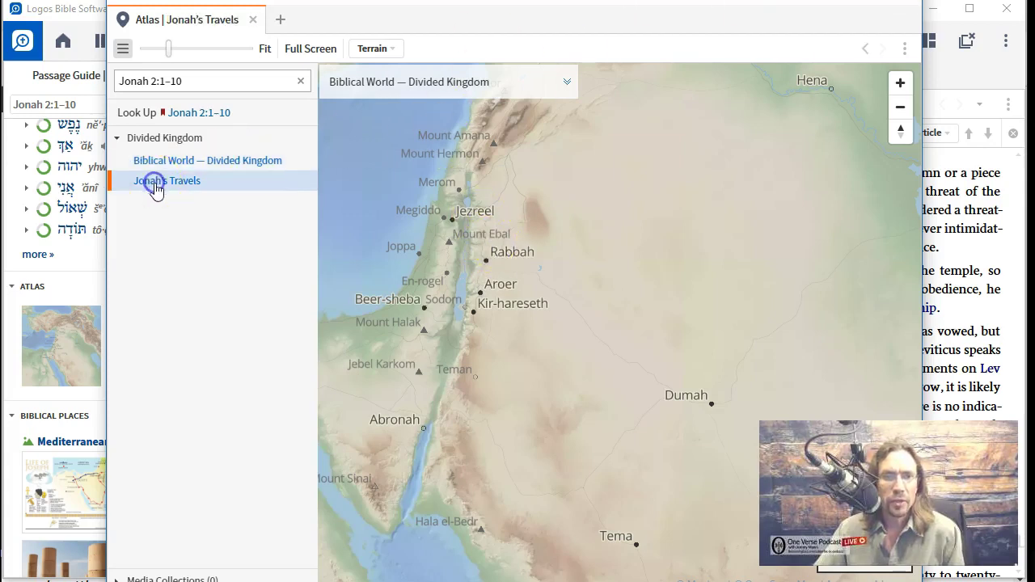
pyautogui.click(535, 468)
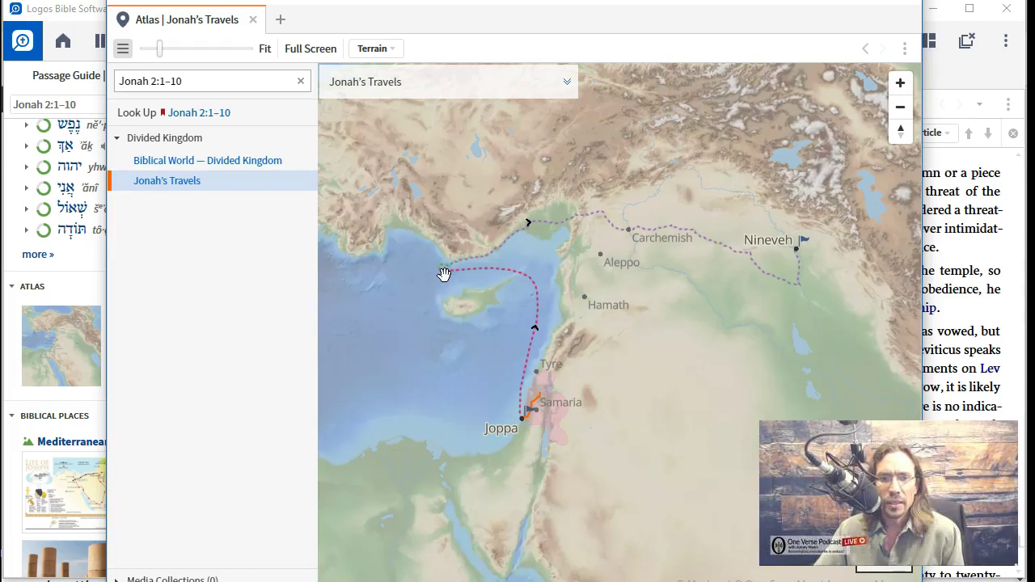
pyautogui.scroll(4, 444, 279)
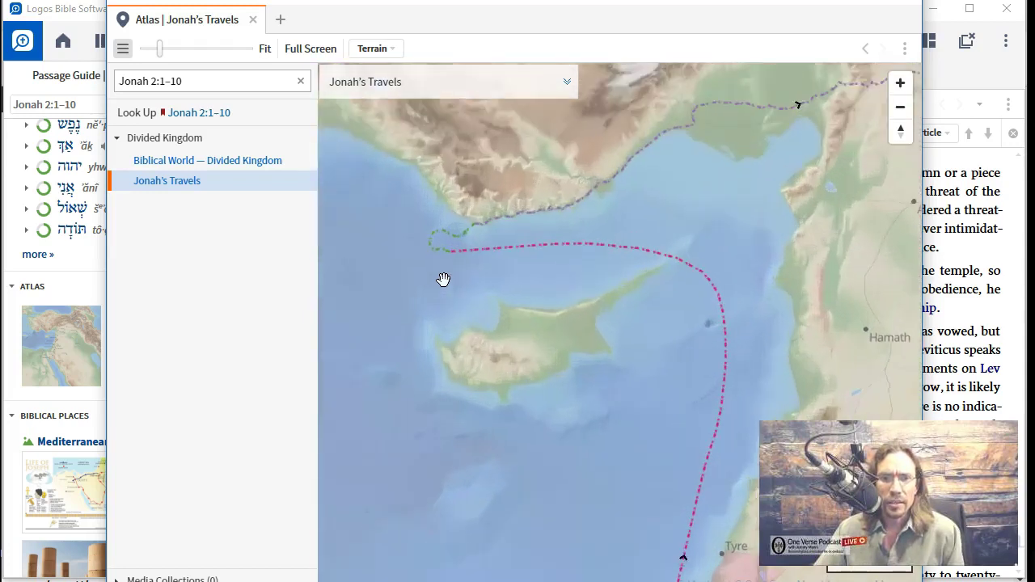
pyautogui.moveTo(442, 234); pyautogui.dragTo(423, 364)
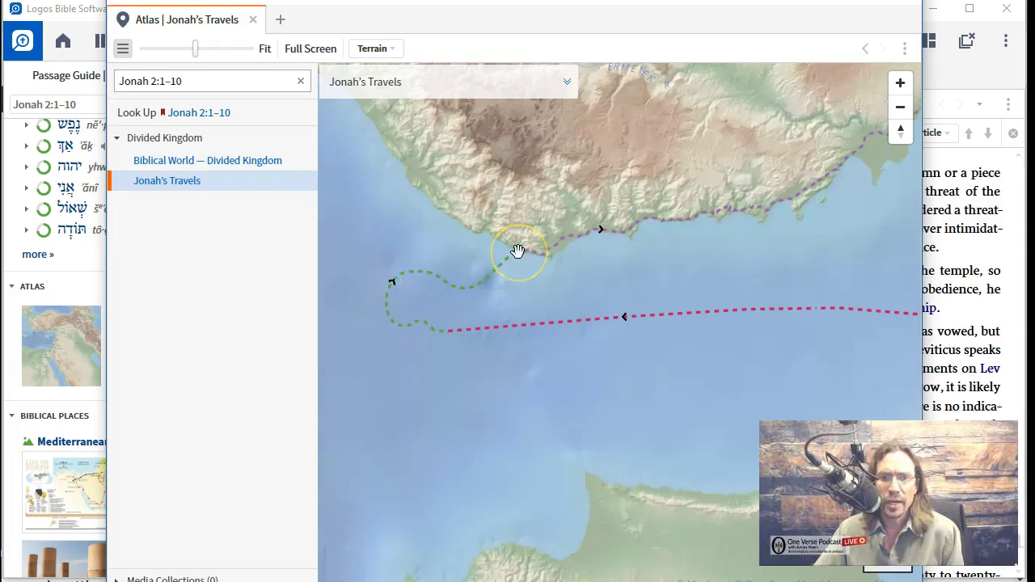
# Zoom and pan the map along the route from Joppa past Cyprus to Nineveh.
pyautogui.scroll(-2, 517, 252)
pyautogui.scroll(-2, 518, 252)
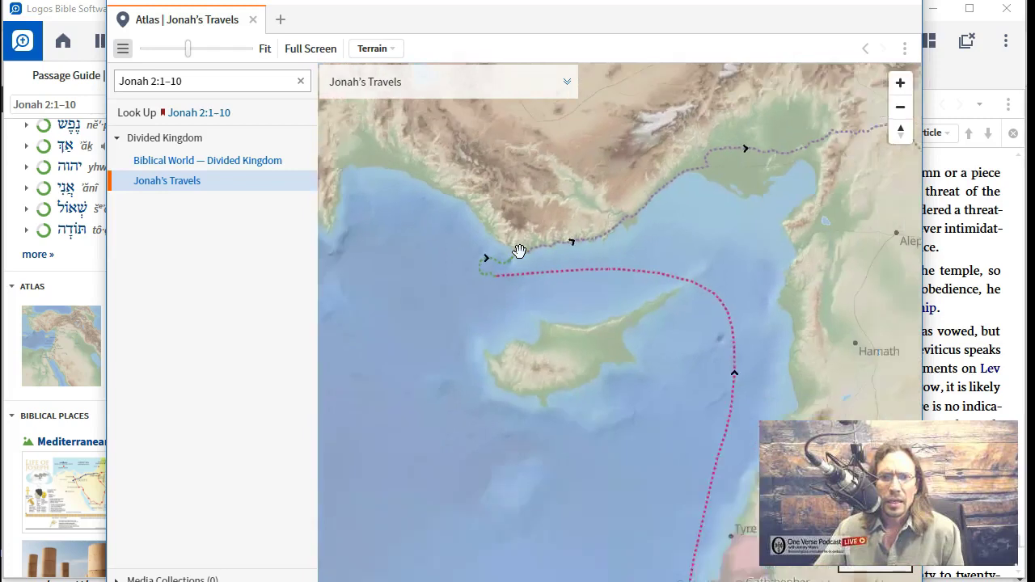
pyautogui.scroll(-1, 519, 251)
pyautogui.scroll(-1, 524, 259)
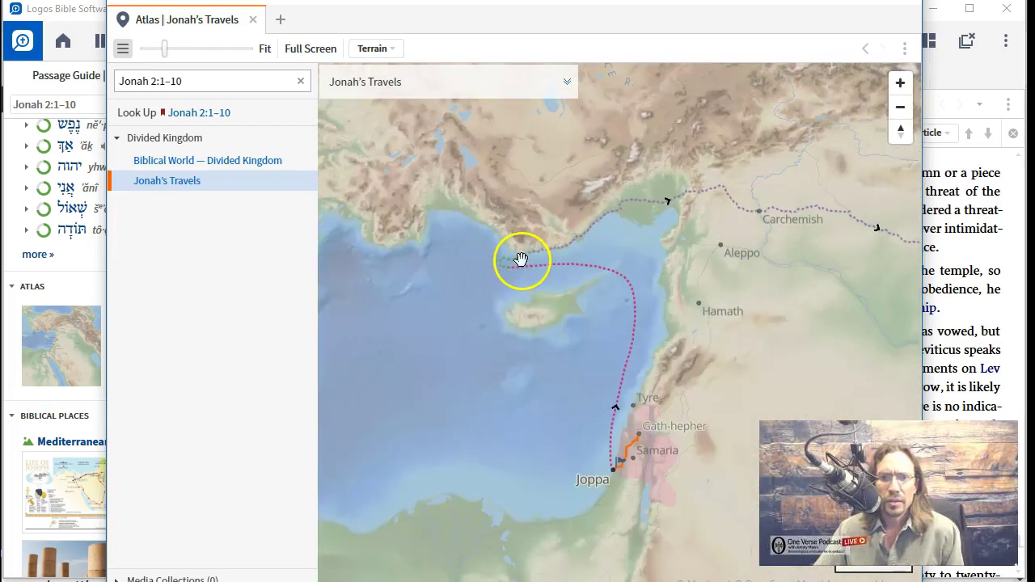
pyautogui.moveTo(555, 323); pyautogui.dragTo(328, 344)
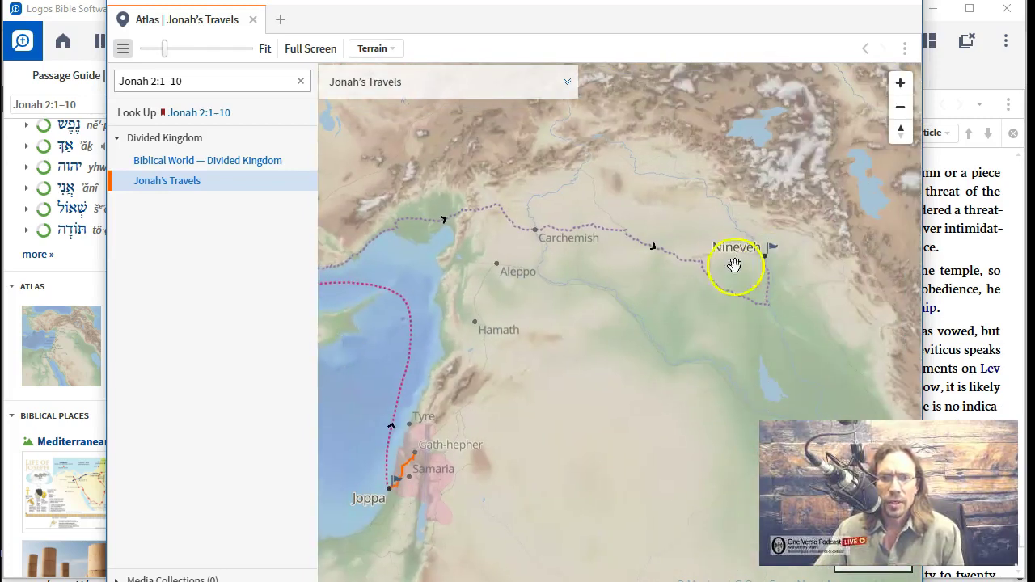
pyautogui.moveTo(404, 364); pyautogui.dragTo(575, 365)
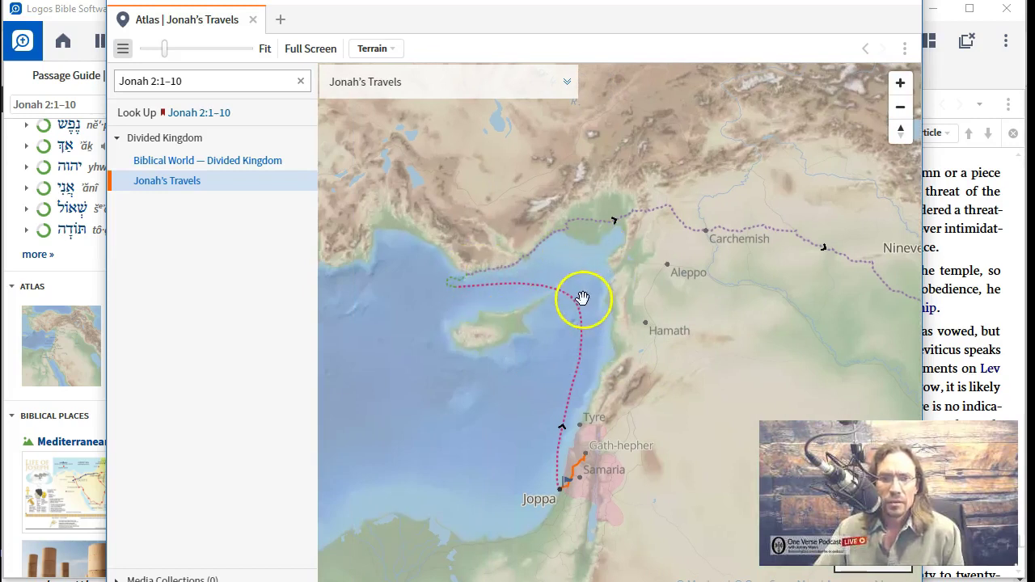
pyautogui.scroll(1, 597, 283)
pyautogui.scroll(1, 597, 282)
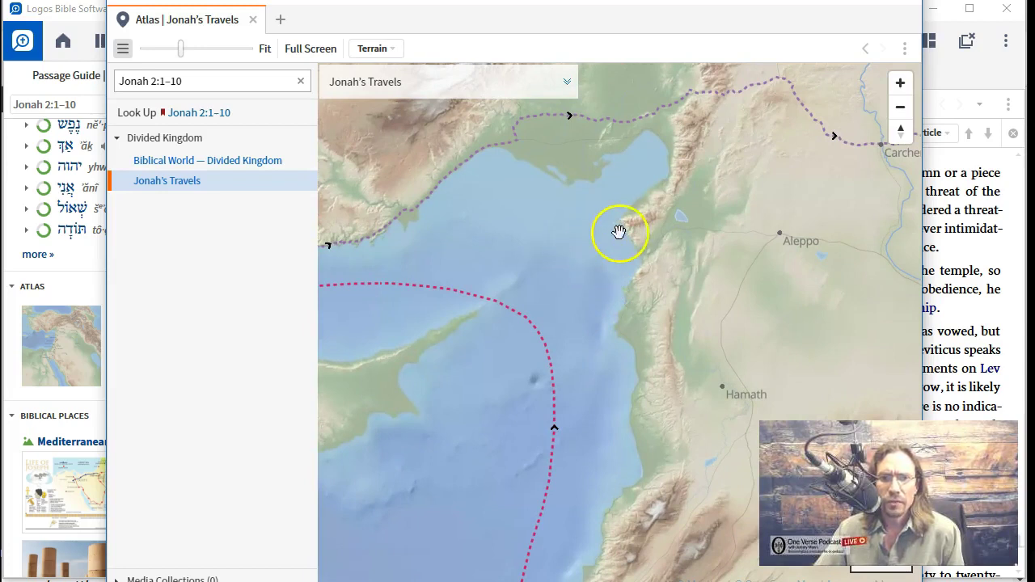
pyautogui.moveTo(559, 281); pyautogui.dragTo(645, 279)
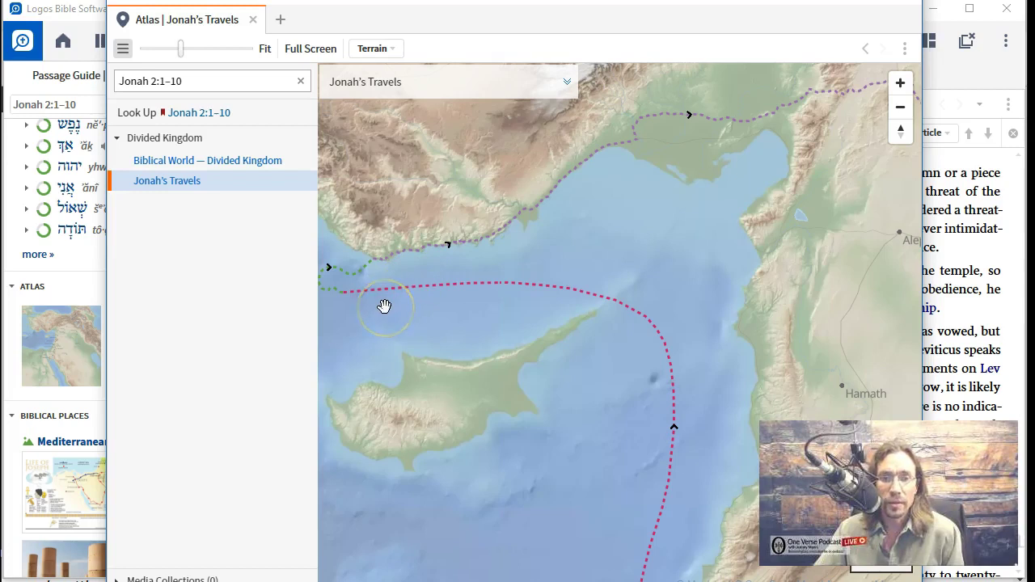
pyautogui.scroll(-1, 437, 331)
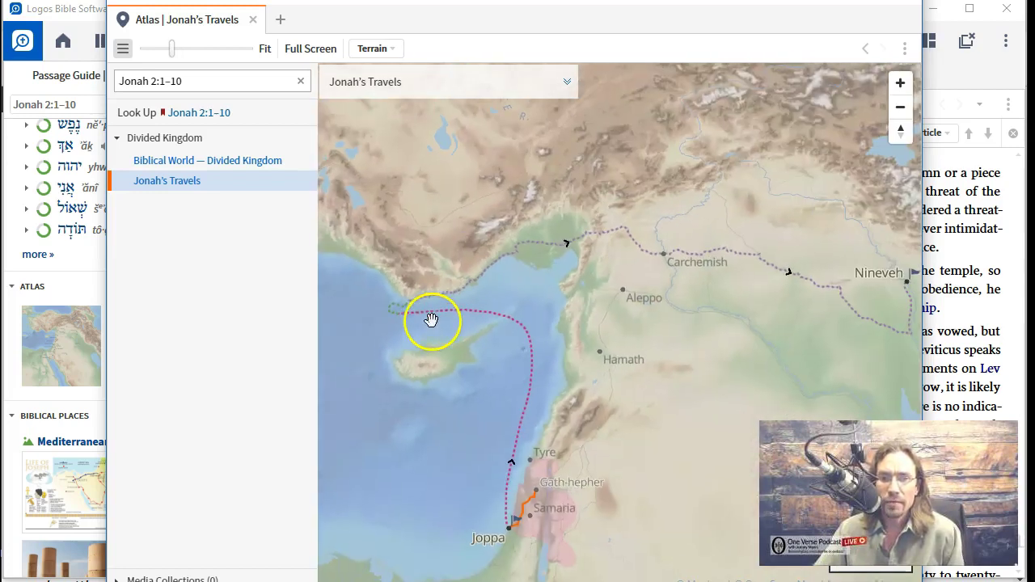
pyautogui.scroll(-1, 437, 331)
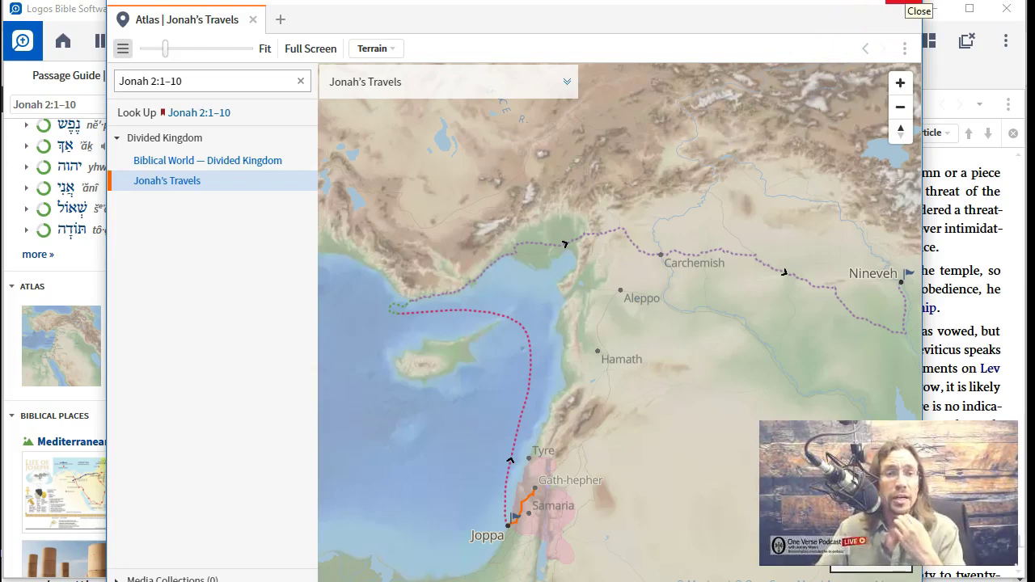
# Bring up the map's context menu and dismiss it with Esc without choosing an option.
pyautogui.rightClick(458, 303)
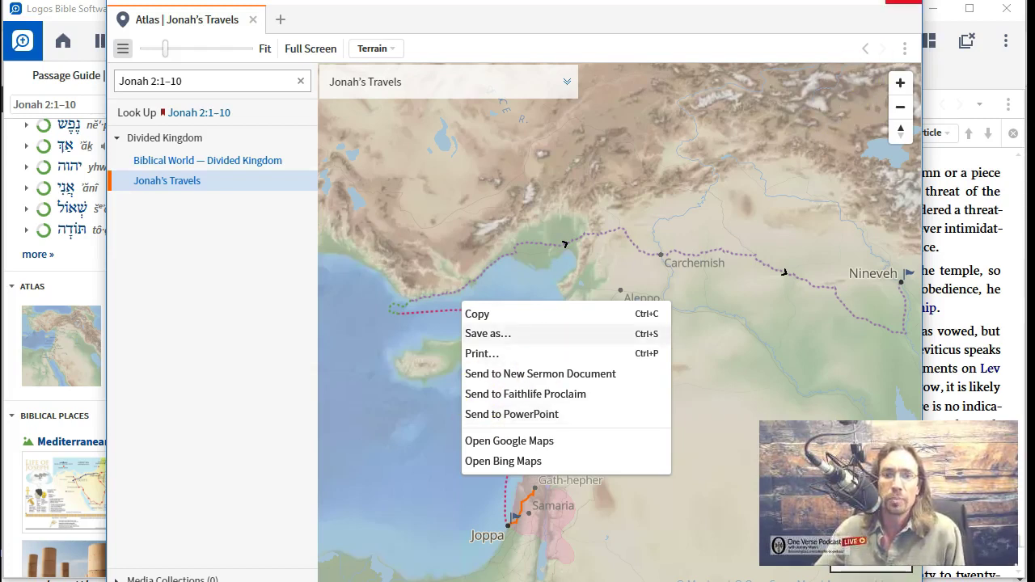
pyautogui.press('Escape')
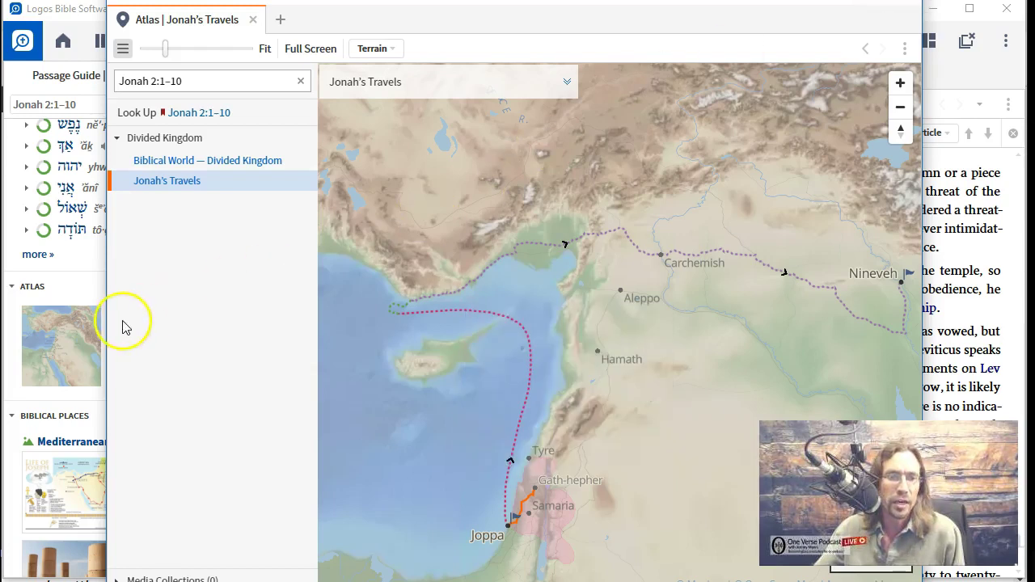
# Close the Atlas and open the 'Palace Ruins and Harbor Area, Caesarea' photo in full.
pyautogui.click(903, 2)
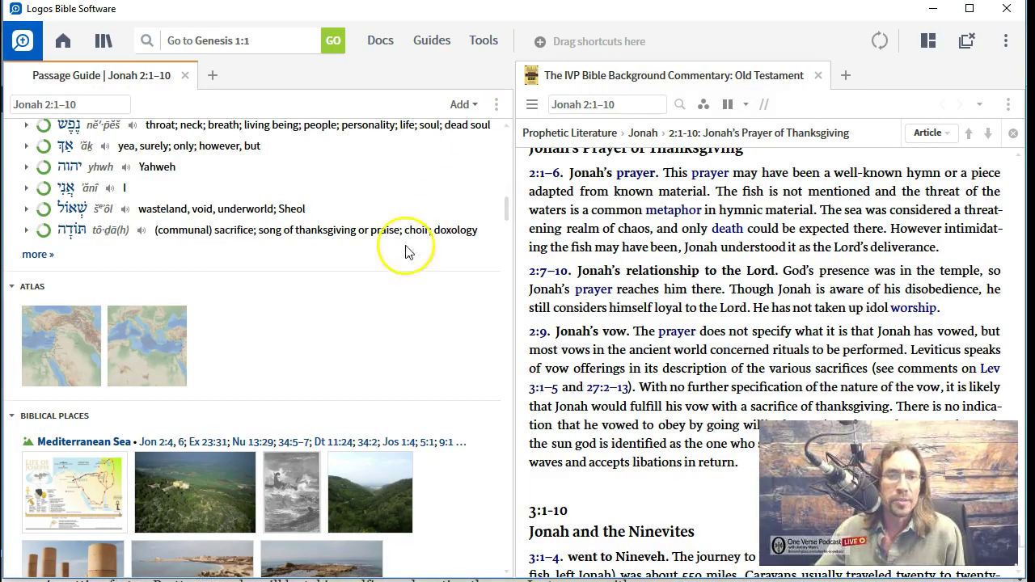
pyautogui.scroll(-4, 323, 312)
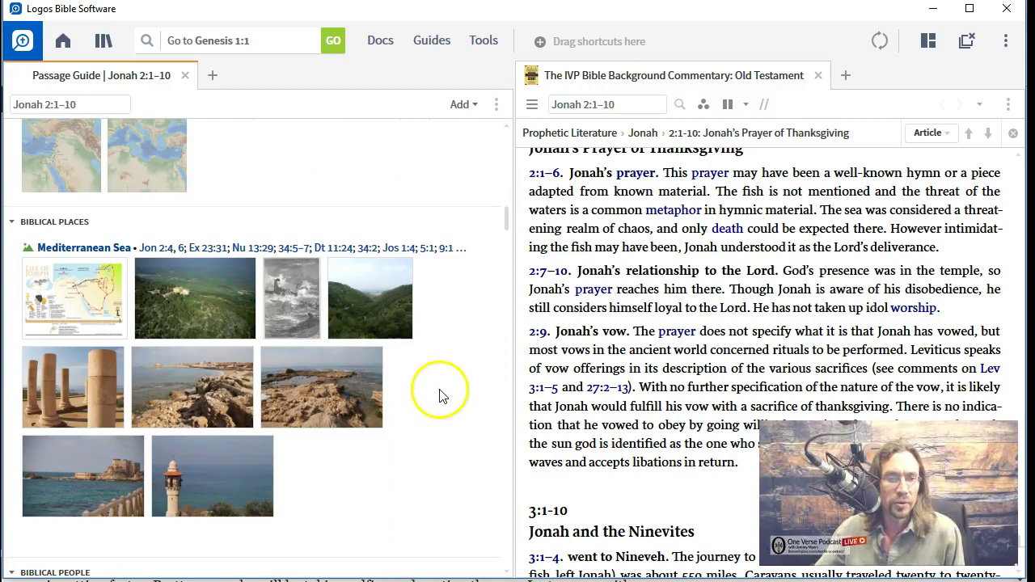
pyautogui.scroll(-2, 203, 307)
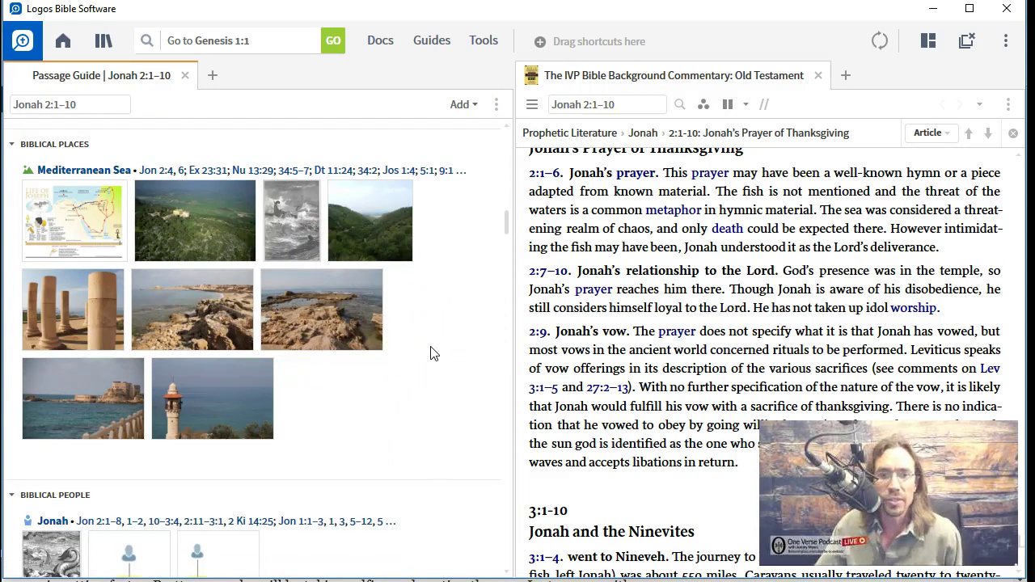
pyautogui.click(176, 316)
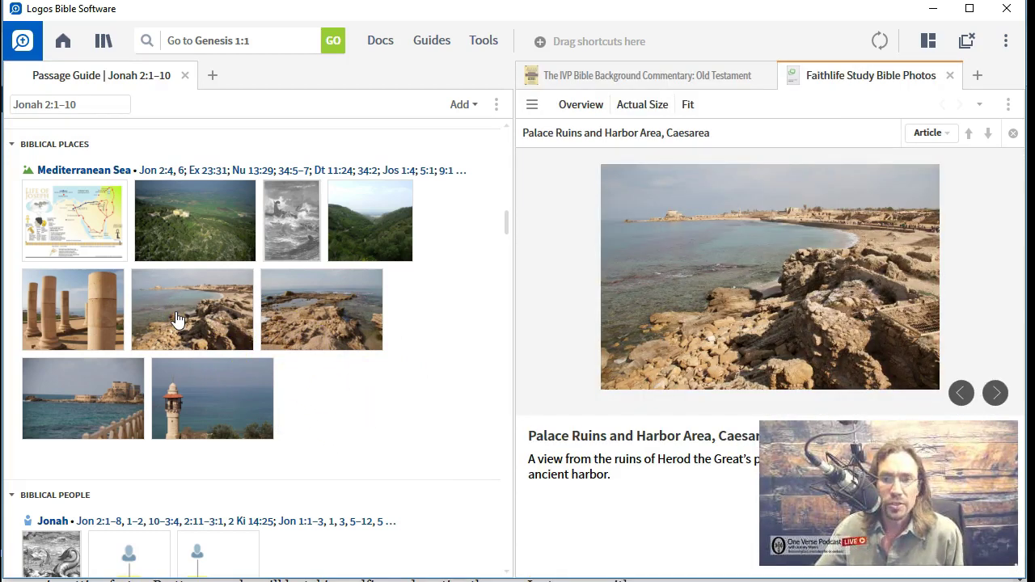
# Scroll the Passage Guide past Outlines and Literary Typing to the Cultural Concepts section.
pyautogui.scroll(-8, 297, 314)
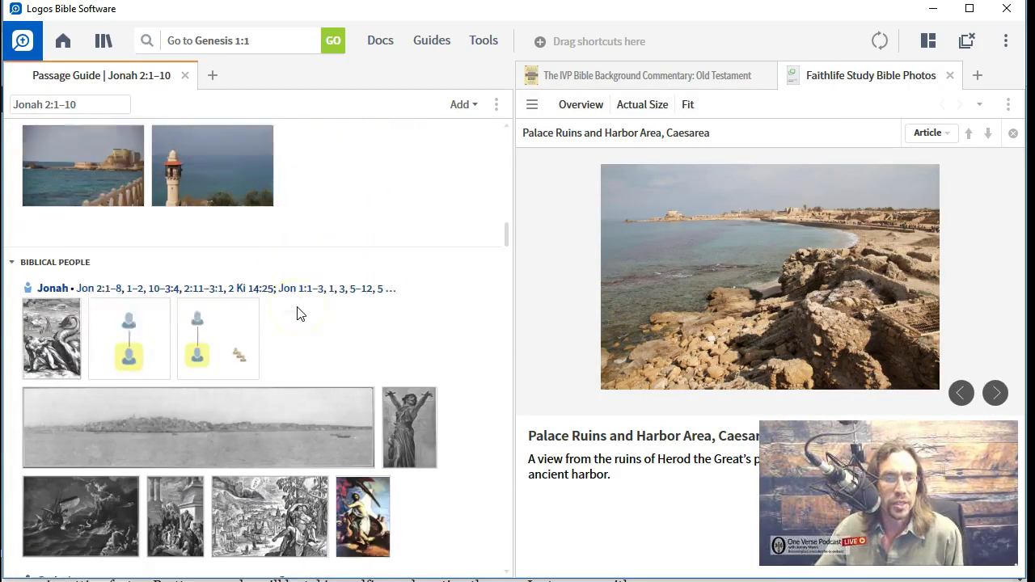
pyautogui.scroll(-7, 439, 288)
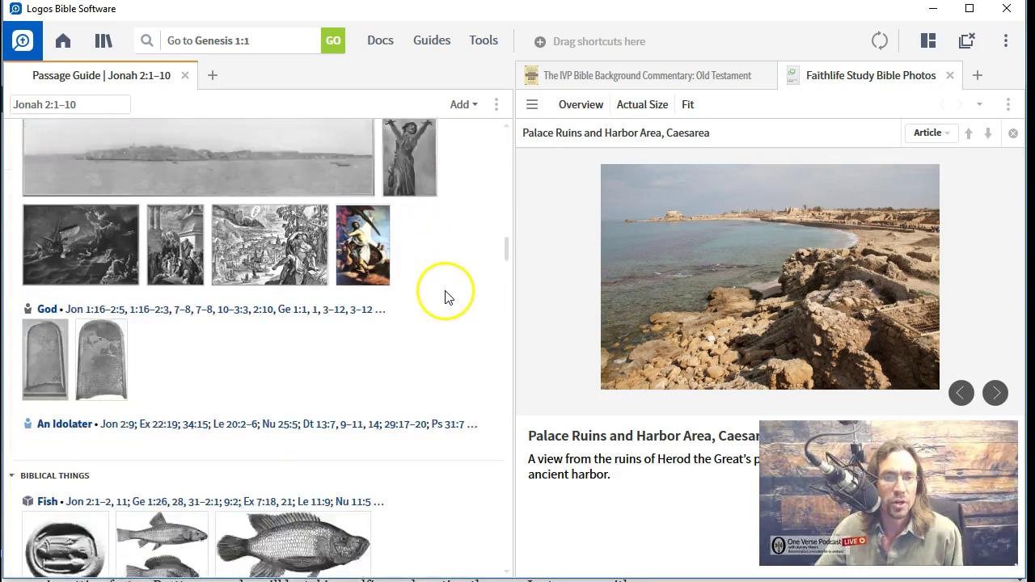
pyautogui.scroll(-6, 443, 297)
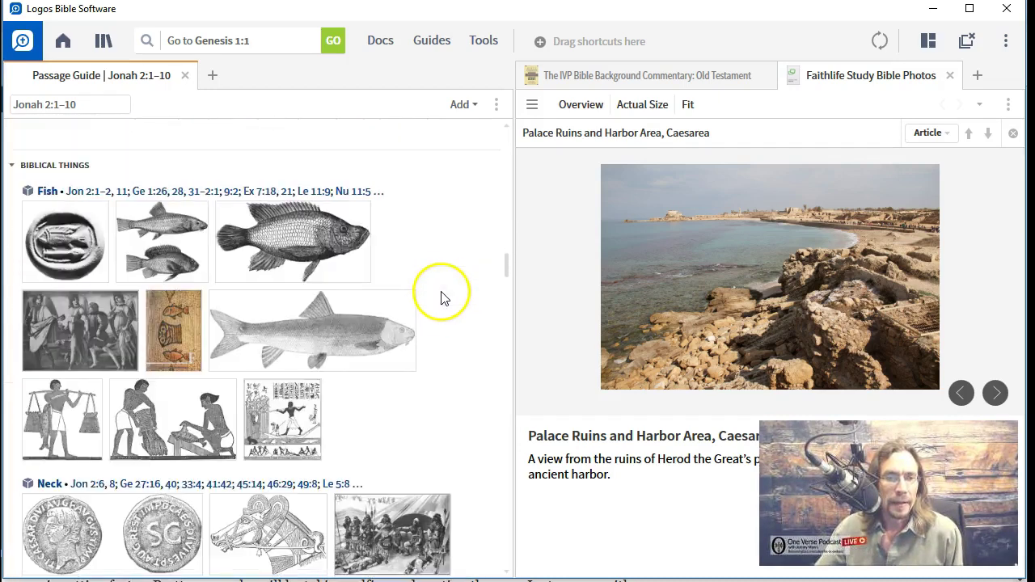
pyautogui.scroll(-8, 330, 321)
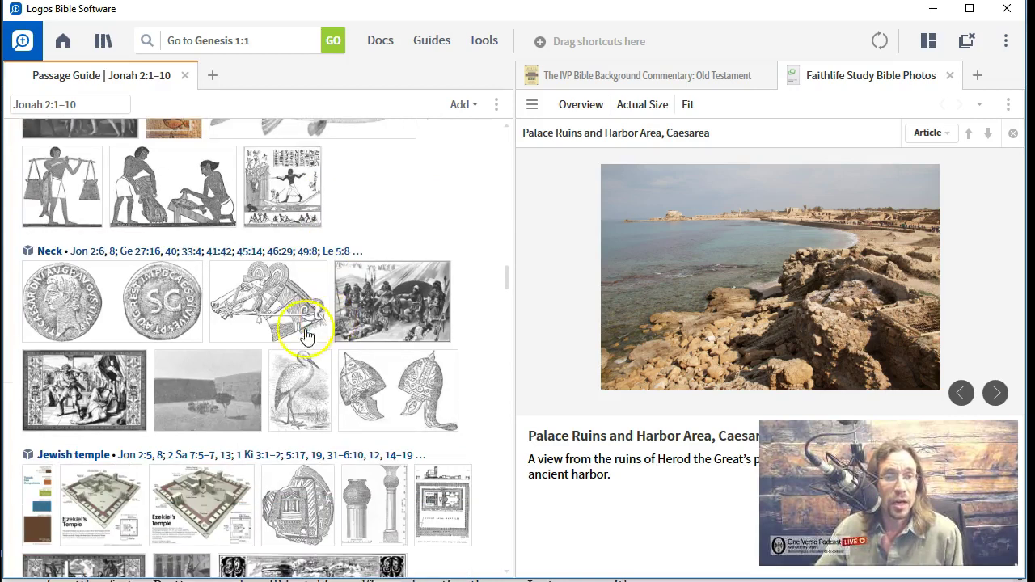
pyautogui.scroll(-2, 247, 328)
pyautogui.scroll(-3, 230, 267)
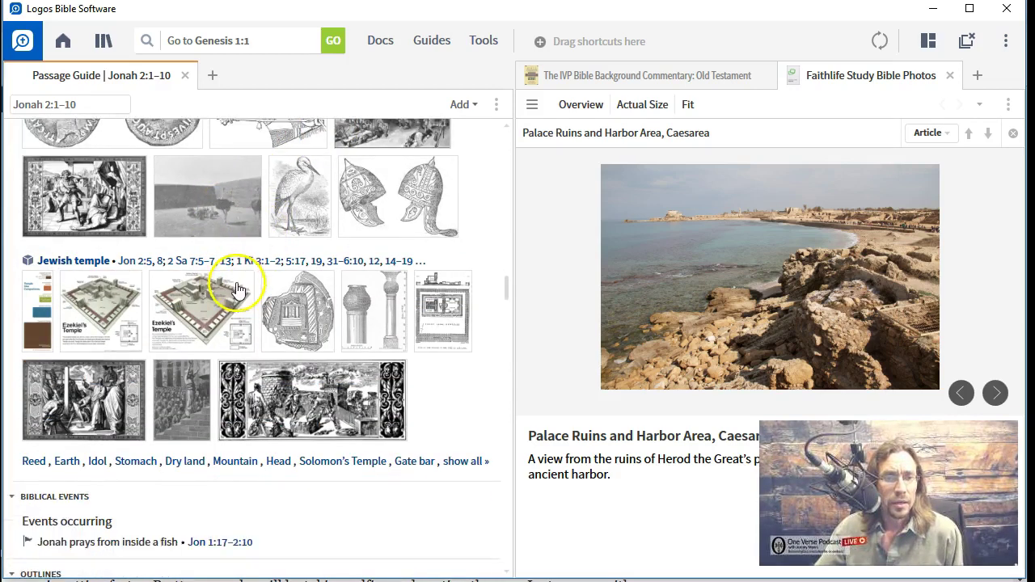
pyautogui.scroll(5, 233, 293)
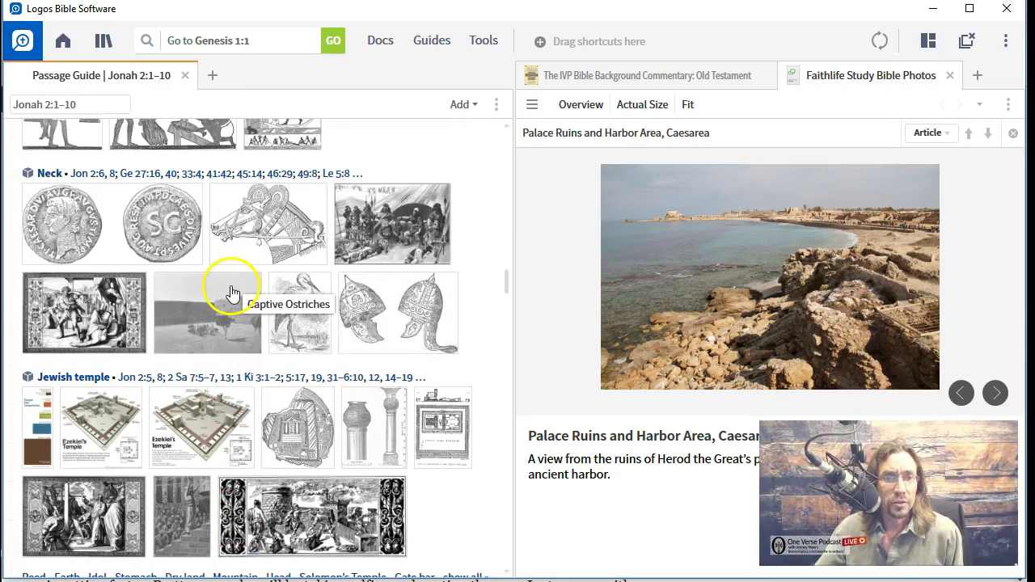
pyautogui.scroll(-7, 197, 300)
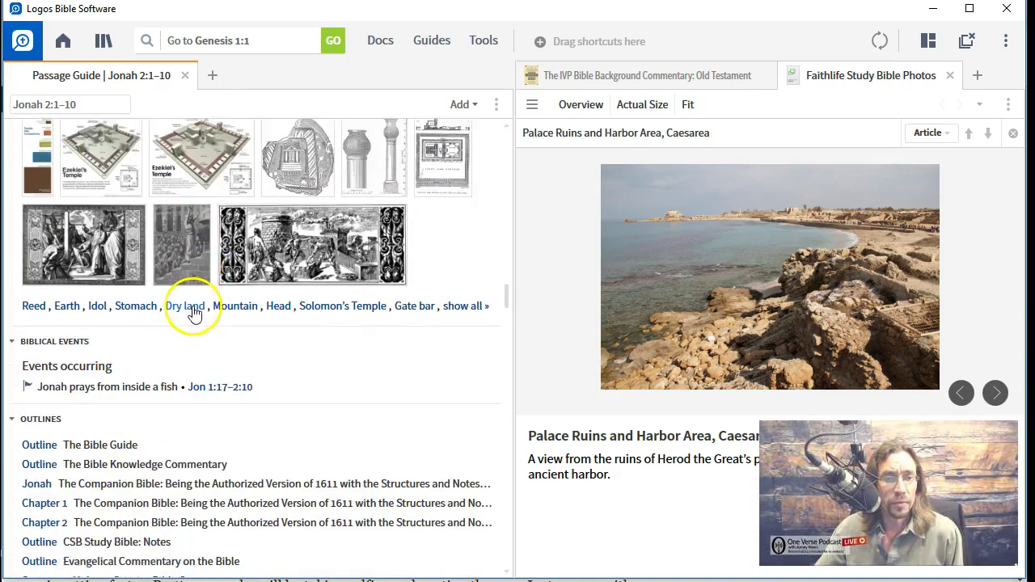
pyautogui.scroll(-4, 194, 311)
pyautogui.scroll(-2, 194, 306)
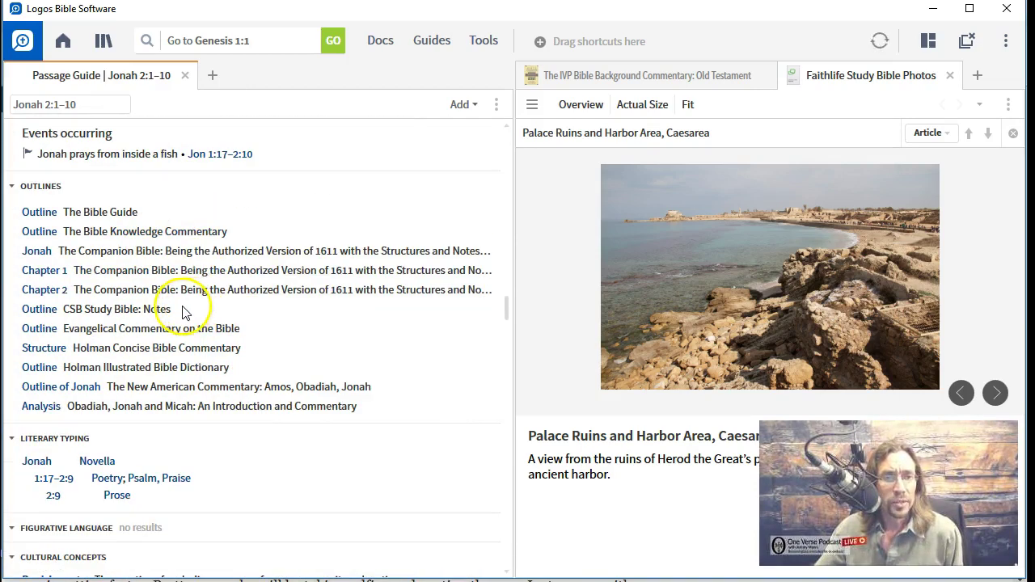
pyautogui.scroll(-10, 186, 331)
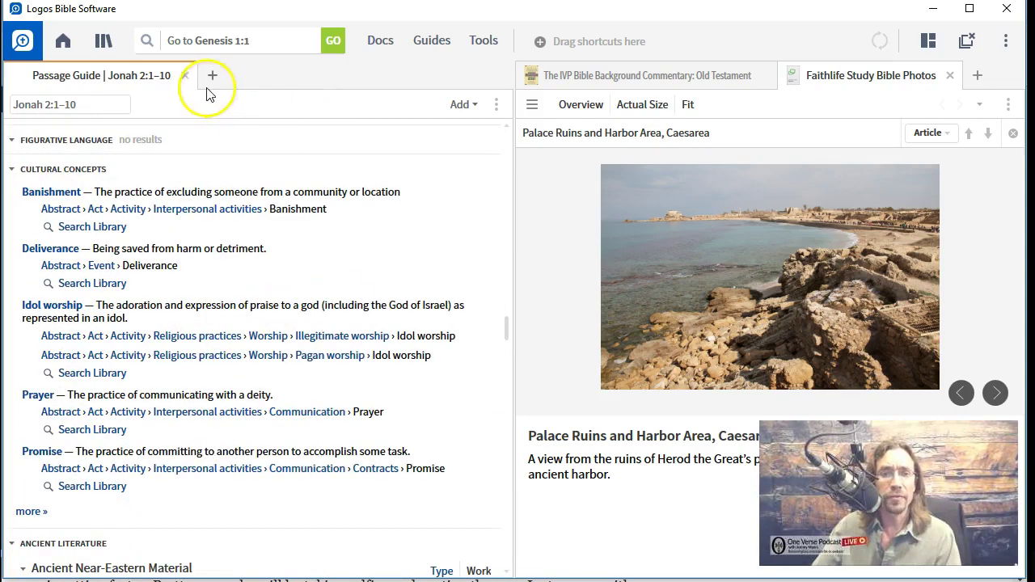
# Close the Jonah Passage Guide, Faithlife Photos and IVP tabs, then choose Guides > Theology Guide.
pyautogui.click(185, 75)
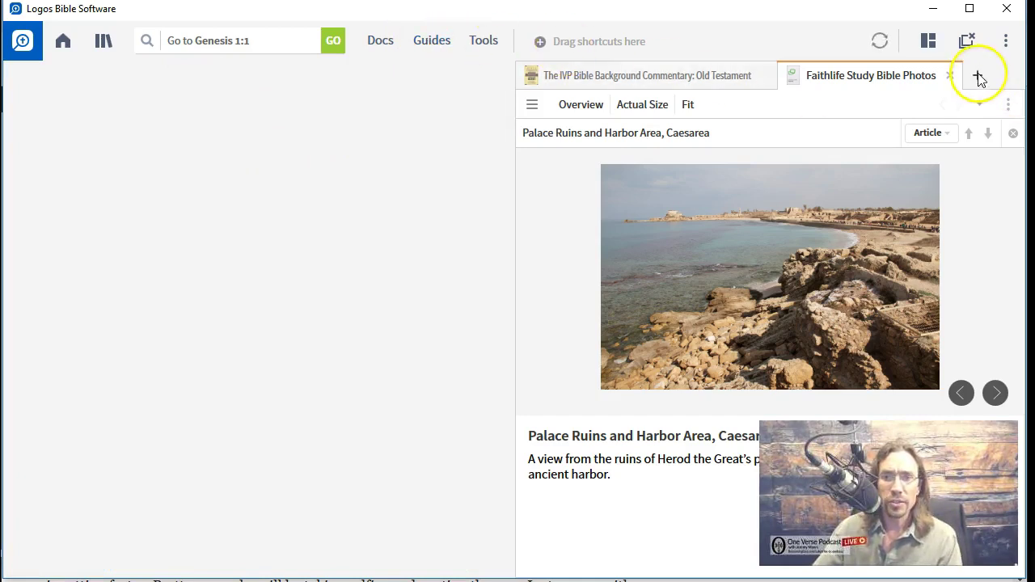
pyautogui.click(951, 76)
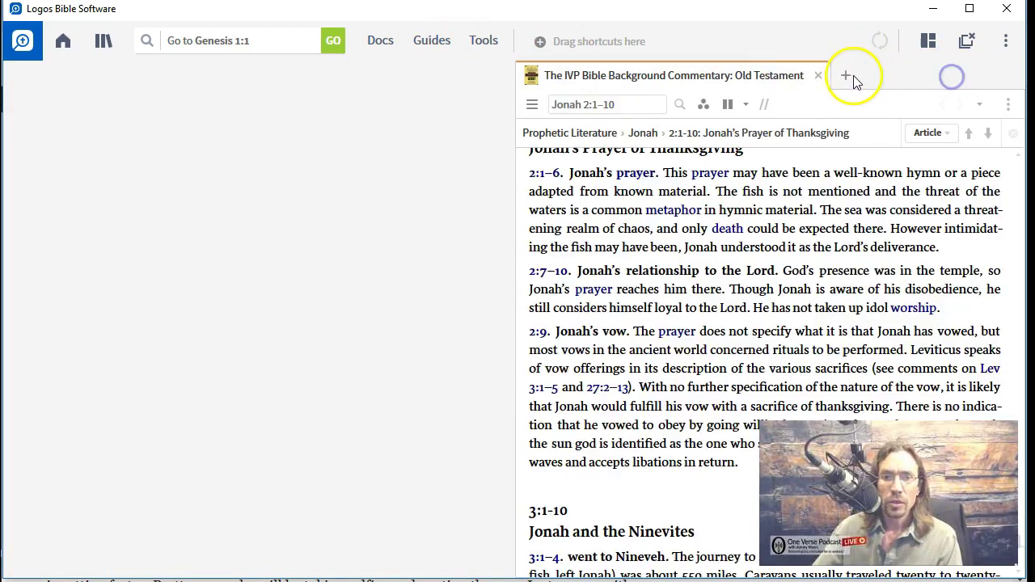
pyautogui.click(822, 76)
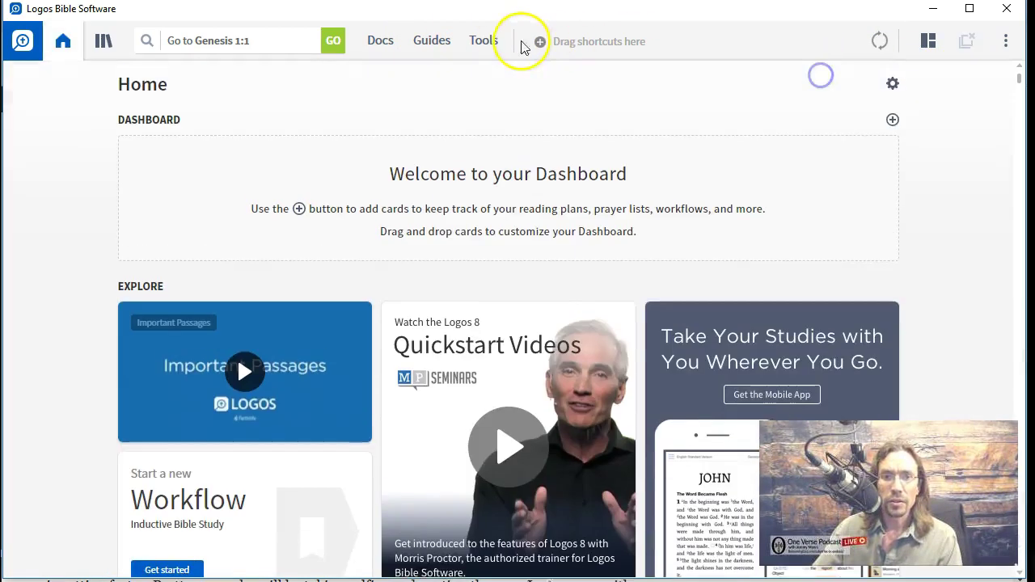
pyautogui.click(431, 40)
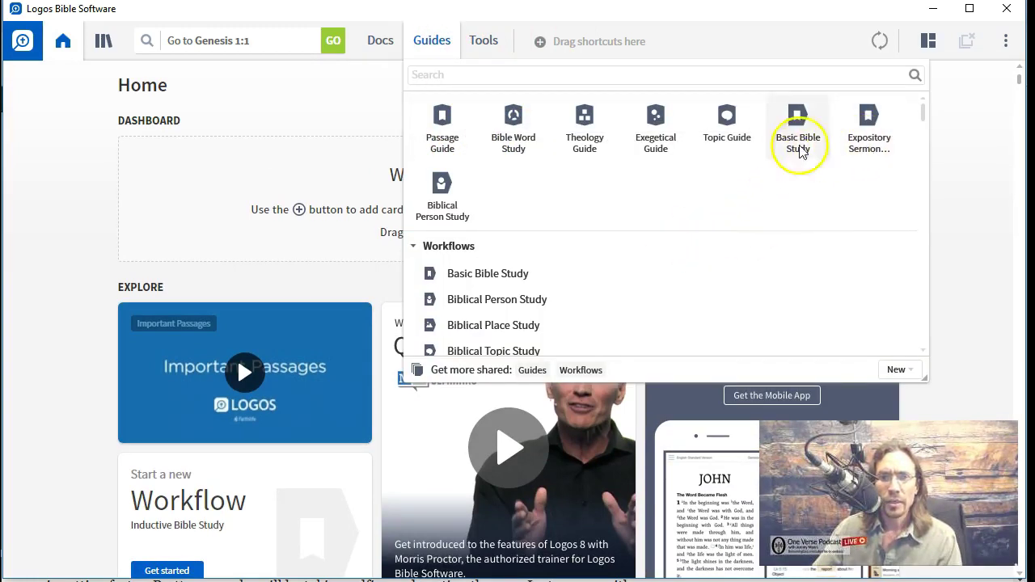
pyautogui.click(586, 129)
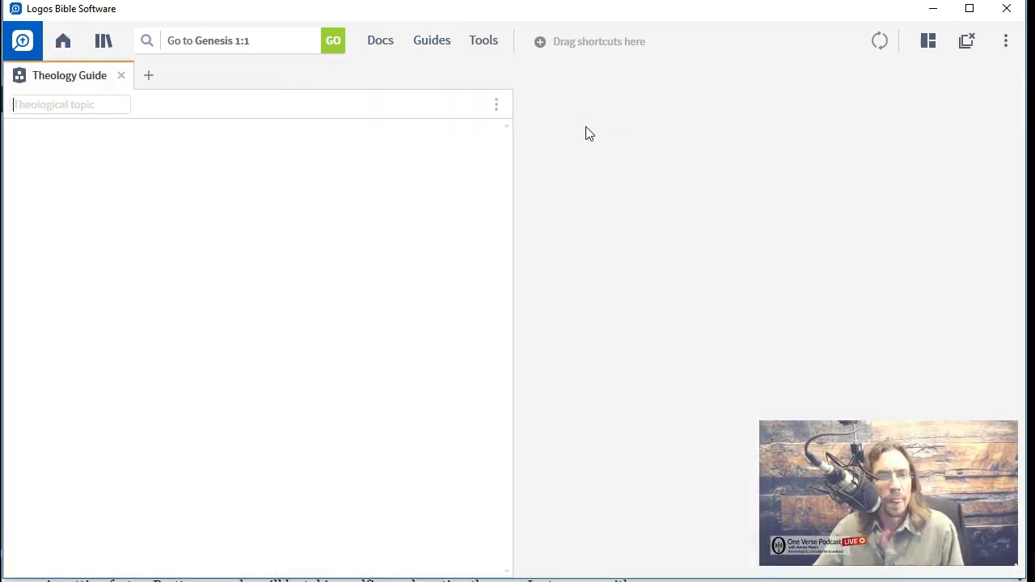
# Enter 'salvation' as the theological topic, loading Jesus' Accomplishment of Salvation.
pyautogui.click(72, 105)
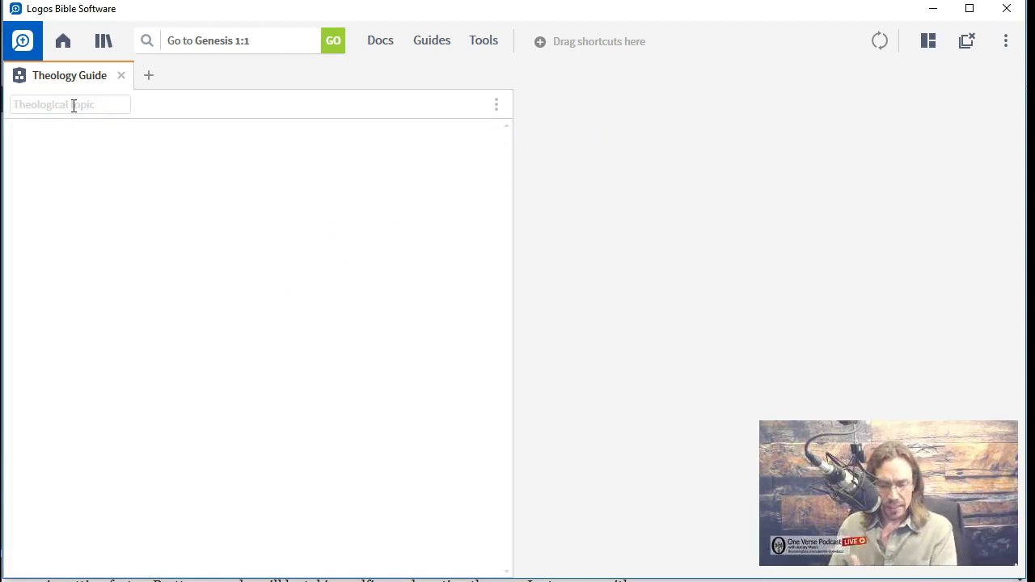
pyautogui.write('salvation')
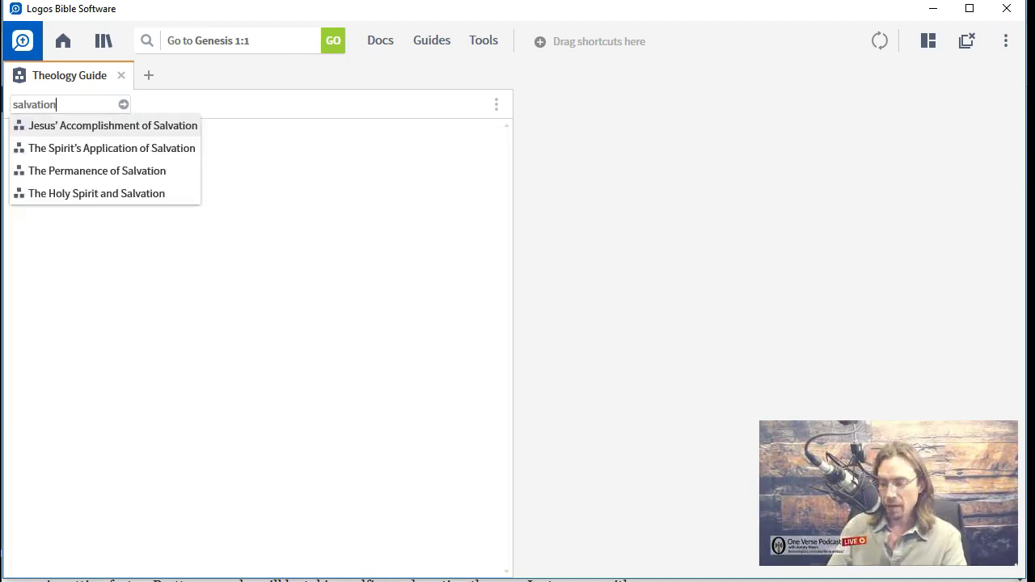
pyautogui.press('Return')
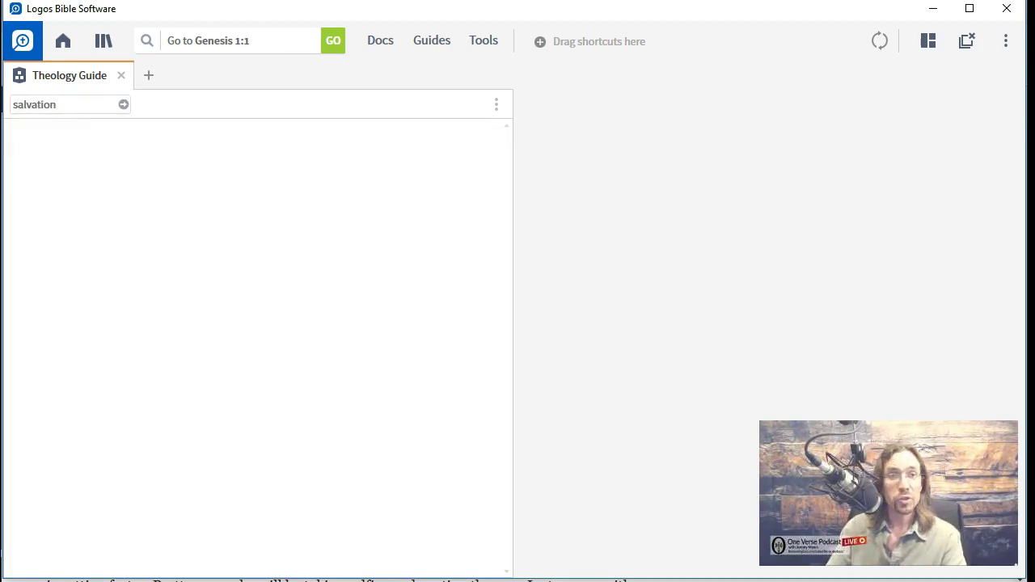
# Replace the topic title with 'salvation' again to list four alternative salvation topics.
pyautogui.click(60, 104)
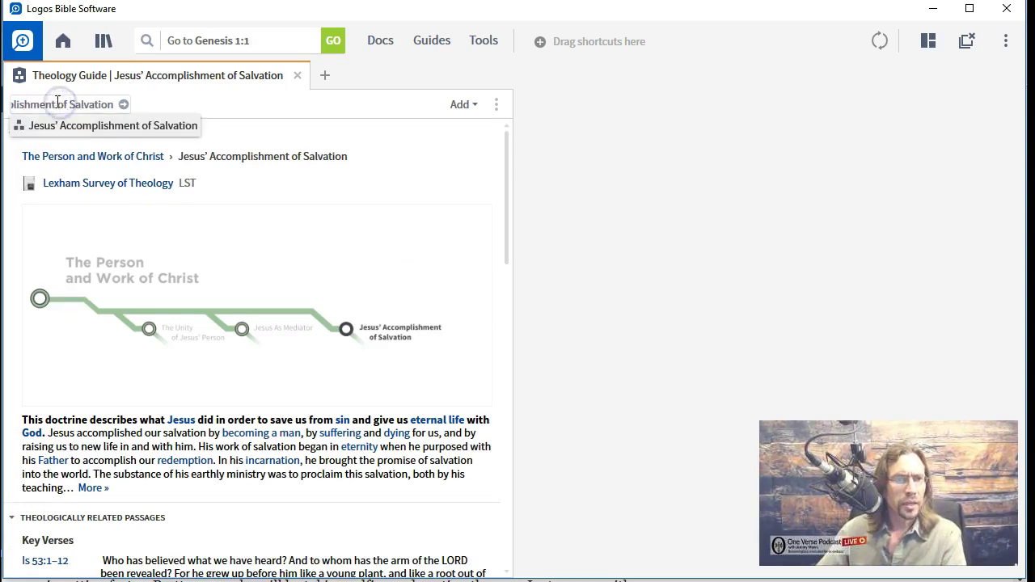
pyautogui.moveTo(58, 105); pyautogui.dragTo(7, 105)
pyautogui.click(45, 106)
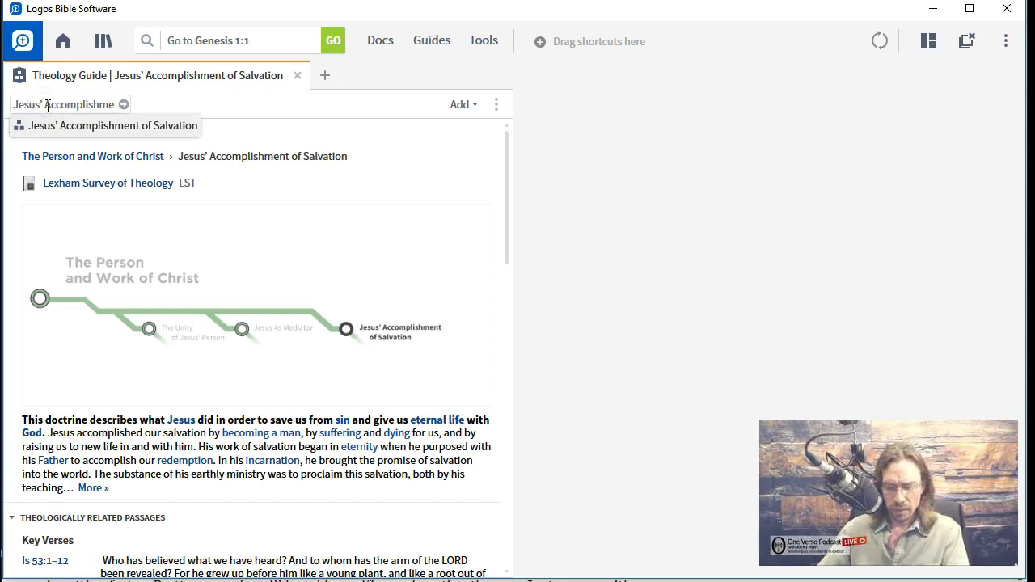
pyautogui.hotkey('ctrl', 'a')
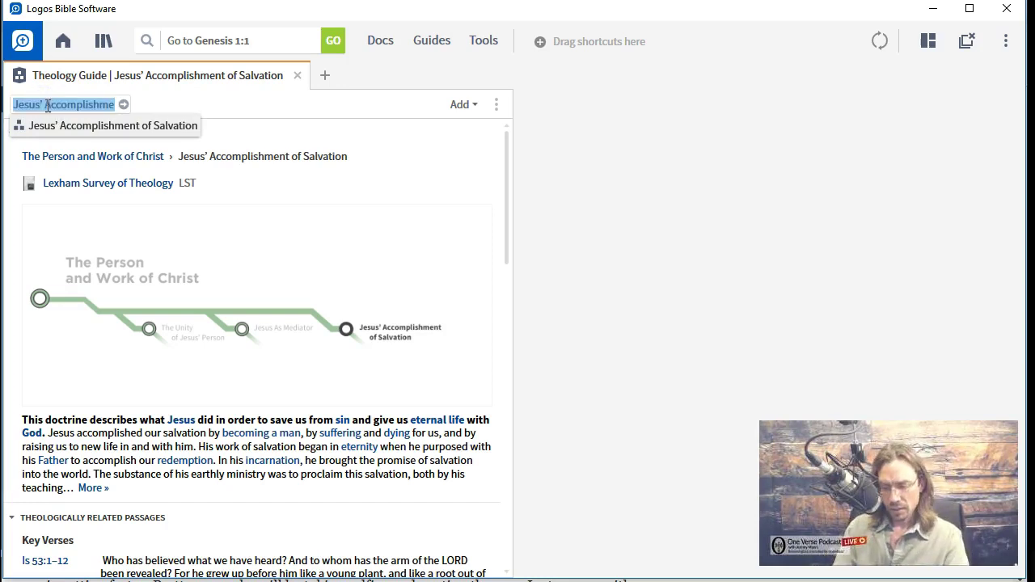
pyautogui.write('salvation')
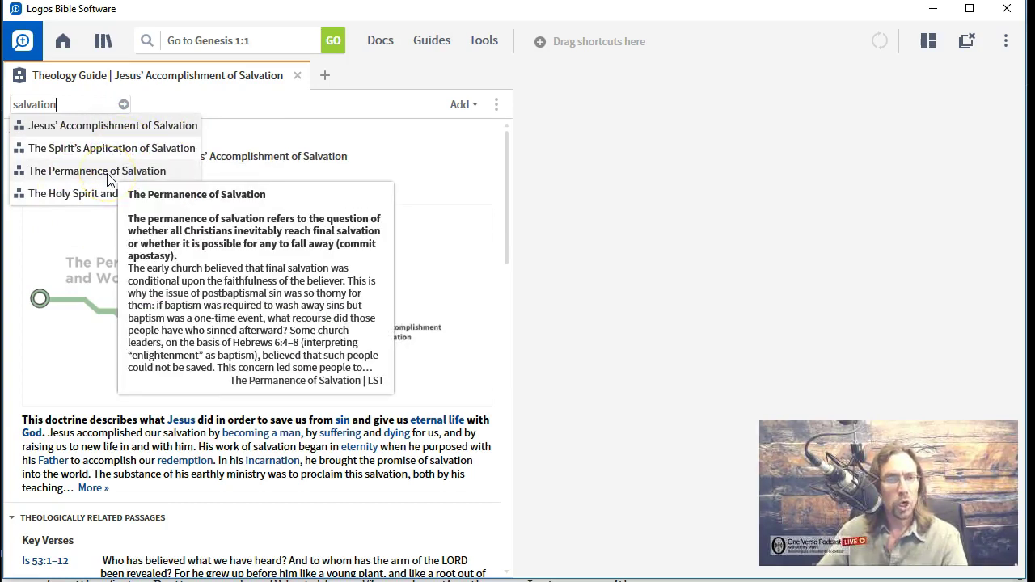
pyautogui.moveTo(91, 201)
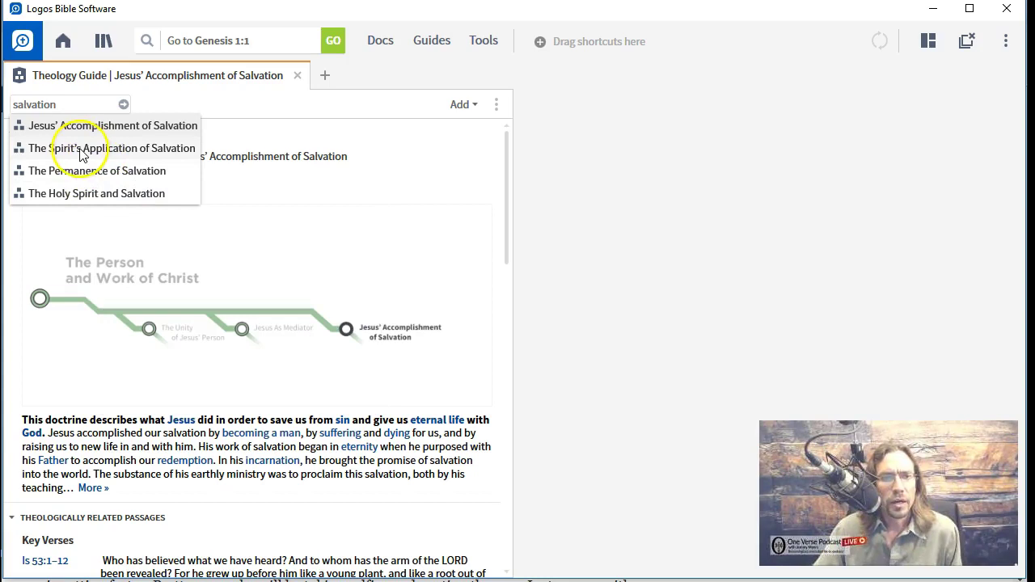
# Load The Permanence of Salvation topic in the Theology Guide.
pyautogui.click(68, 175)
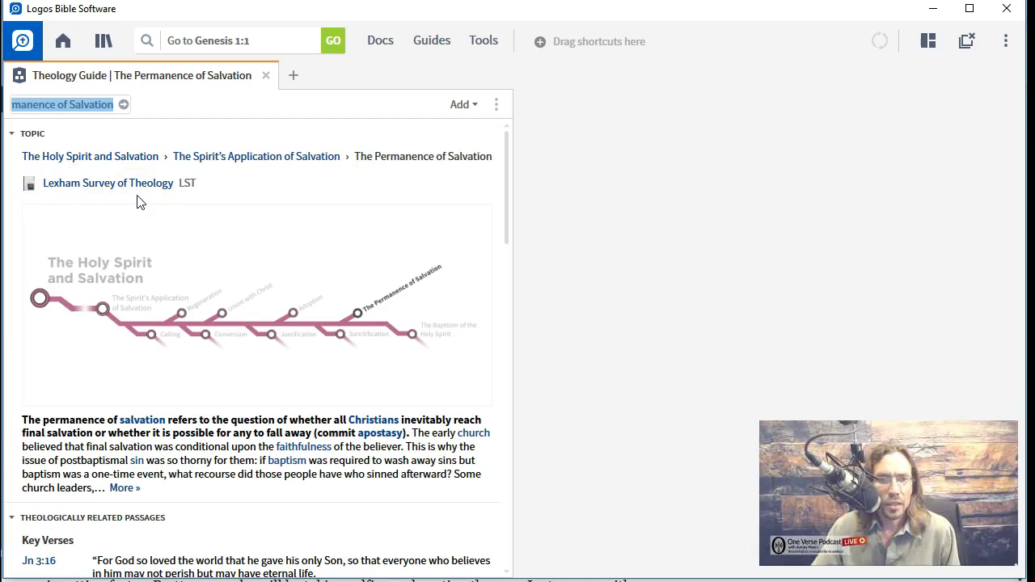
pyautogui.scroll(-2, 138, 202)
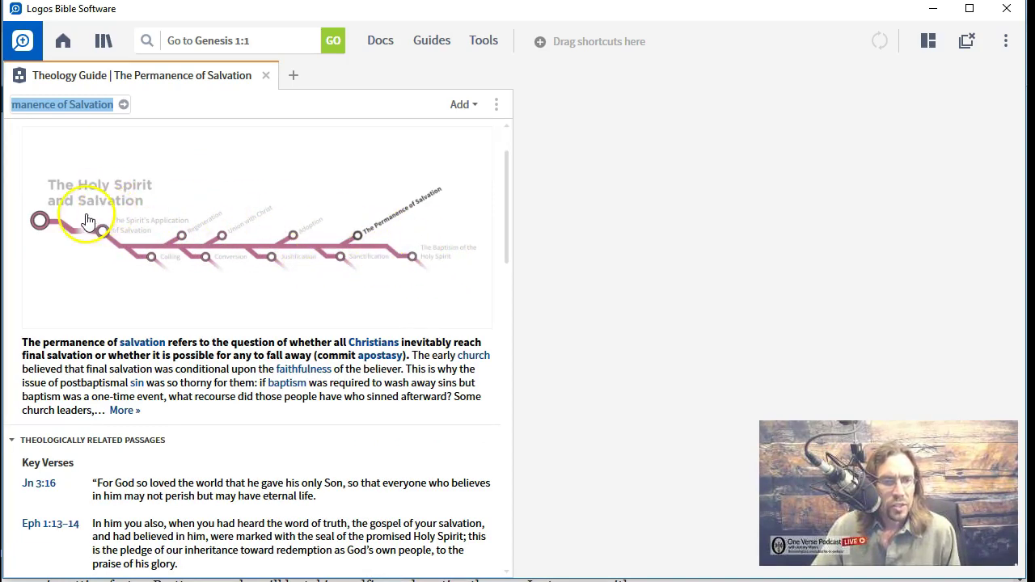
pyautogui.scroll(-1, 88, 222)
pyautogui.scroll(-5, 87, 221)
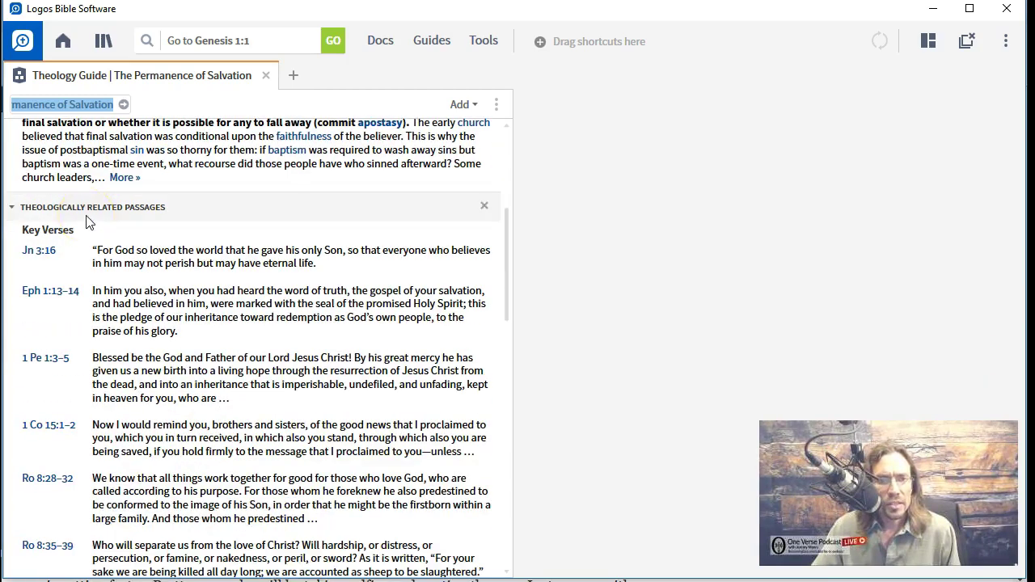
pyautogui.scroll(3, 88, 226)
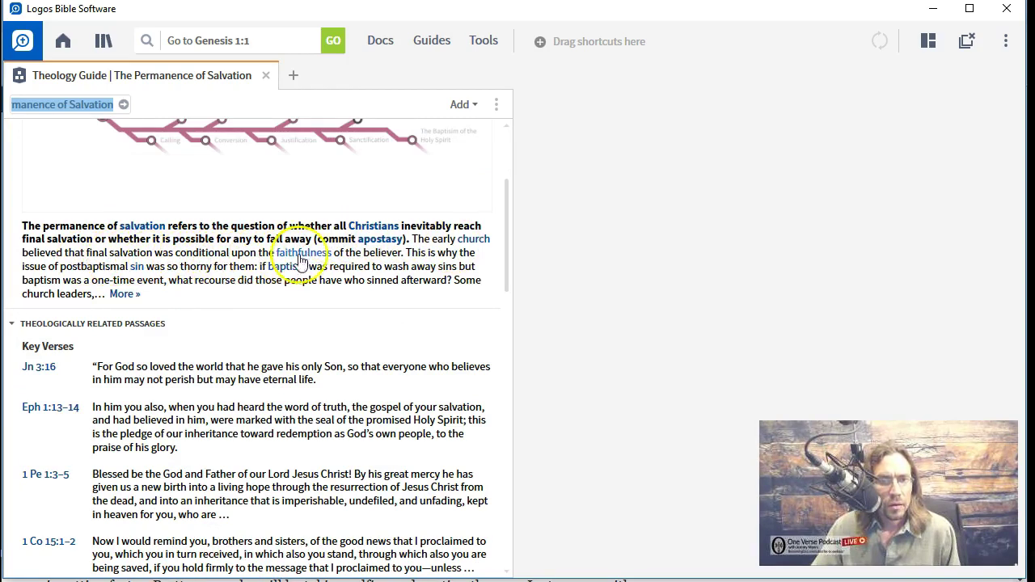
# Open the full Lexham Survey of Theology article on The Permanence of Salvation.
pyautogui.click(126, 294)
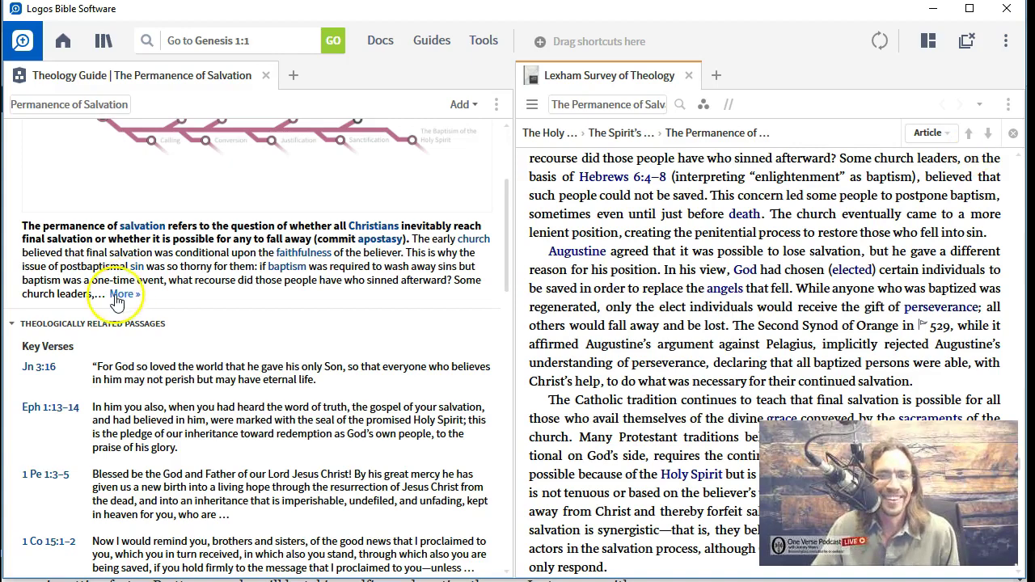
pyautogui.moveTo(144, 295)
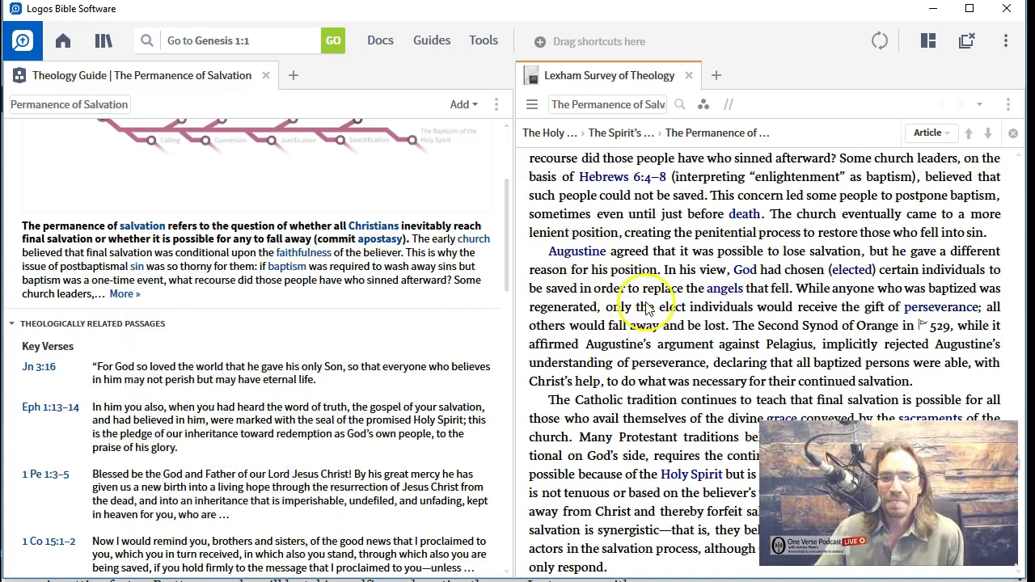
pyautogui.scroll(2, 646, 309)
pyautogui.scroll(-3, 637, 301)
pyautogui.scroll(3, 642, 300)
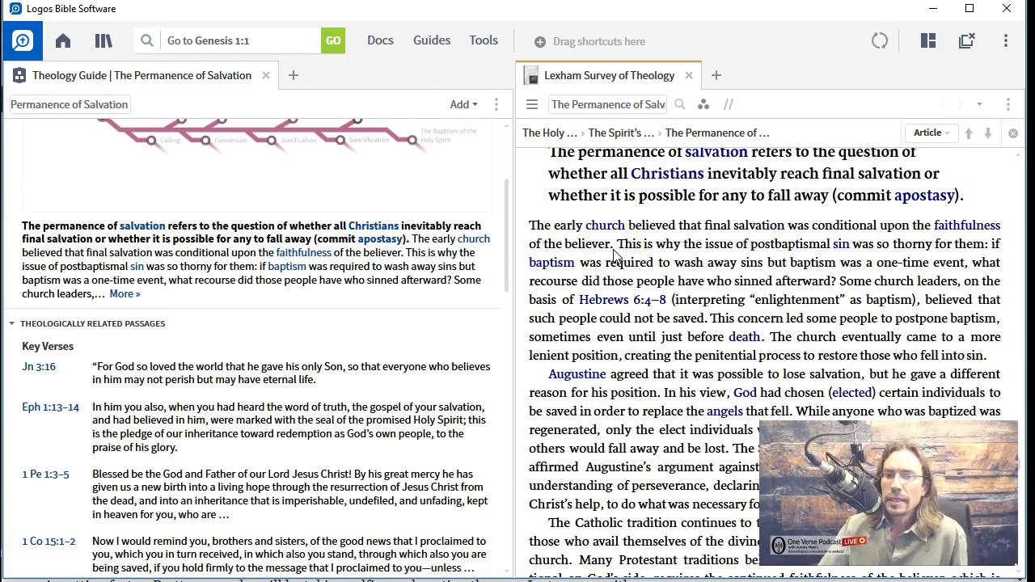
pyautogui.moveTo(962, 233)
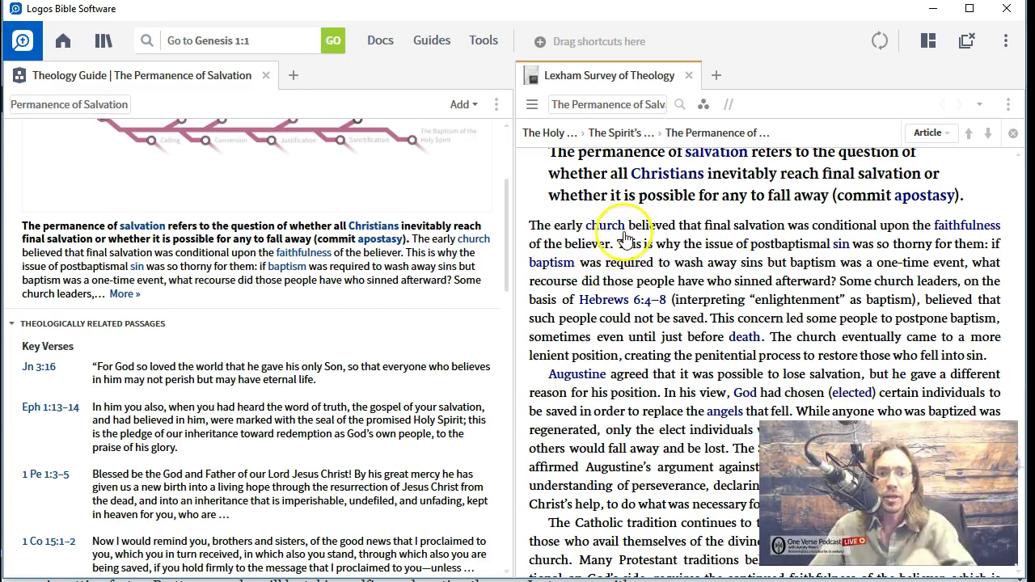
pyautogui.moveTo(632, 308)
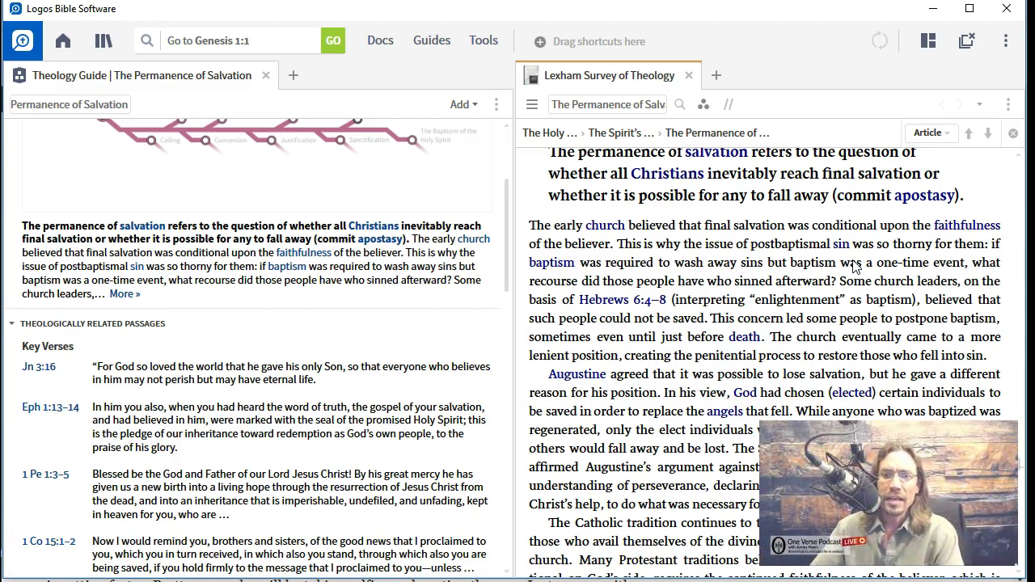
pyautogui.click(880, 267)
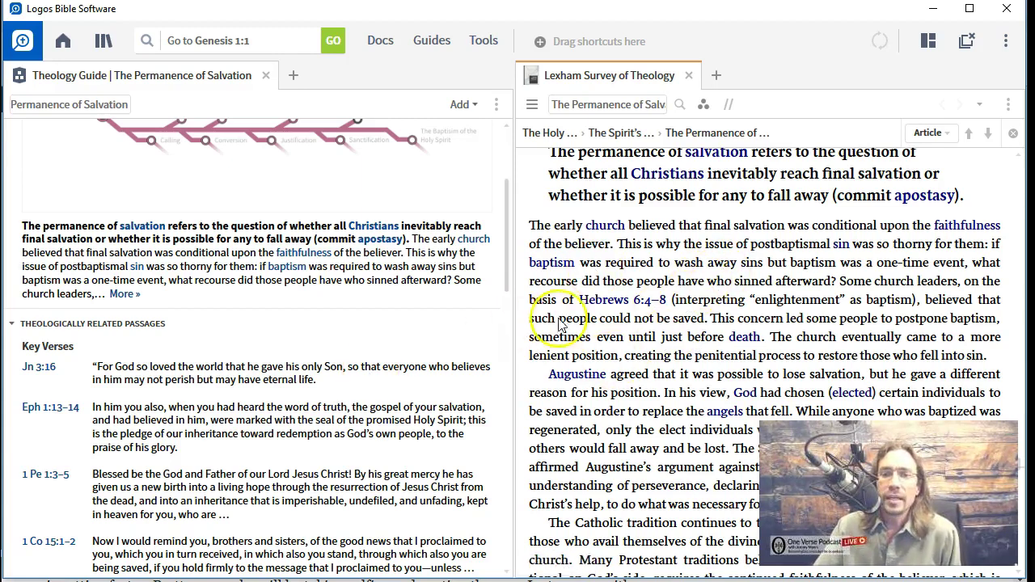
pyautogui.scroll(-5, 628, 342)
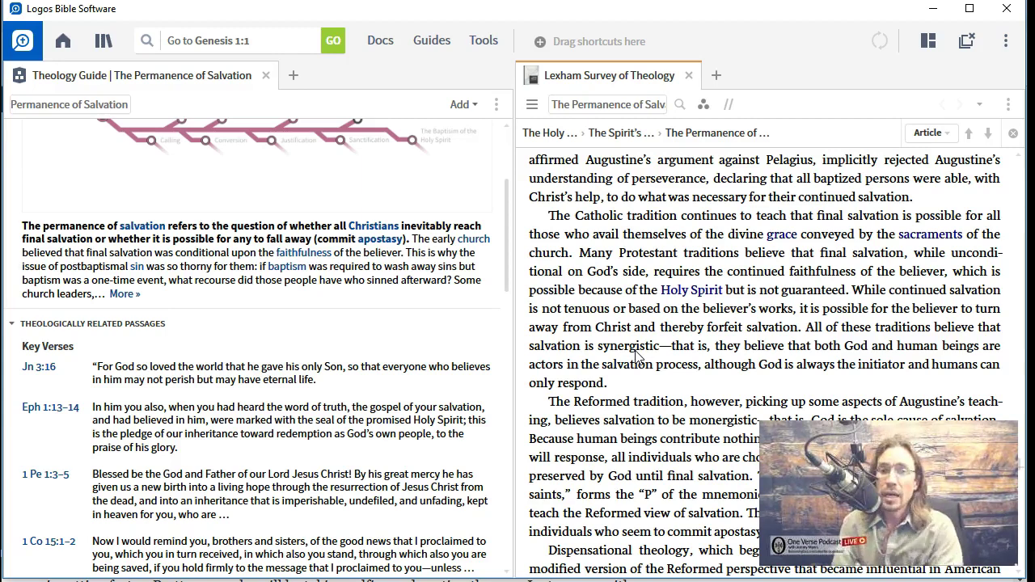
pyautogui.scroll(10, 667, 339)
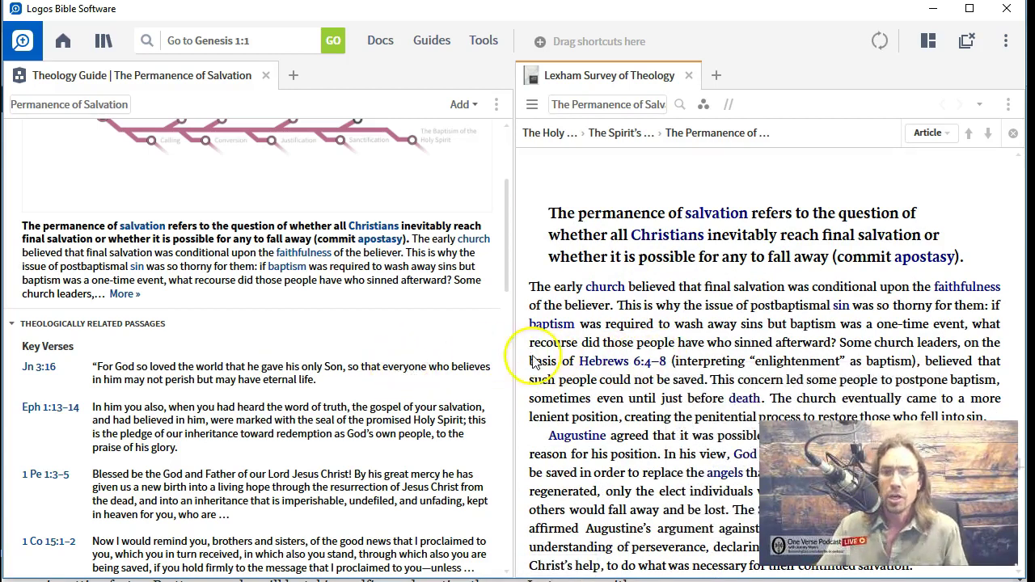
pyautogui.moveTo(585, 363)
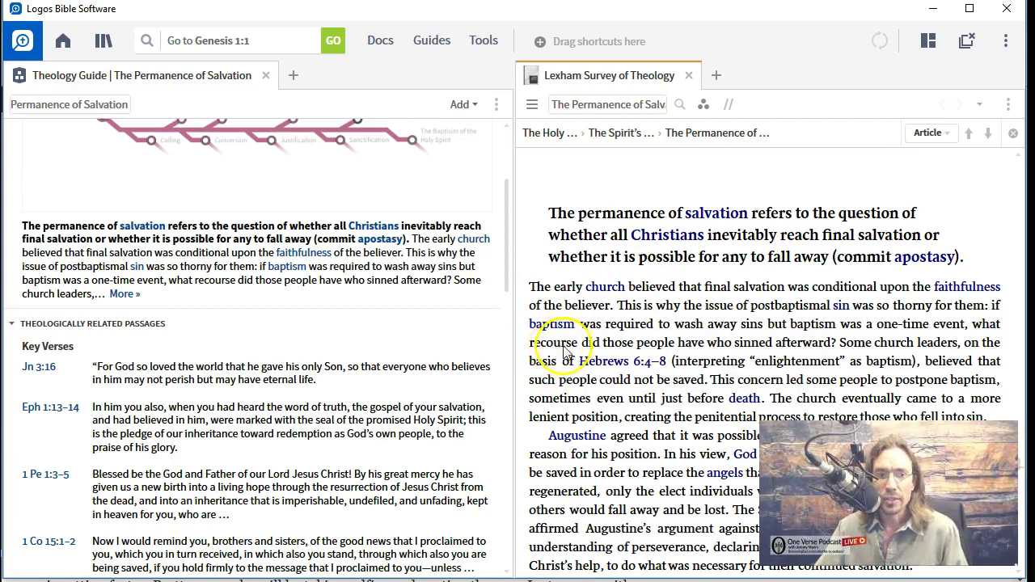
pyautogui.scroll(5, 377, 346)
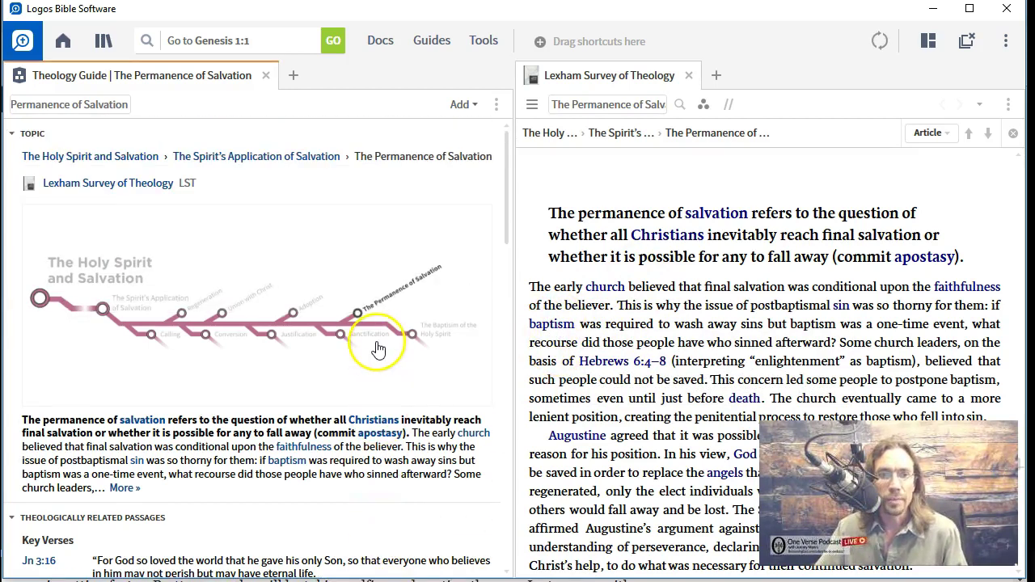
# Close the Theology Guide and Lexham article, and open the Faithlife Assistant from Tools.
pyautogui.click(266, 76)
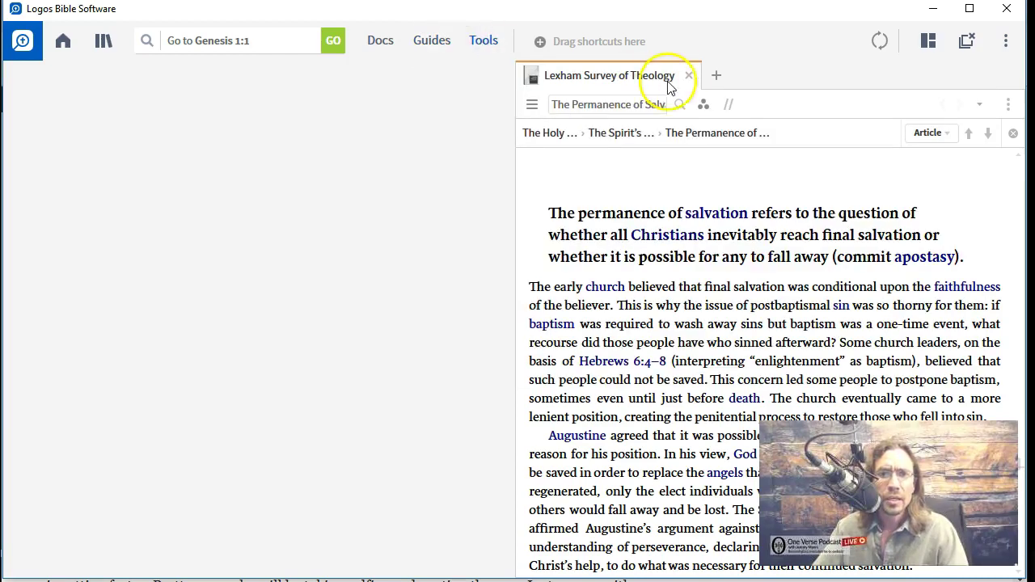
pyautogui.click(688, 75)
pyautogui.click(484, 42)
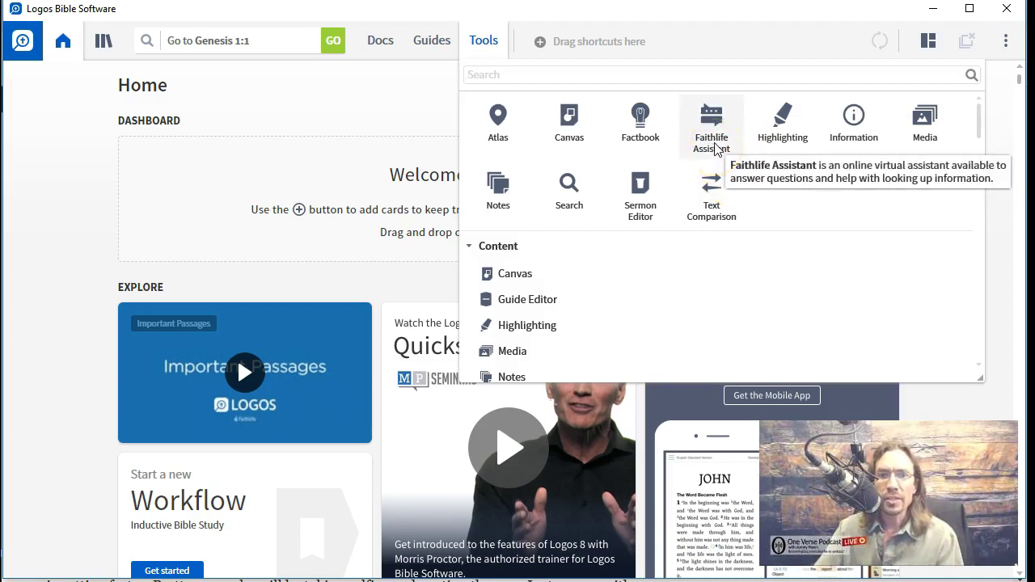
pyautogui.click(721, 144)
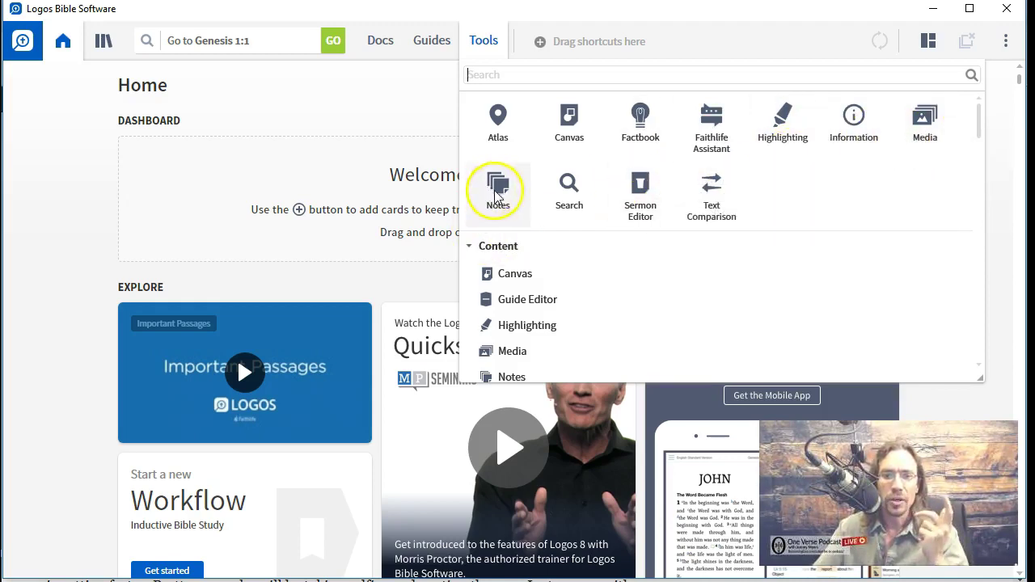
pyautogui.scroll(-5, 580, 277)
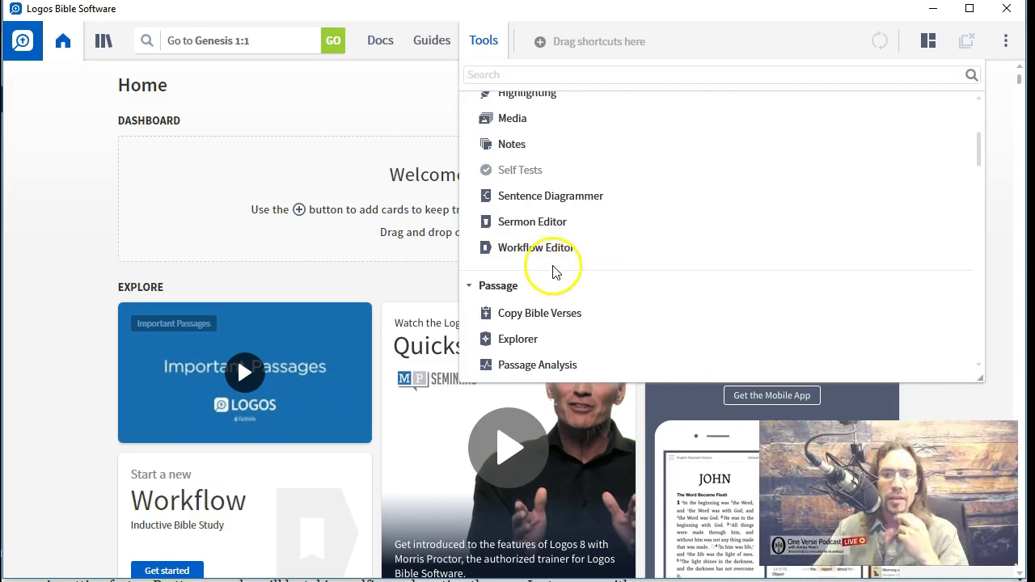
pyautogui.scroll(-2, 548, 261)
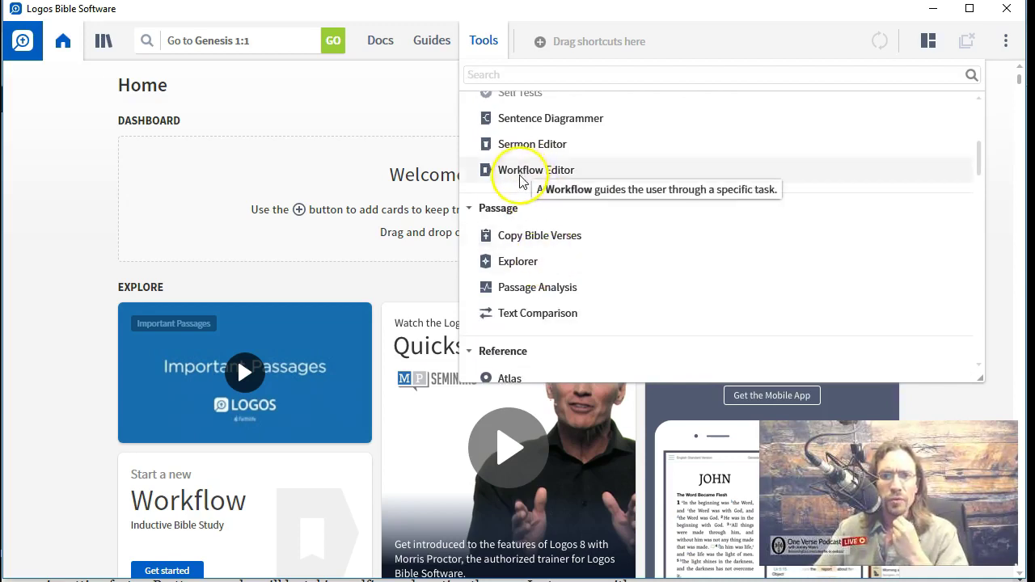
pyautogui.scroll(-3, 520, 177)
pyautogui.scroll(6, 522, 178)
# Browse the Guides and Tools menu lists.
pyautogui.click(429, 40)
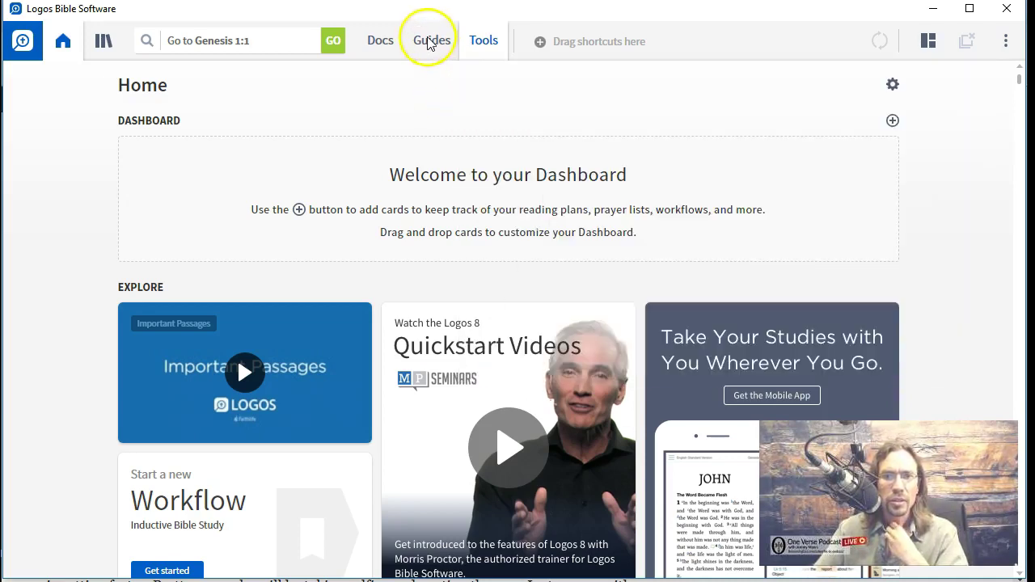
pyautogui.click(429, 40)
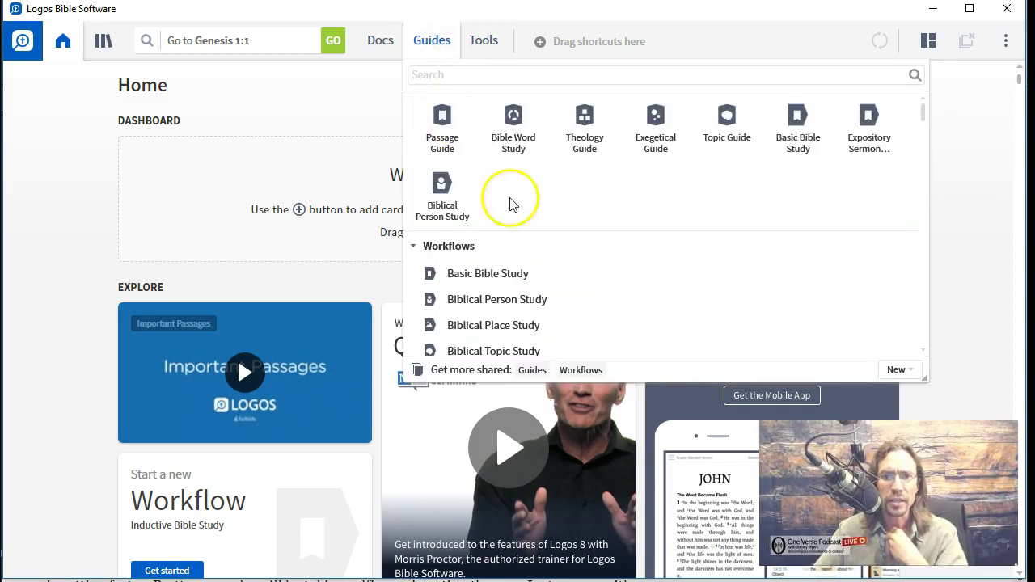
pyautogui.scroll(-2, 509, 254)
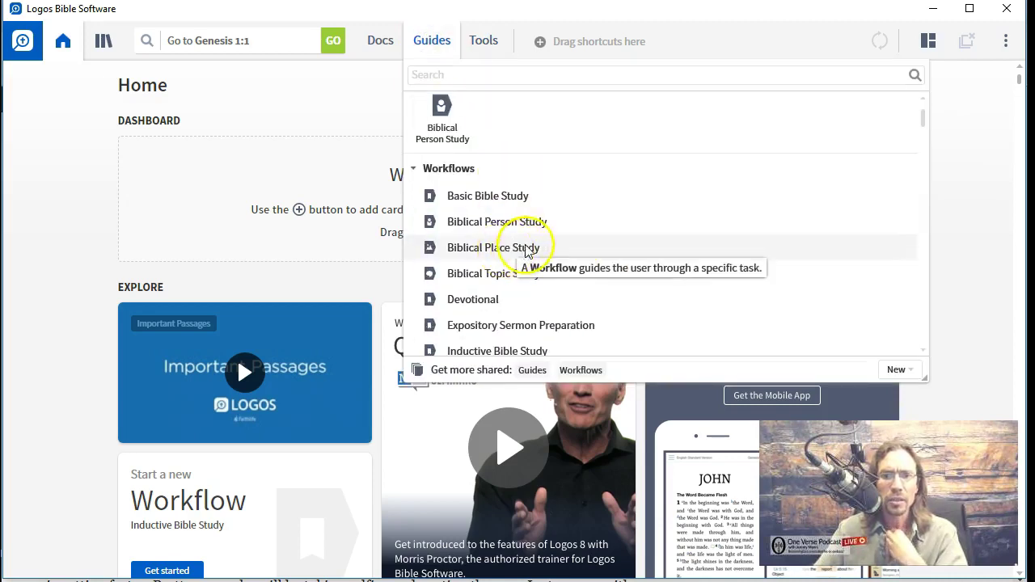
pyautogui.scroll(2, 523, 209)
pyautogui.scroll(-4, 462, 158)
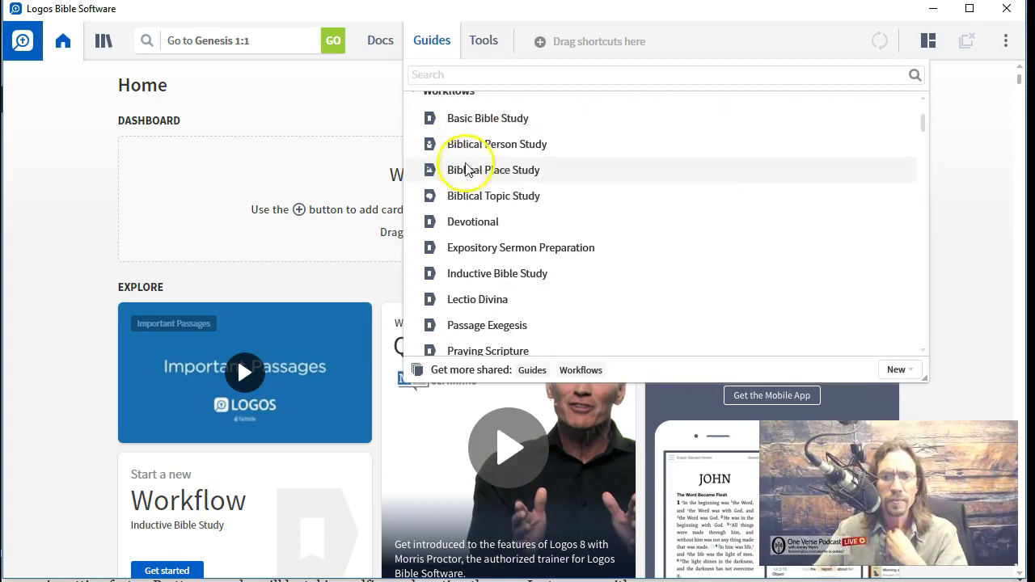
pyautogui.click(489, 45)
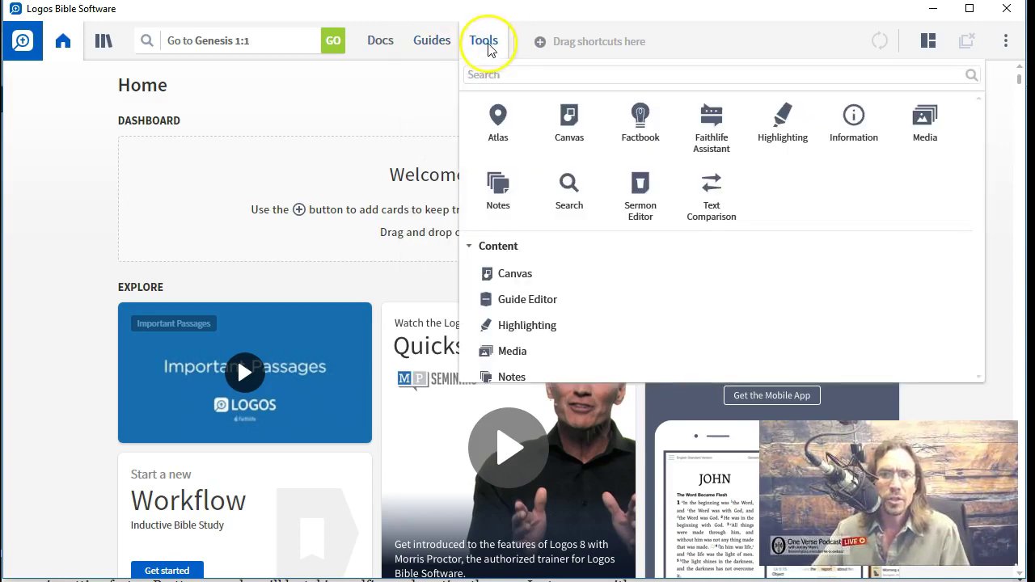
pyautogui.click(489, 44)
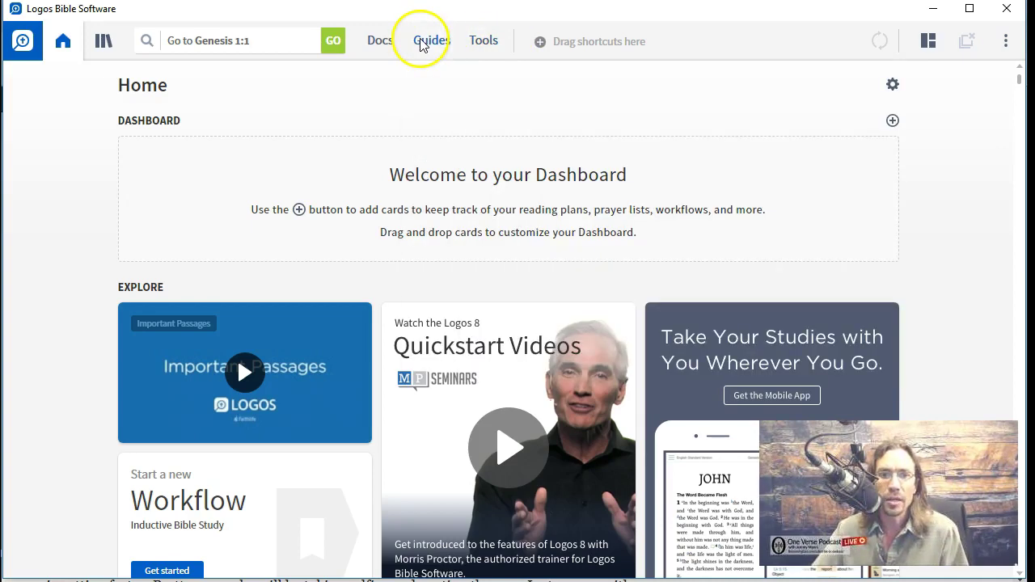
# Start a Basic Bible Study workflow from the Guides menu's Workflows list.
pyautogui.click(424, 43)
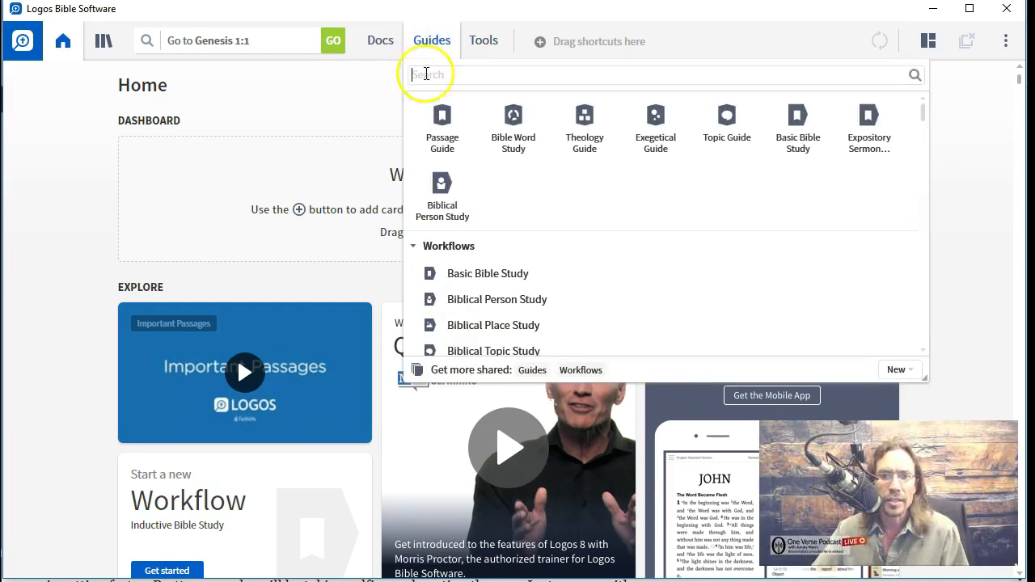
pyautogui.scroll(-5, 455, 146)
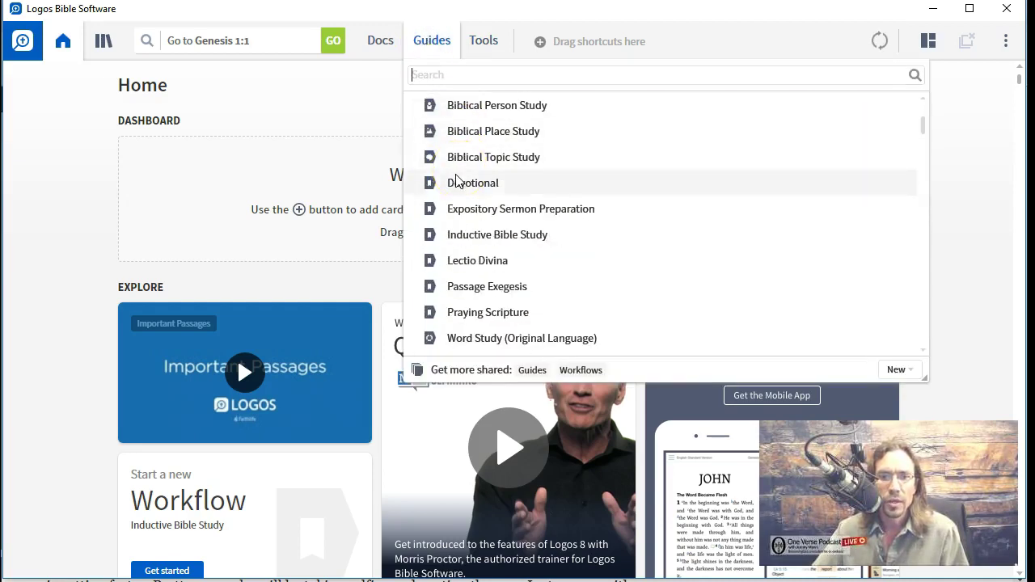
pyautogui.scroll(-4, 450, 267)
pyautogui.scroll(-1, 509, 275)
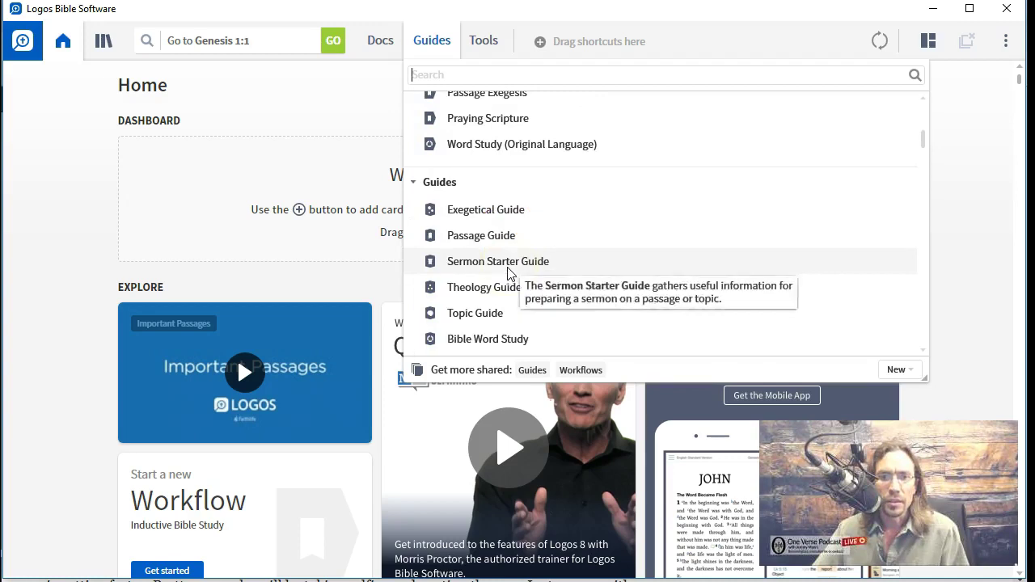
pyautogui.scroll(7, 508, 270)
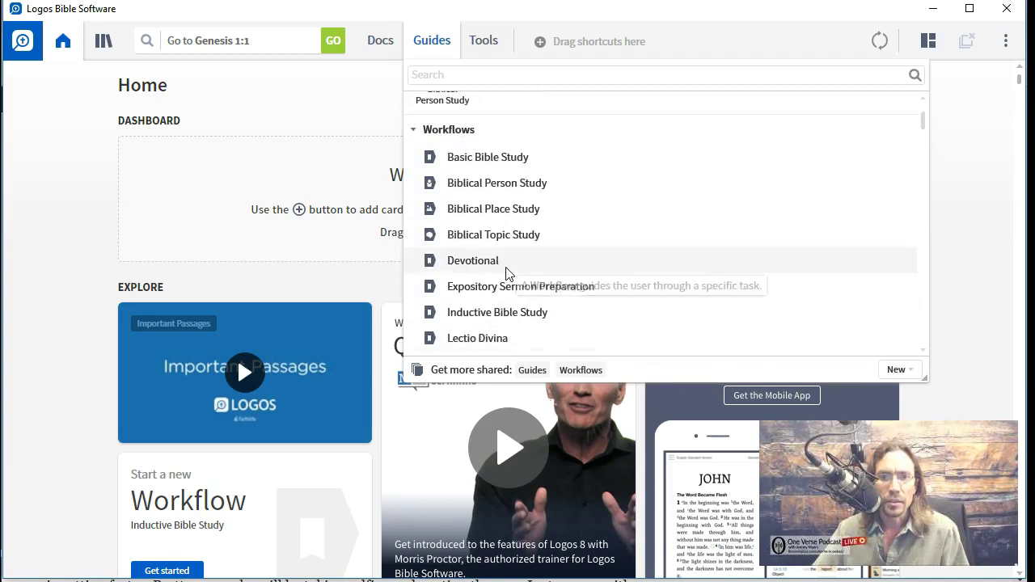
pyautogui.click(455, 156)
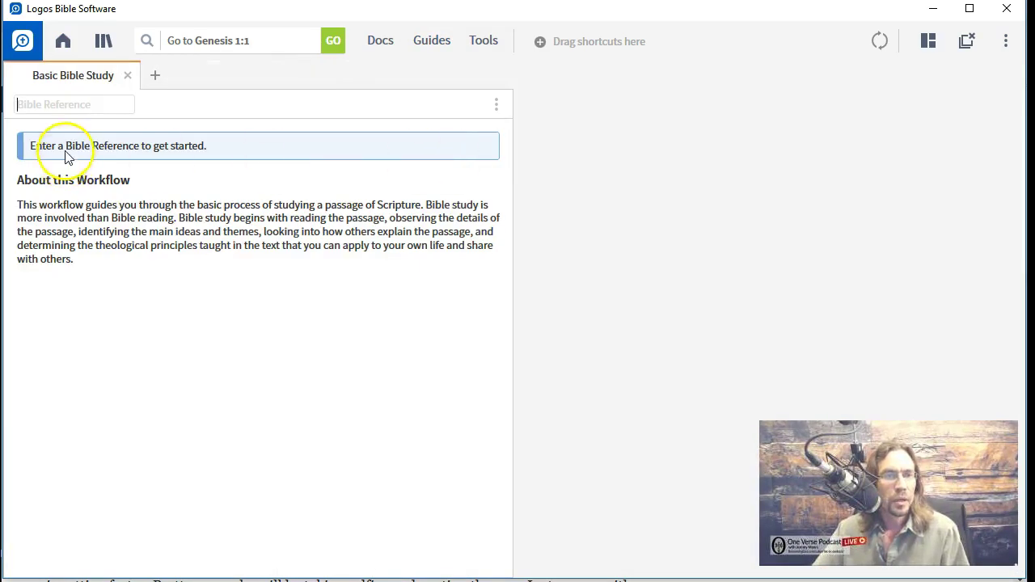
# Set the Basic Bible Study workflow's passage to Genesis 1:1.
pyautogui.click(46, 102)
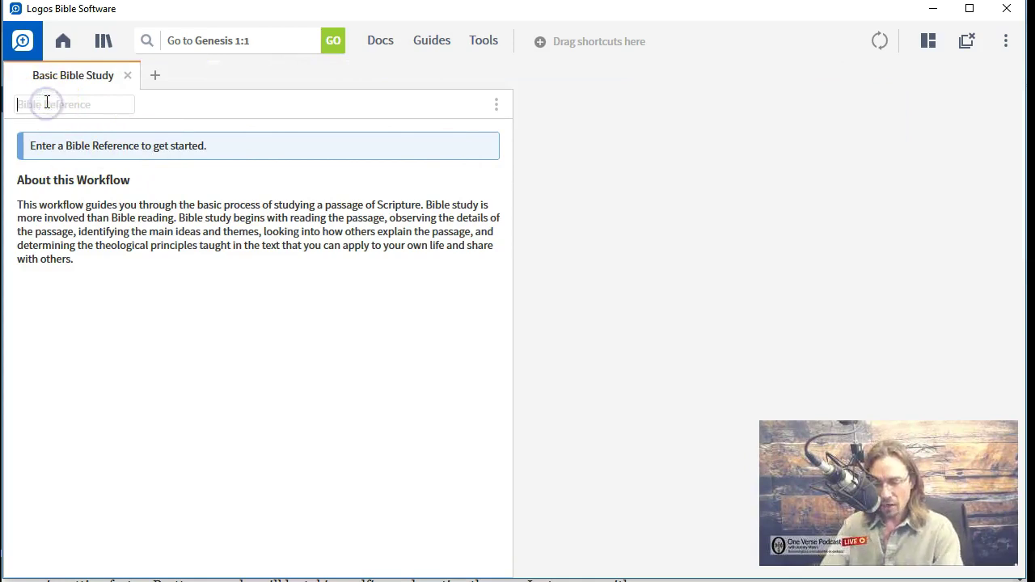
pyautogui.write('Genesis 1:1')
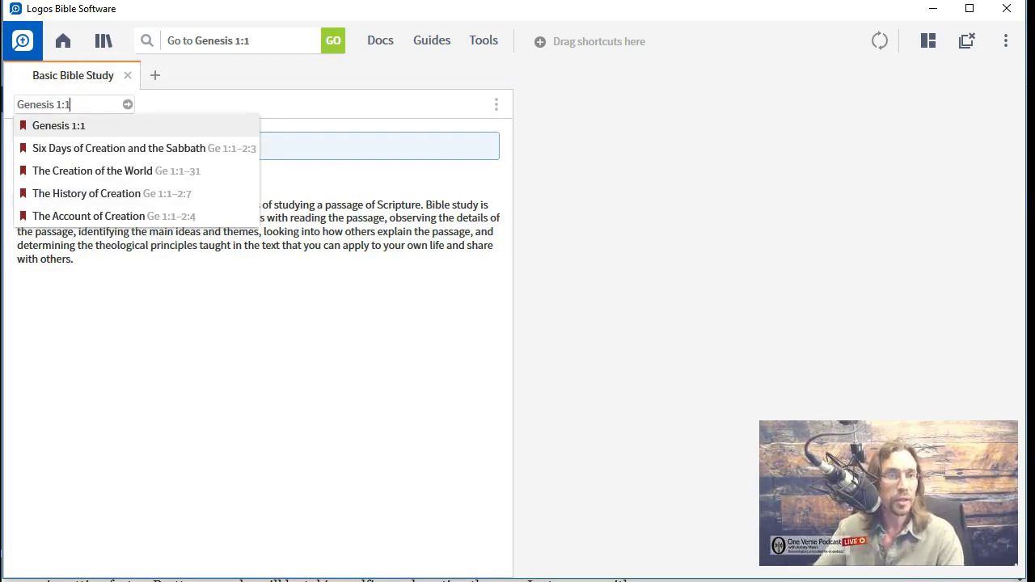
pyautogui.click(49, 127)
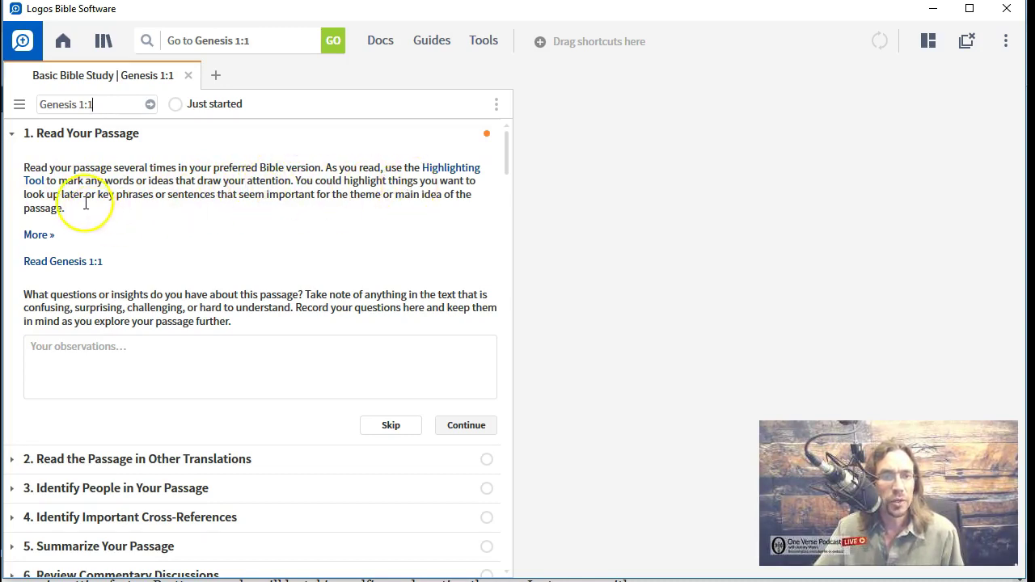
pyautogui.click(37, 235)
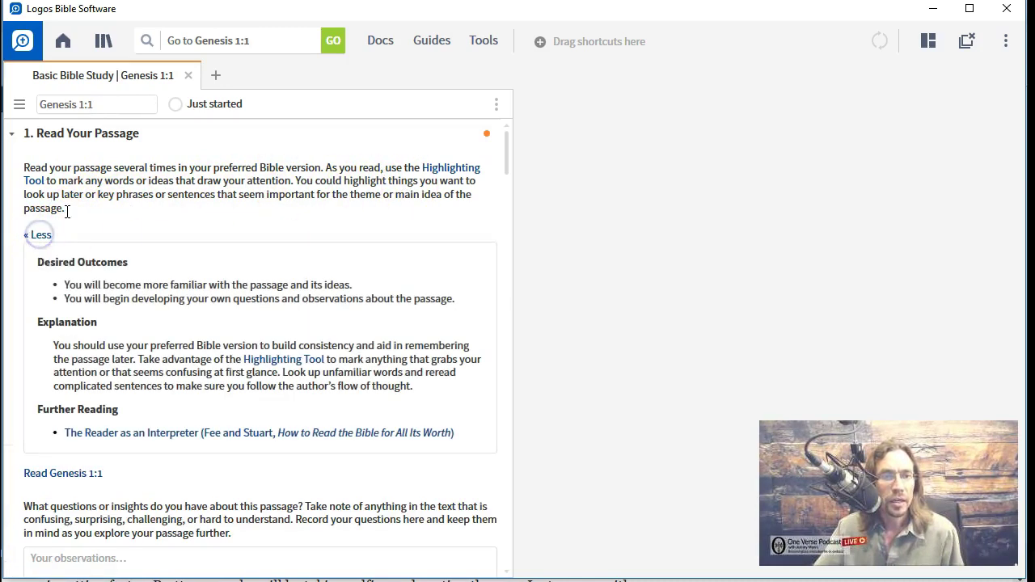
pyautogui.scroll(-3, 84, 335)
pyautogui.scroll(-3, 161, 272)
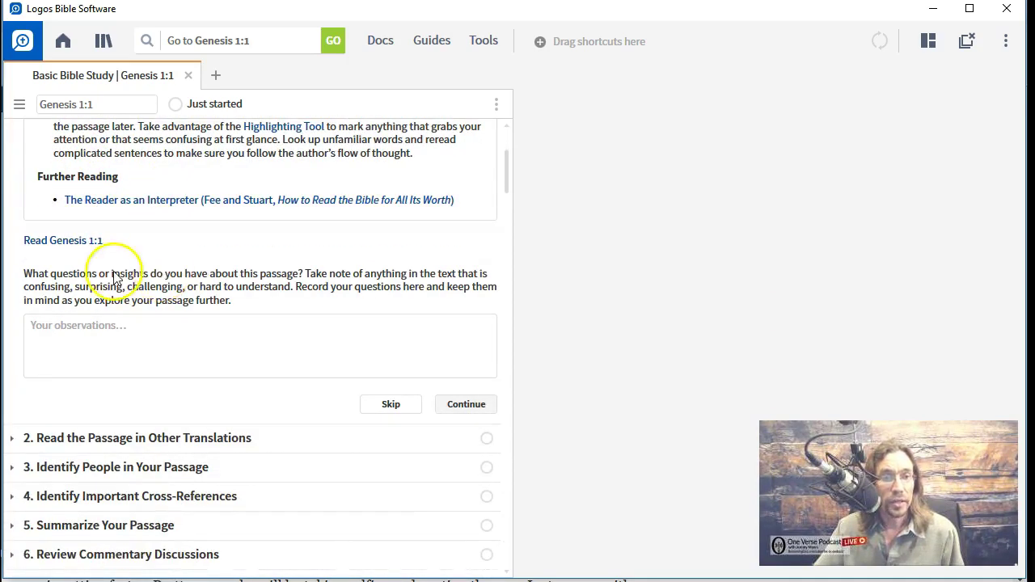
pyautogui.moveTo(49, 245)
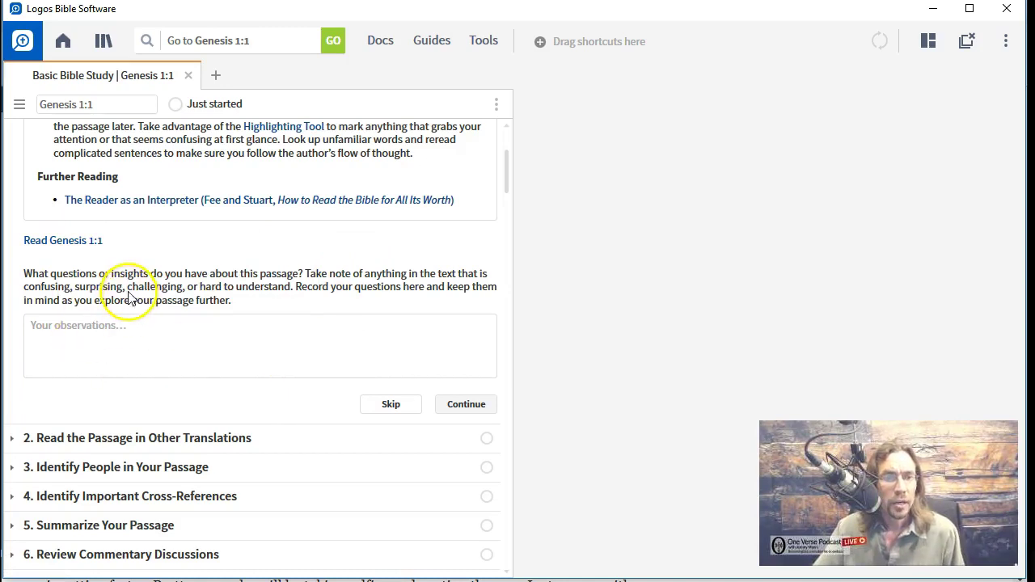
pyautogui.click(92, 327)
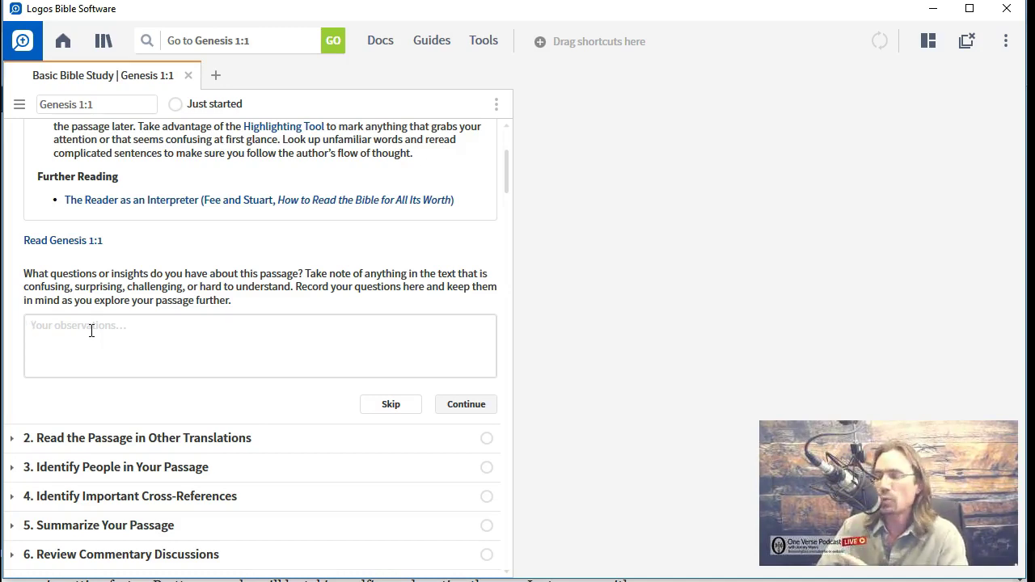
pyautogui.click(91, 330)
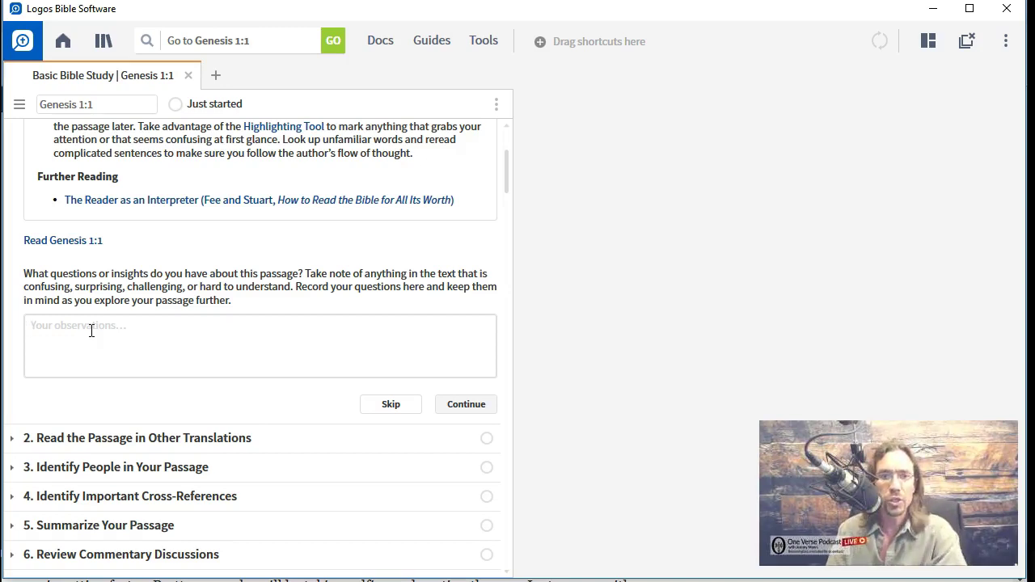
pyautogui.click(89, 329)
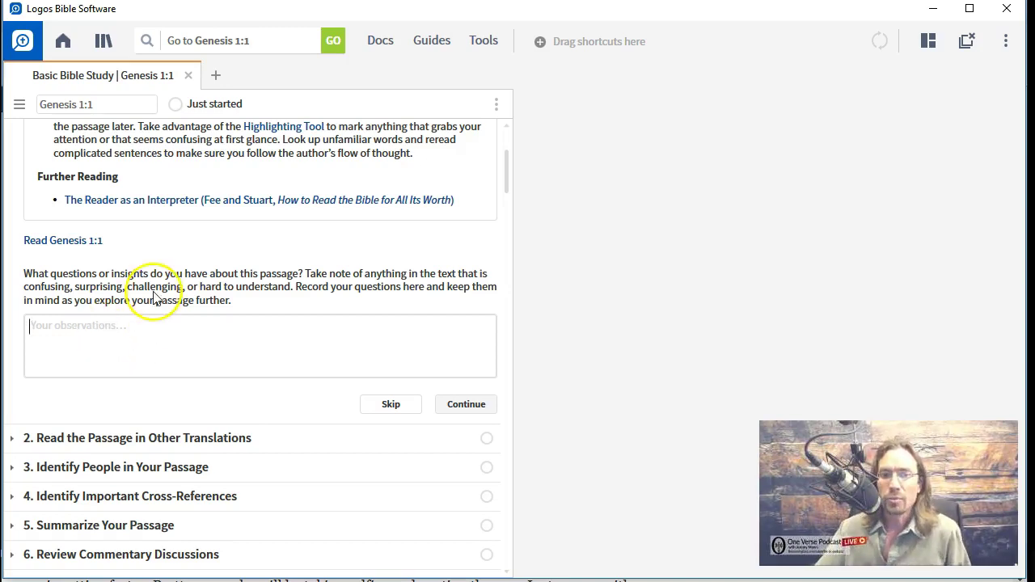
pyautogui.scroll(-4, 195, 299)
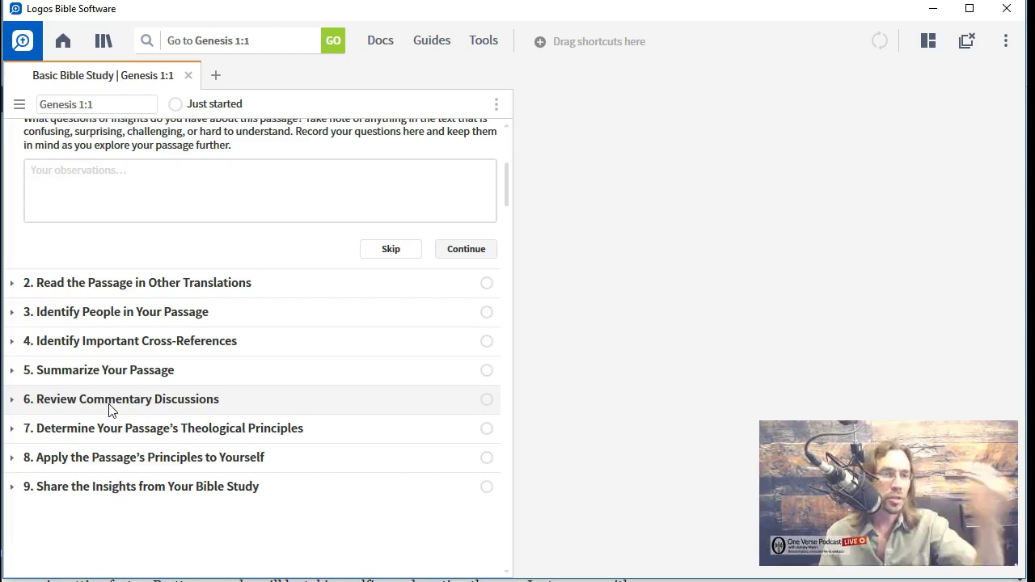
pyautogui.click(118, 416)
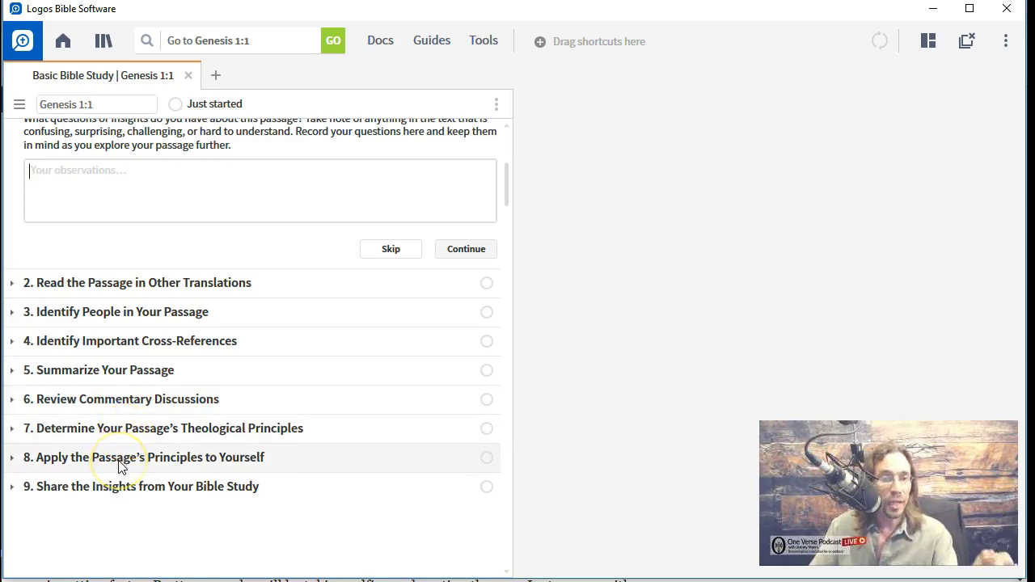
pyautogui.click(117, 488)
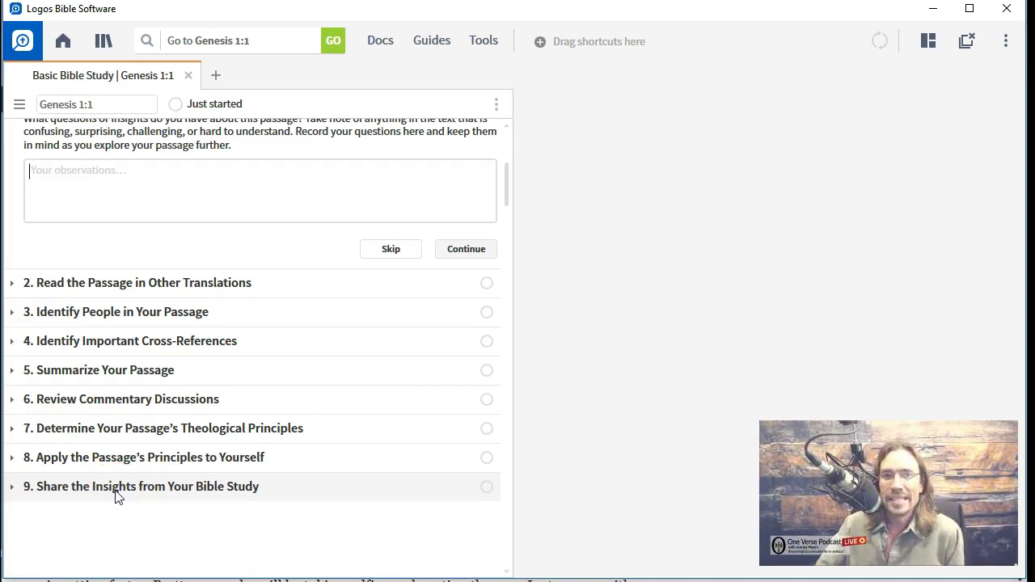
# Close Basic Bible Study and find Expository Sermon Preparation in the Guides workflows list.
pyautogui.click(188, 75)
pyautogui.click(432, 40)
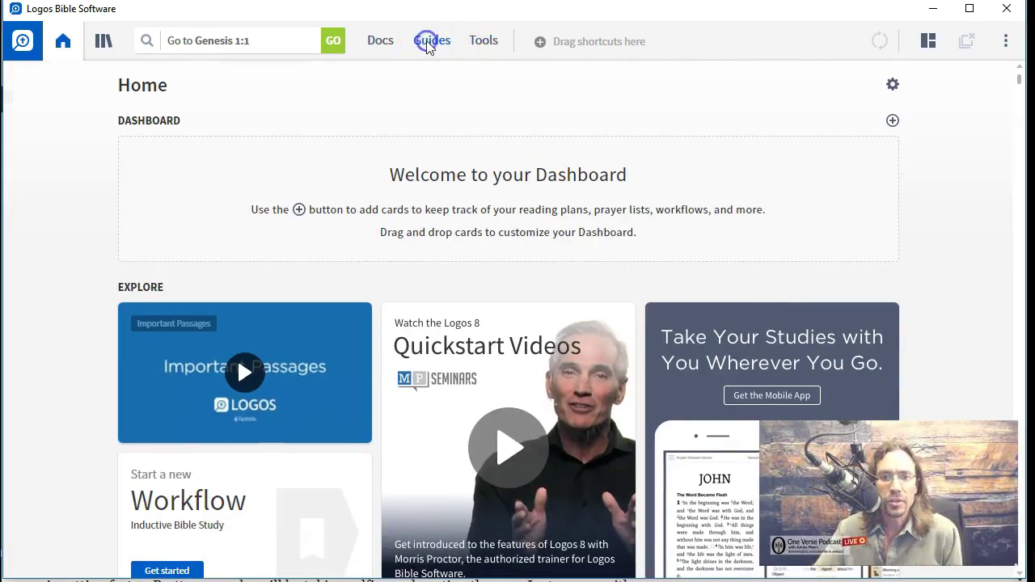
pyautogui.click(518, 138)
pyautogui.scroll(-4, 542, 178)
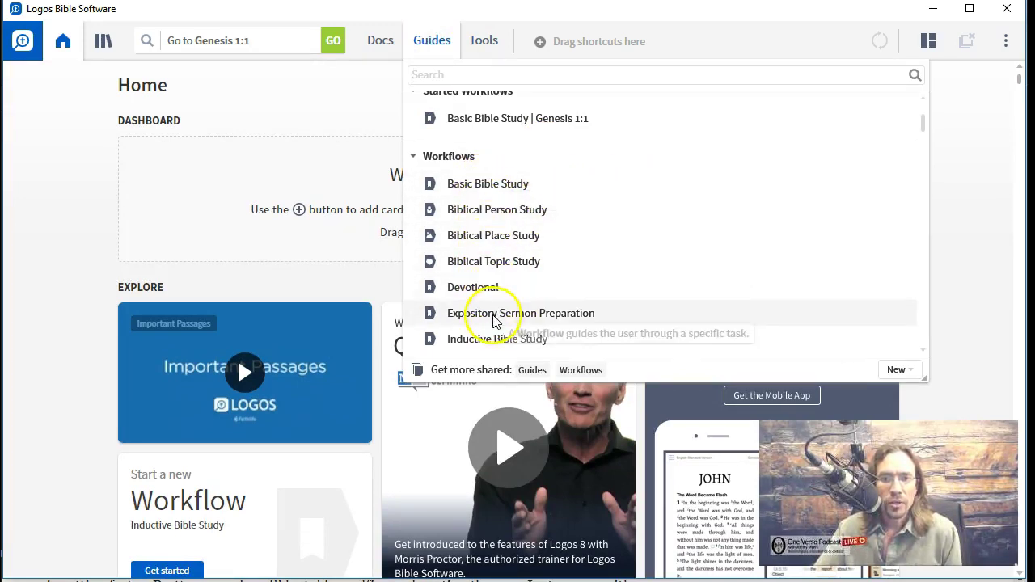
pyautogui.scroll(-4, 623, 254)
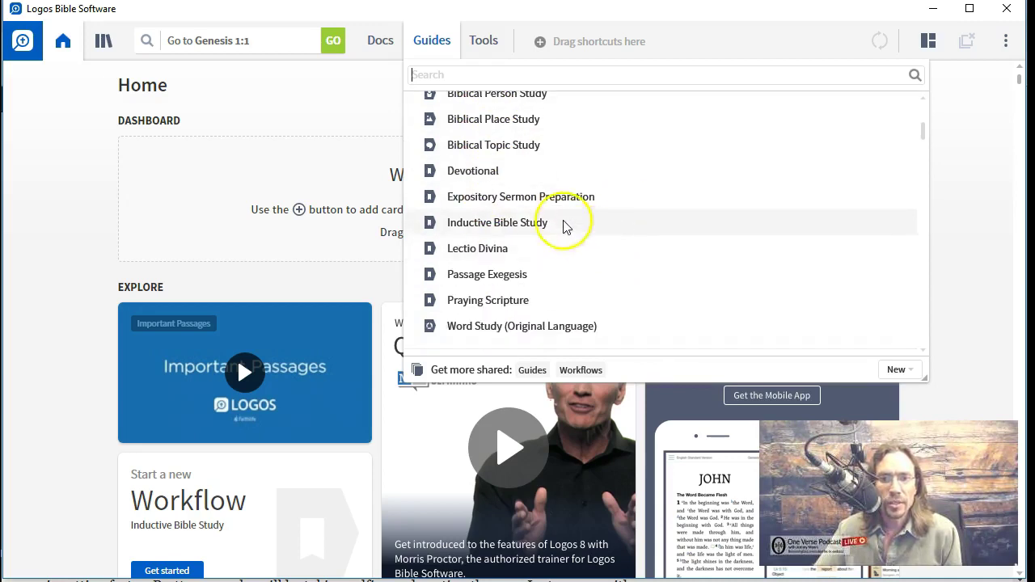
pyautogui.scroll(-3, 478, 203)
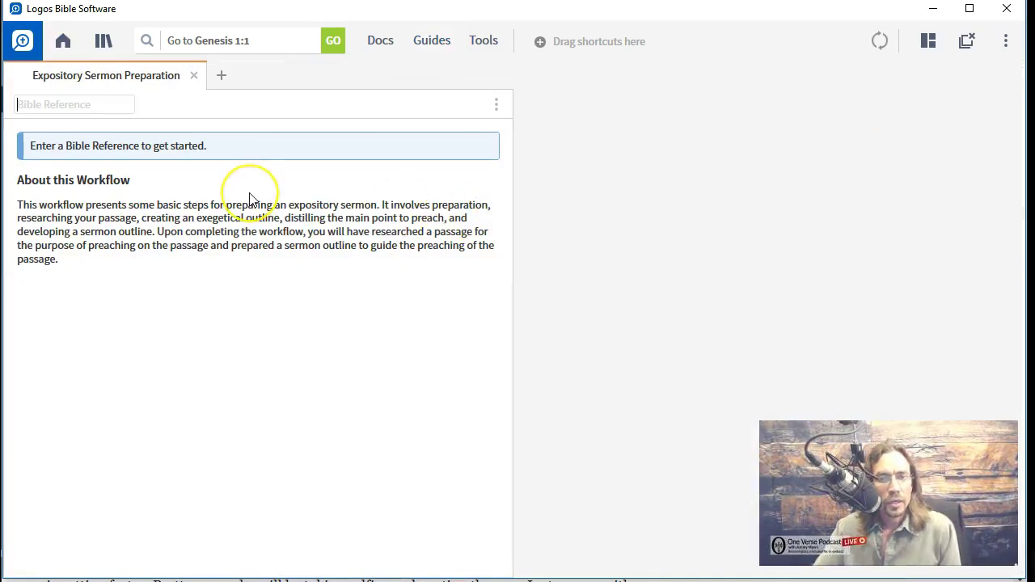
# Run the Expository Sermon Preparation workflow on Genesis 1:1 and browse its steps.
pyautogui.write('Genesis ')
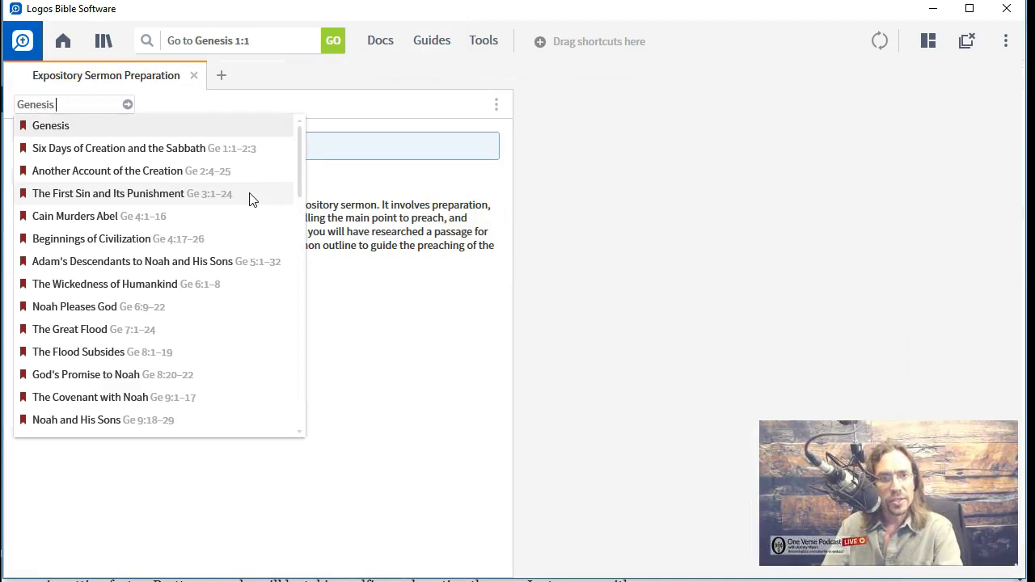
pyautogui.write('1:1')
pyautogui.press('Return')
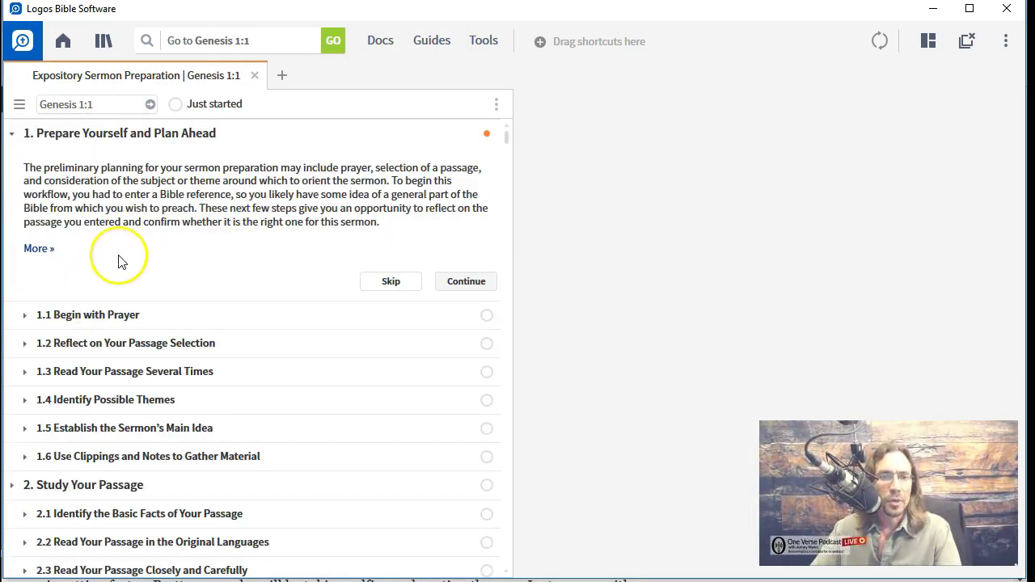
pyautogui.scroll(-4, 121, 263)
pyautogui.scroll(-15, 122, 262)
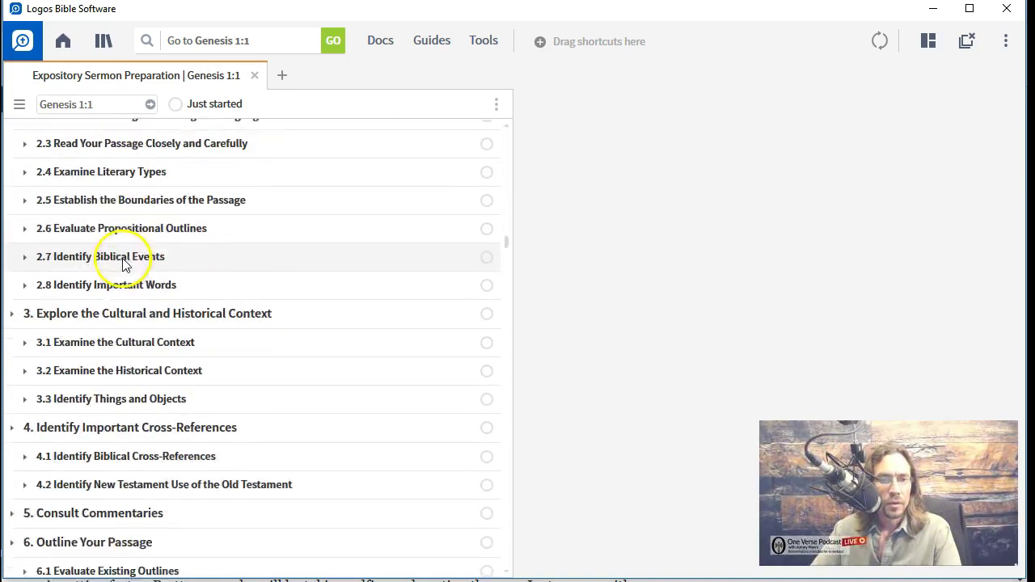
pyautogui.scroll(15, 123, 263)
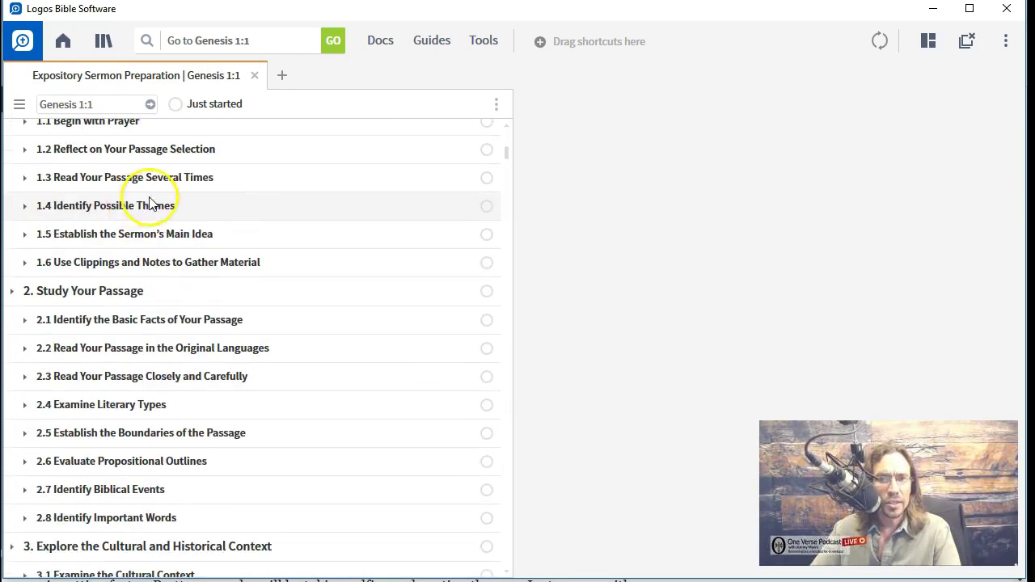
pyautogui.scroll(5, 477, 202)
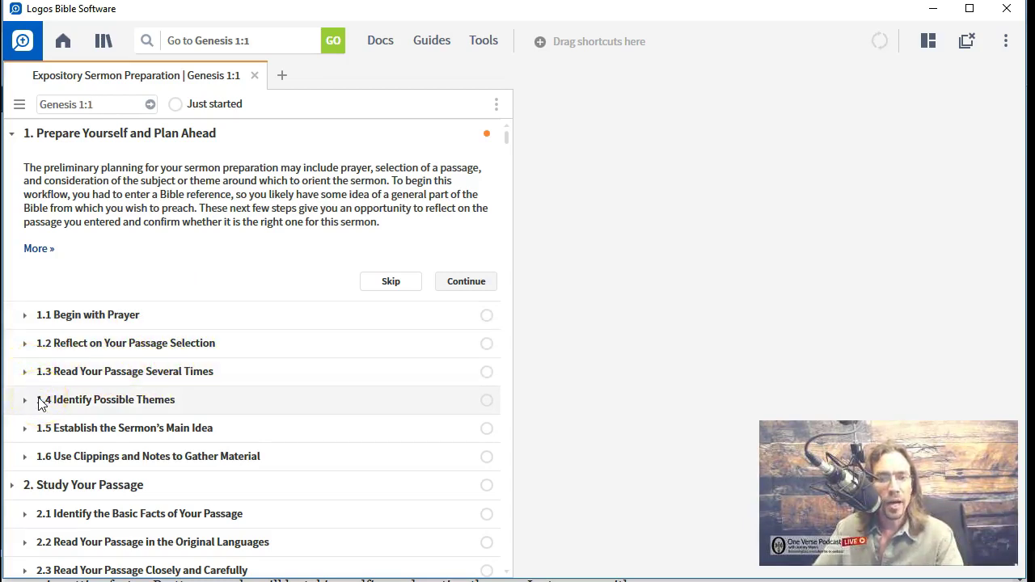
pyautogui.scroll(-1, 42, 403)
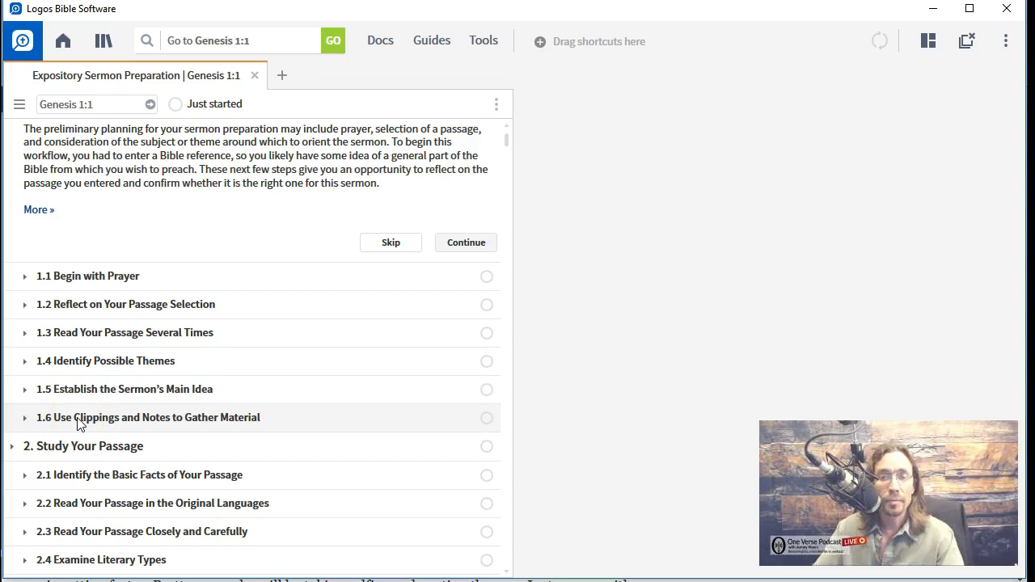
pyautogui.scroll(-4, 78, 419)
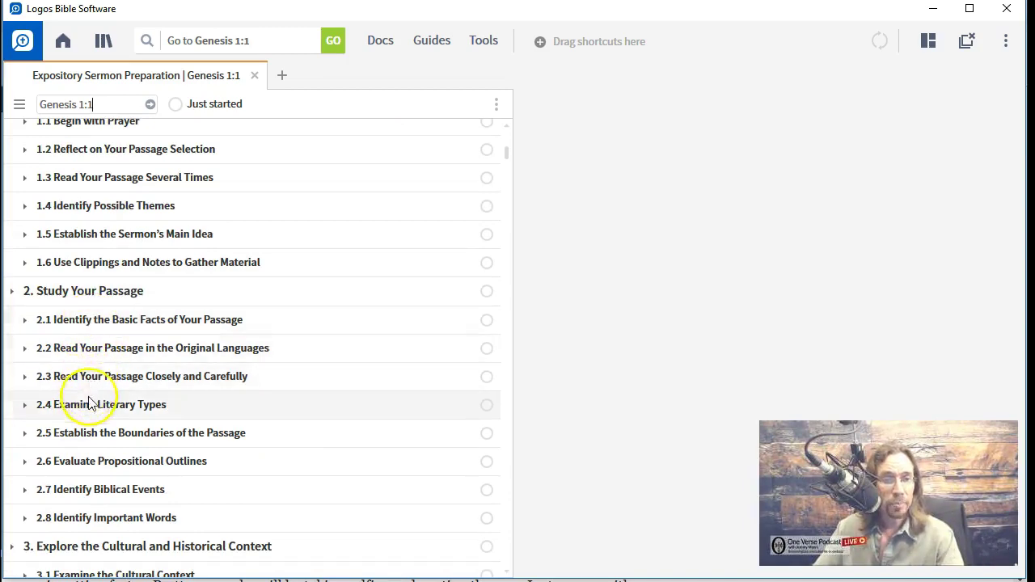
pyautogui.scroll(-1, 91, 429)
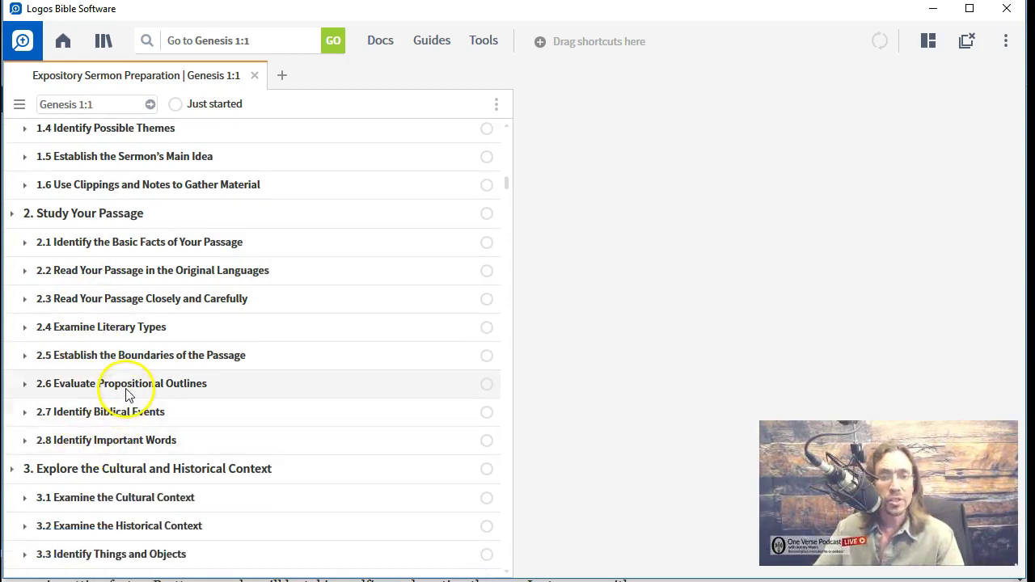
# Expand step 2.6, Evaluate Propositional Outlines, then close the workflow to return Home.
pyautogui.click(26, 385)
pyautogui.scroll(-1, 32, 395)
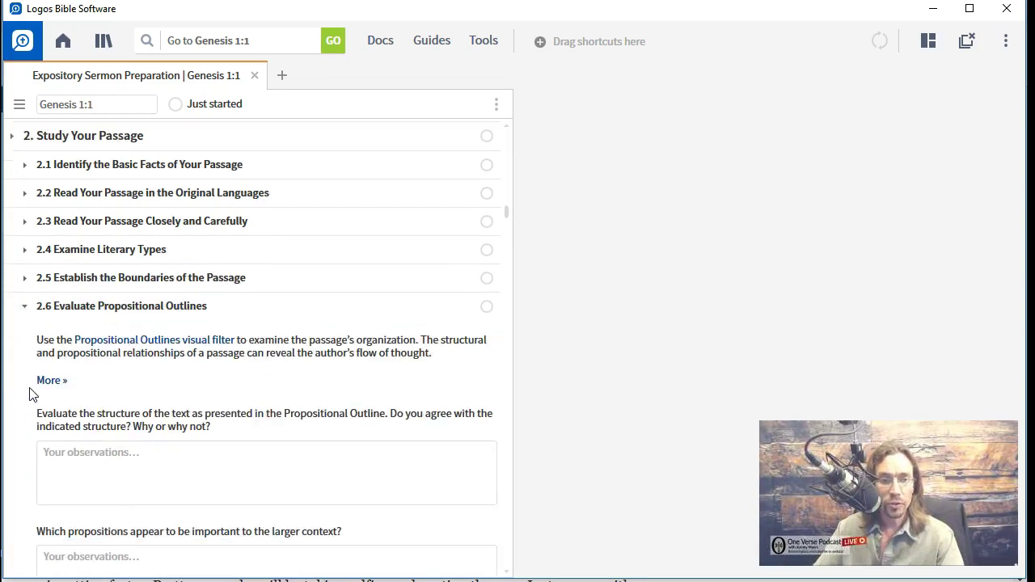
pyautogui.scroll(-2, 33, 415)
pyautogui.scroll(-2, 33, 414)
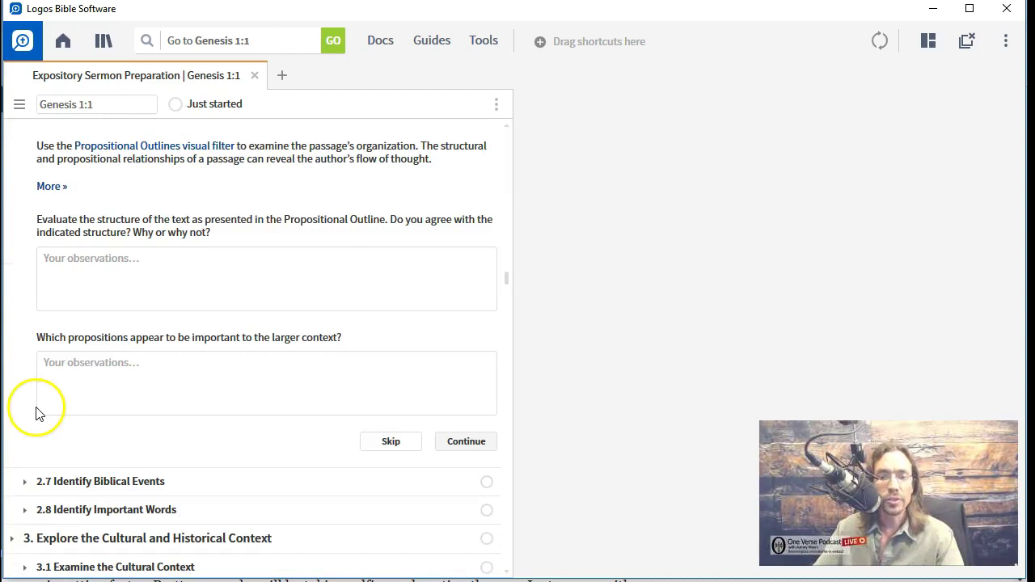
pyautogui.scroll(-10, 37, 413)
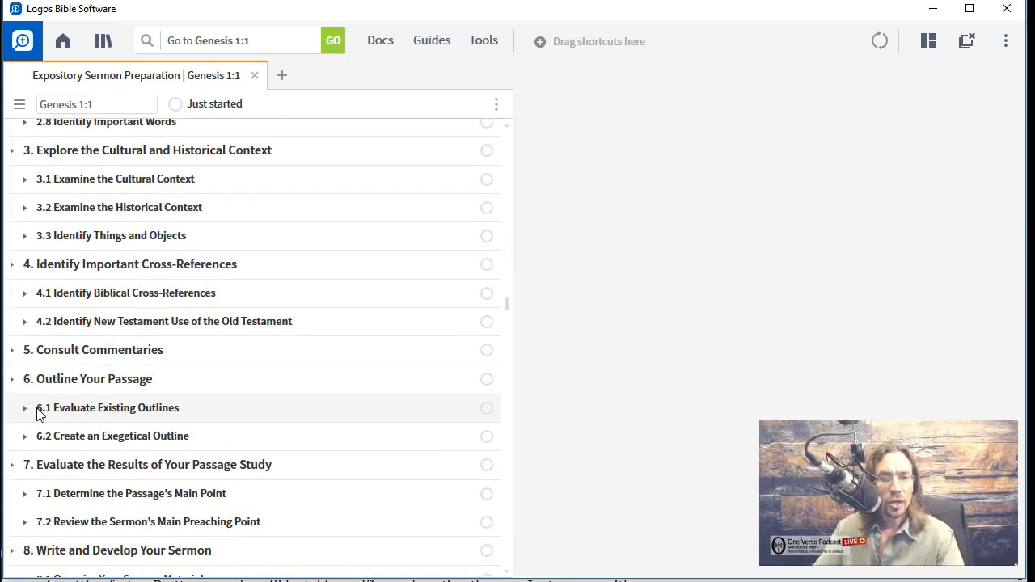
pyautogui.scroll(-2, 41, 414)
pyautogui.scroll(-3, 40, 419)
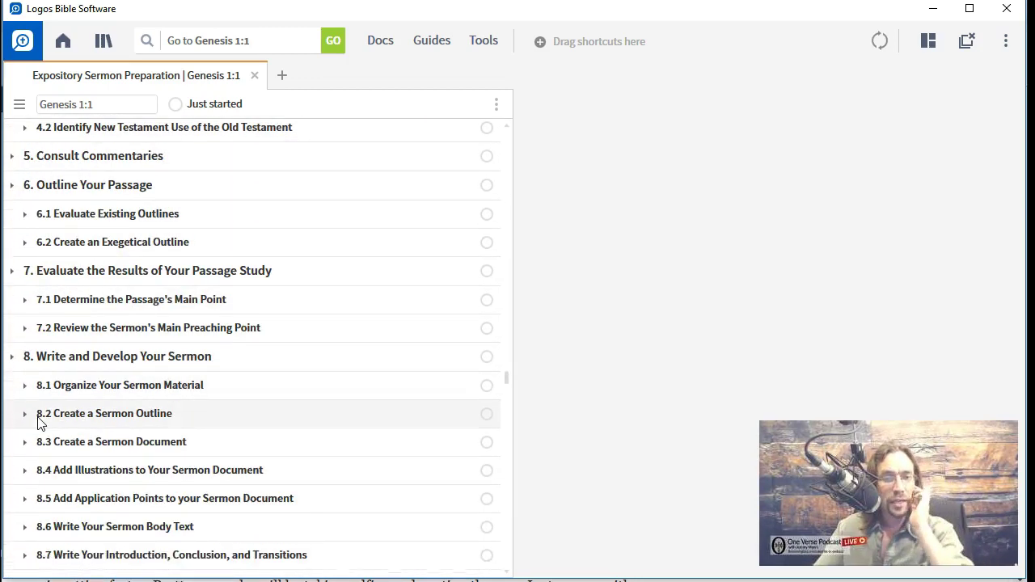
pyautogui.click(50, 388)
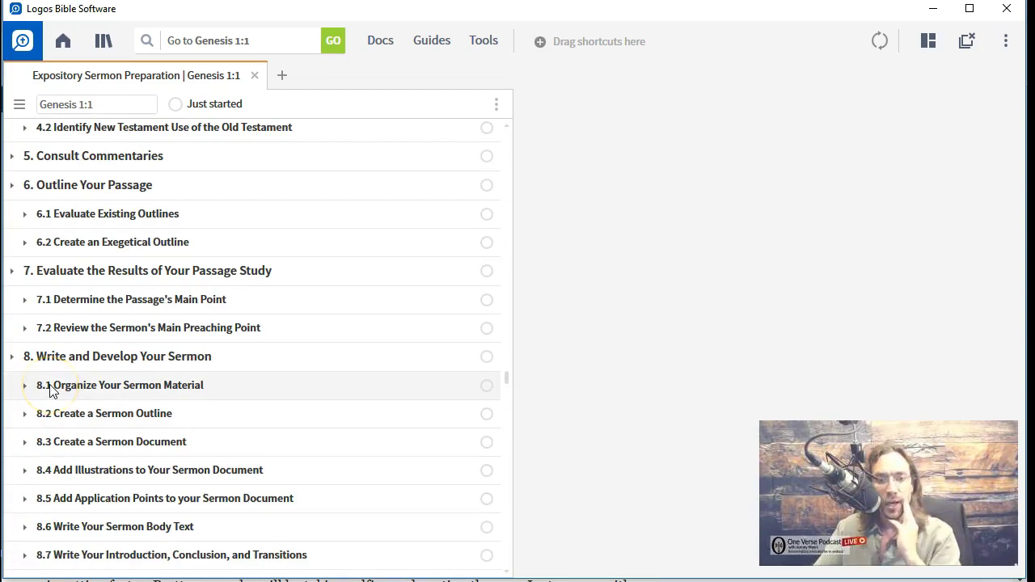
pyautogui.scroll(-2, 51, 393)
pyautogui.click(69, 531)
pyautogui.scroll(9, 132, 339)
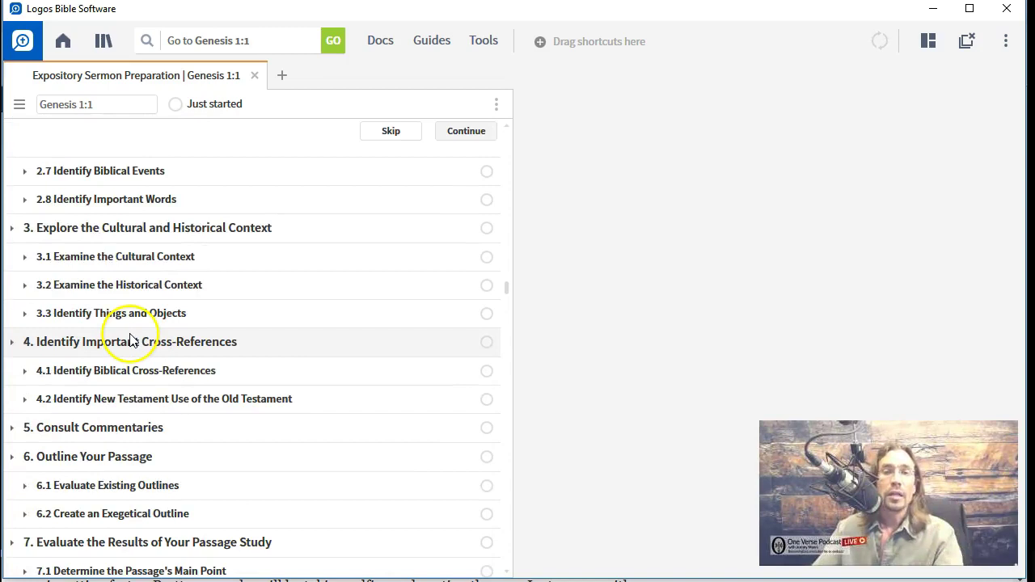
pyautogui.scroll(20, 130, 339)
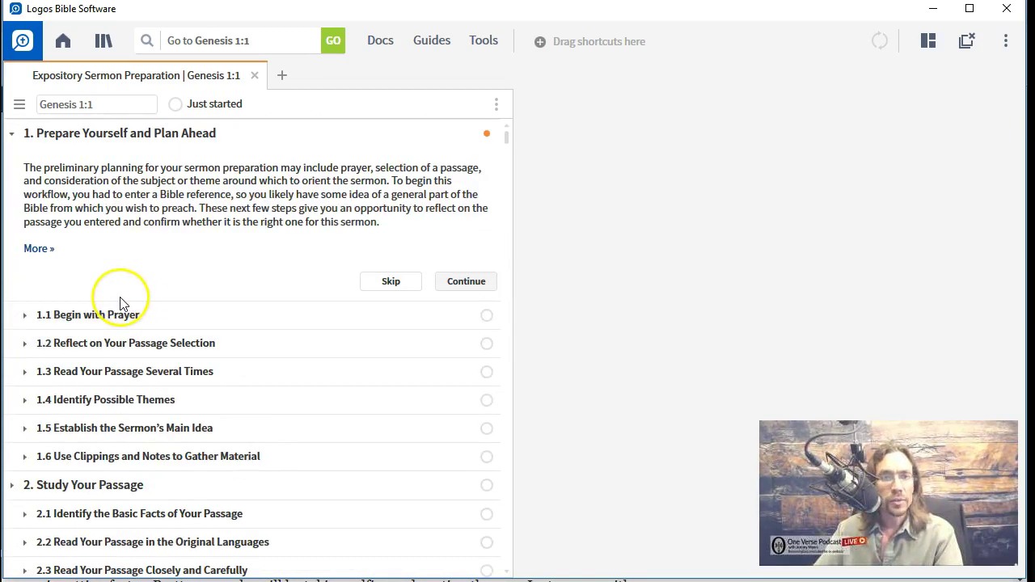
pyautogui.click(254, 76)
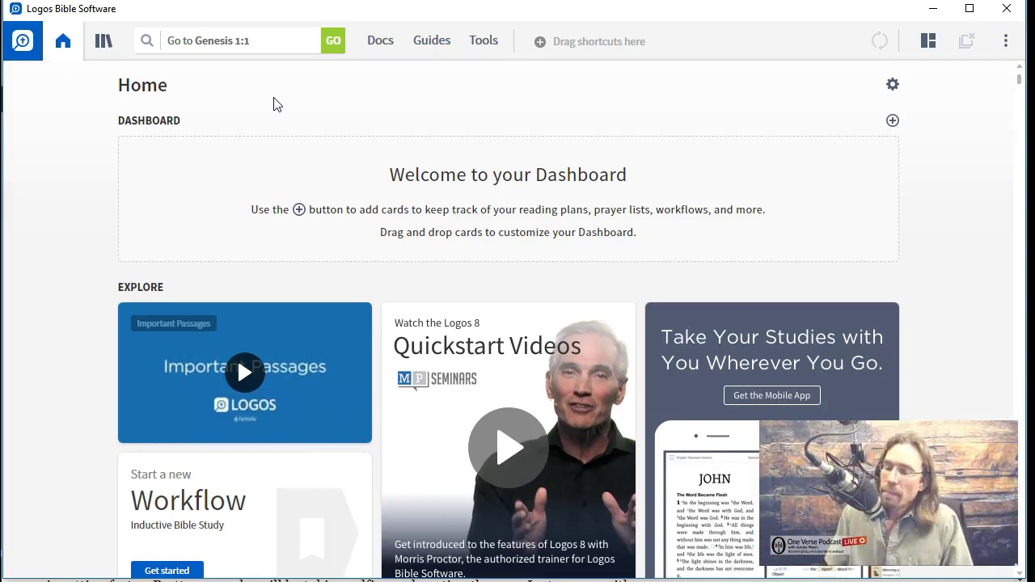
pyautogui.click(273, 526)
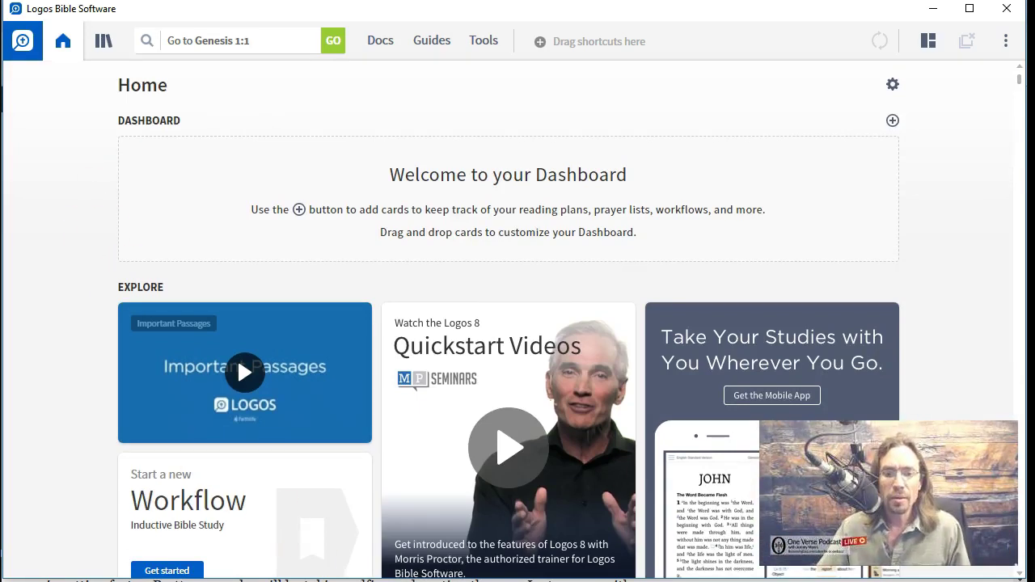
# In Chrome, read the Redeeming God Logos review down to Positive #5.
pyautogui.hotkey('alt', 'Tab')
pyautogui.click(282, 188)
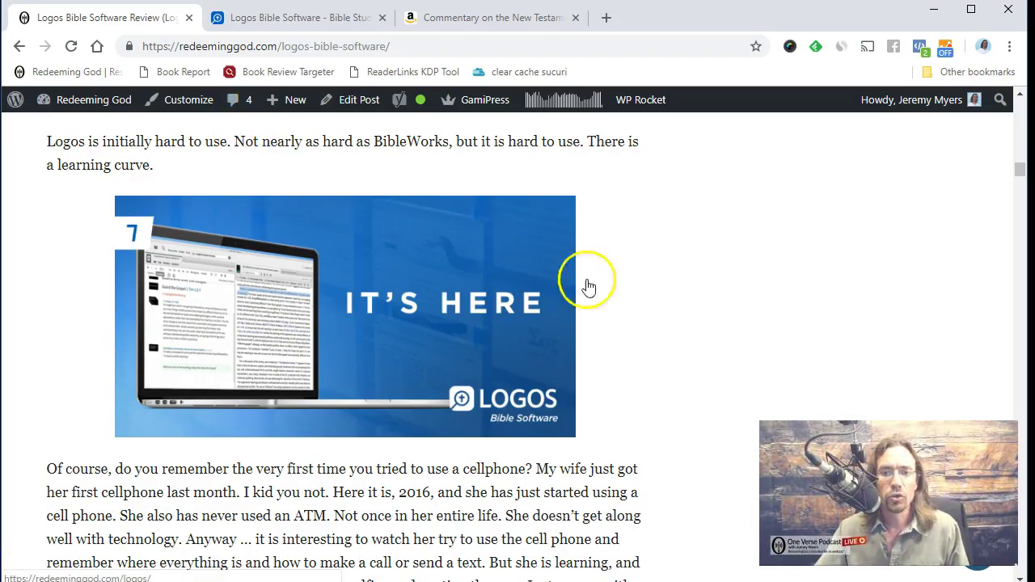
pyautogui.scroll(5, 630, 323)
pyautogui.scroll(-5, 630, 319)
pyautogui.scroll(-11, 628, 315)
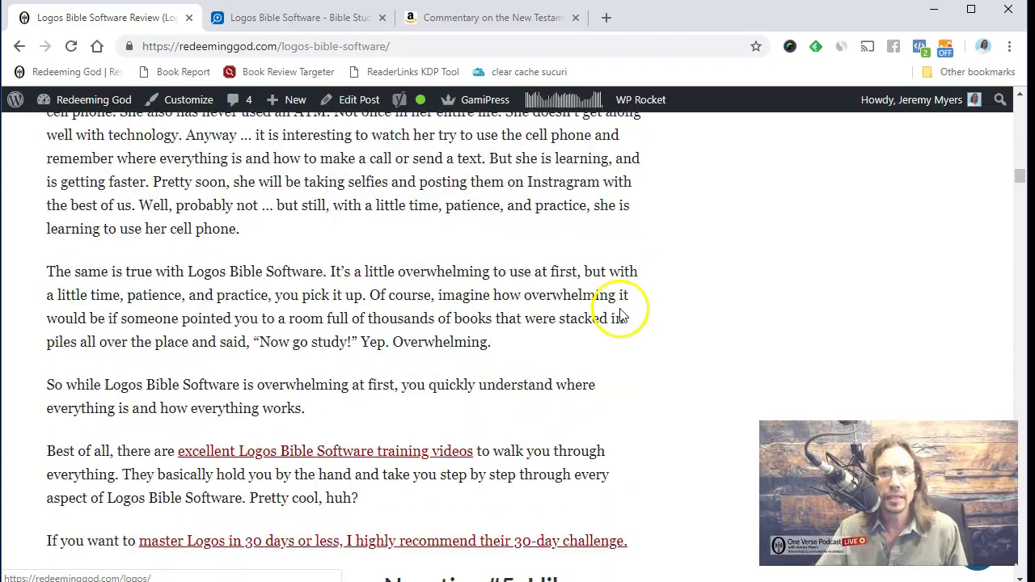
pyautogui.scroll(3, 608, 308)
pyautogui.scroll(-2, 557, 332)
pyautogui.scroll(3, 283, 238)
pyautogui.scroll(-3, 289, 254)
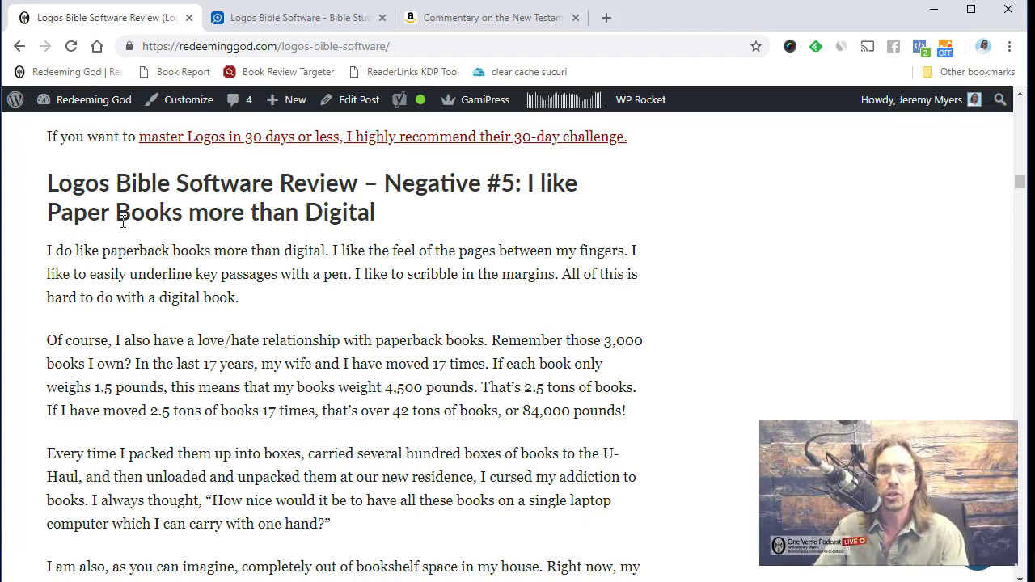
pyautogui.scroll(-9, 126, 231)
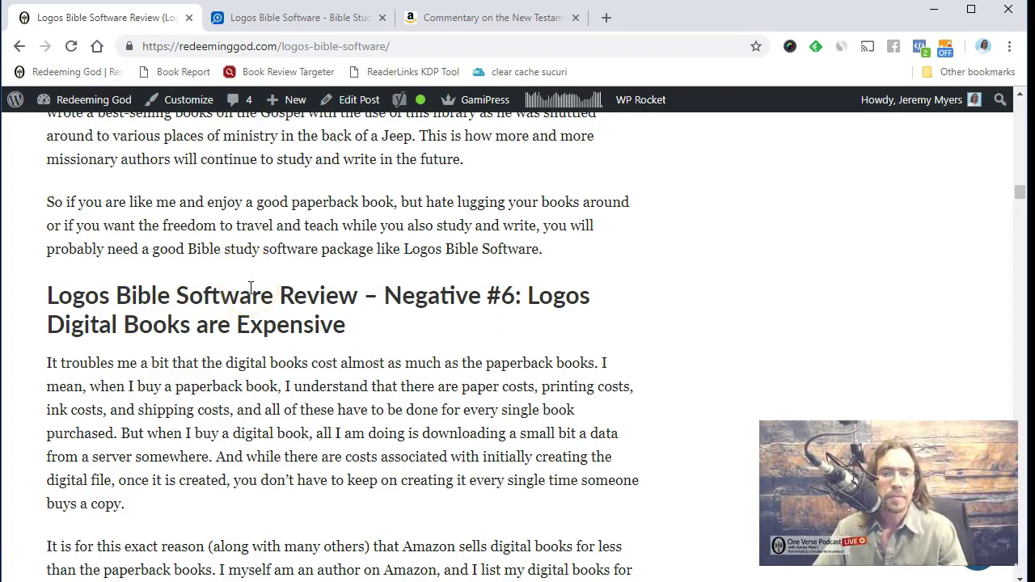
pyautogui.scroll(-2, 249, 289)
pyautogui.scroll(-10, 251, 288)
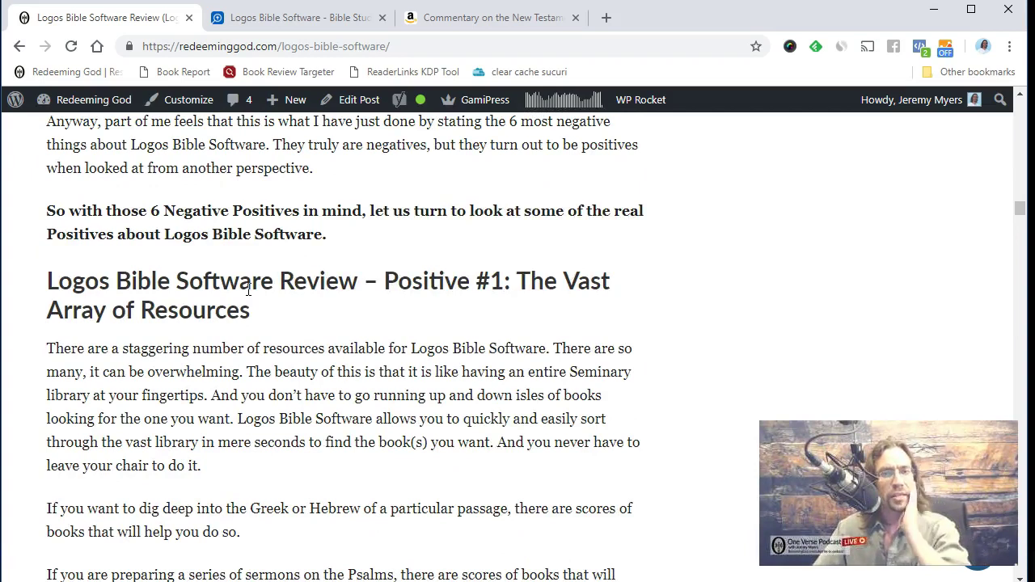
pyautogui.scroll(-3, 249, 291)
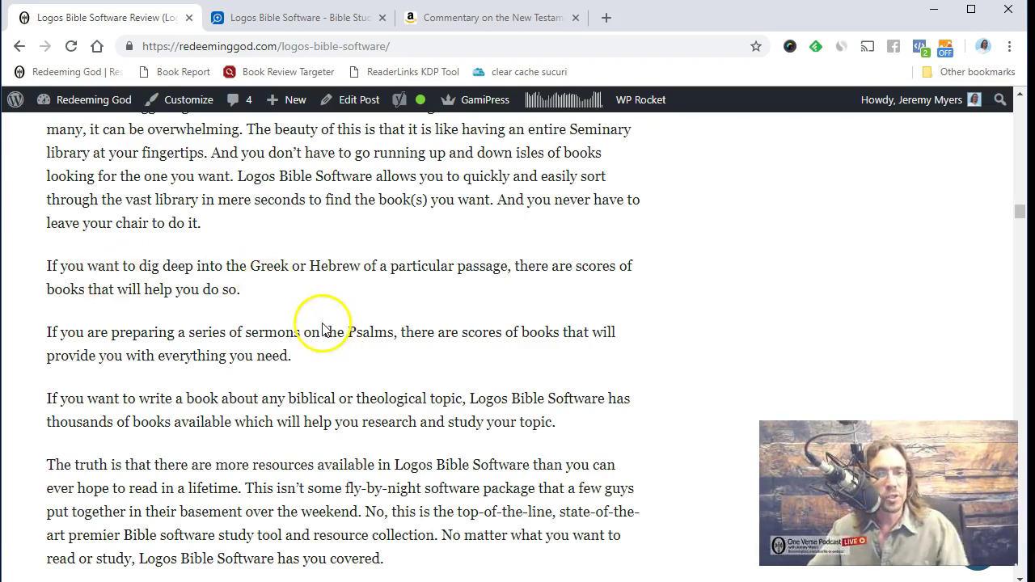
pyautogui.scroll(-3, 320, 323)
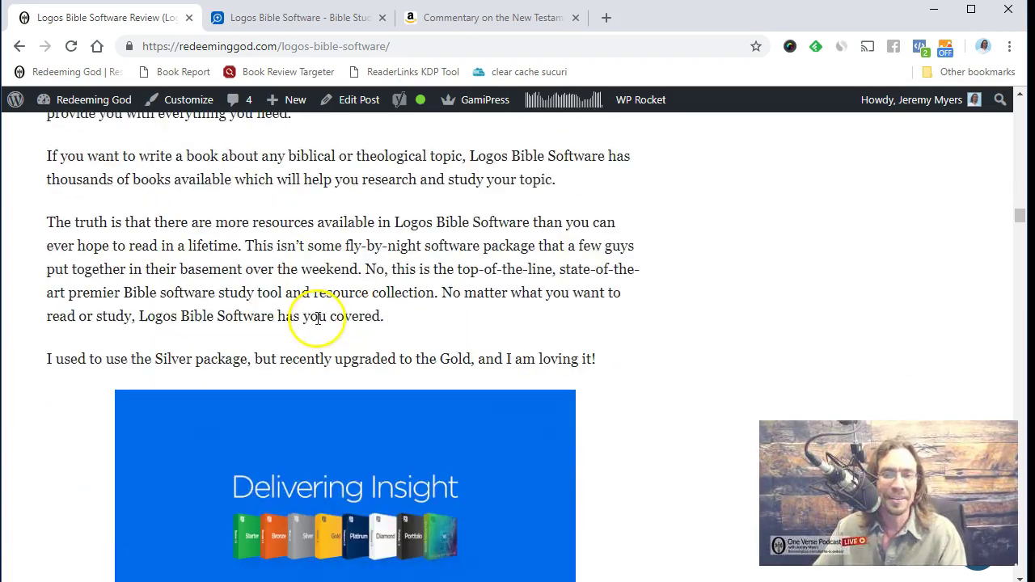
pyautogui.scroll(-4, 71, 313)
pyautogui.scroll(-3, 66, 306)
pyautogui.scroll(2, 67, 306)
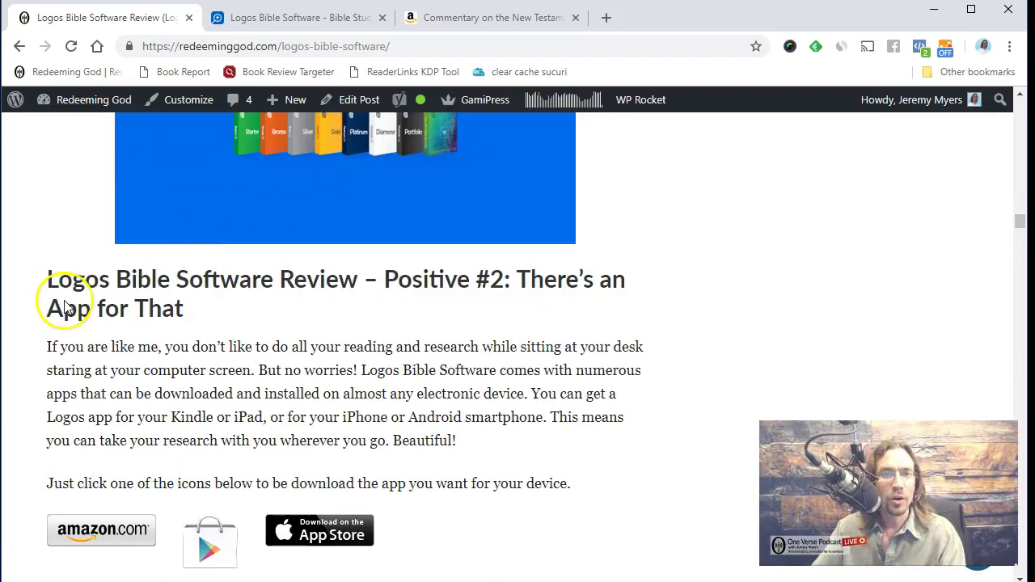
# Continue to the Easy Footnotes section, view the logos.com tab, and return to Logos.
pyautogui.click(222, 300)
pyautogui.scroll(-3, 222, 301)
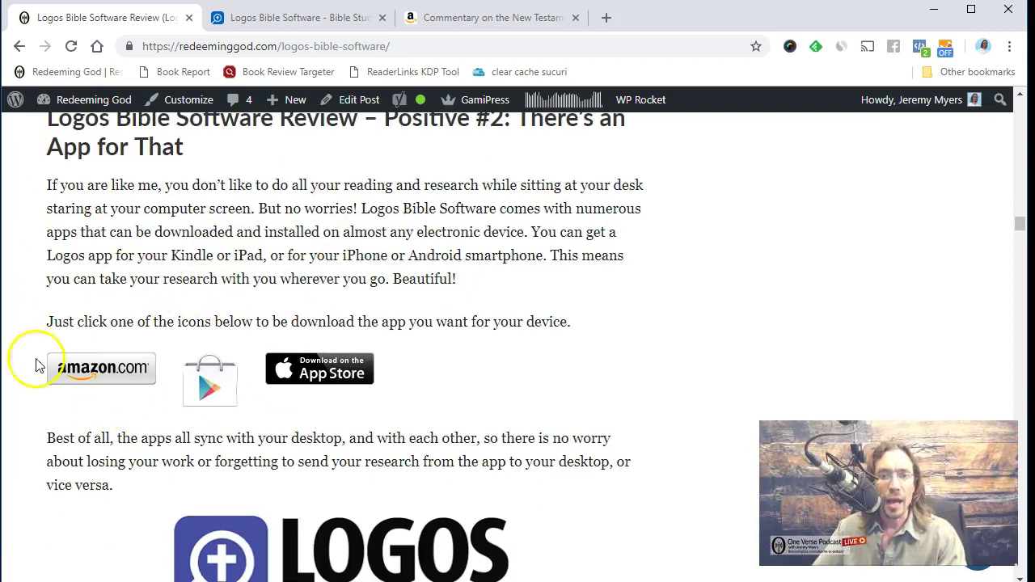
pyautogui.scroll(-4, 52, 432)
pyautogui.scroll(-5, 52, 429)
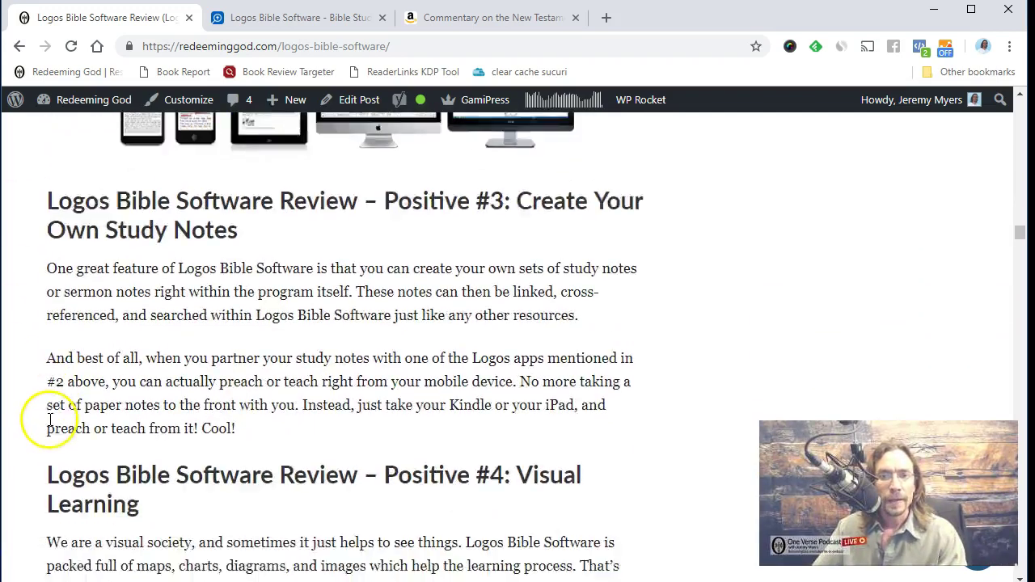
pyautogui.scroll(-3, 173, 254)
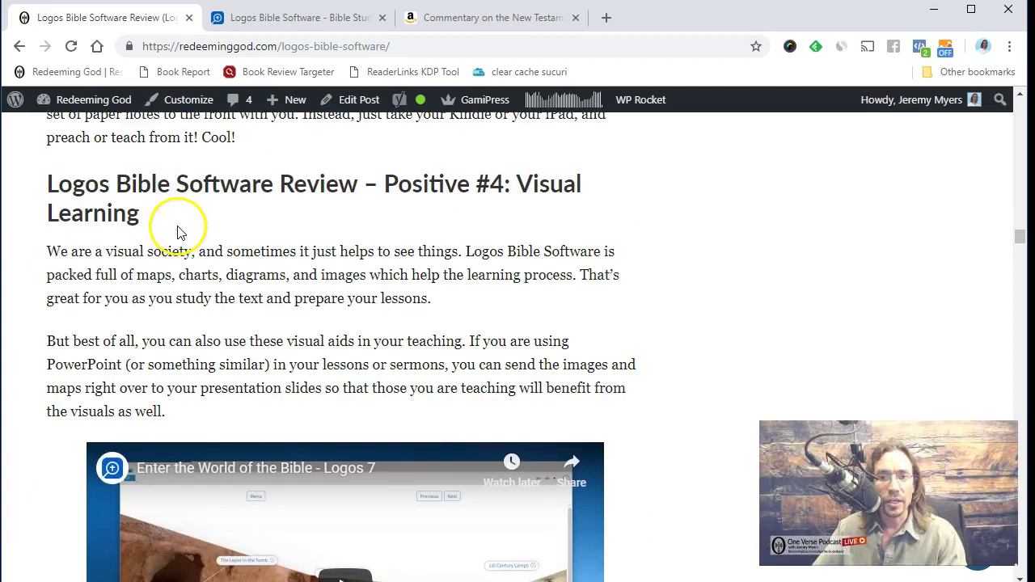
pyautogui.scroll(-10, 93, 259)
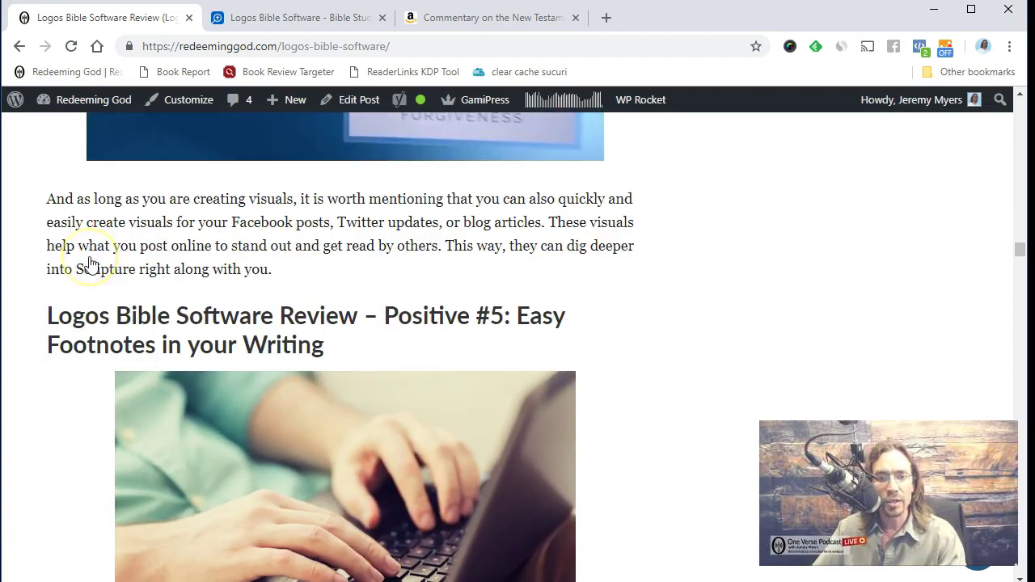
pyautogui.scroll(-2, 73, 285)
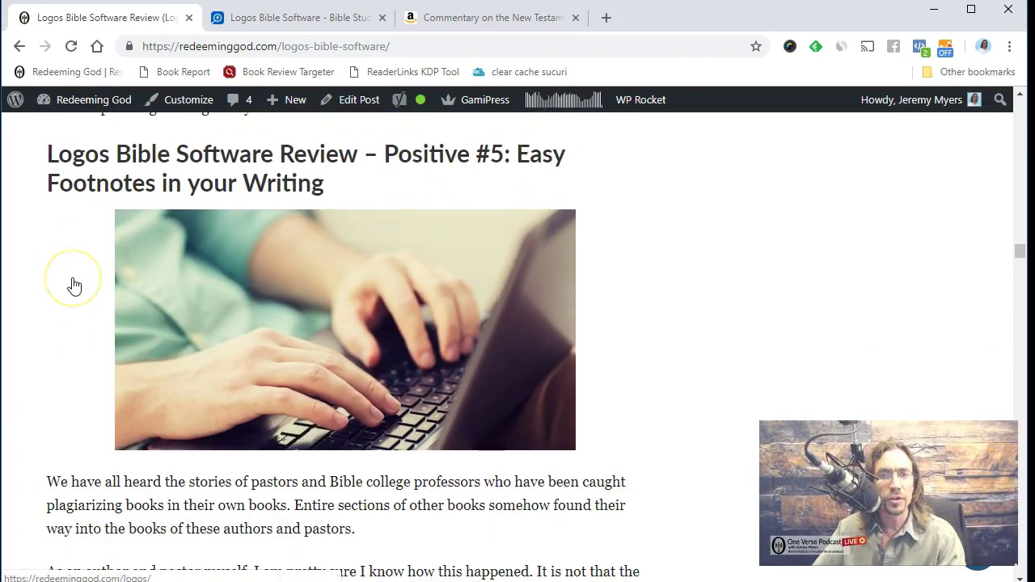
pyautogui.scroll(-2, 74, 285)
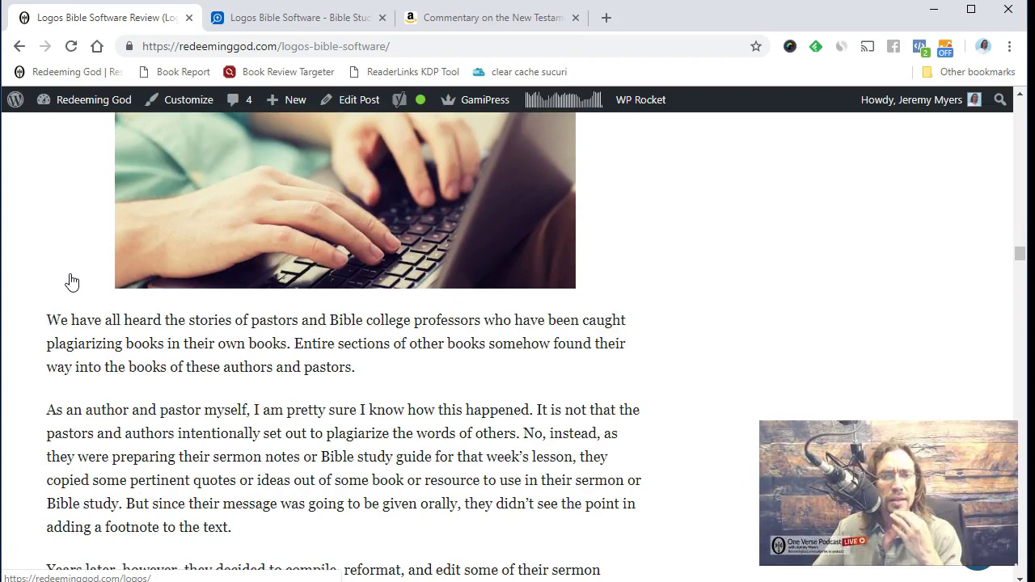
pyautogui.scroll(-3, 71, 281)
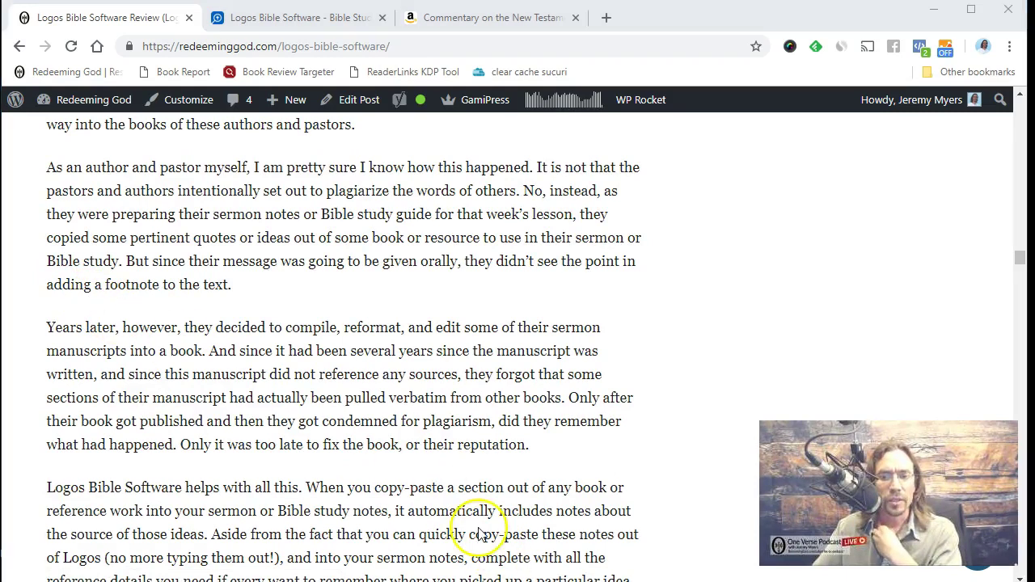
pyautogui.click(688, 384)
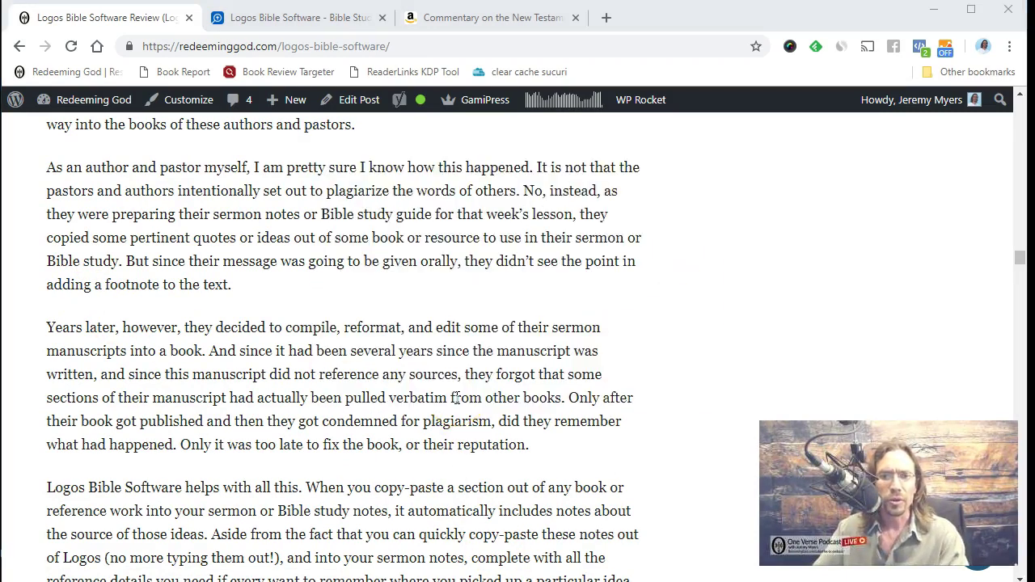
pyautogui.click(330, 17)
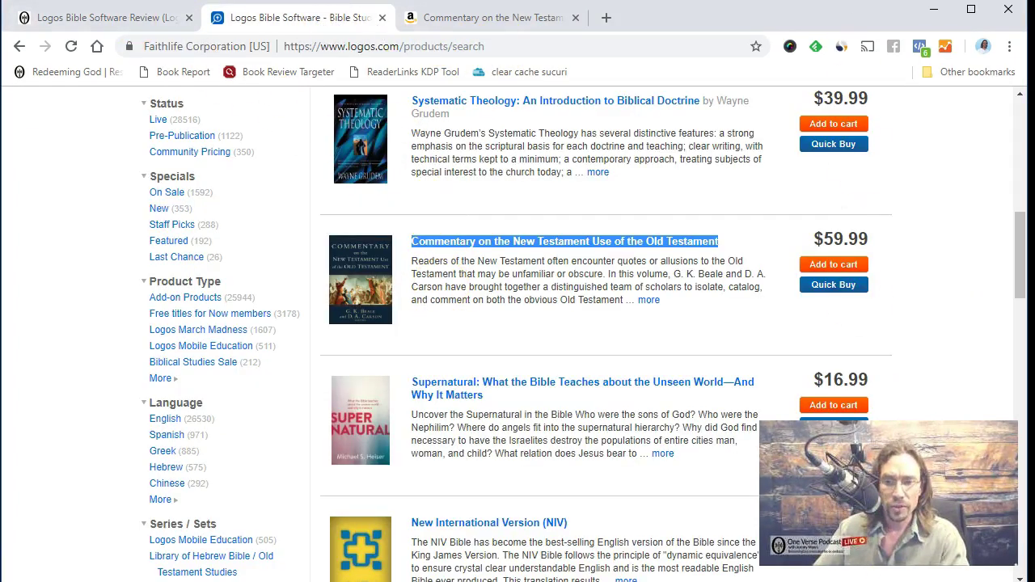
pyautogui.hotkey('alt', 'Tab')
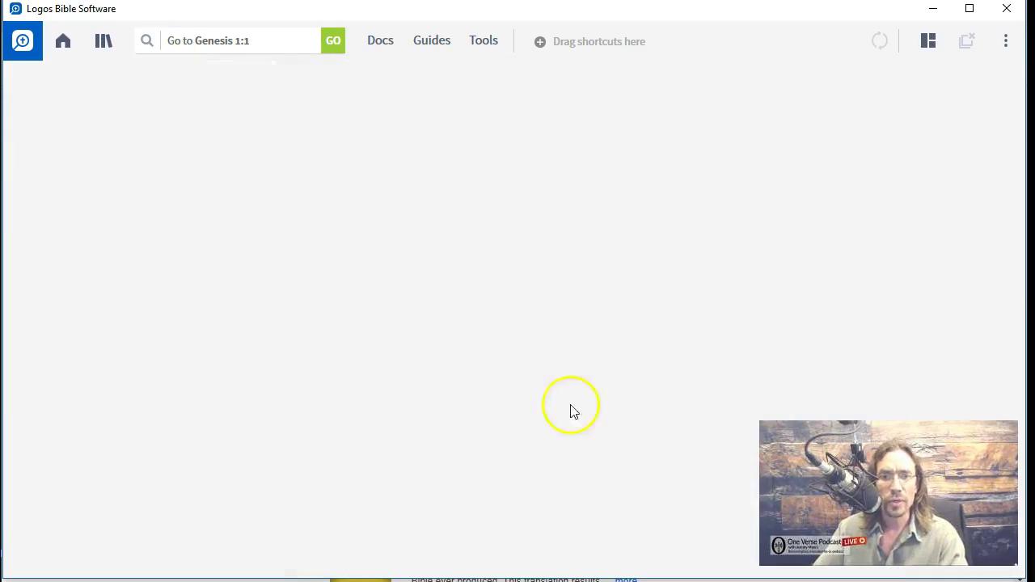
# Open the Bible and the Old Testament I: Genesis 1–11 commentary at Genesis 1:1.
pyautogui.click(291, 39)
pyautogui.click(290, 40)
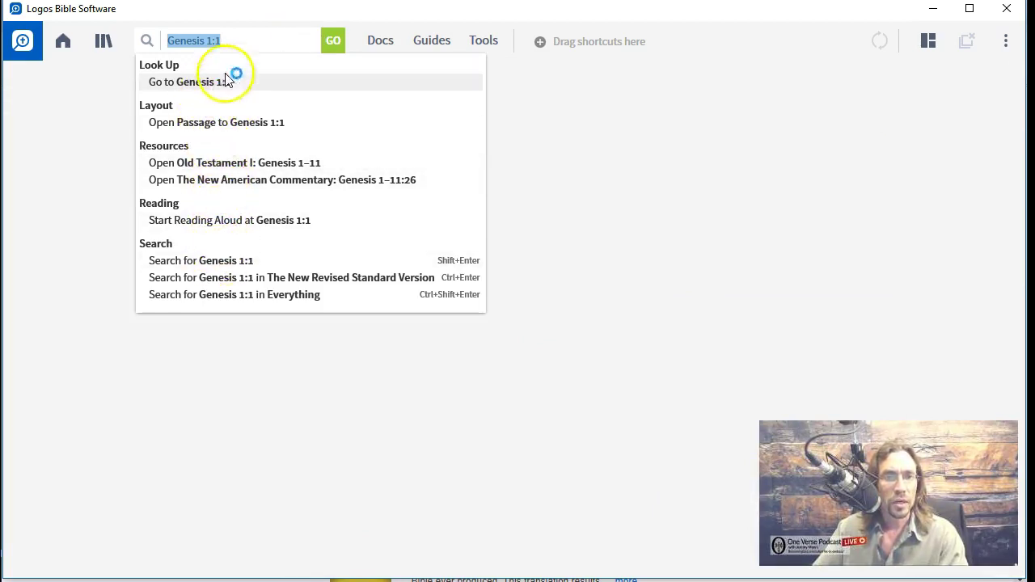
pyautogui.click(335, 45)
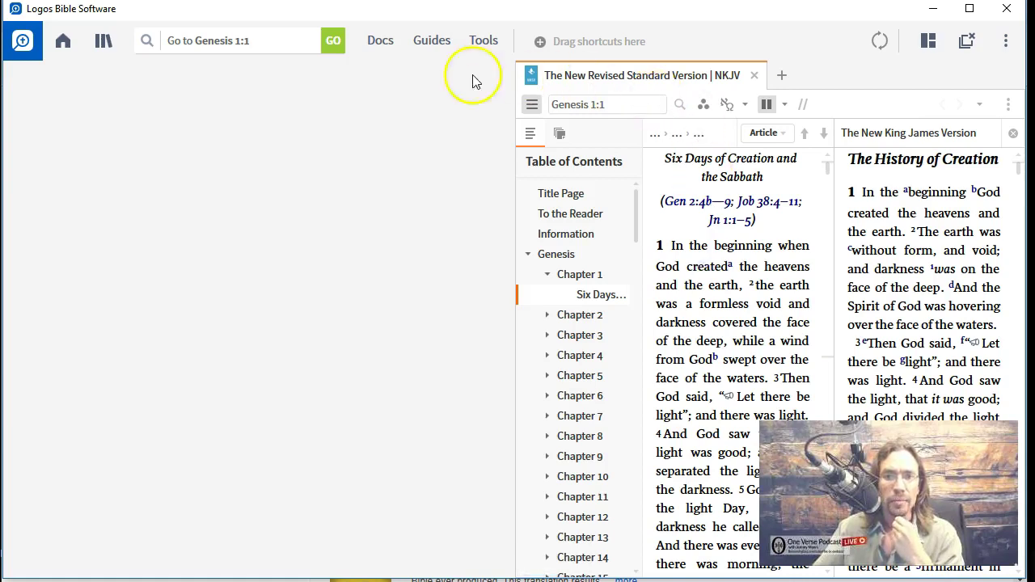
pyautogui.click(257, 40)
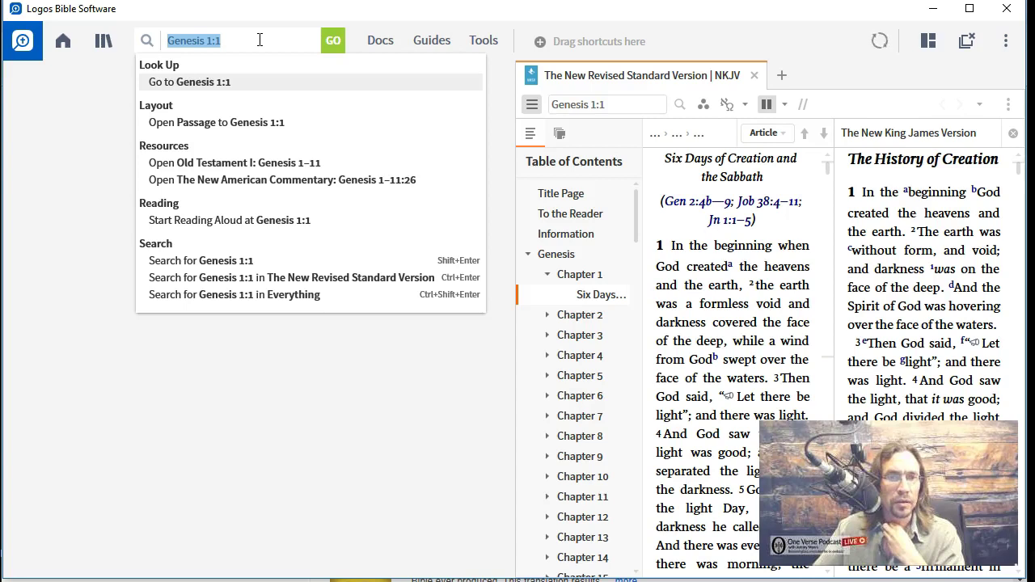
pyautogui.click(213, 163)
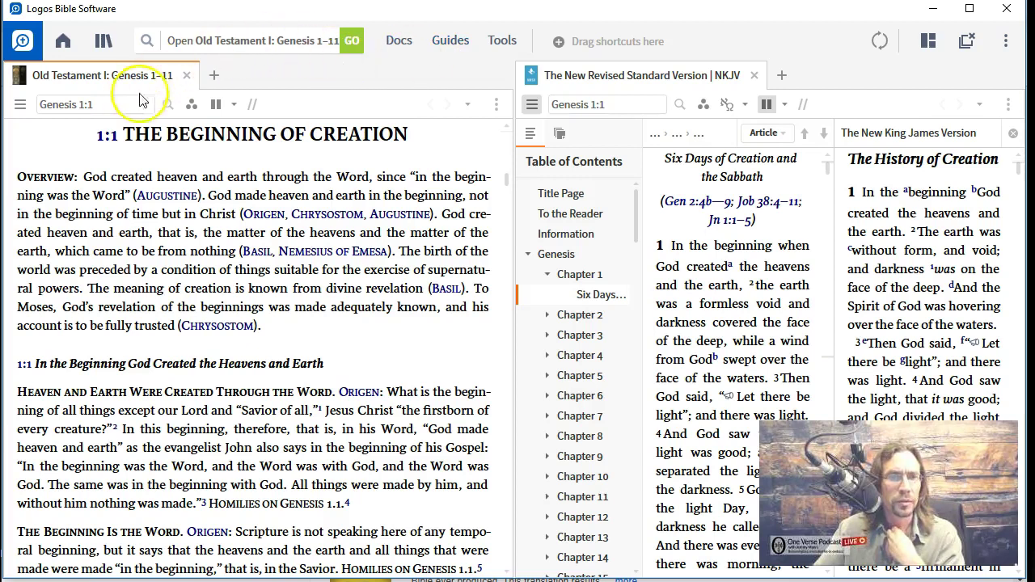
# Select and copy the Origen excerpt from the Heaven and Earth heading through 'therefore'.
pyautogui.click(105, 105)
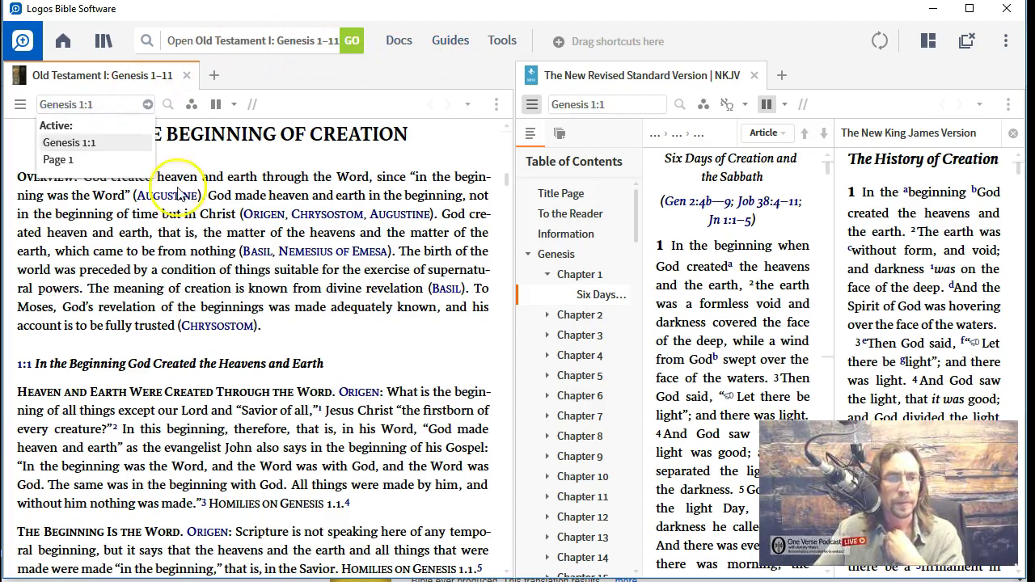
pyautogui.click(227, 256)
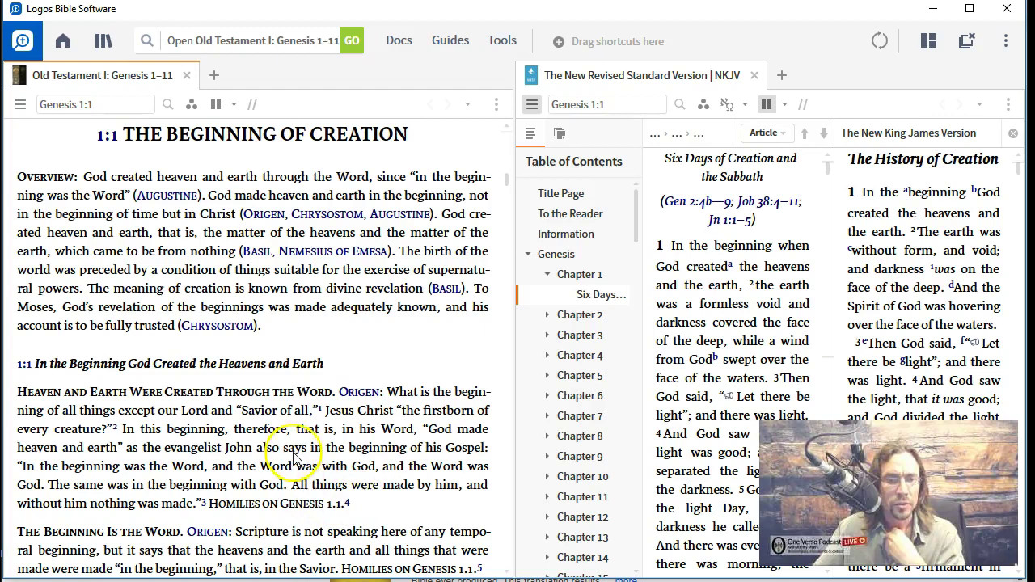
pyautogui.click(20, 392)
pyautogui.moveTo(19, 393); pyautogui.dragTo(274, 432)
pyautogui.hotkey('ctrl', 'c')
pyautogui.hotkey('alt', 'Tab')
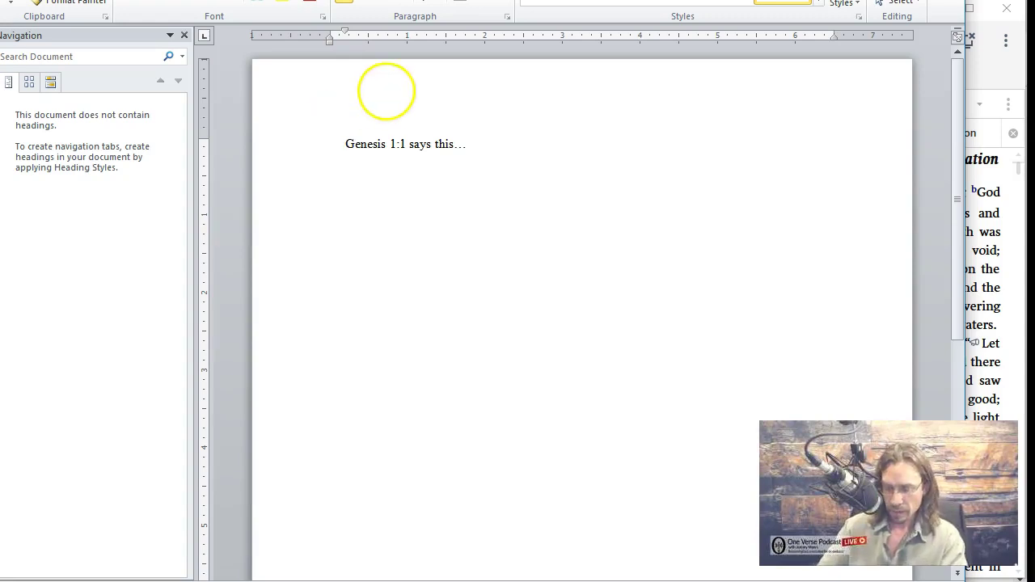
# Paste the Origen excerpt into Word and check its automatic Genesis 1–11 footnotes.
pyautogui.hotkey('ctrl', 'v')
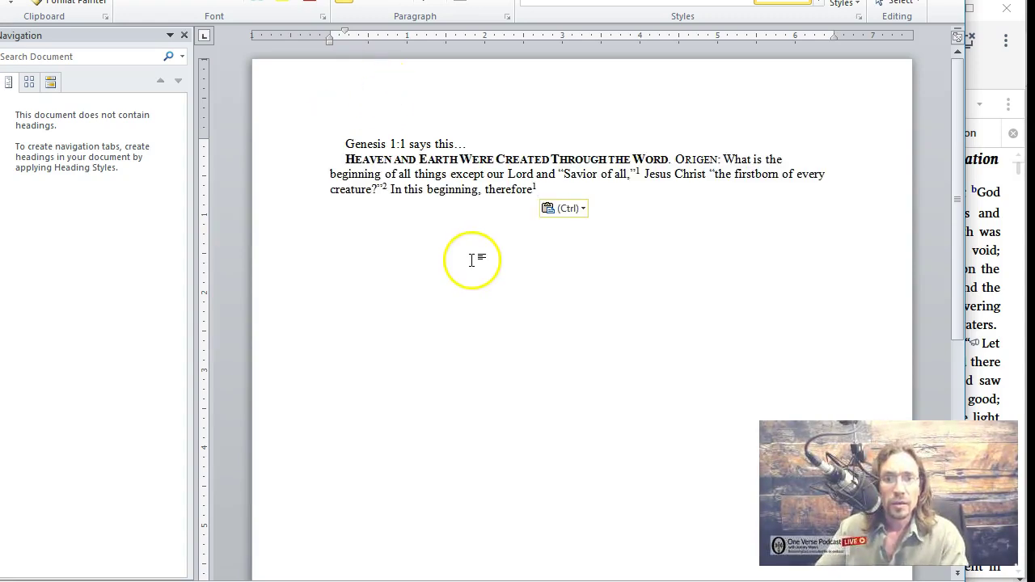
pyautogui.click(535, 186)
pyautogui.scroll(-7, 546, 198)
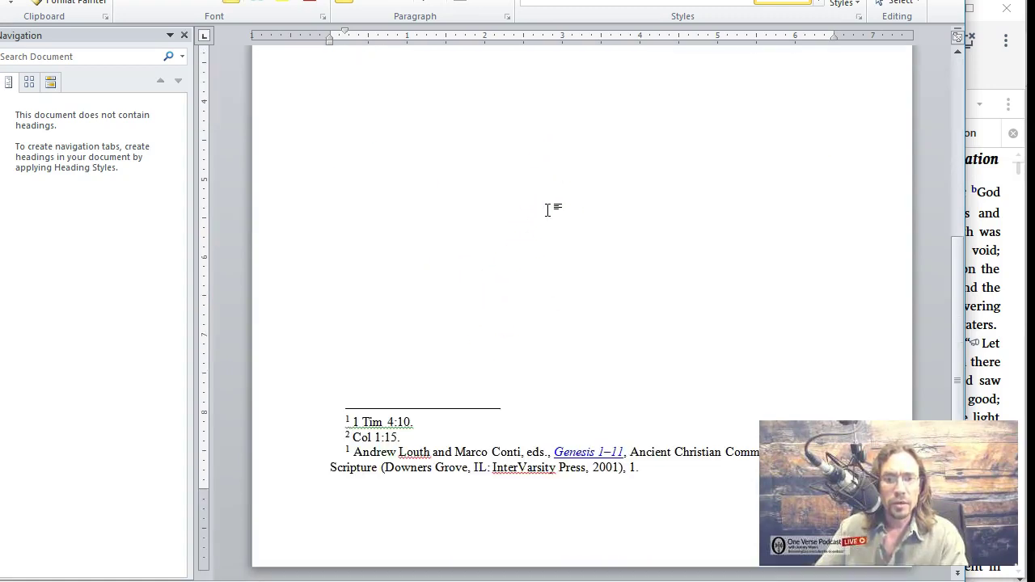
pyautogui.scroll(3, 546, 209)
pyautogui.scroll(-3, 541, 214)
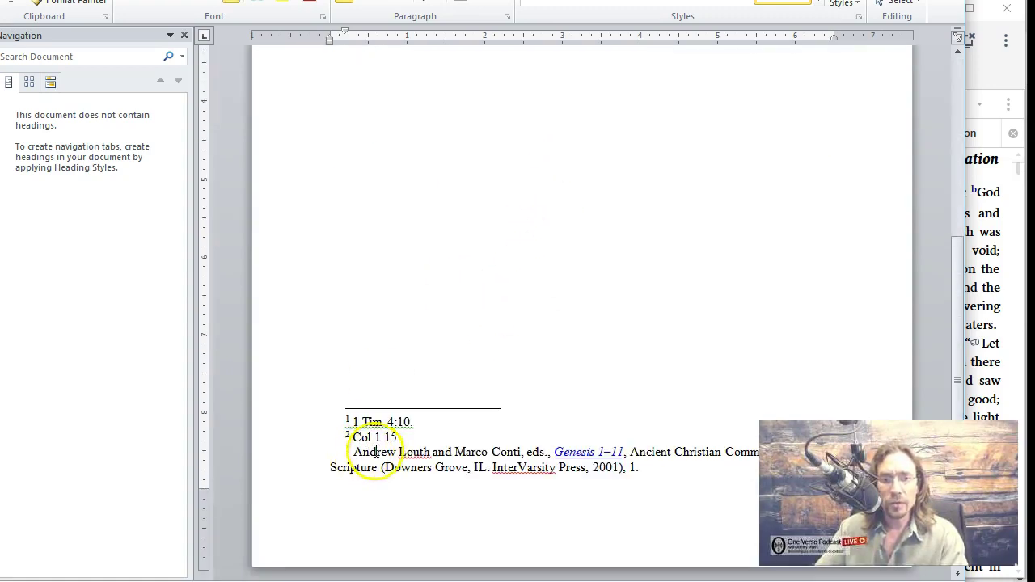
pyautogui.scroll(7, 372, 446)
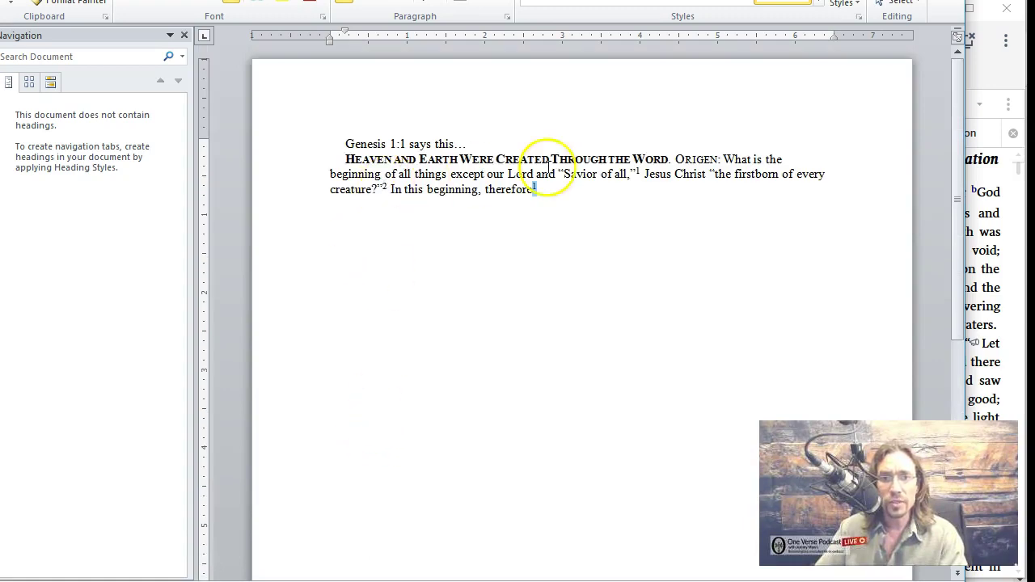
pyautogui.click(554, 199)
pyautogui.scroll(-5, 553, 201)
pyautogui.click(561, 203)
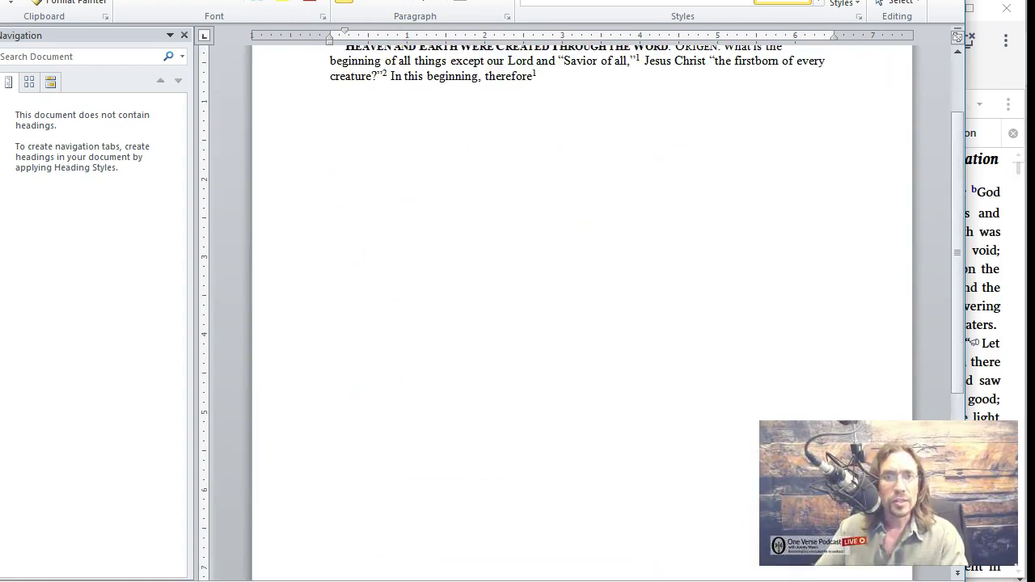
pyautogui.hotkey('alt', 'Tab')
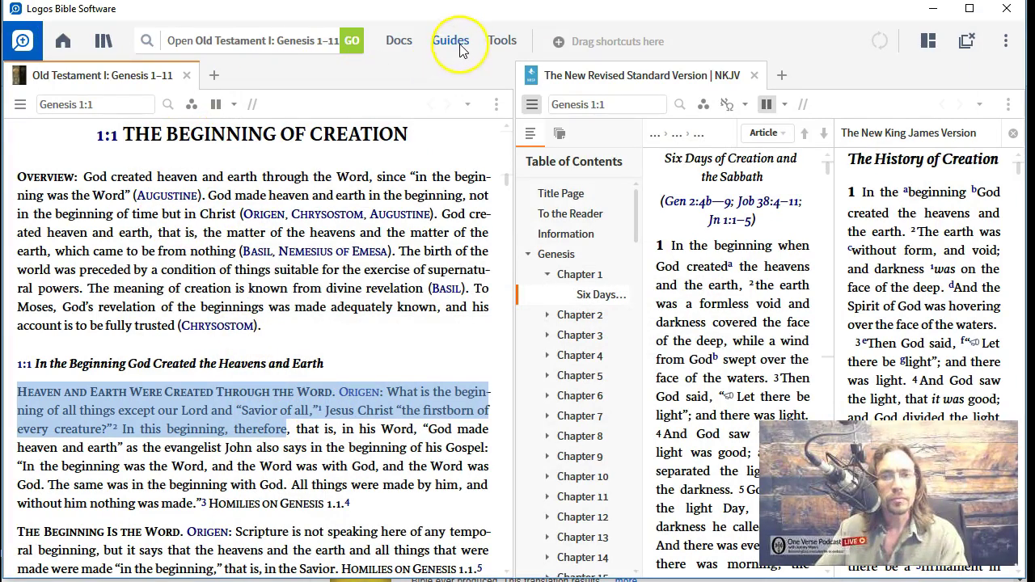
# Replace the Genesis 1:1 search with 'Jona' and open The New American Commentary: Amos, Obadiah, Jonah.
pyautogui.click(229, 47)
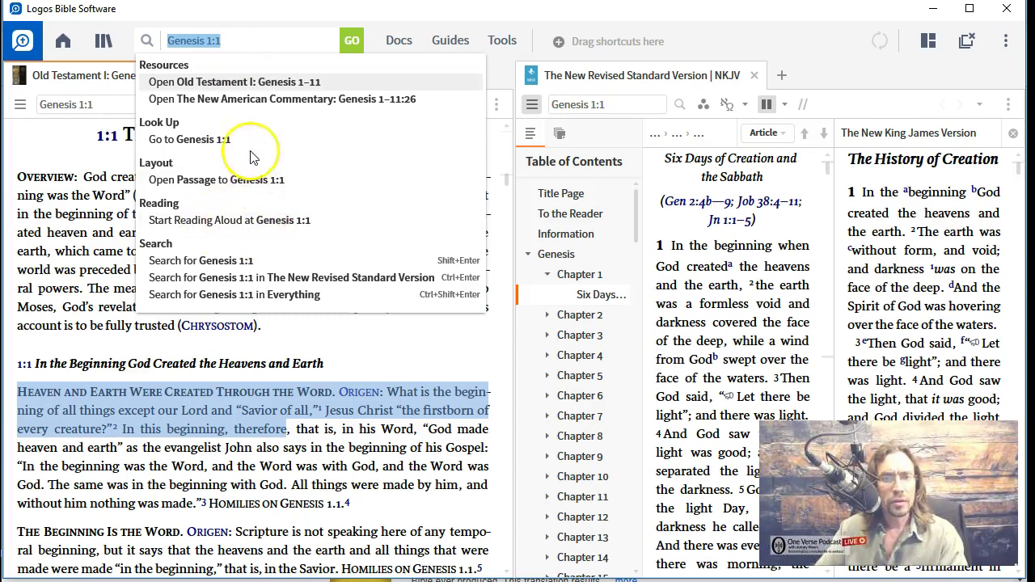
pyautogui.moveTo(226, 83)
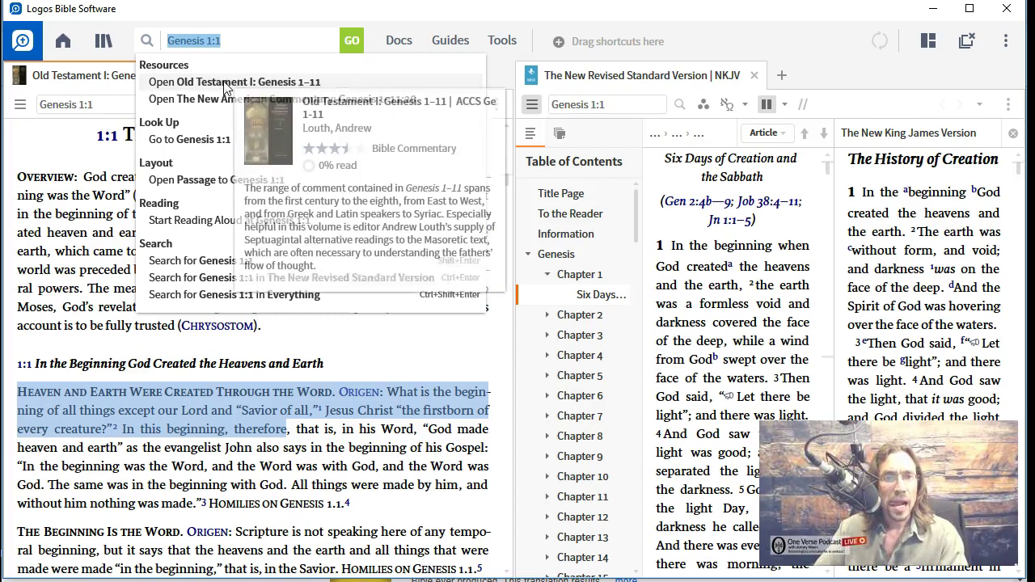
pyautogui.click(233, 46)
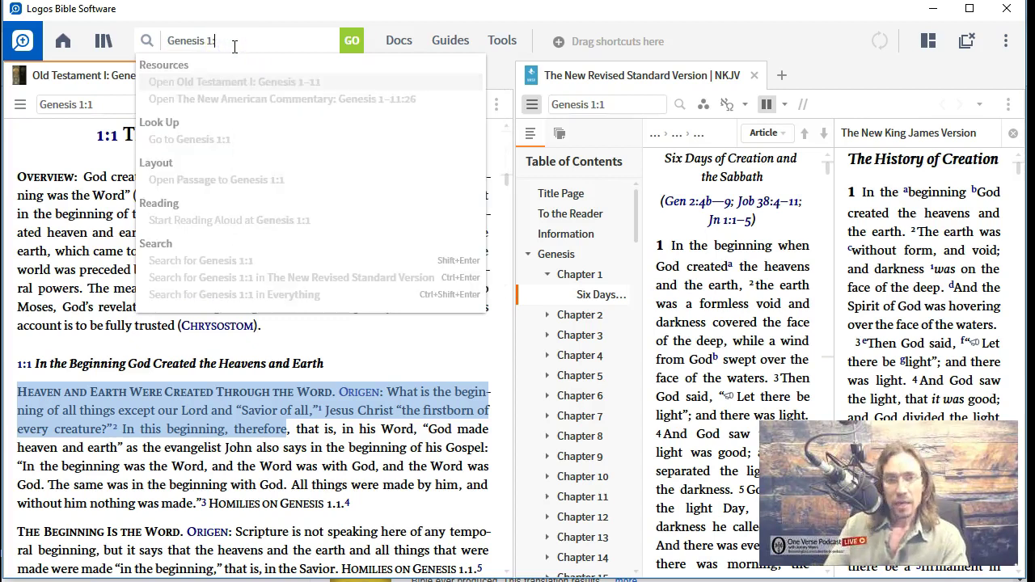
pyautogui.press('BackSpace')
pyautogui.press('BackSpace')
pyautogui.press('BackSpace')
pyautogui.press('BackSpace')
pyautogui.press('BackSpace')
pyautogui.press('BackSpace')
pyautogui.press('BackSpace')
pyautogui.press('BackSpace')
pyautogui.press('BackSpace')
pyautogui.press('BackSpace')
pyautogui.press('BackSpace')
pyautogui.write('Jonah')
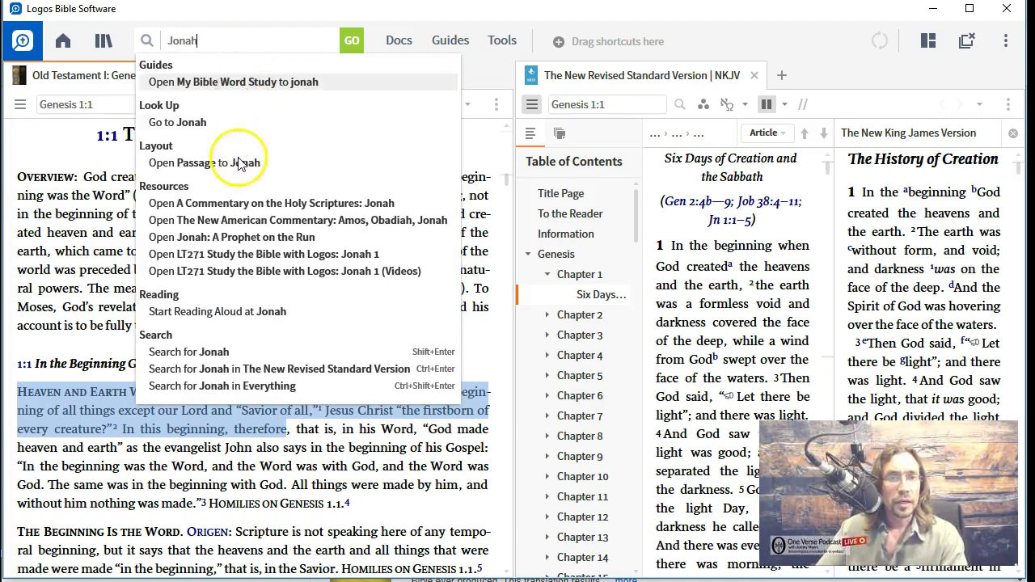
pyautogui.click(208, 221)
# Select the Amos 7:13 comment through 'According to Amaziah'.
pyautogui.scroll(-15, 241, 297)
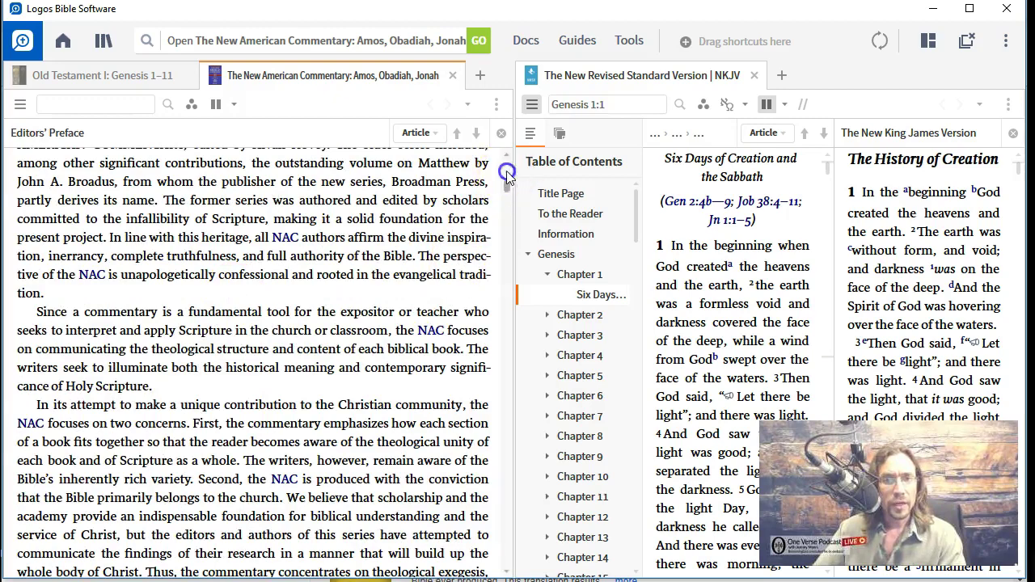
pyautogui.moveTo(505, 179); pyautogui.dragTo(505, 347)
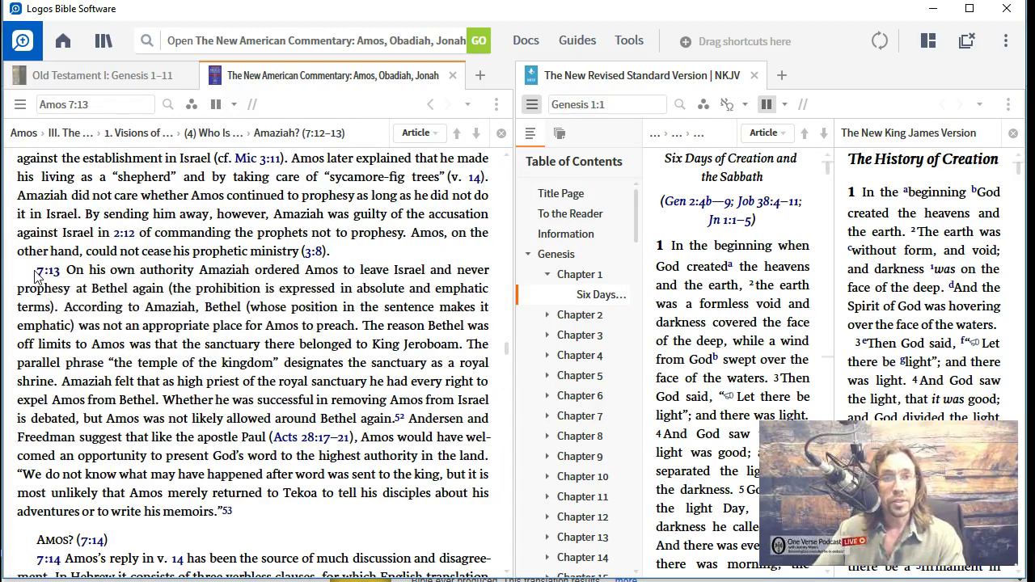
pyautogui.moveTo(36, 275); pyautogui.dragTo(158, 304)
pyautogui.hotkey('ctrl', 'c')
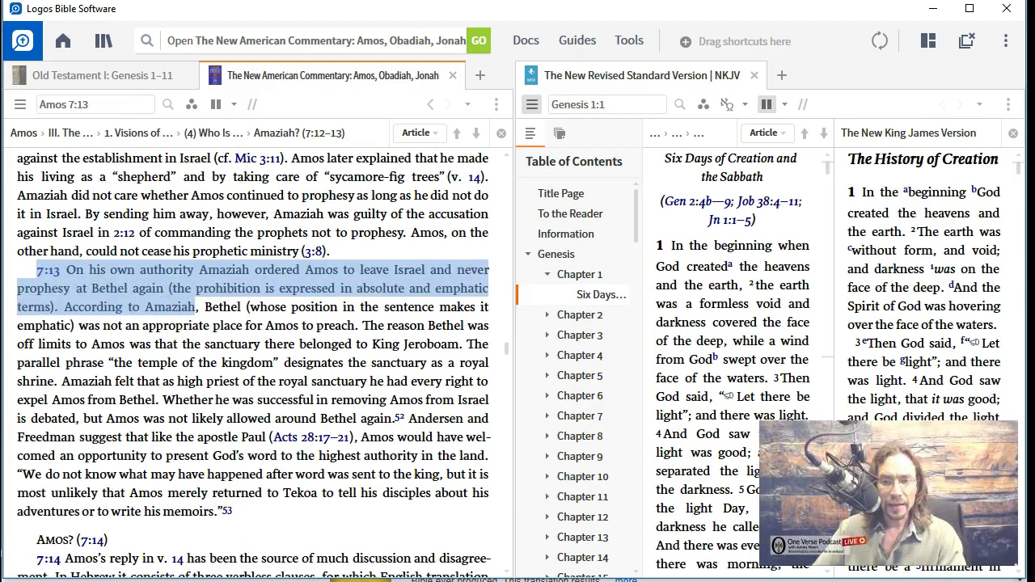
# Paste the Amos 7:13 excerpt below the Origen paragraph and check its page 138 footnote.
pyautogui.hotkey('alt', 'Tab')
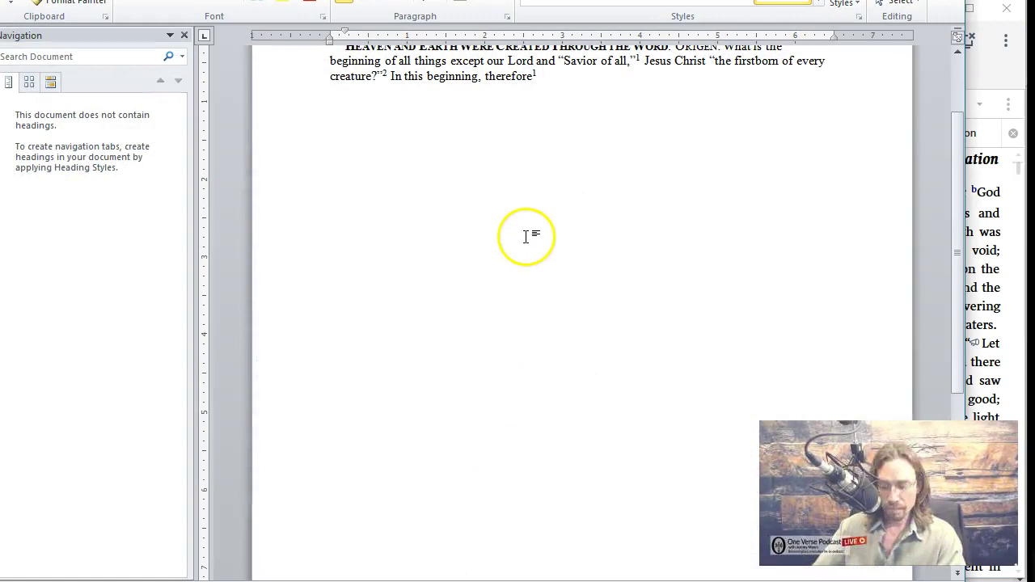
pyautogui.hotkey('ctrl', 'v')
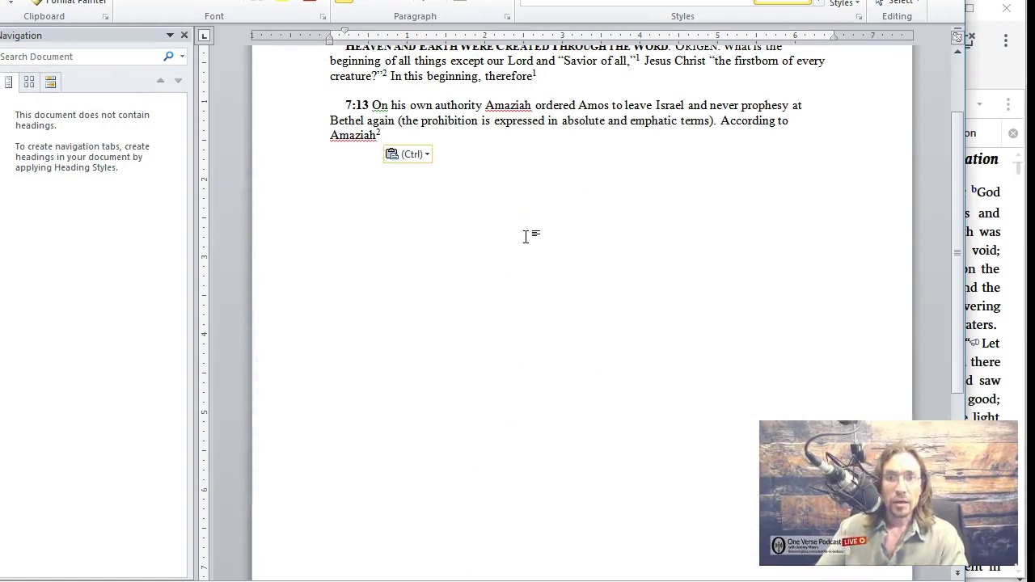
pyautogui.scroll(-5, 469, 233)
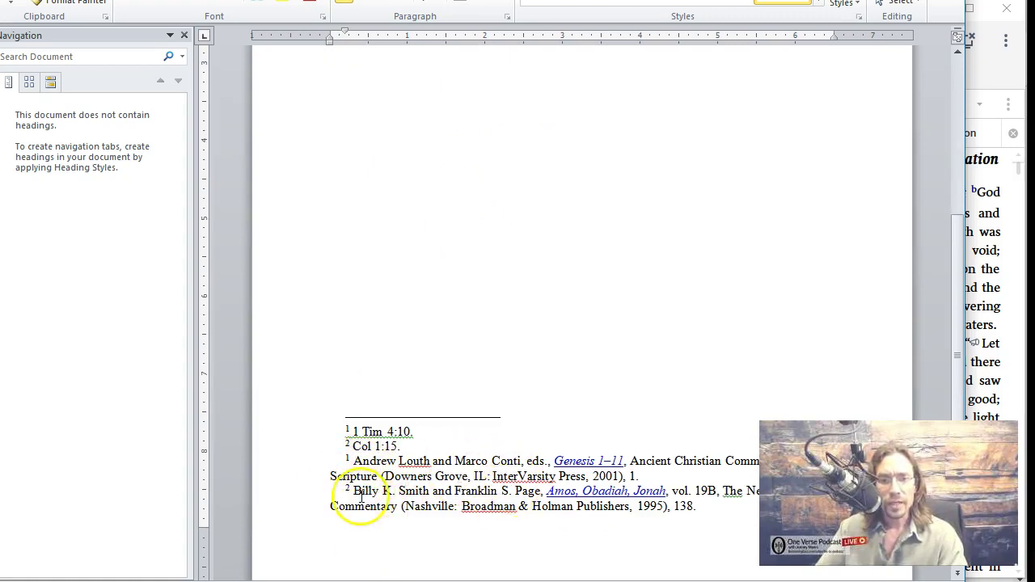
pyautogui.scroll(-1, 469, 493)
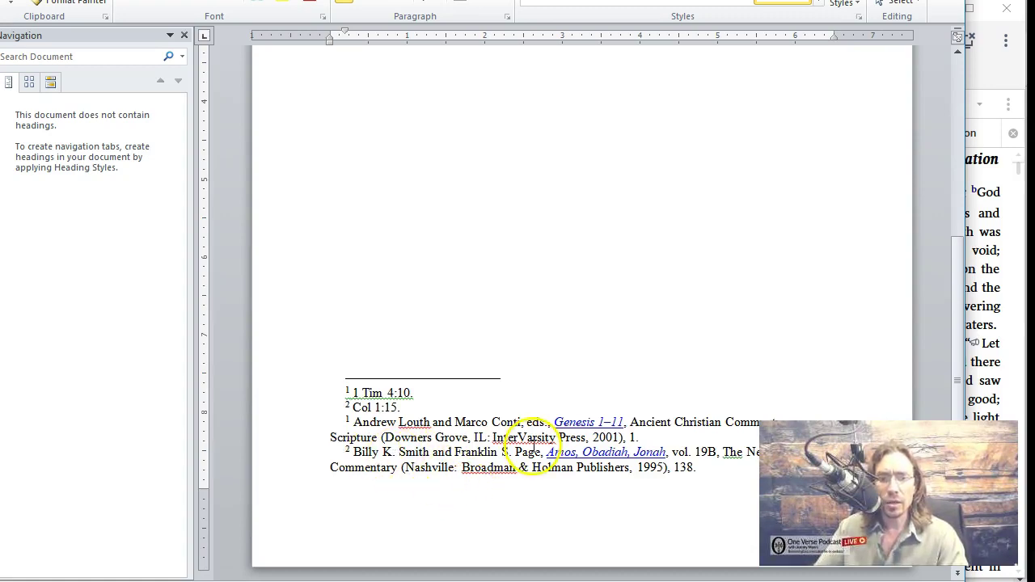
pyautogui.hotkey('alt', 'Tab')
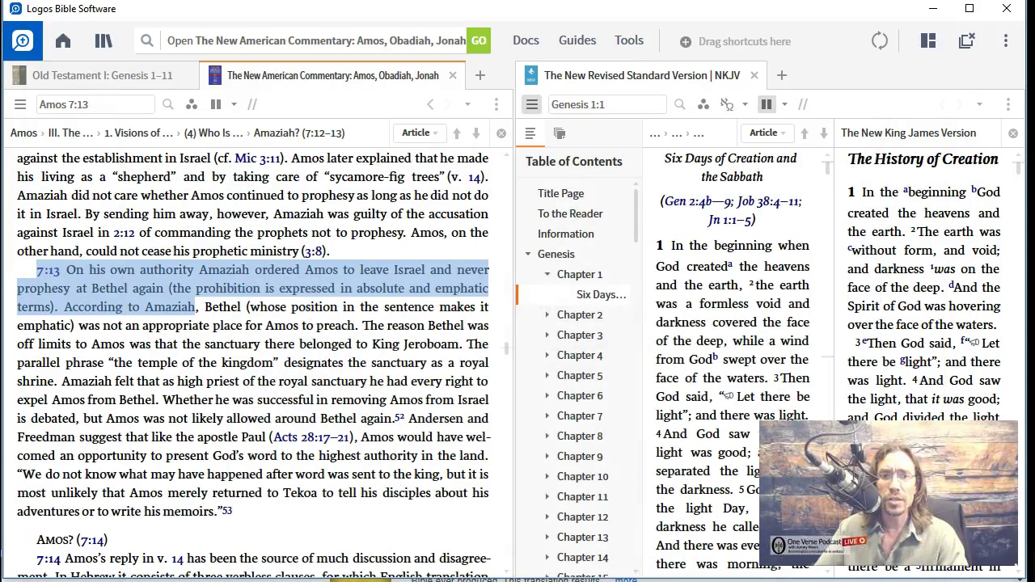
# Minimize Logos and scroll the Chrome Logos review through Positive #6–#8.
pyautogui.click(932, 14)
pyautogui.click(101, 20)
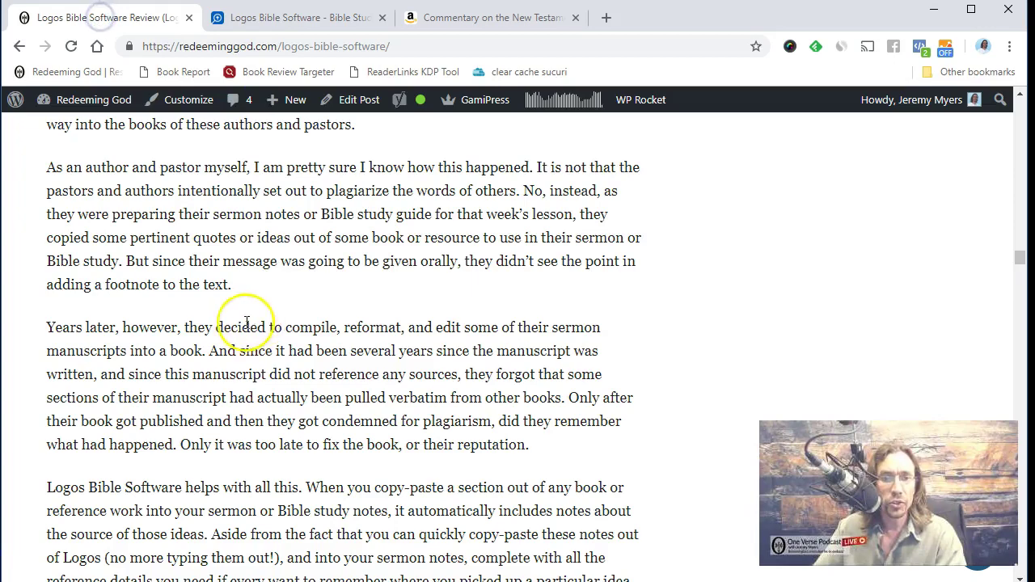
pyautogui.scroll(-8, 242, 324)
pyautogui.scroll(3, 197, 323)
pyautogui.scroll(-3, 61, 346)
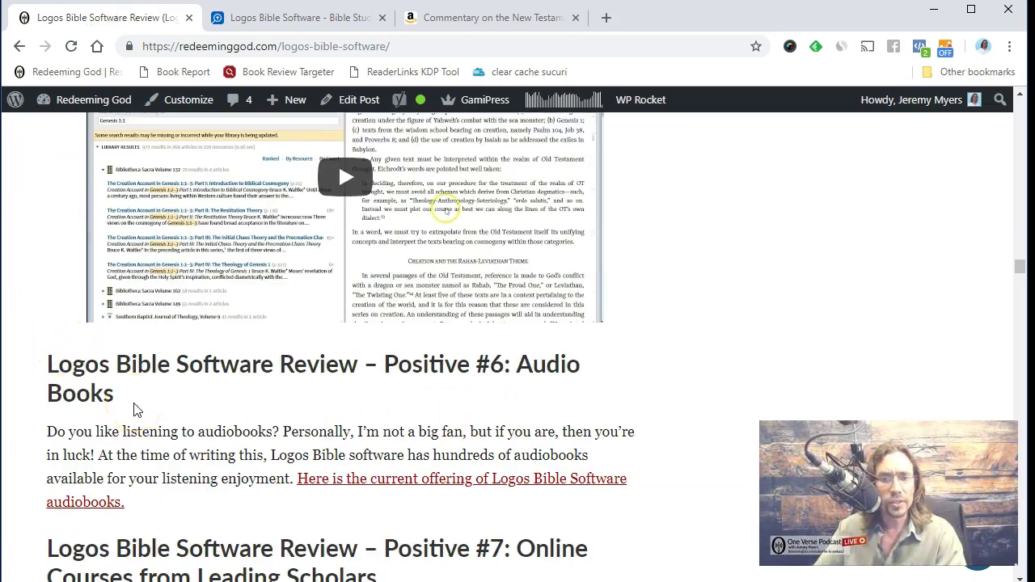
pyautogui.scroll(-2, 135, 410)
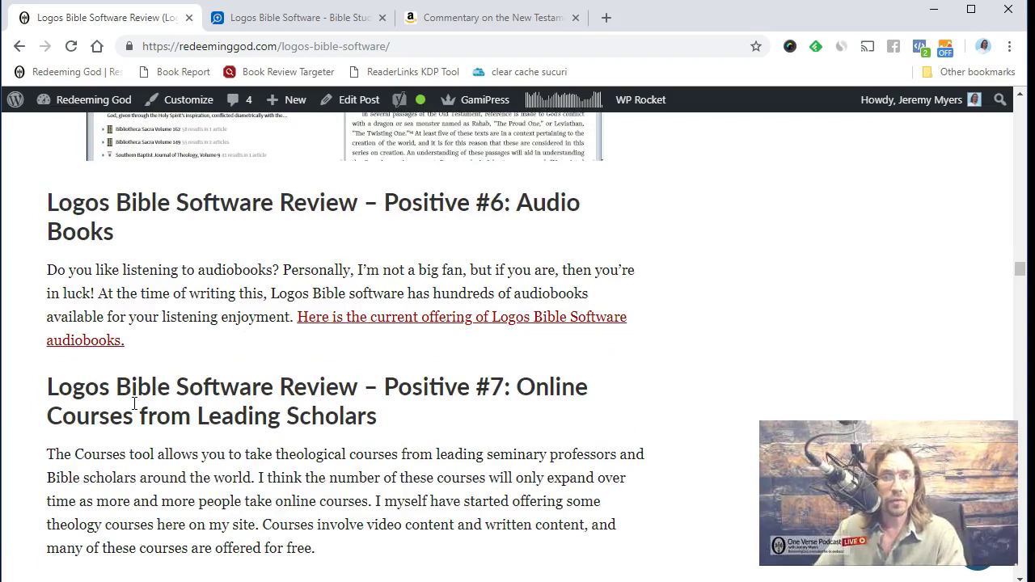
pyautogui.scroll(-3, 134, 402)
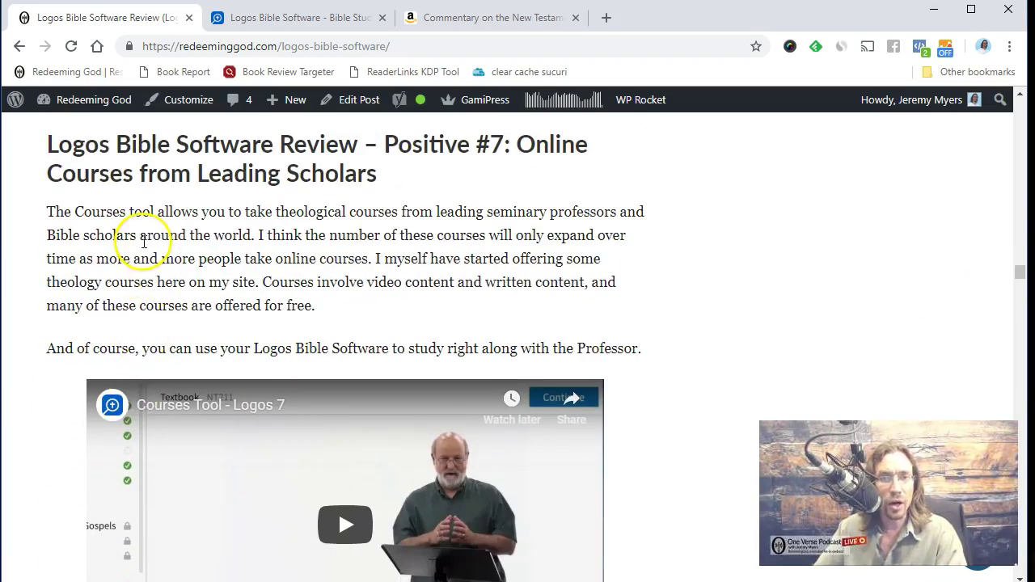
pyautogui.scroll(-2, 157, 227)
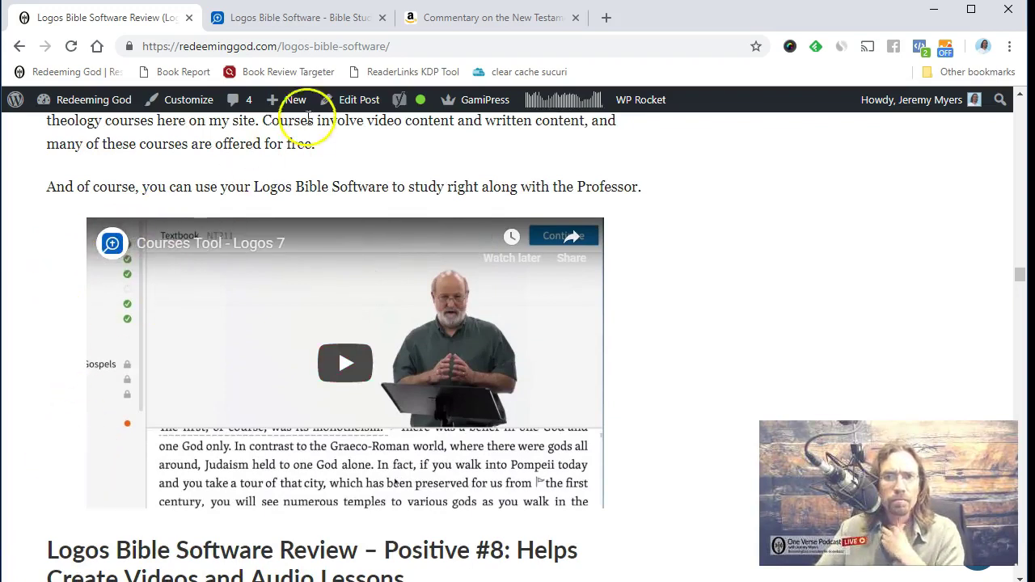
# Go from the Amazon listing to the Redeeming God home page and open the Ephesians 1:4-5 election article.
pyautogui.click(480, 21)
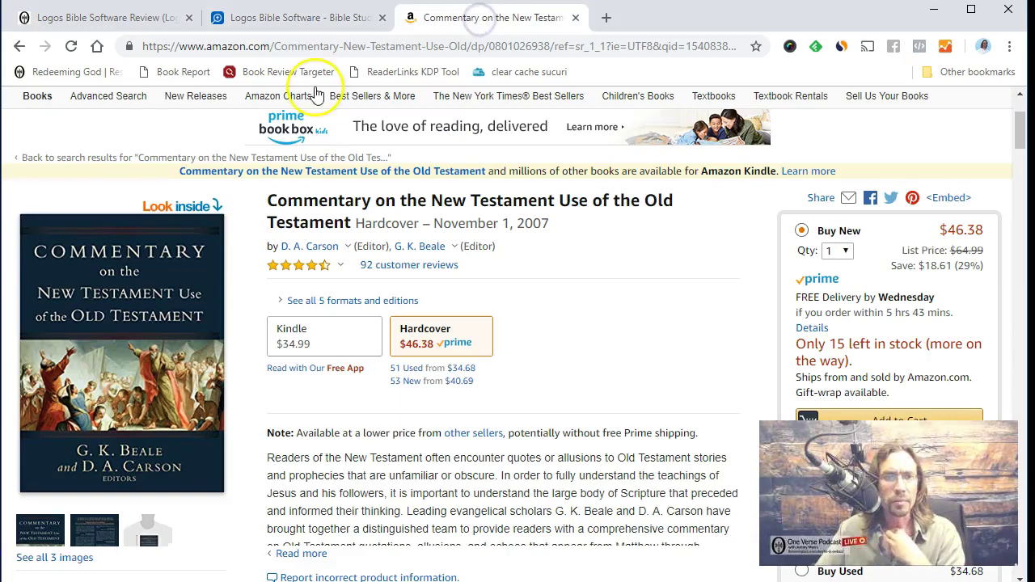
pyautogui.click(98, 46)
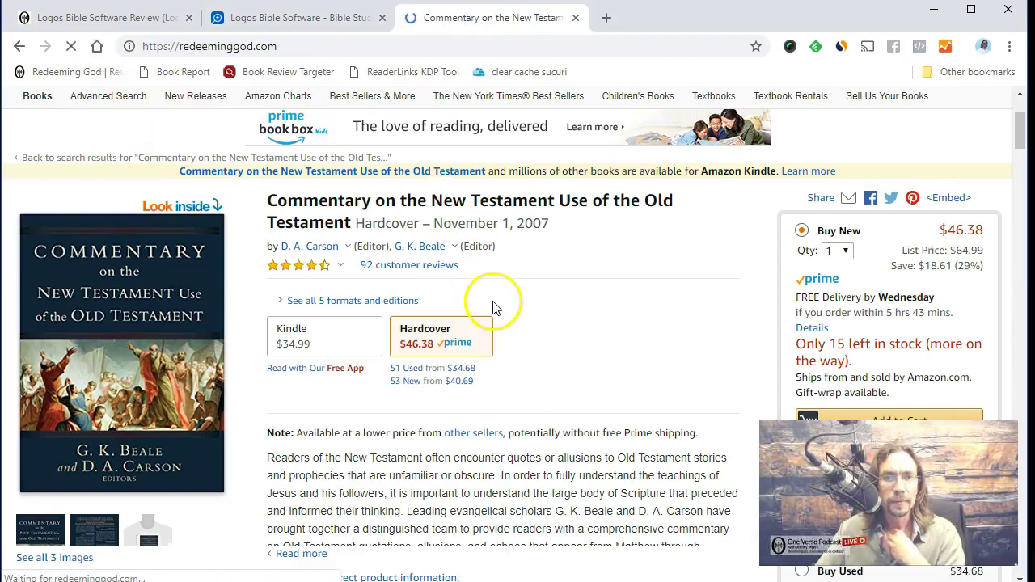
pyautogui.scroll(-20, 502, 303)
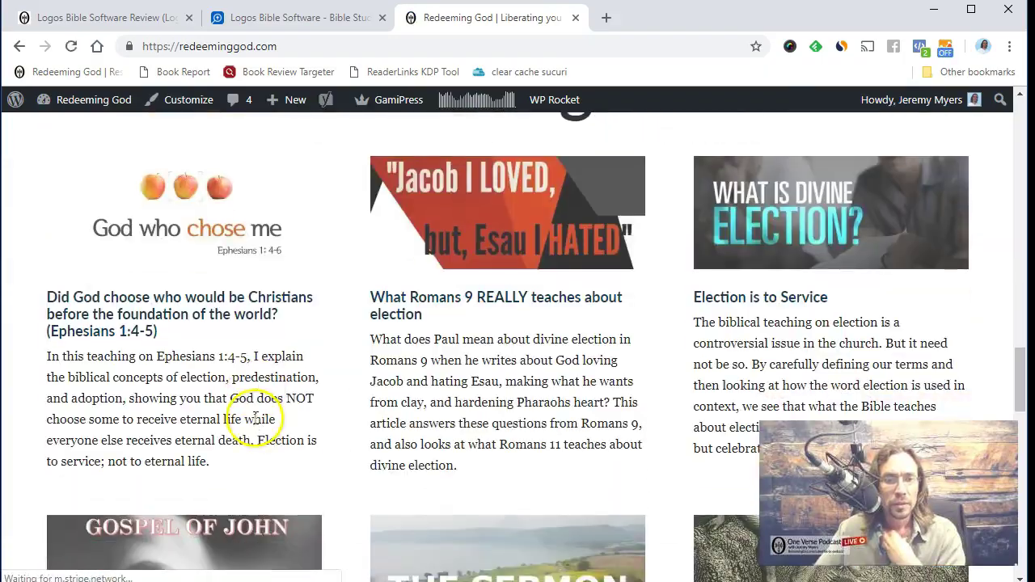
pyautogui.scroll(-6, 254, 420)
pyautogui.scroll(6, 253, 419)
pyautogui.click(127, 320)
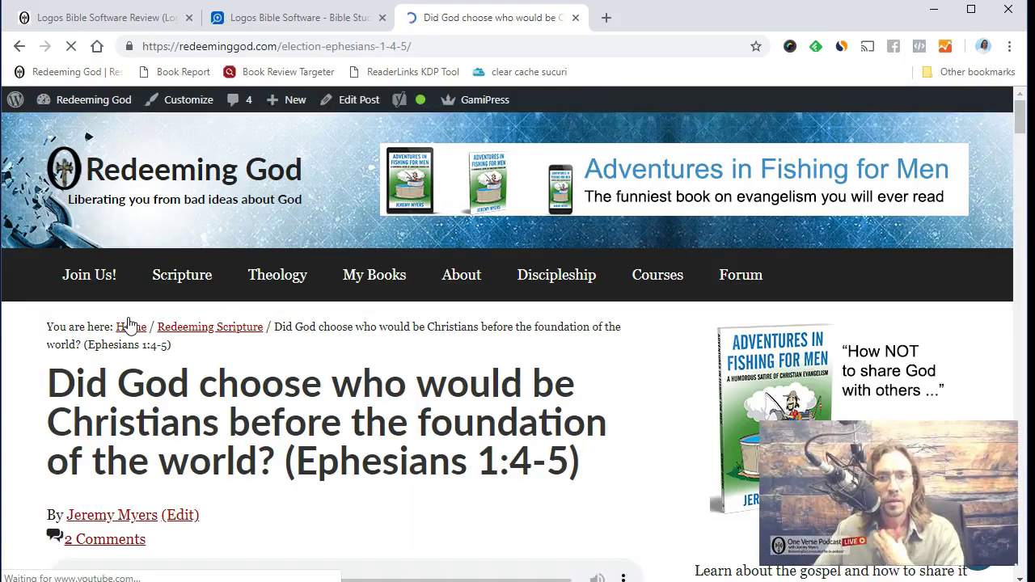
# Scroll the article to its six N. T. Wright course links.
pyautogui.scroll(-10, 280, 313)
pyautogui.scroll(-15, 280, 313)
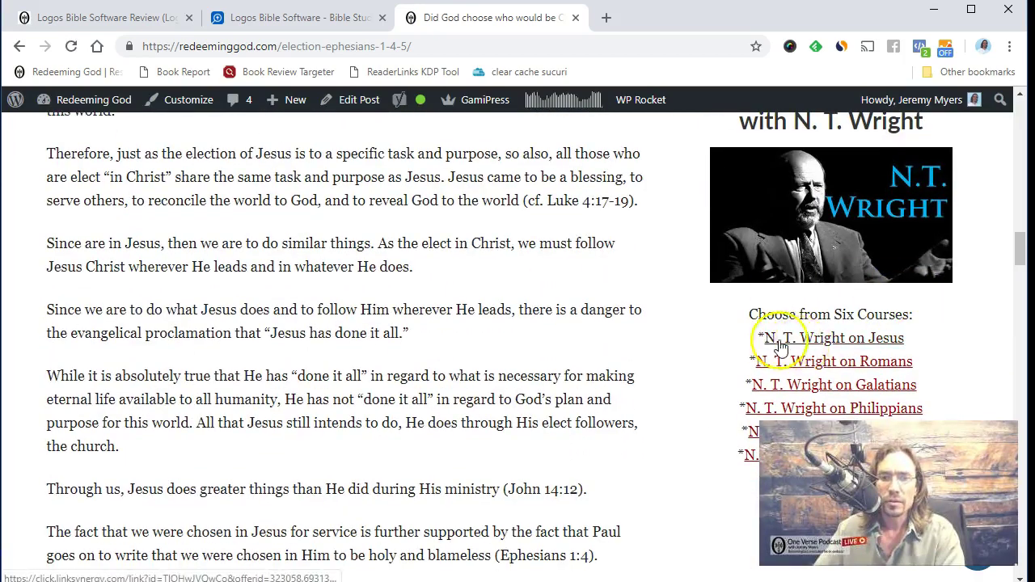
pyautogui.scroll(1, 801, 323)
pyautogui.scroll(-2, 704, 224)
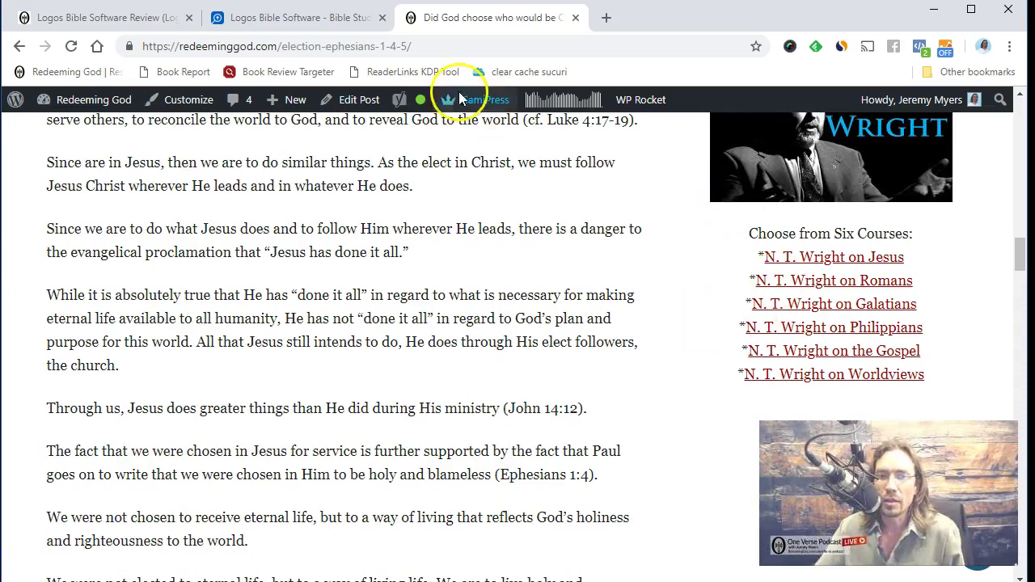
# Read the Logos review's positives down to Bible Factbook, then return to the logos.com search results.
pyautogui.click(107, 24)
pyautogui.scroll(-3, 100, 431)
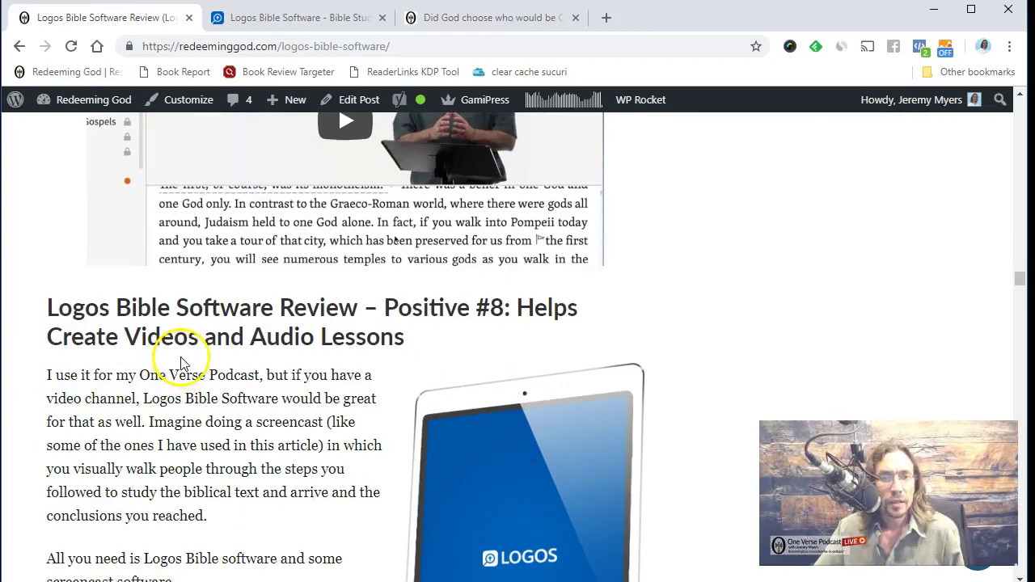
pyautogui.scroll(-3, 180, 363)
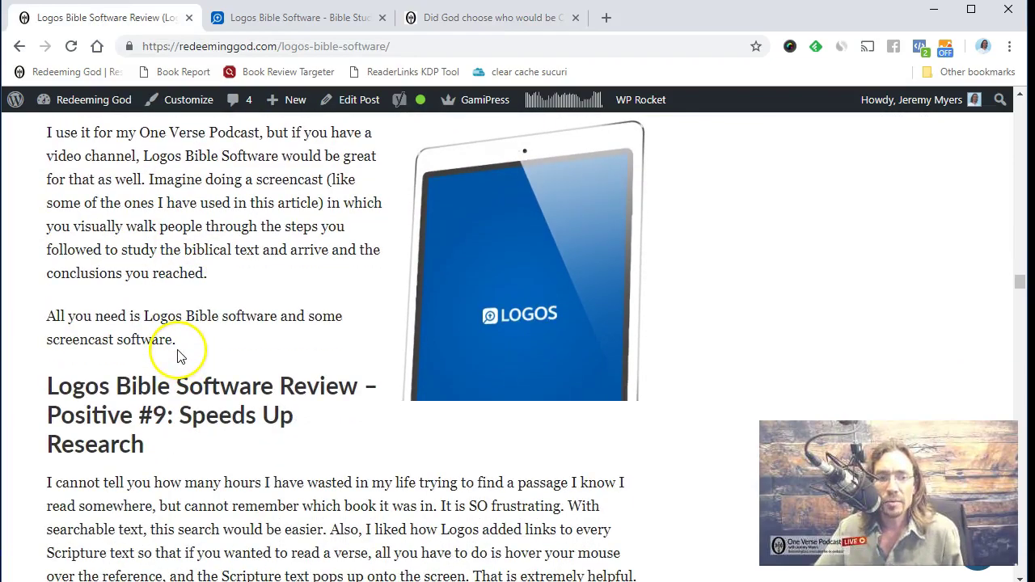
pyautogui.scroll(-20, 220, 404)
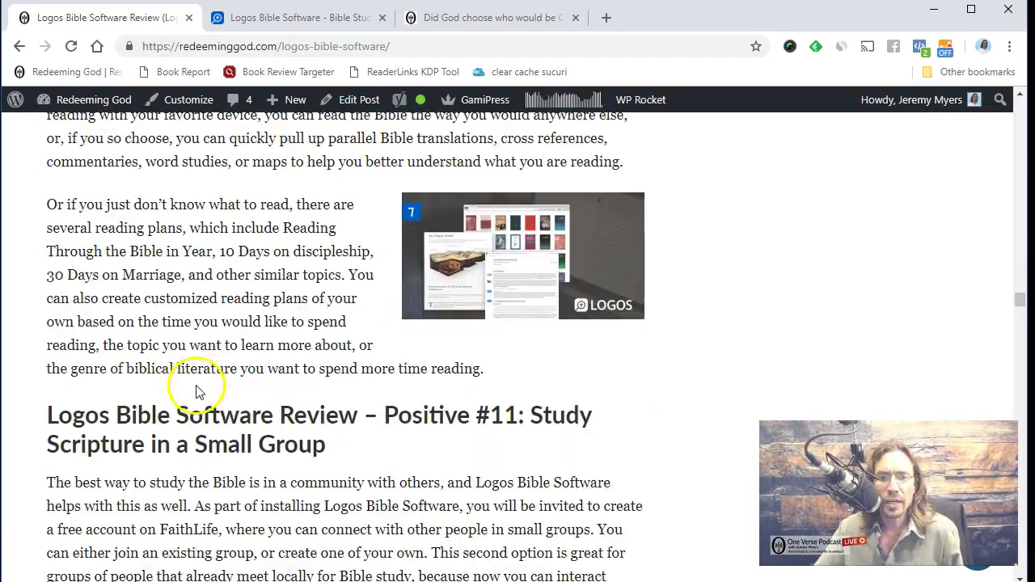
pyautogui.scroll(-15, 196, 381)
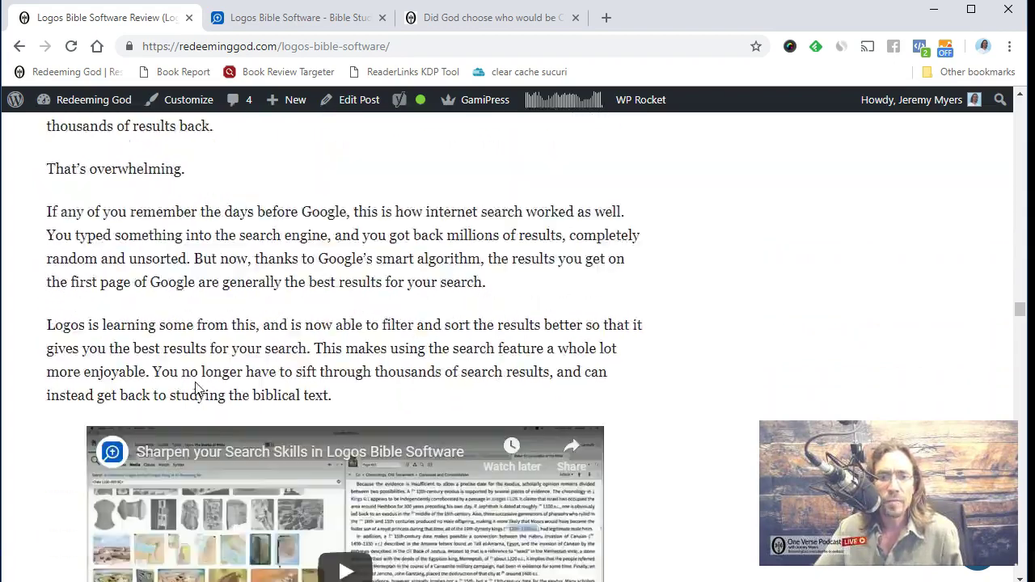
pyautogui.scroll(-12, 163, 382)
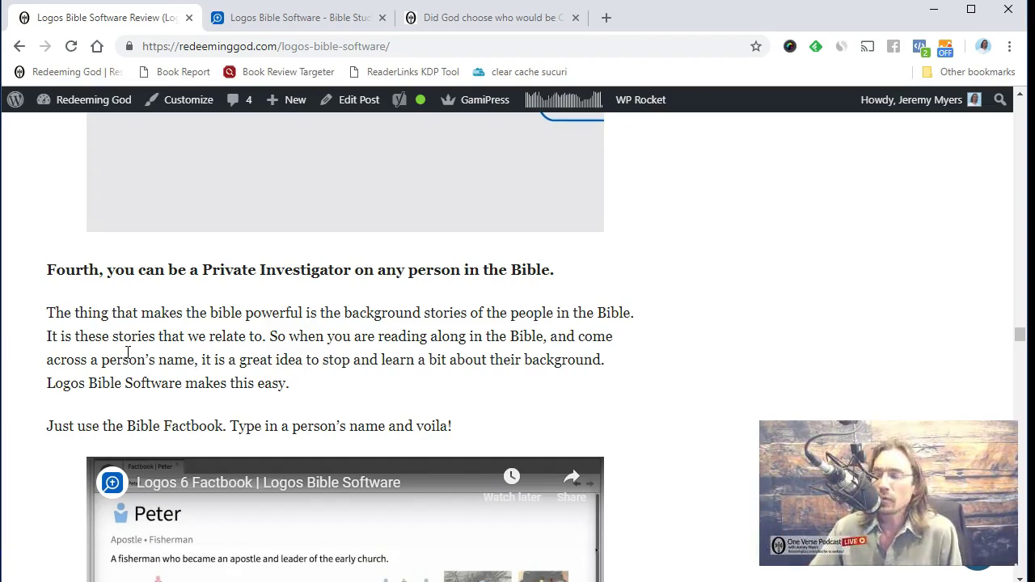
pyautogui.click(271, 18)
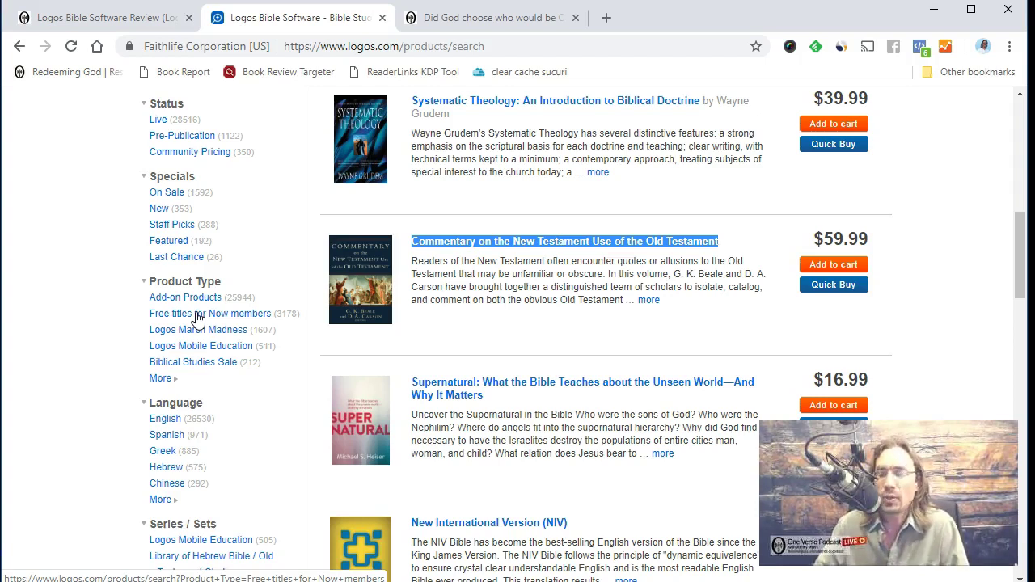
# Replace the Ephesians article path with logos/ to load the RedeemingGod.com Special Logos 8 Offer page.
pyautogui.click(475, 17)
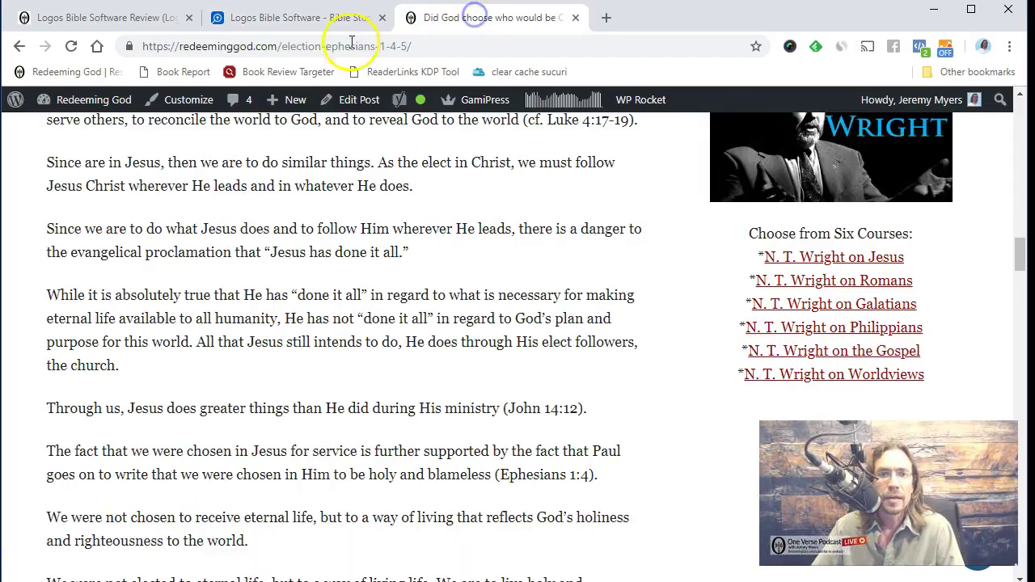
pyautogui.moveTo(281, 46); pyautogui.dragTo(408, 46)
pyautogui.write('logos/')
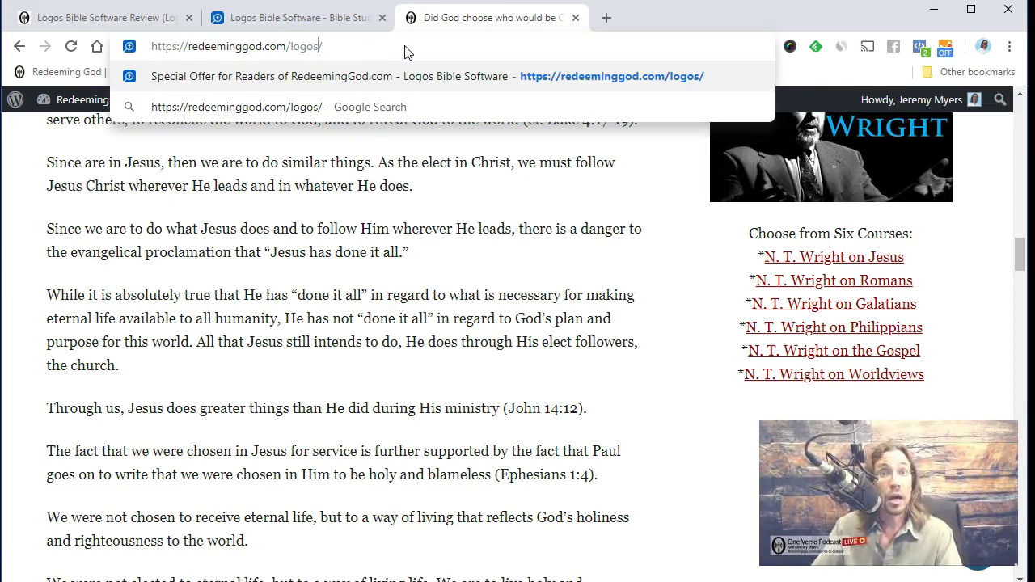
pyautogui.press('Return')
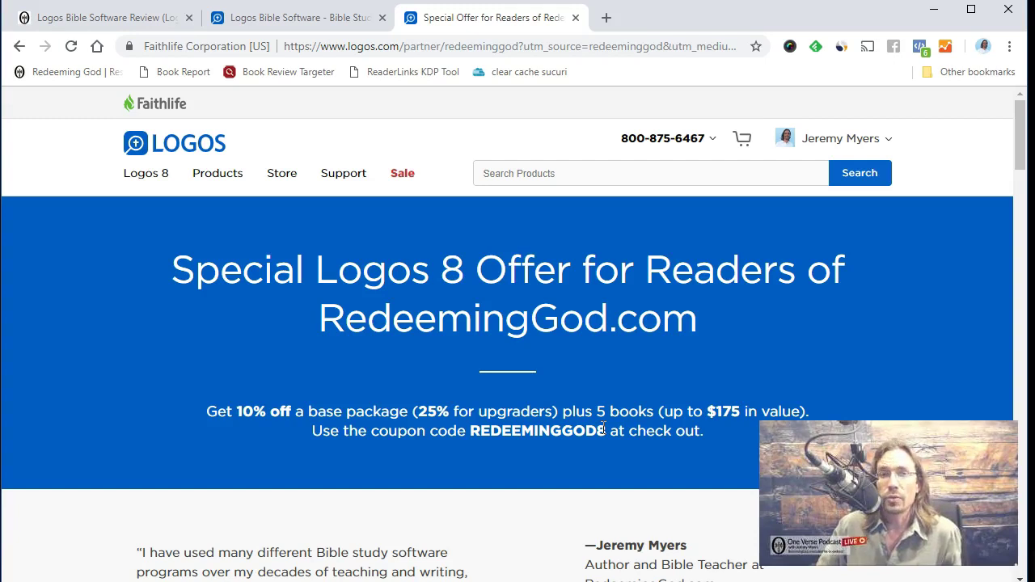
# Scroll the offer page to the free books and expand the list with Show more.
pyautogui.scroll(-3, 581, 341)
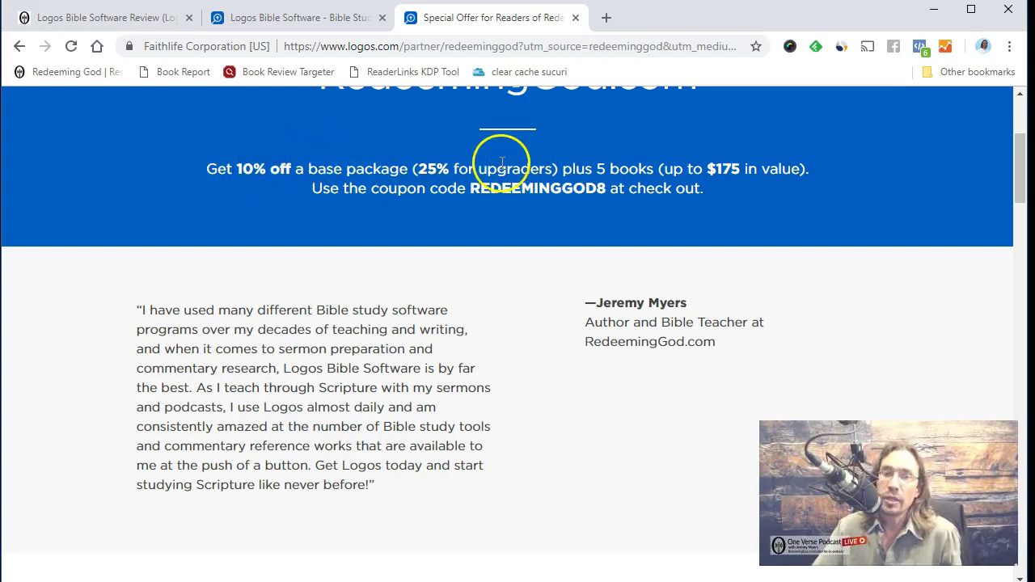
pyautogui.scroll(-6, 526, 193)
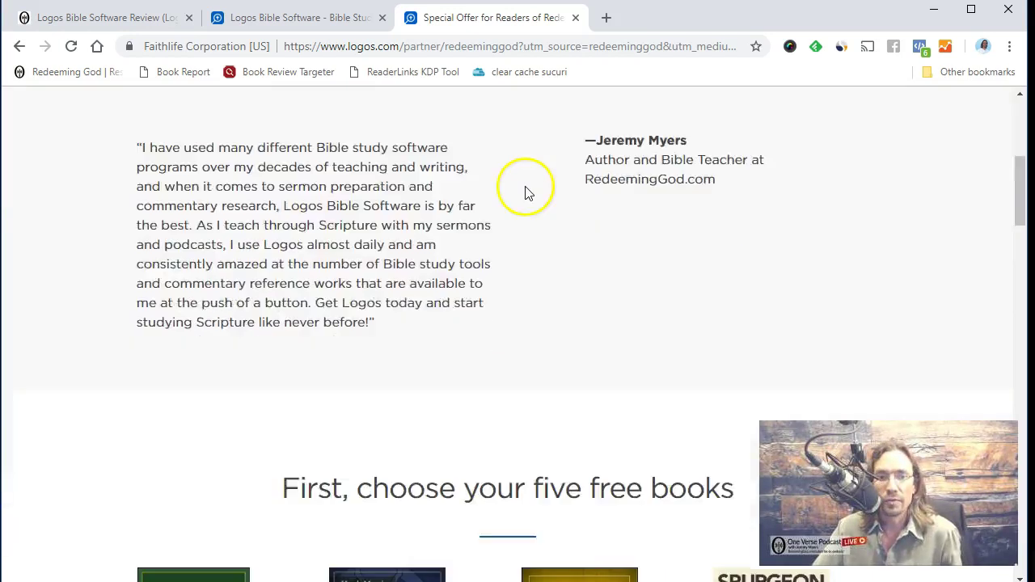
pyautogui.scroll(-6, 121, 332)
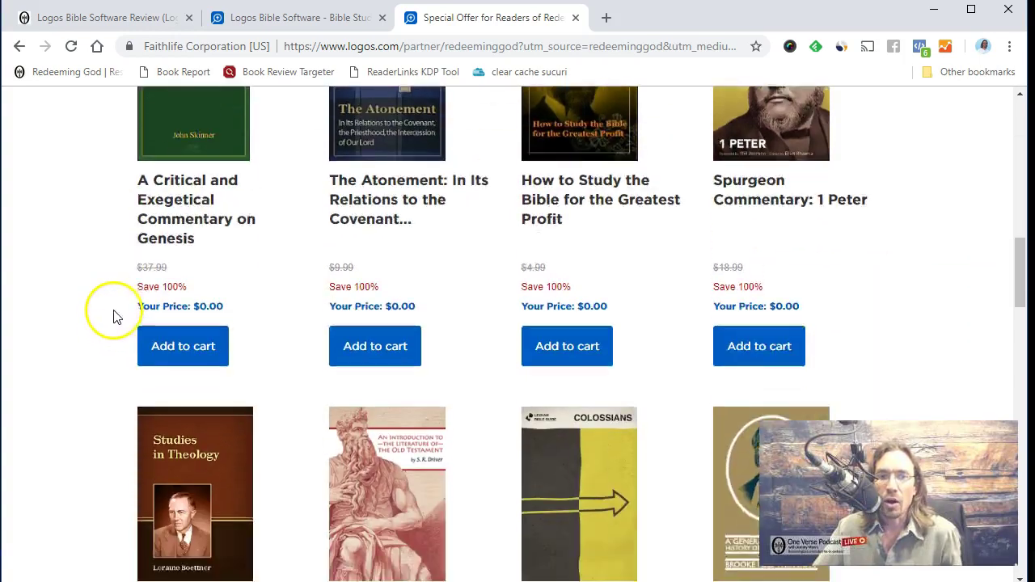
pyautogui.scroll(-5, 113, 315)
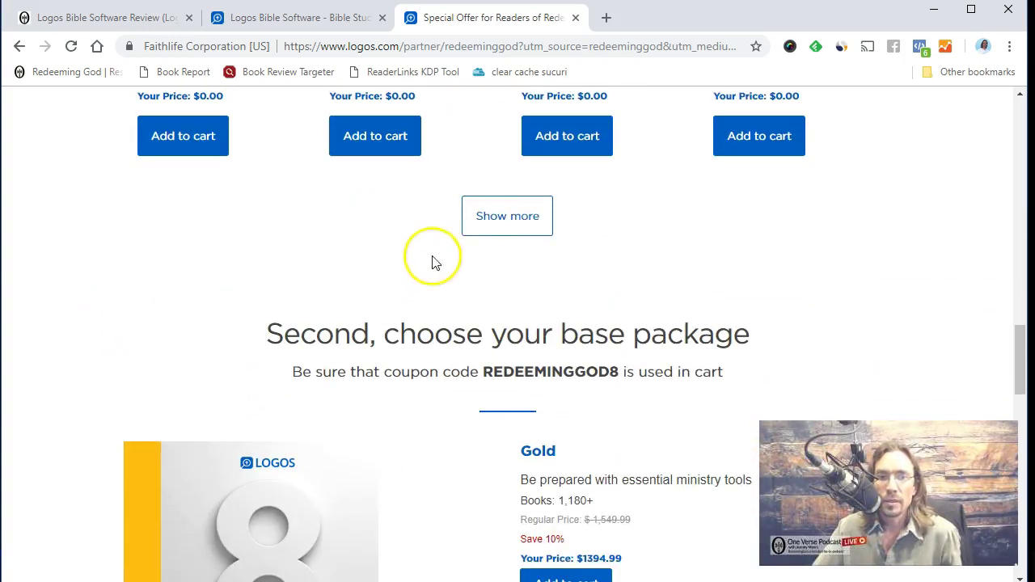
pyautogui.click(491, 216)
# Browse the free books and base packages, such as the Genesis commentary cut to $0.00.
pyautogui.scroll(-8, 62, 348)
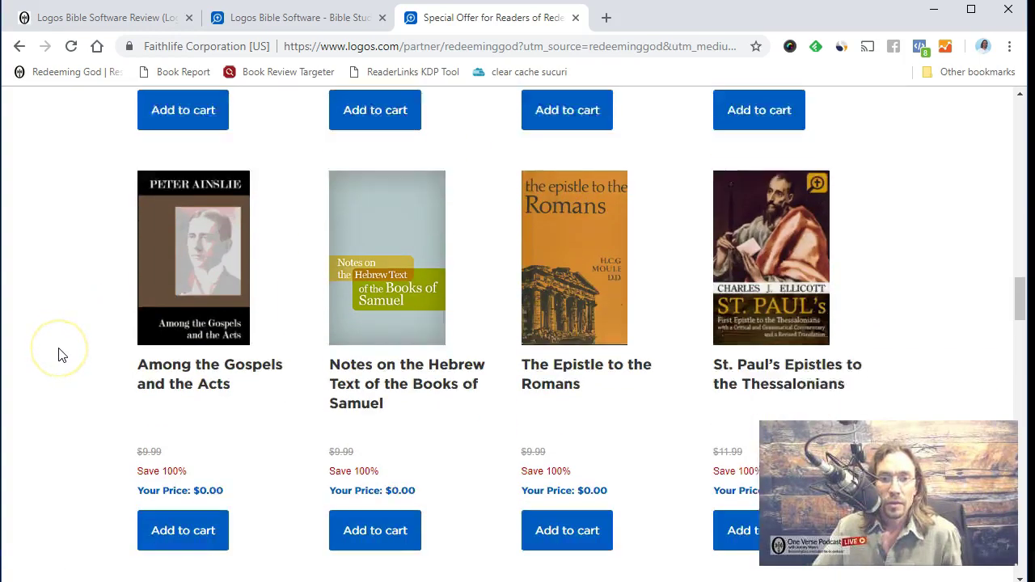
pyautogui.scroll(-15, 62, 356)
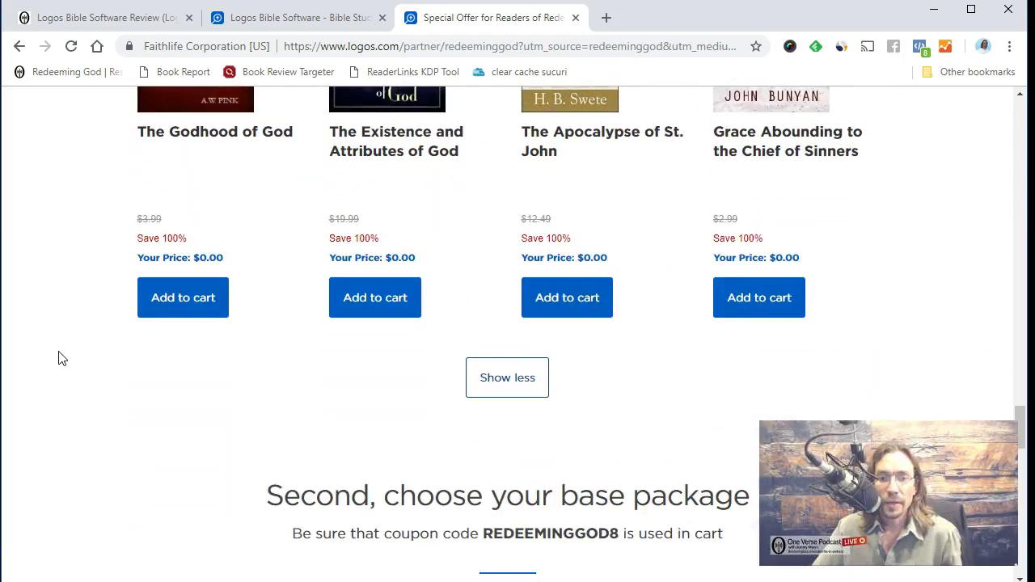
pyautogui.scroll(20, 62, 347)
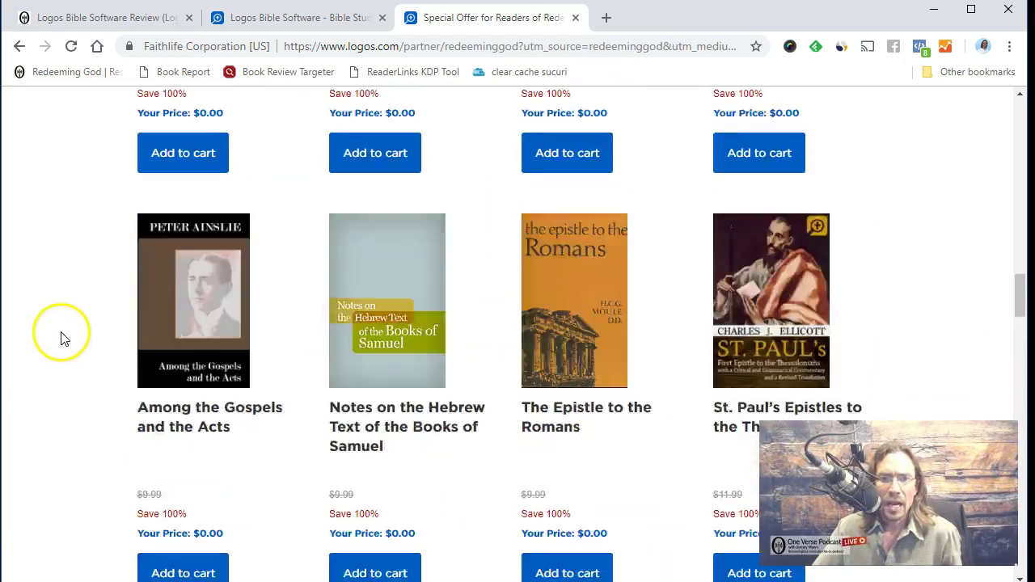
pyautogui.scroll(5, 63, 338)
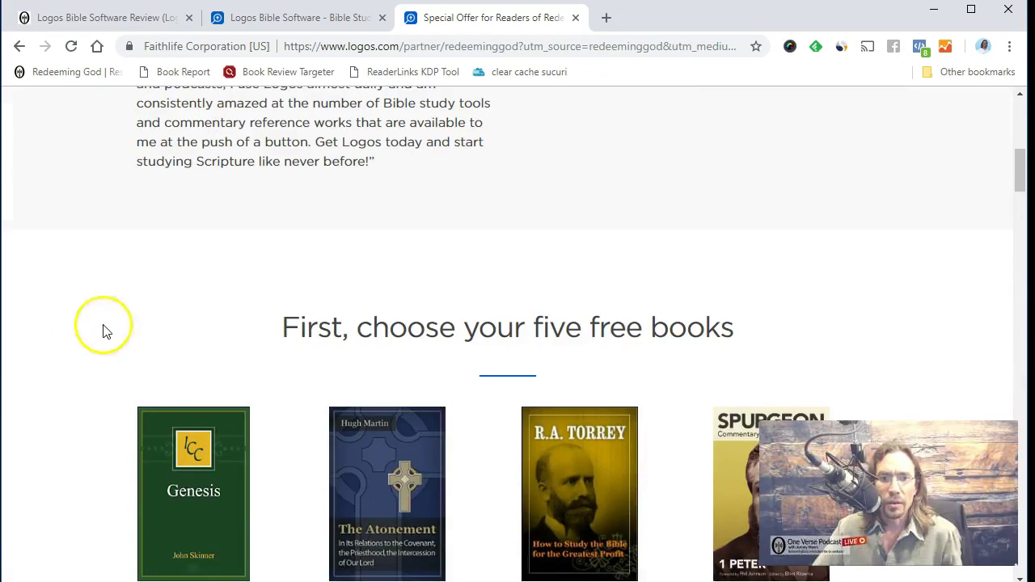
pyautogui.scroll(-5, 521, 331)
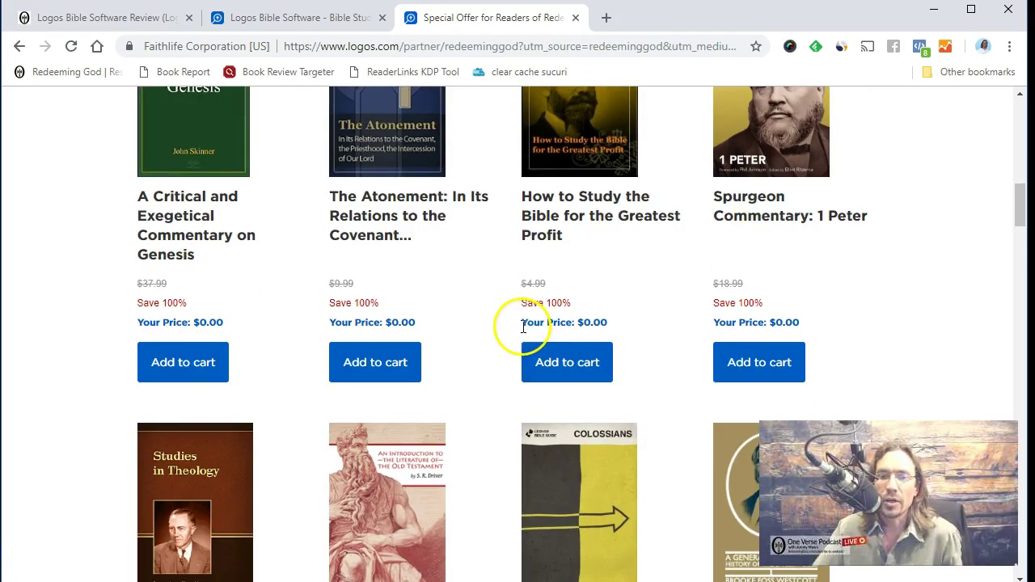
pyautogui.scroll(-13, 486, 320)
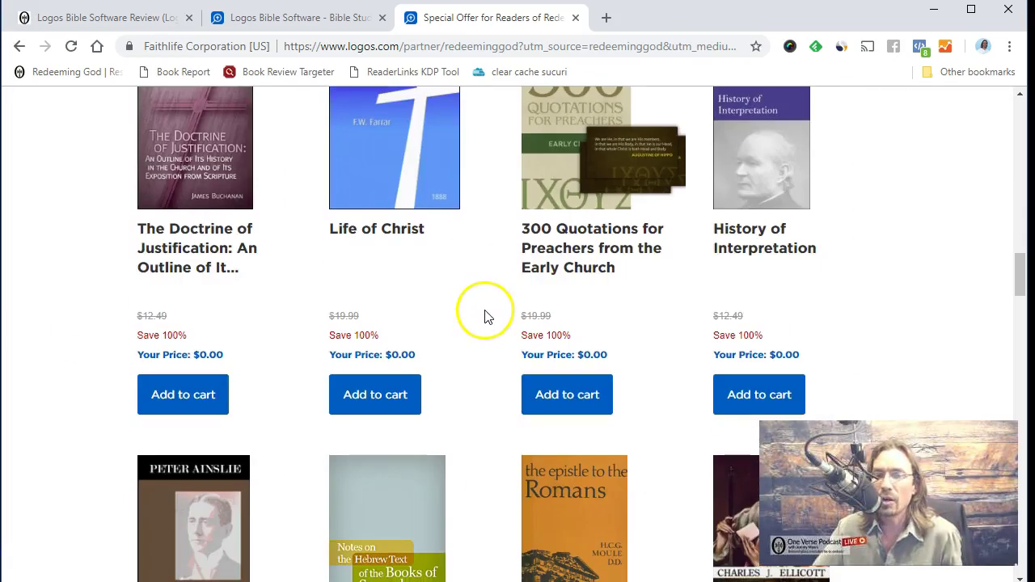
pyautogui.scroll(-4, 486, 312)
pyautogui.scroll(-9, 488, 309)
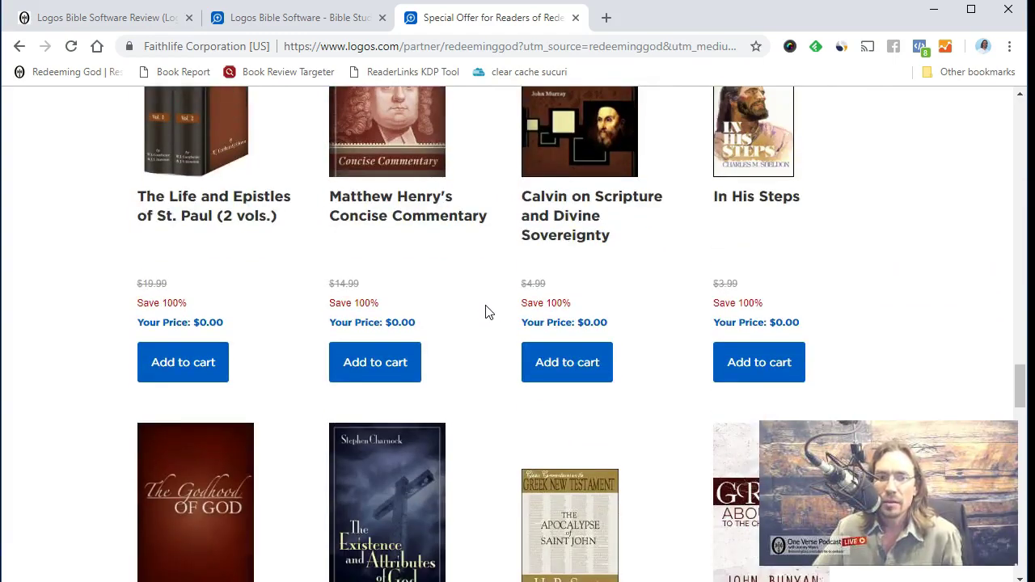
pyautogui.scroll(-5, 488, 308)
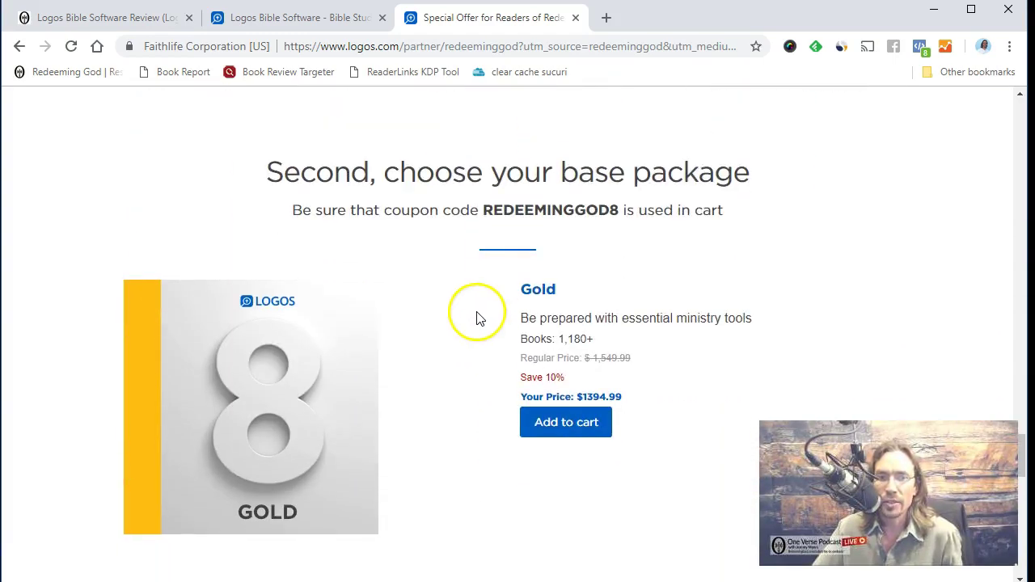
pyautogui.scroll(-11, 473, 306)
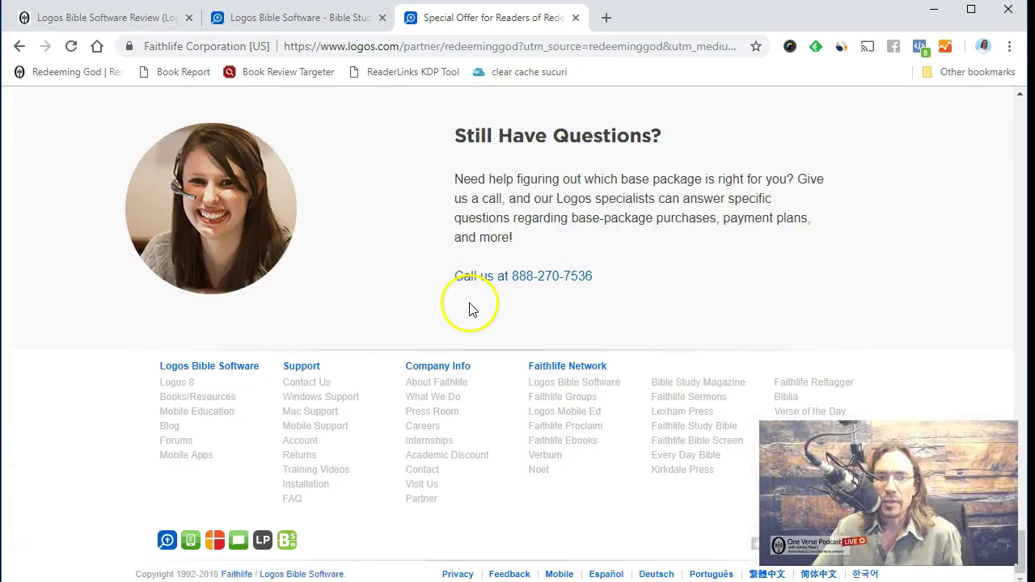
pyautogui.scroll(9, 472, 299)
pyautogui.scroll(15, 473, 289)
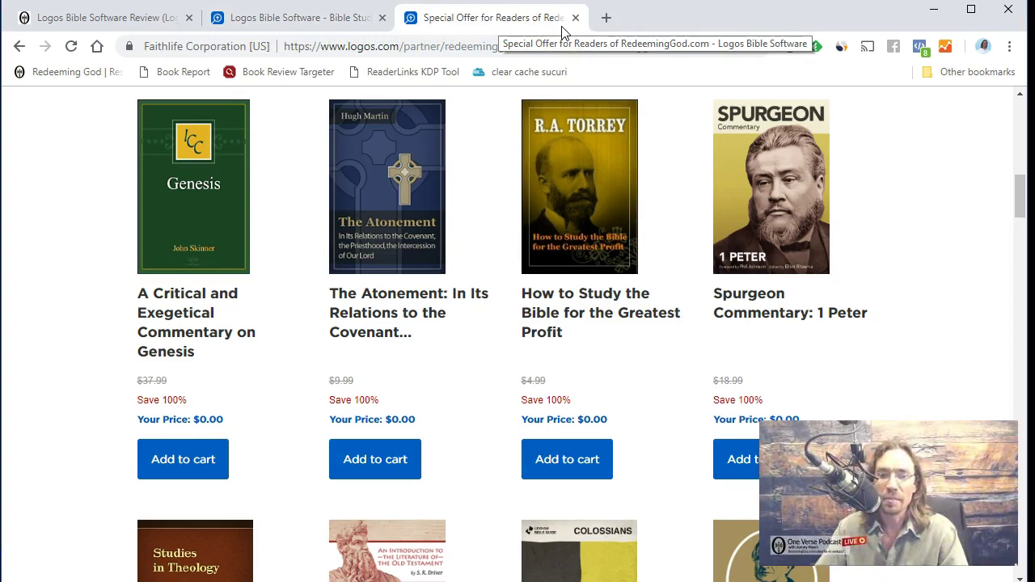
pyautogui.click(462, 47)
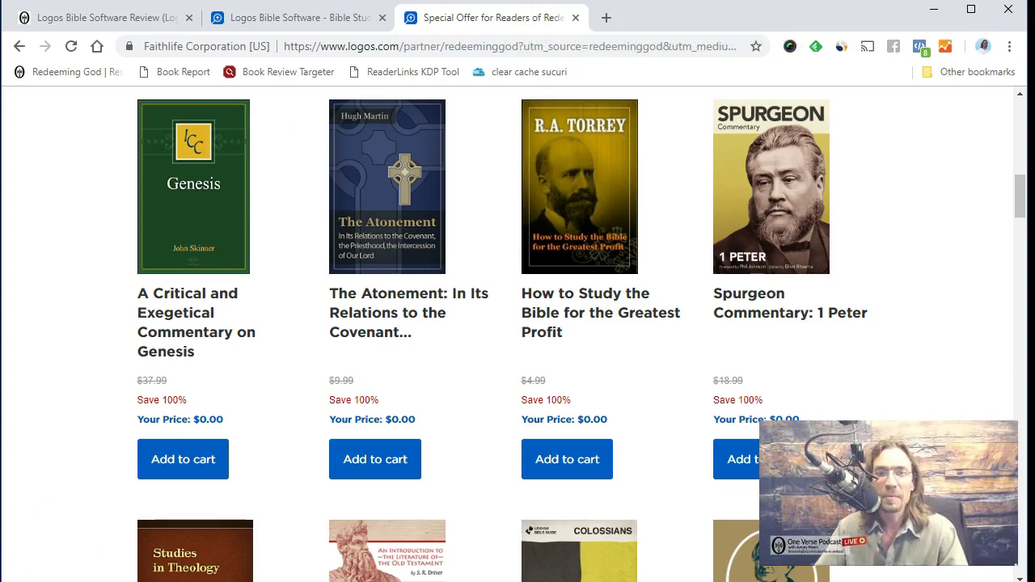